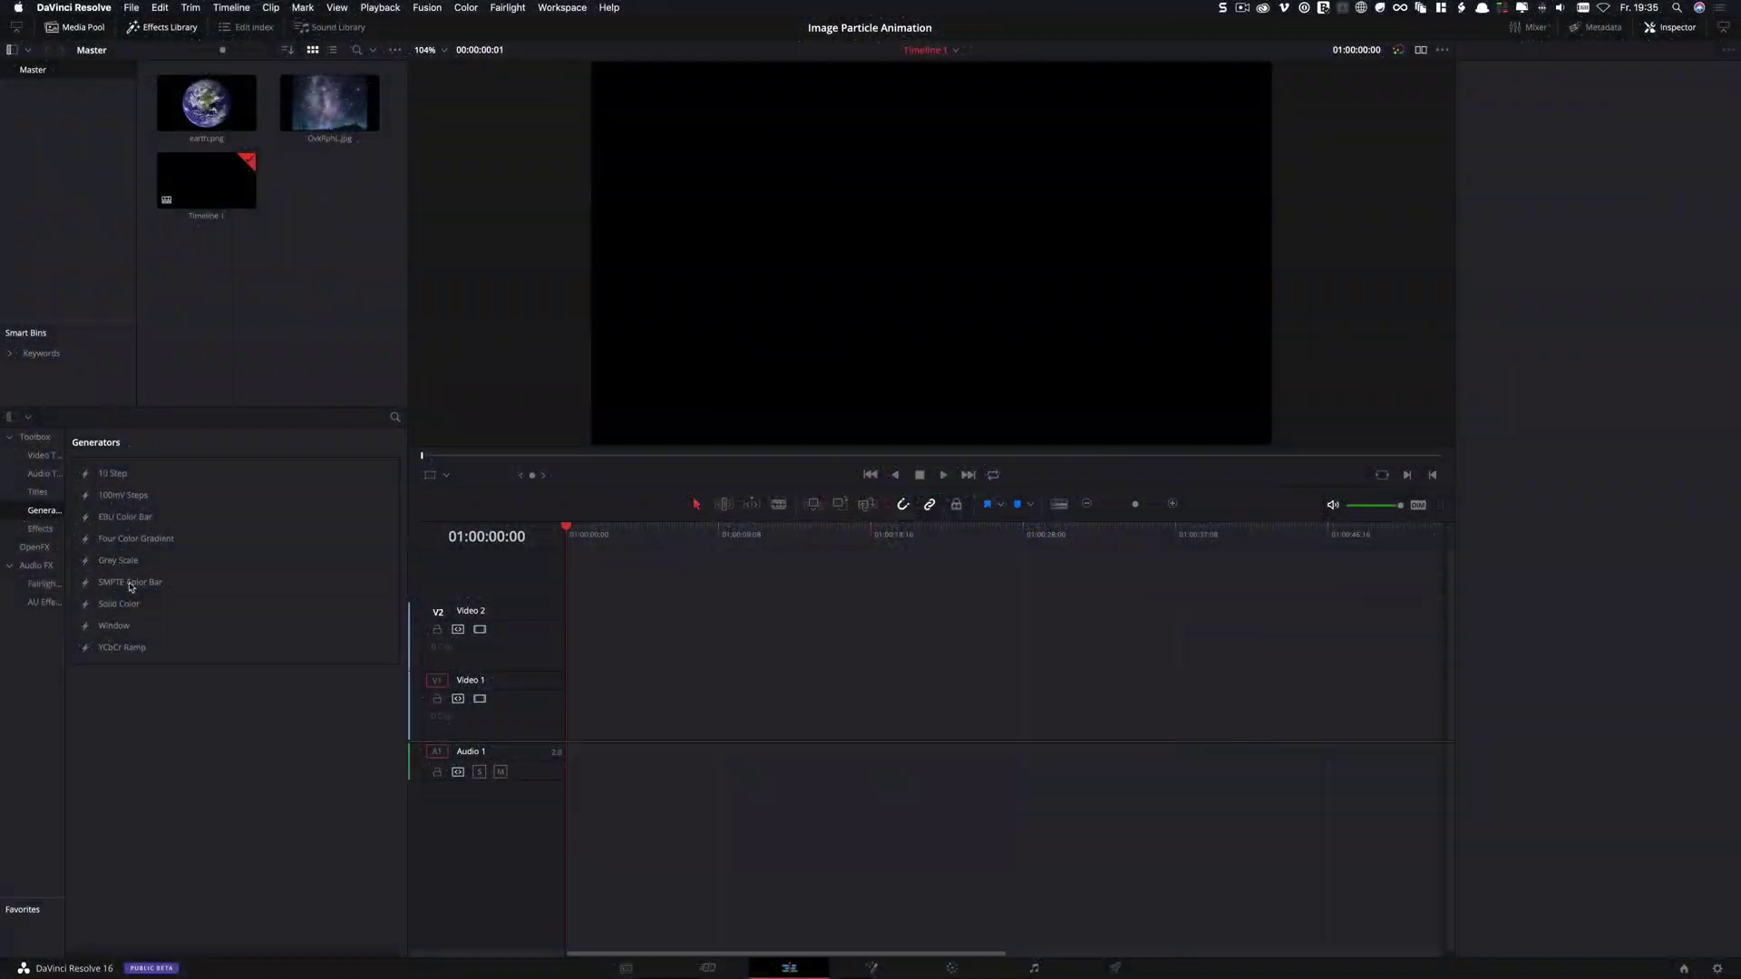
Place a Solid Color generator at the start of the Video 1 track and extend it to about 240 frames
left_click_drag(114, 601, 611, 708)
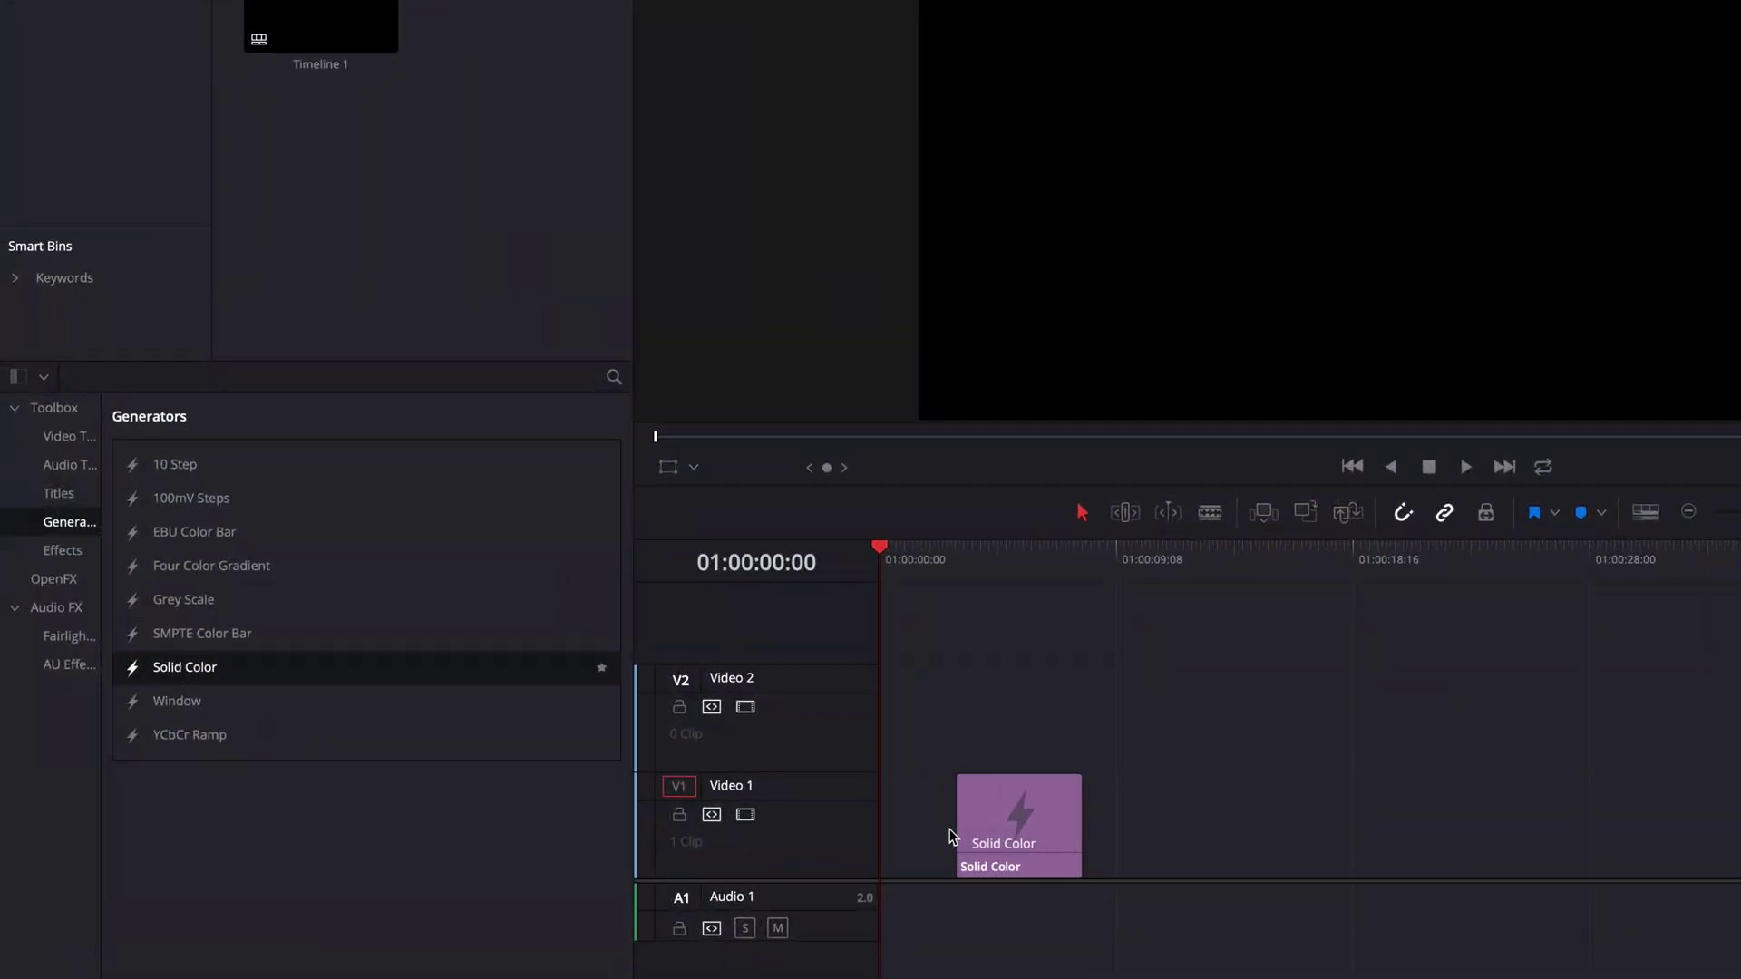
left_click_drag(950, 829, 905, 823)
left_click(956, 811)
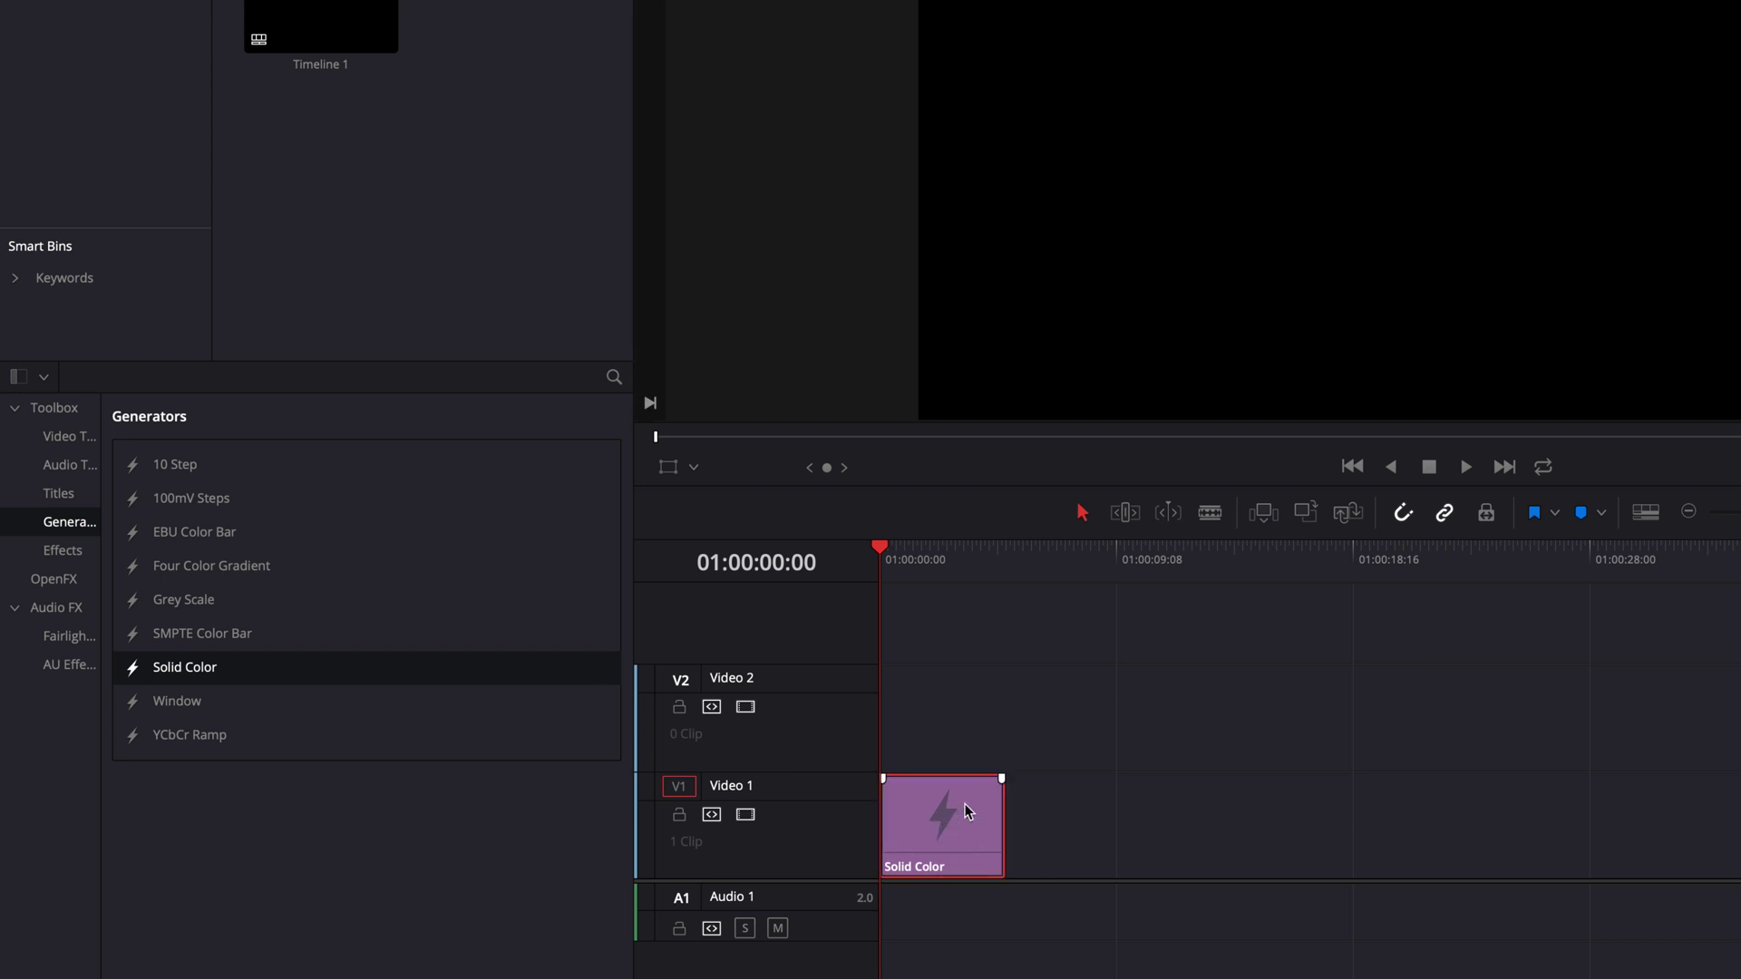
left_click_drag(1004, 796, 1129, 796)
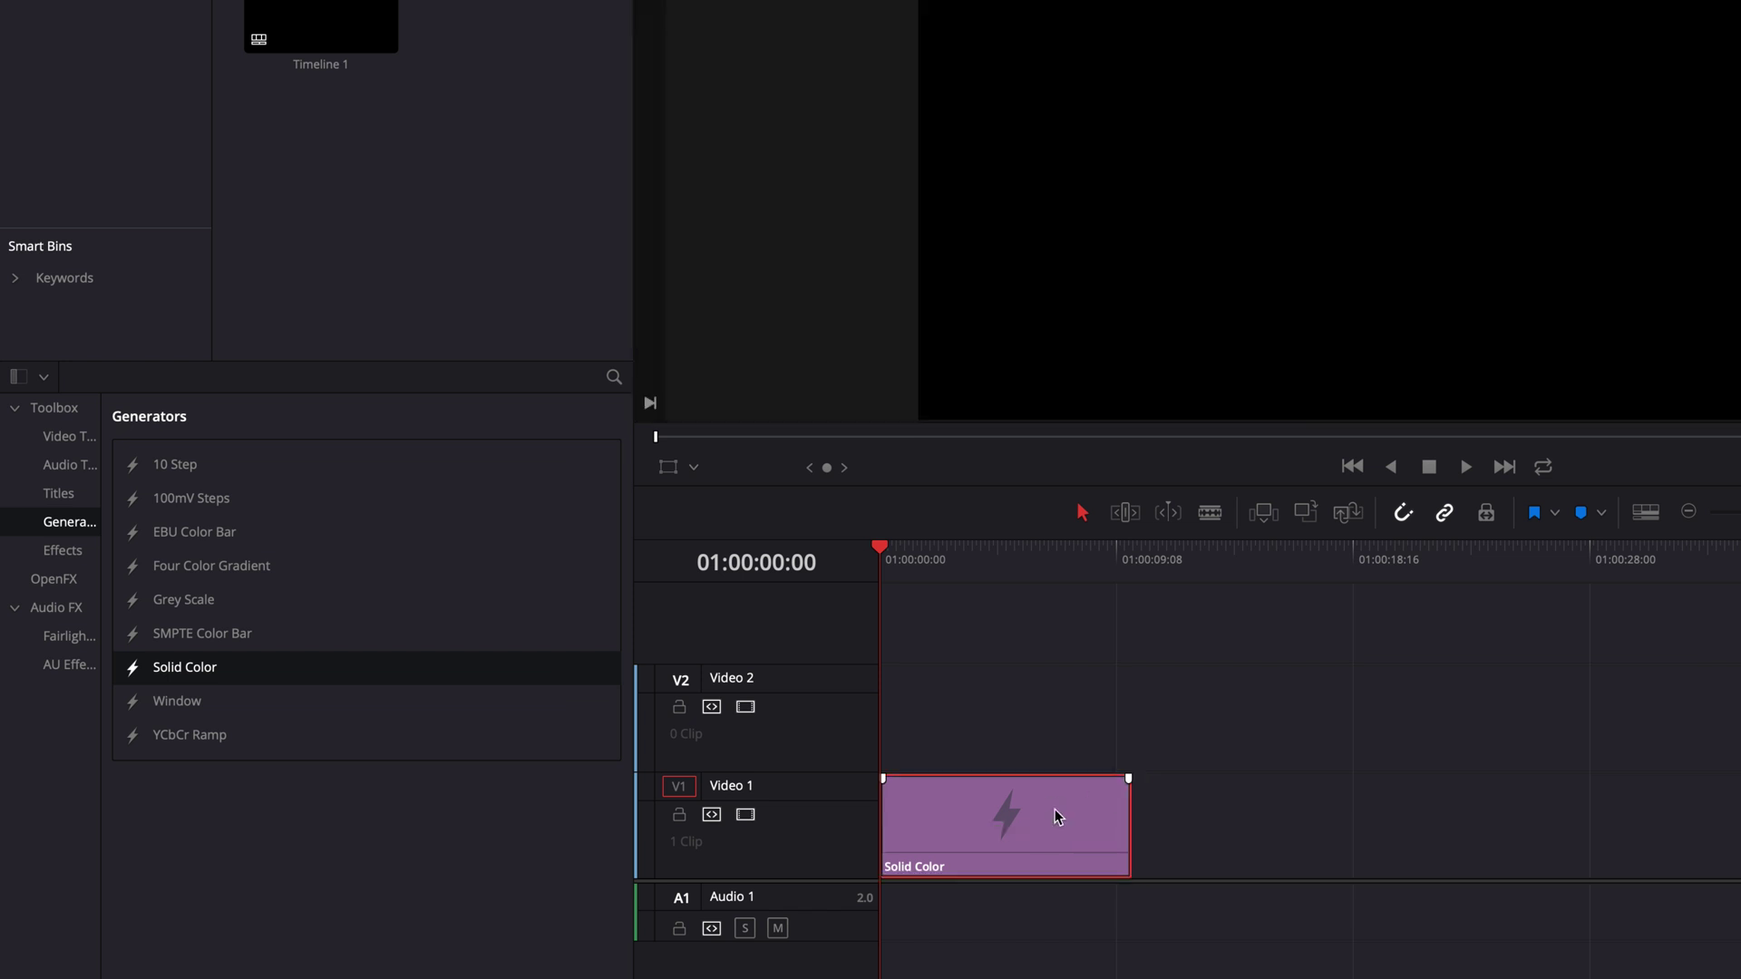
Convert the Solid Color clip into a compound clip named Compound Clip 1 and open it on the Fusion page
right_click(998, 809)
left_click(1071, 822)
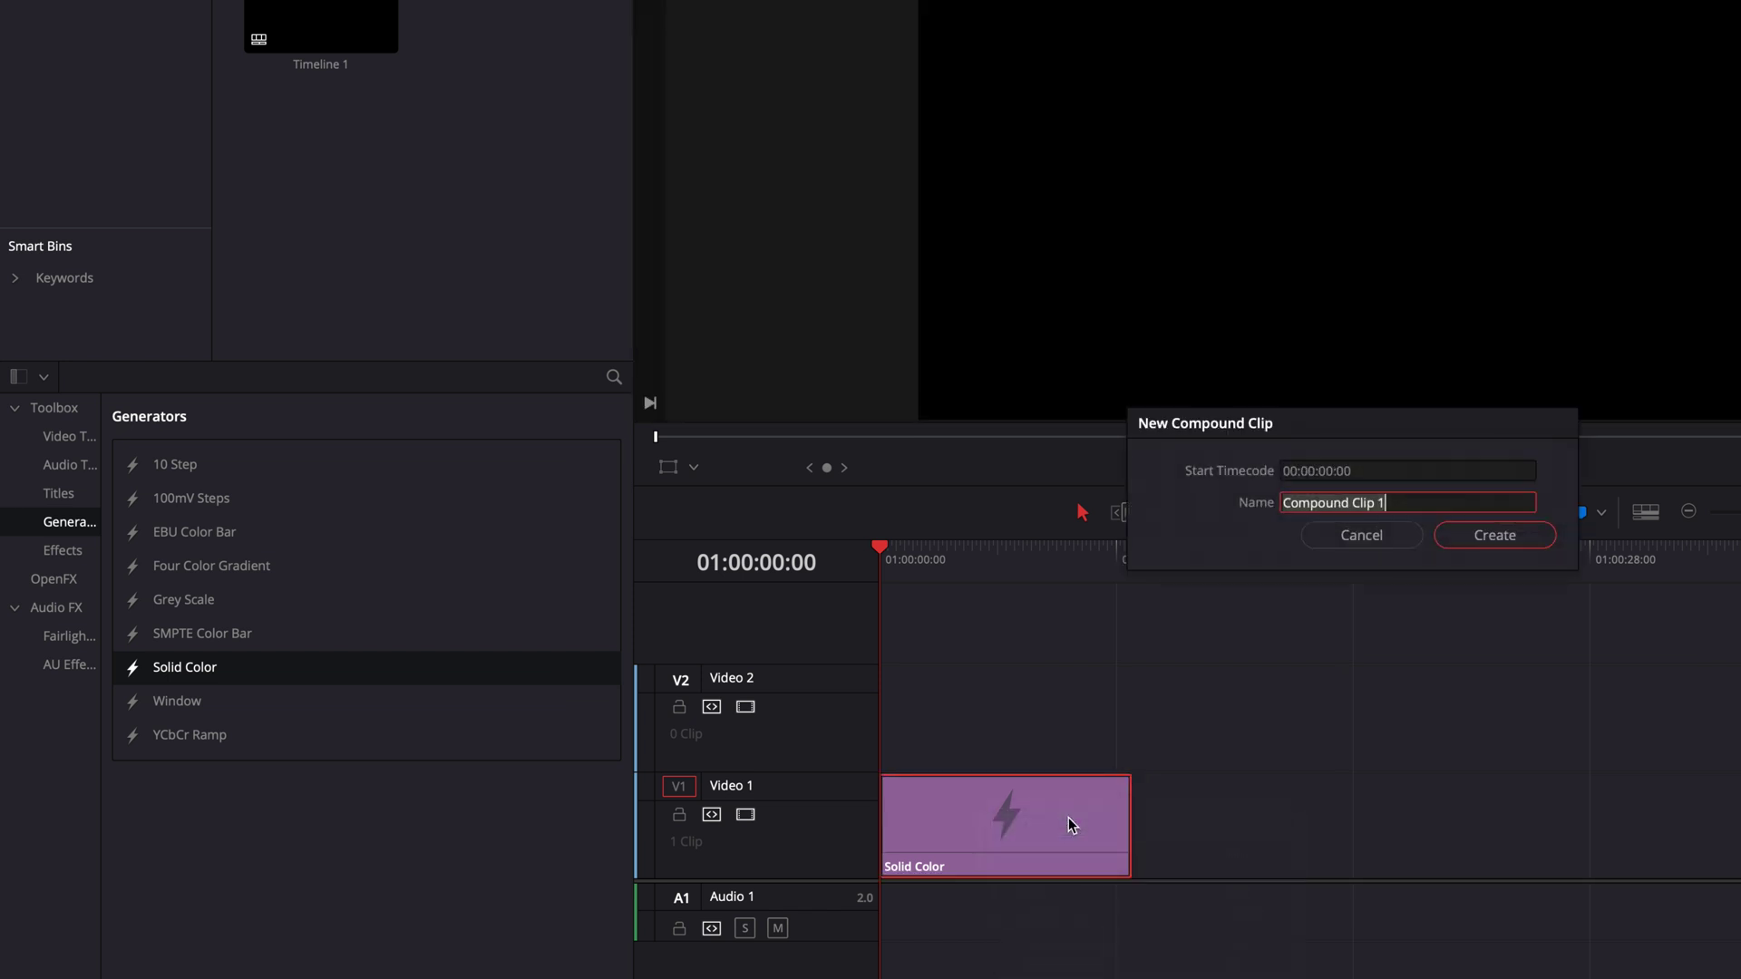
left_click(1496, 533)
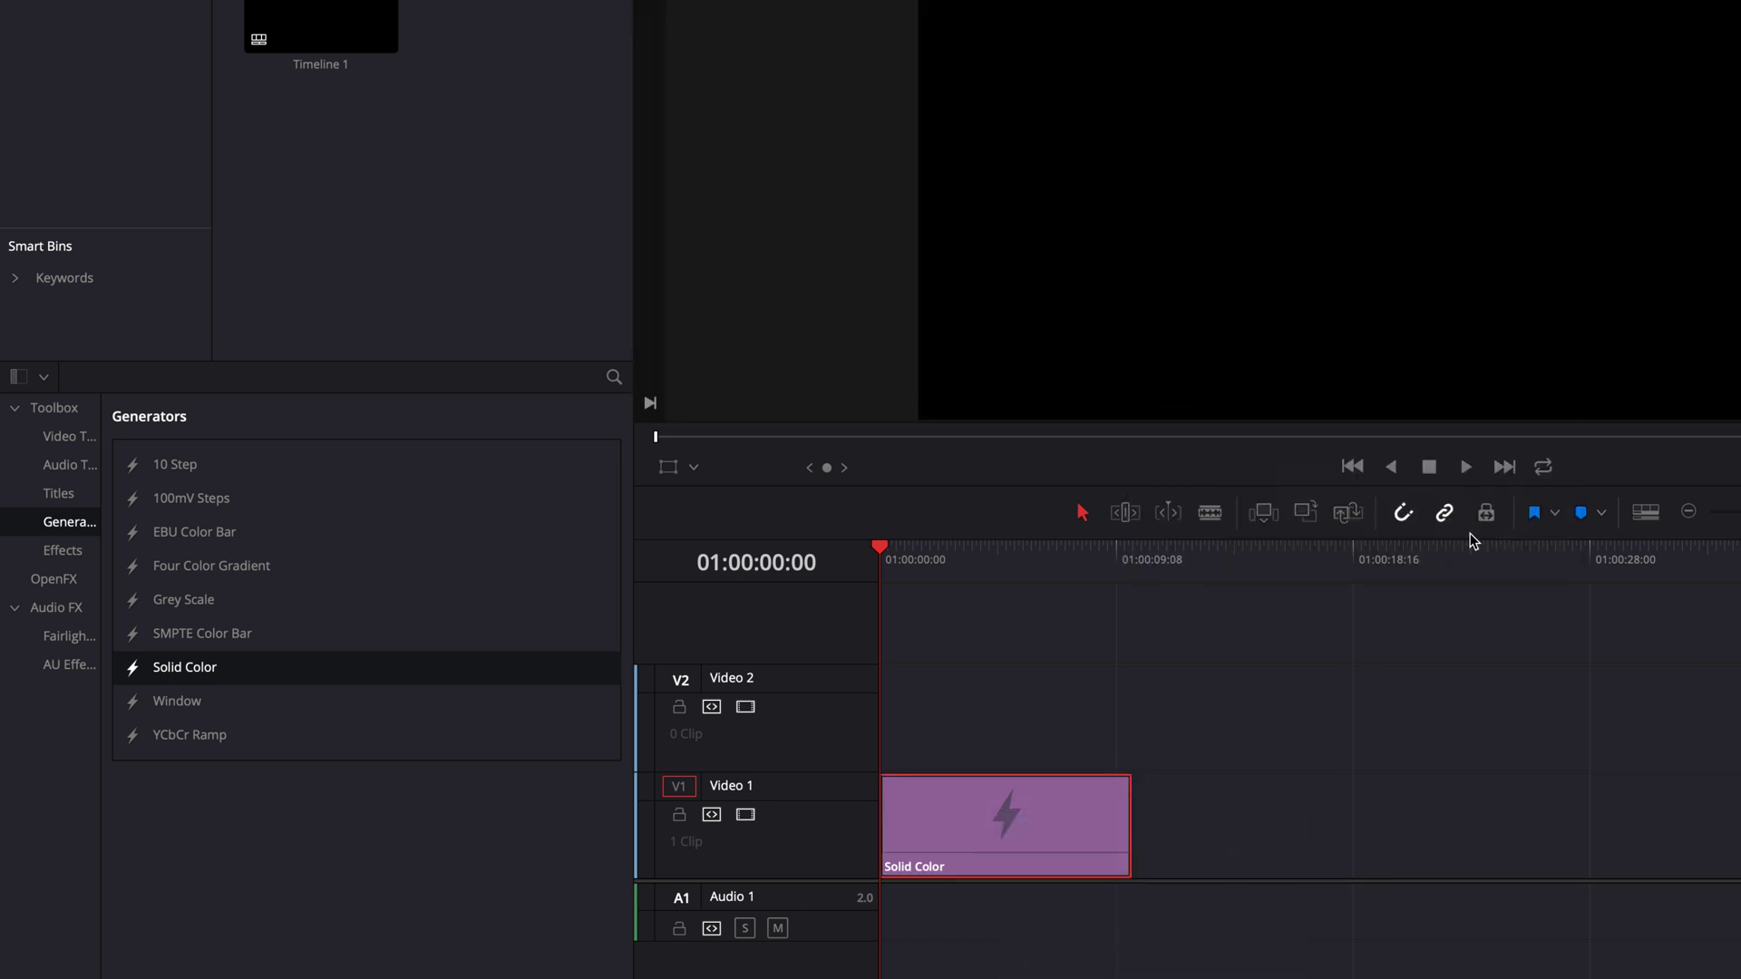
left_click(943, 968)
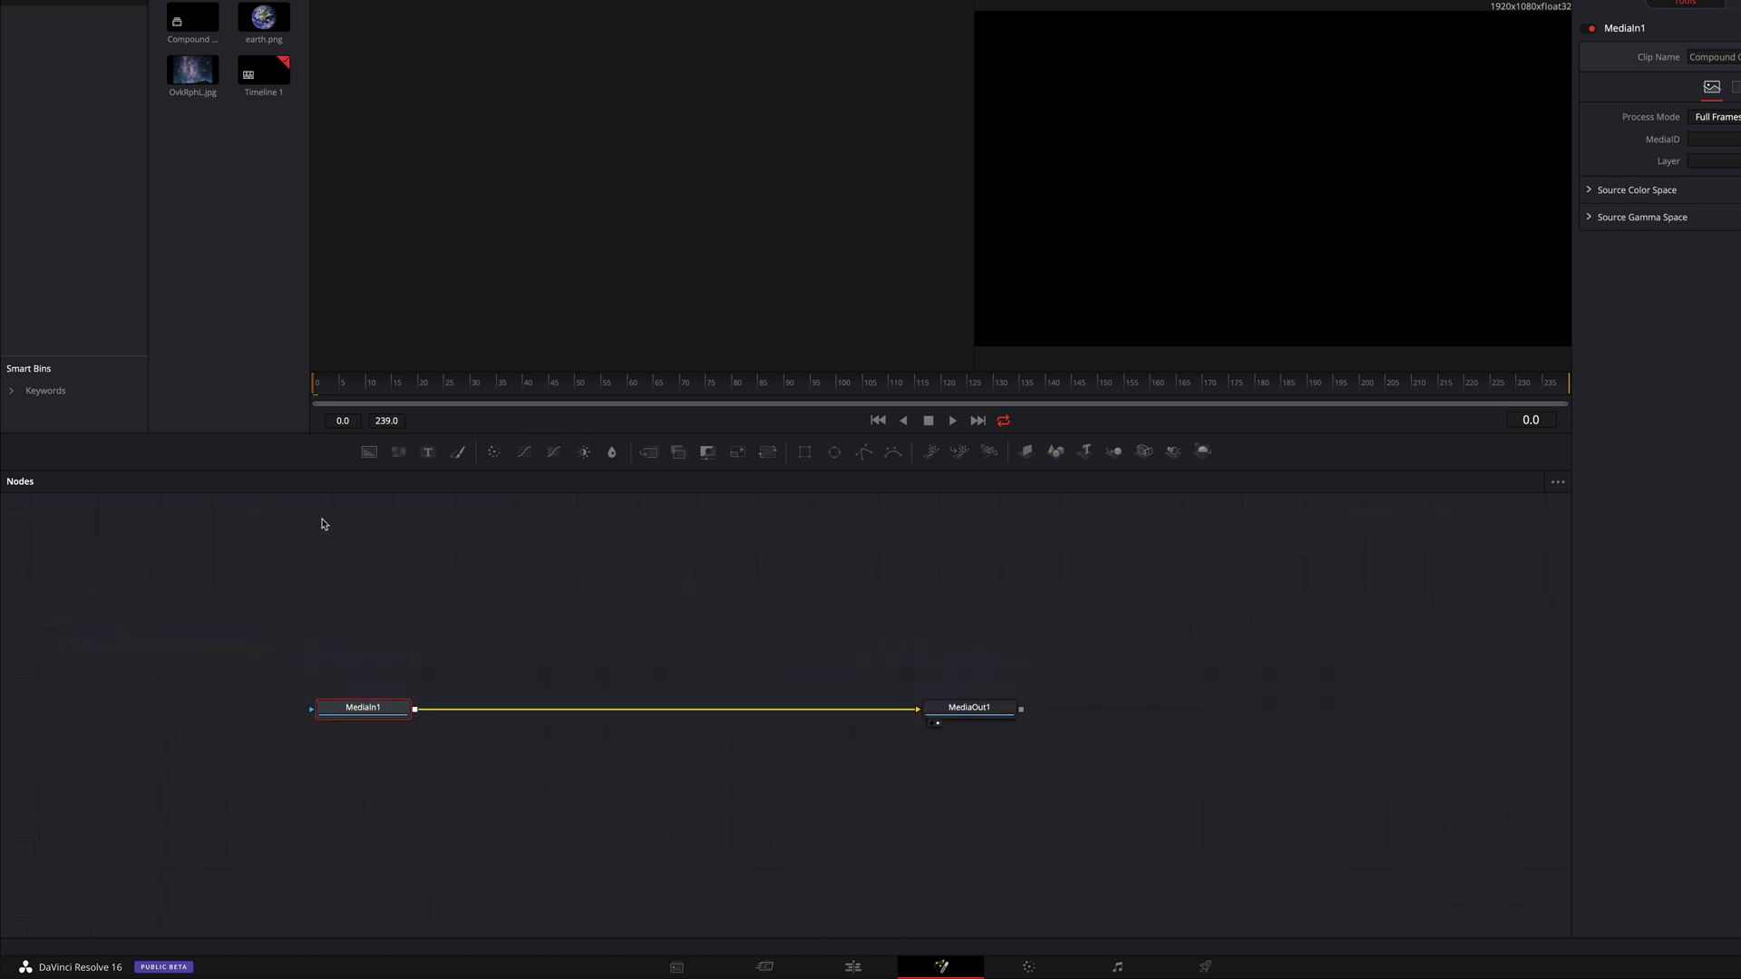
Bring earth.png into the node graph and connect it as foreground to a new Merge node after MediaIn1, aligned above the Merge
left_click_drag(263, 18, 361, 607)
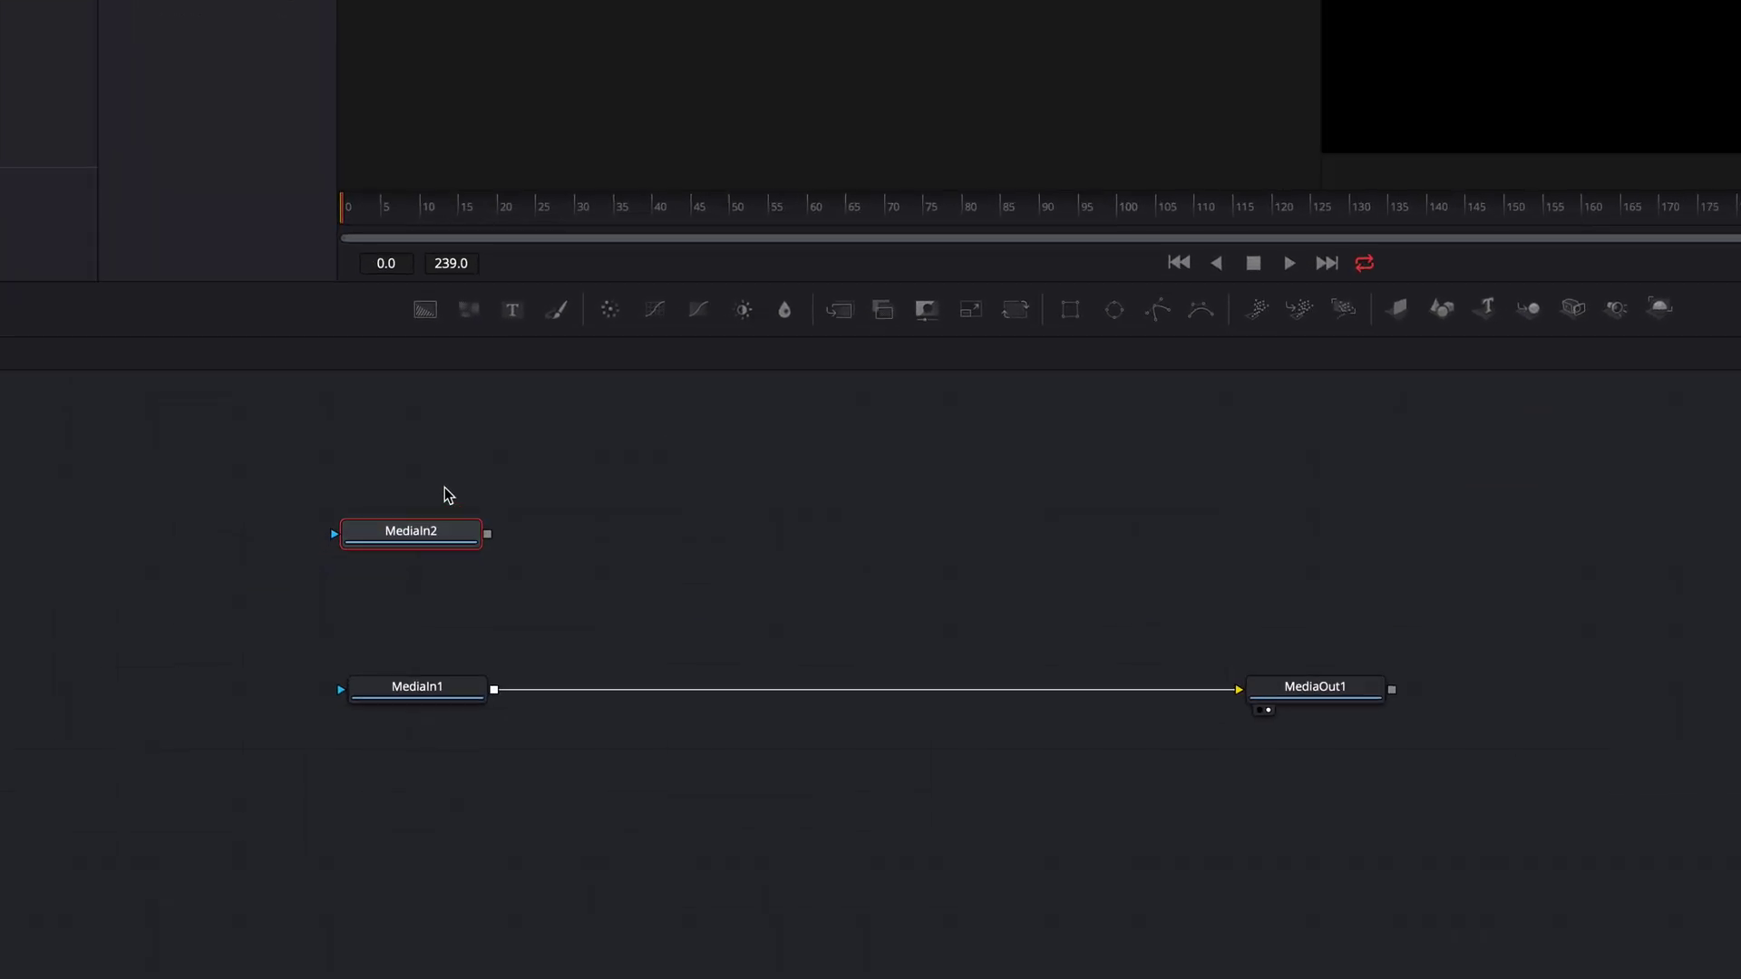
left_click(461, 686)
left_click(842, 311)
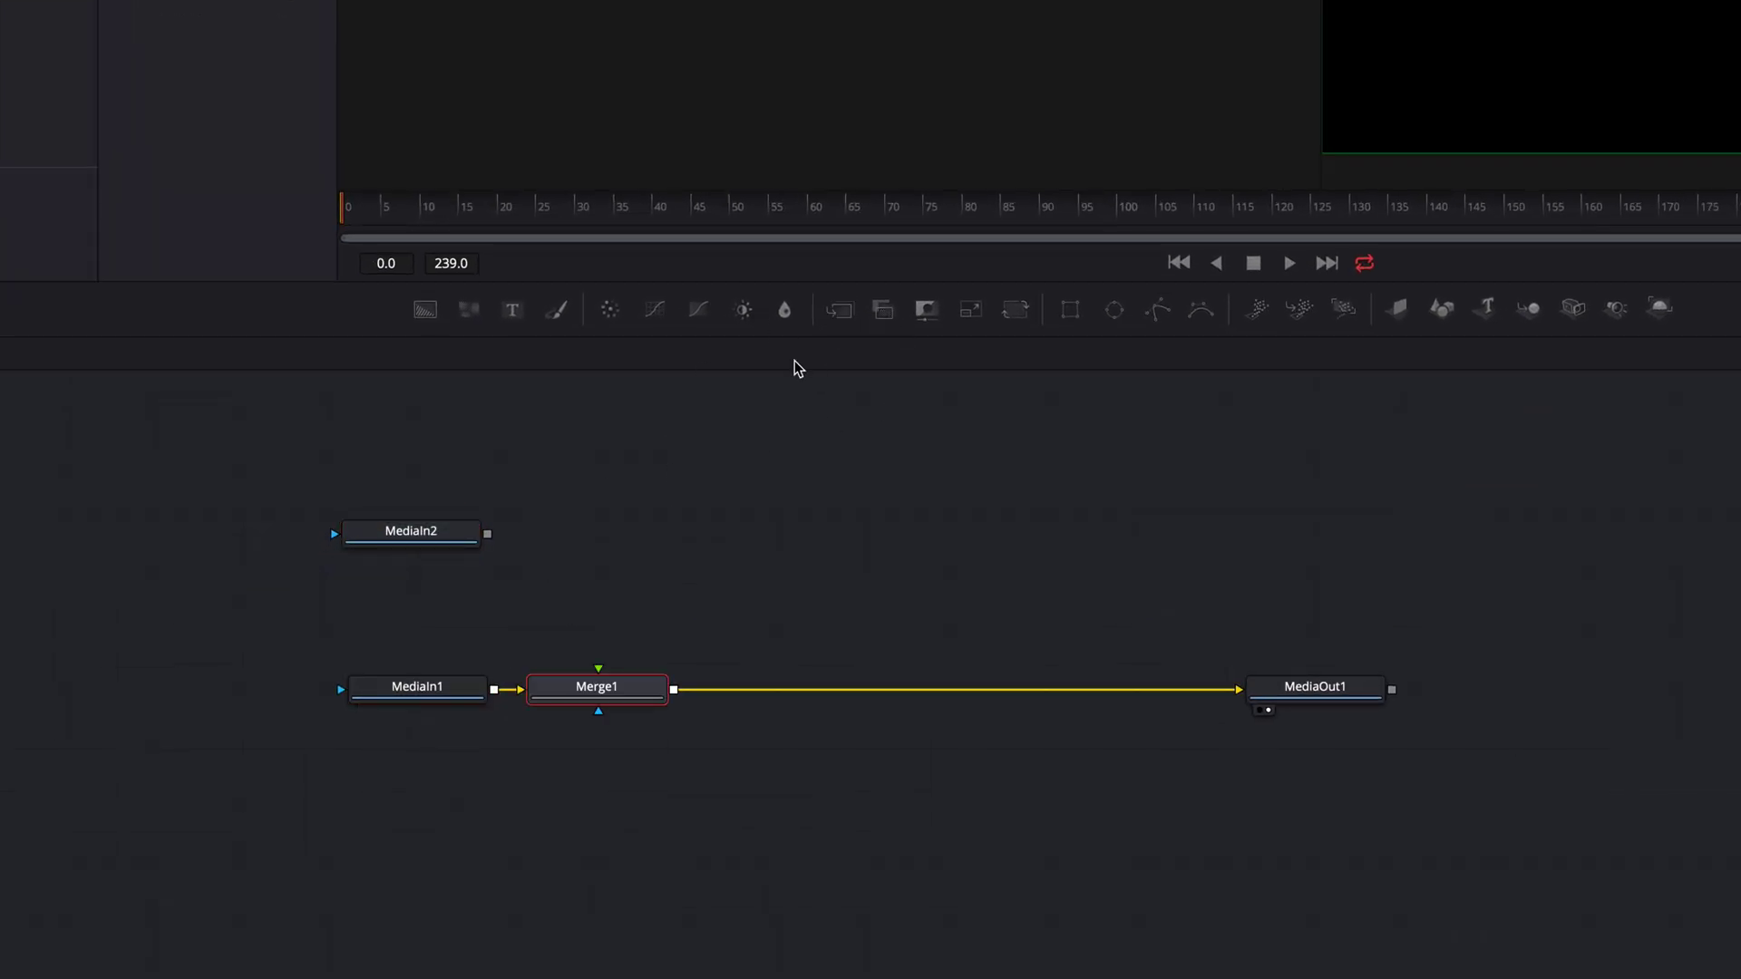
left_click_drag(487, 534, 600, 675)
left_click_drag(422, 537, 605, 528)
left_click(596, 520)
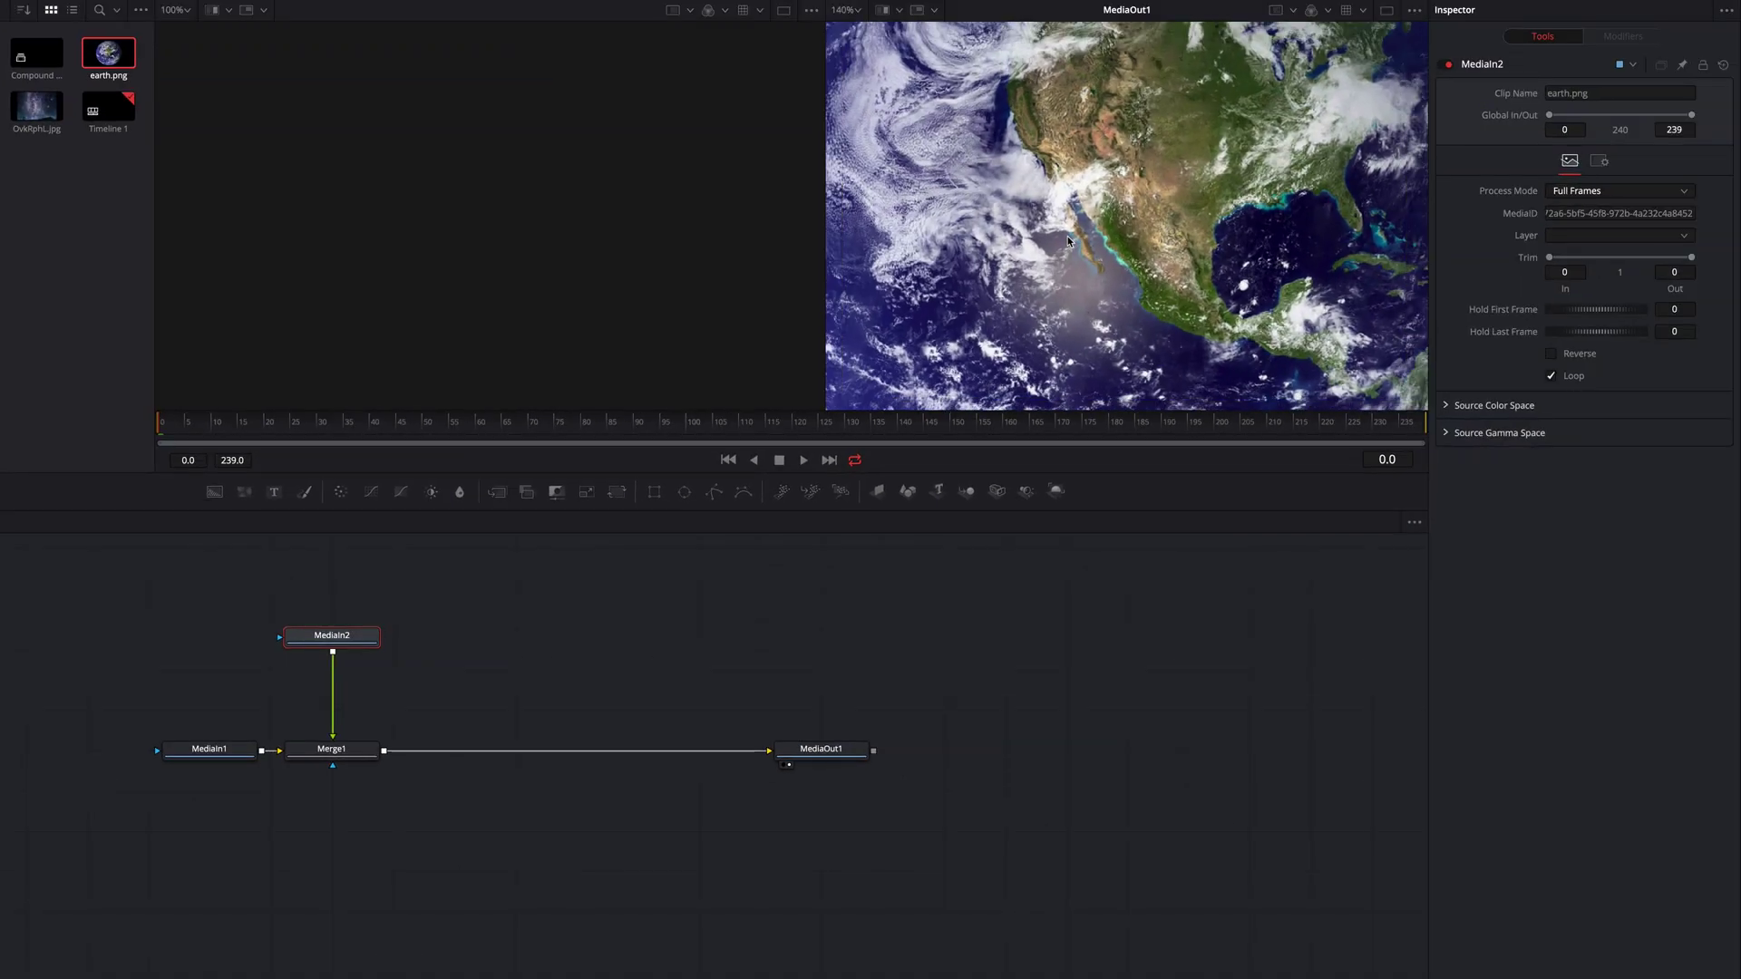
Scale the earth image down in Merge1 to a size of about 0.35 and fit the picture to the viewer
left_click(357, 755)
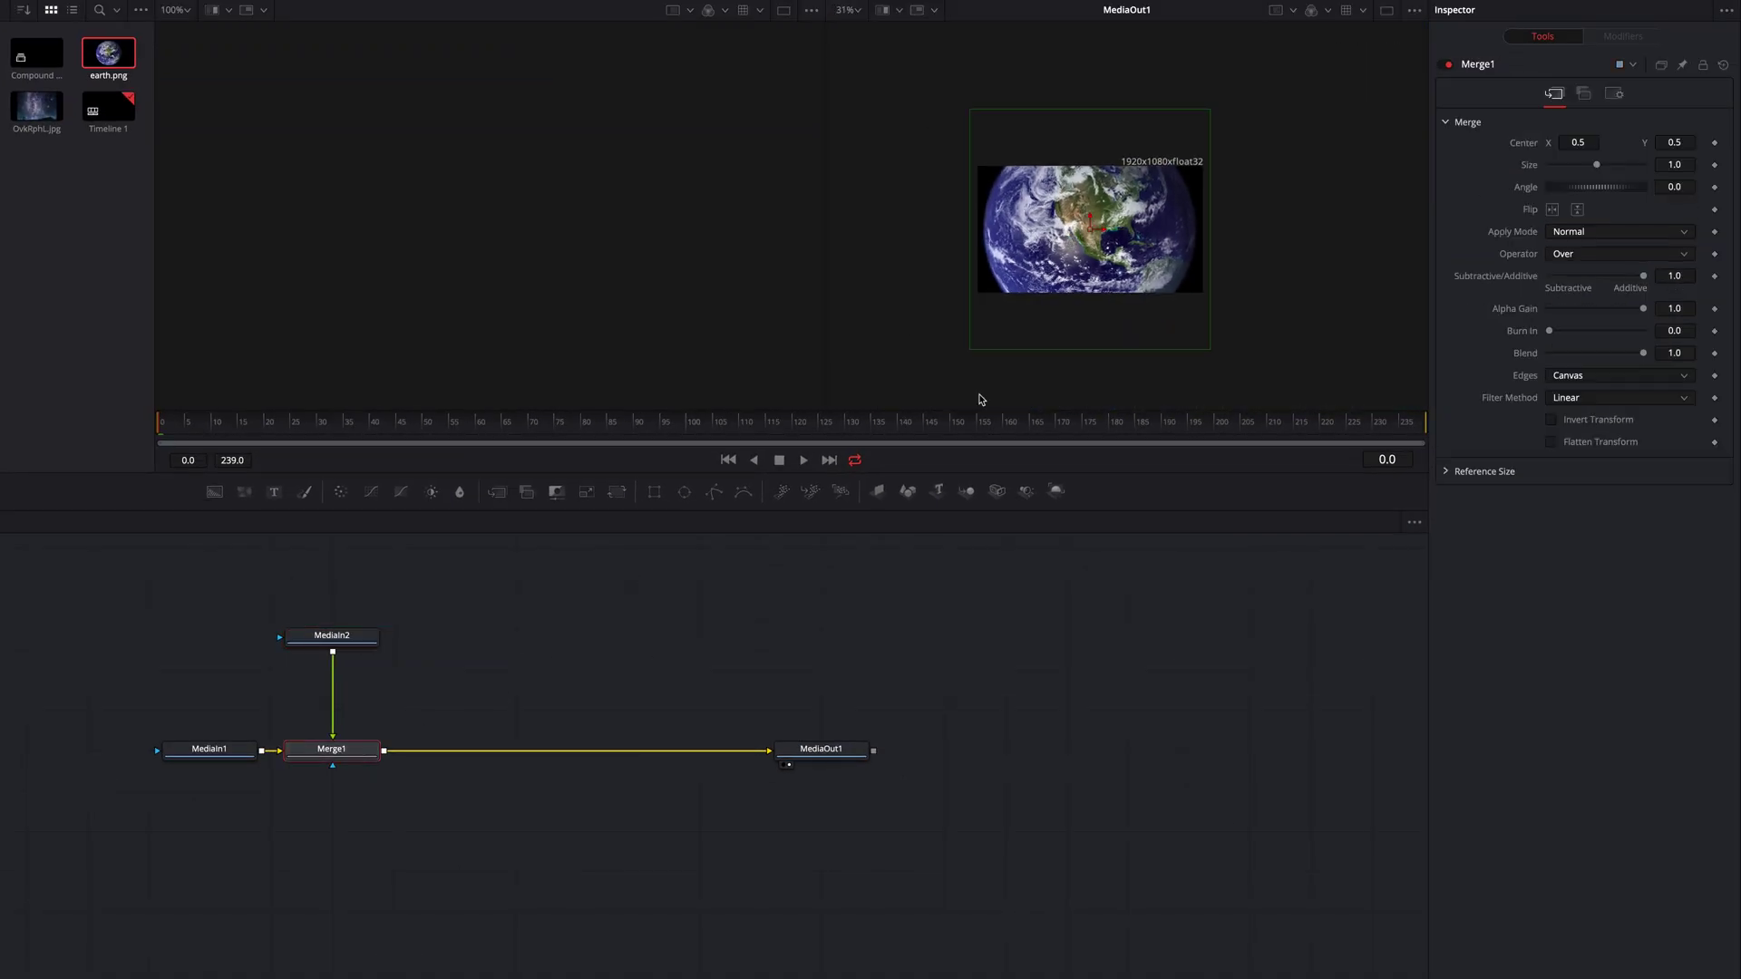
left_click_drag(972, 115, 1121, 194)
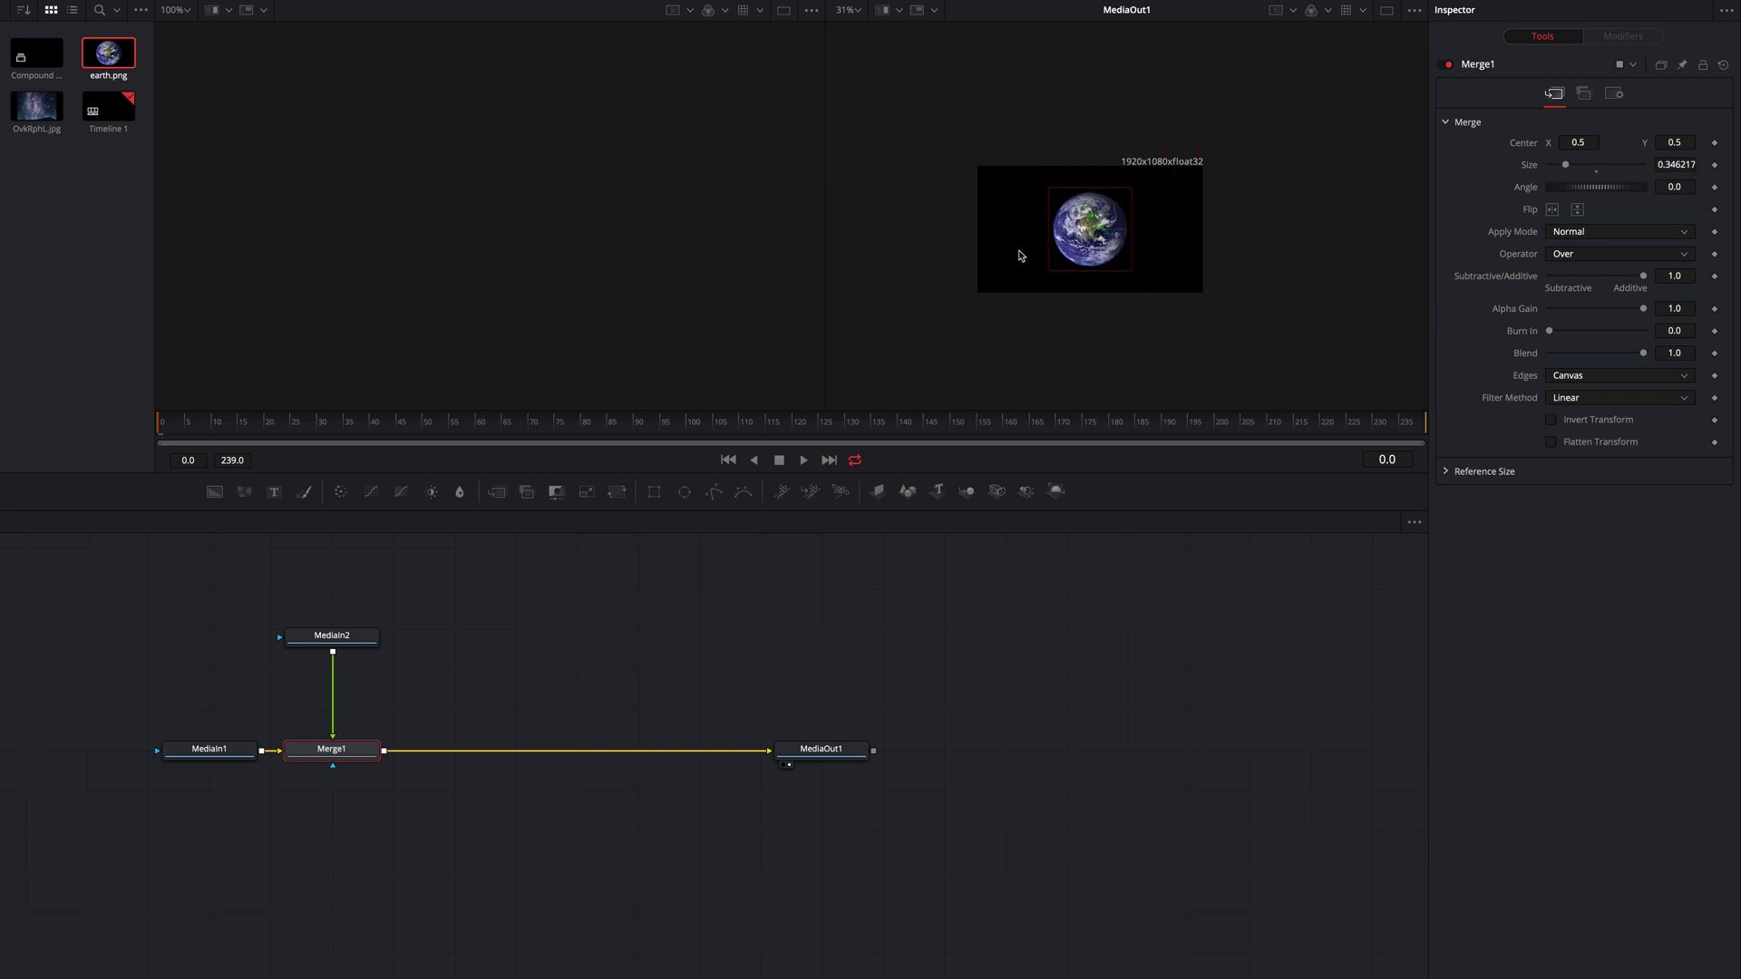
left_click(860, 10)
left_click(847, 33)
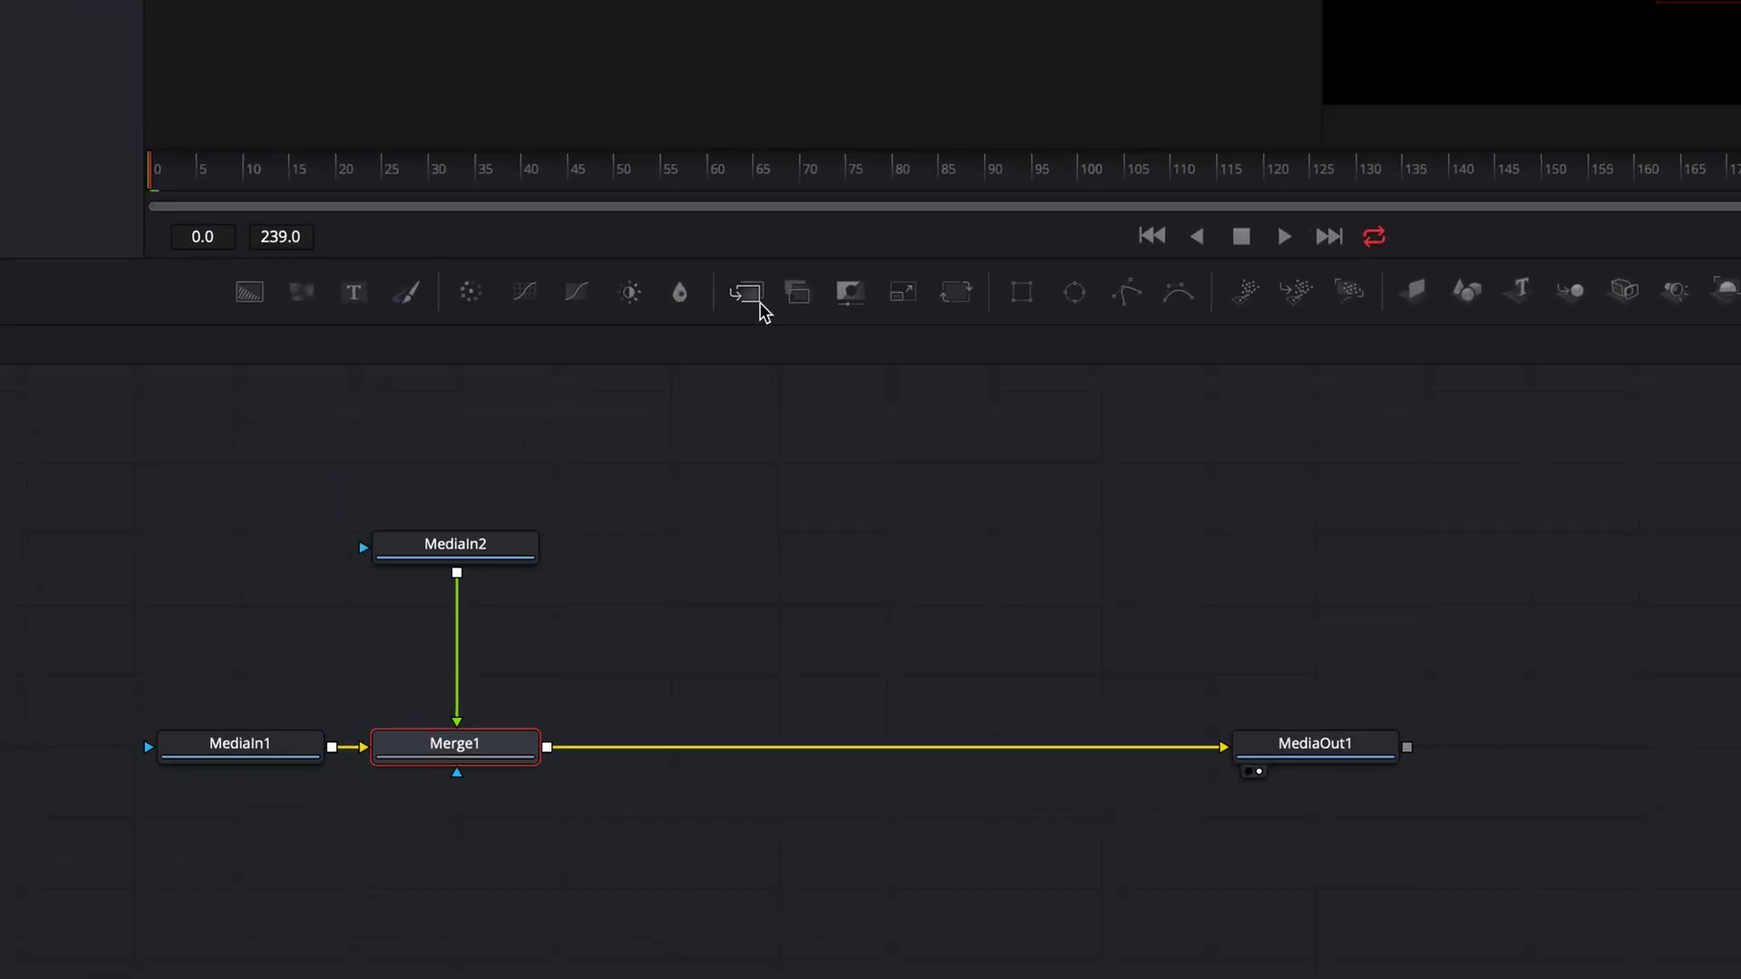
Insert a Matte Control node after Merge1 and connect a new Ellipse mask, placed above it, to its garbage matte input
left_click(850, 294)
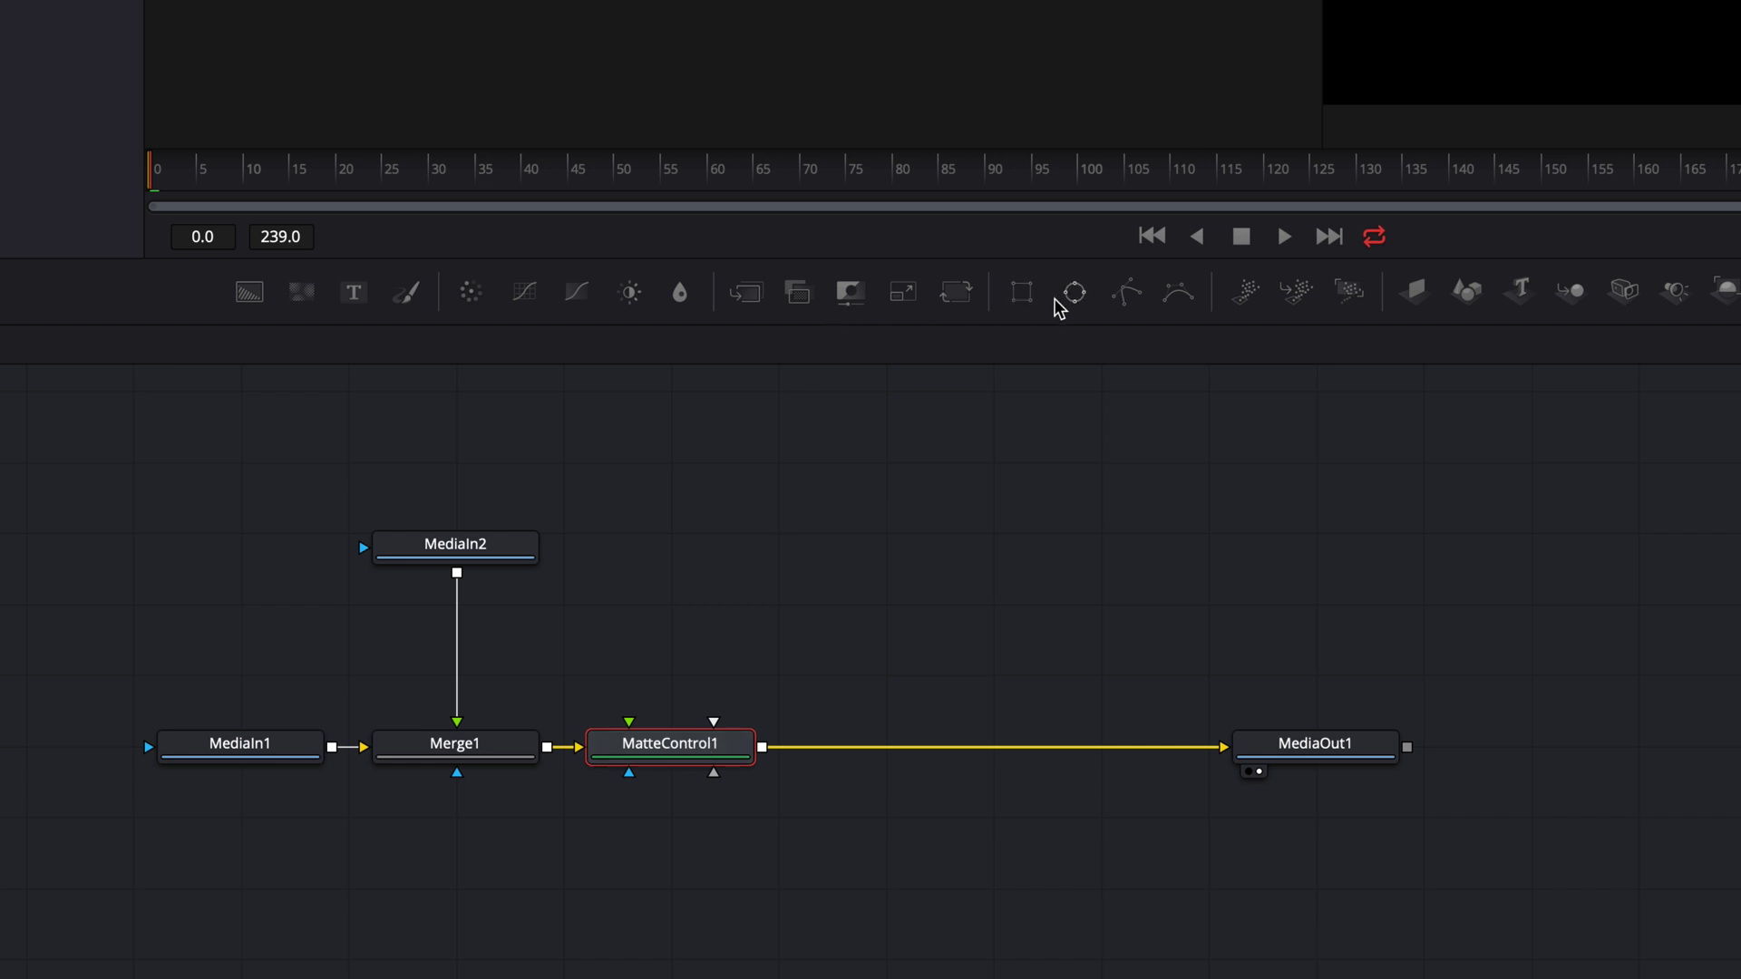
left_click_drag(1061, 295, 694, 592)
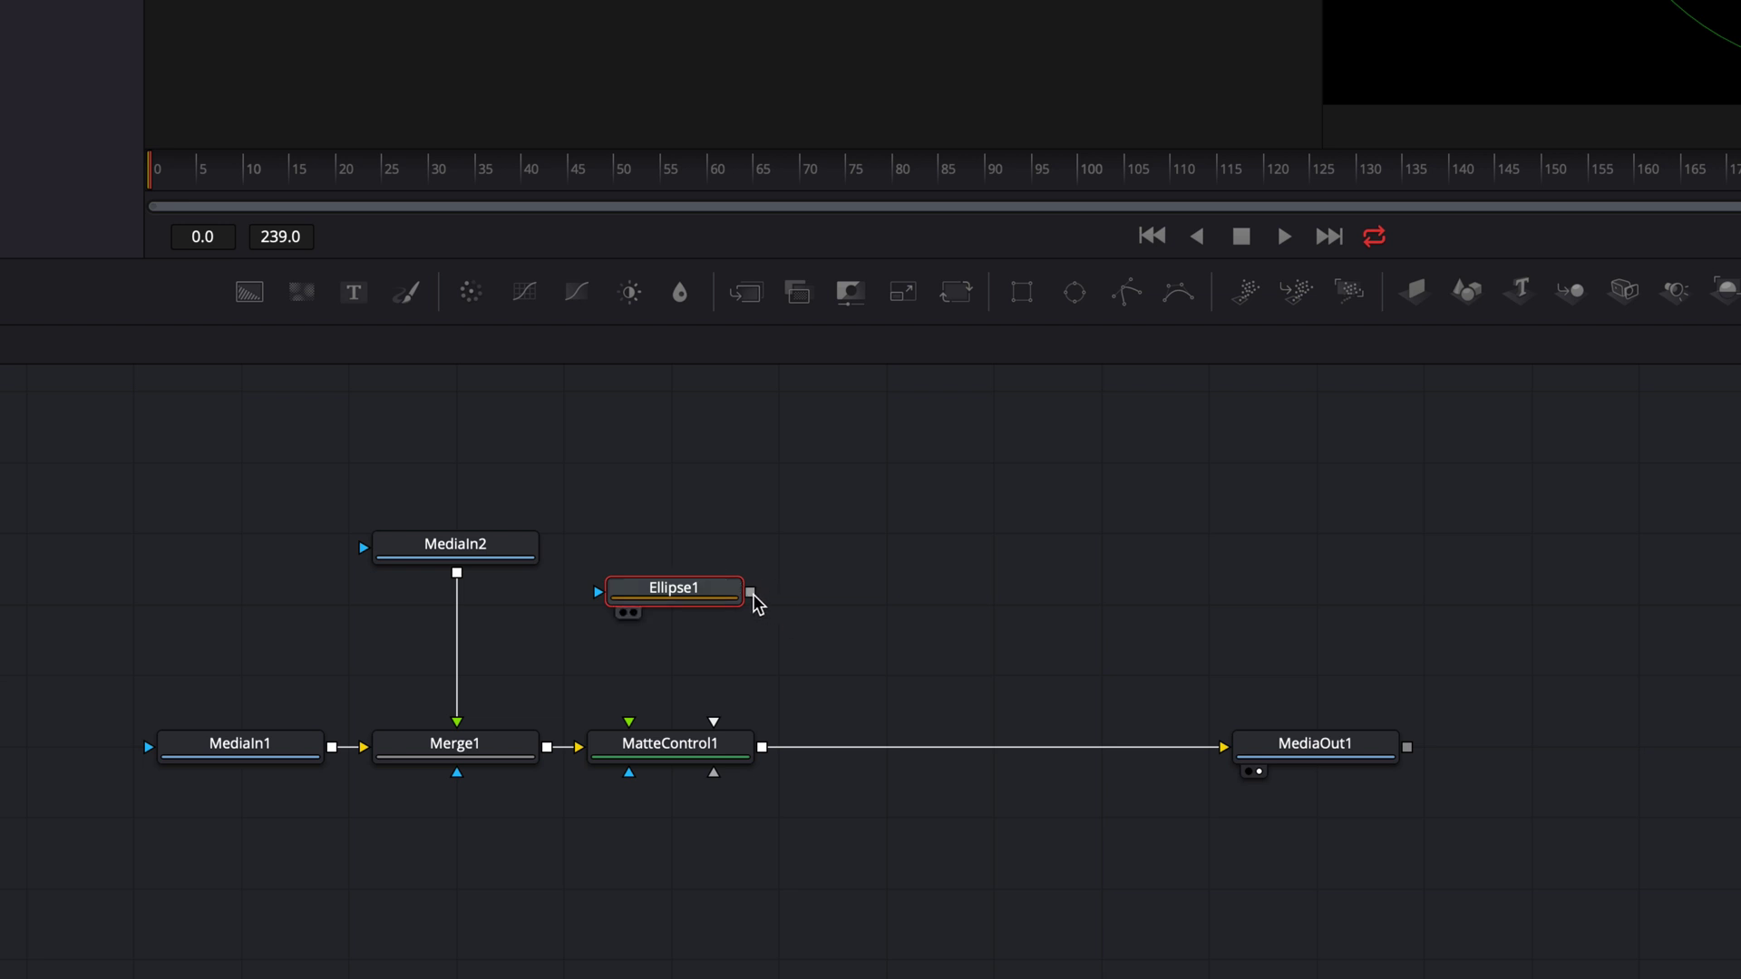
left_click_drag(751, 594, 713, 777)
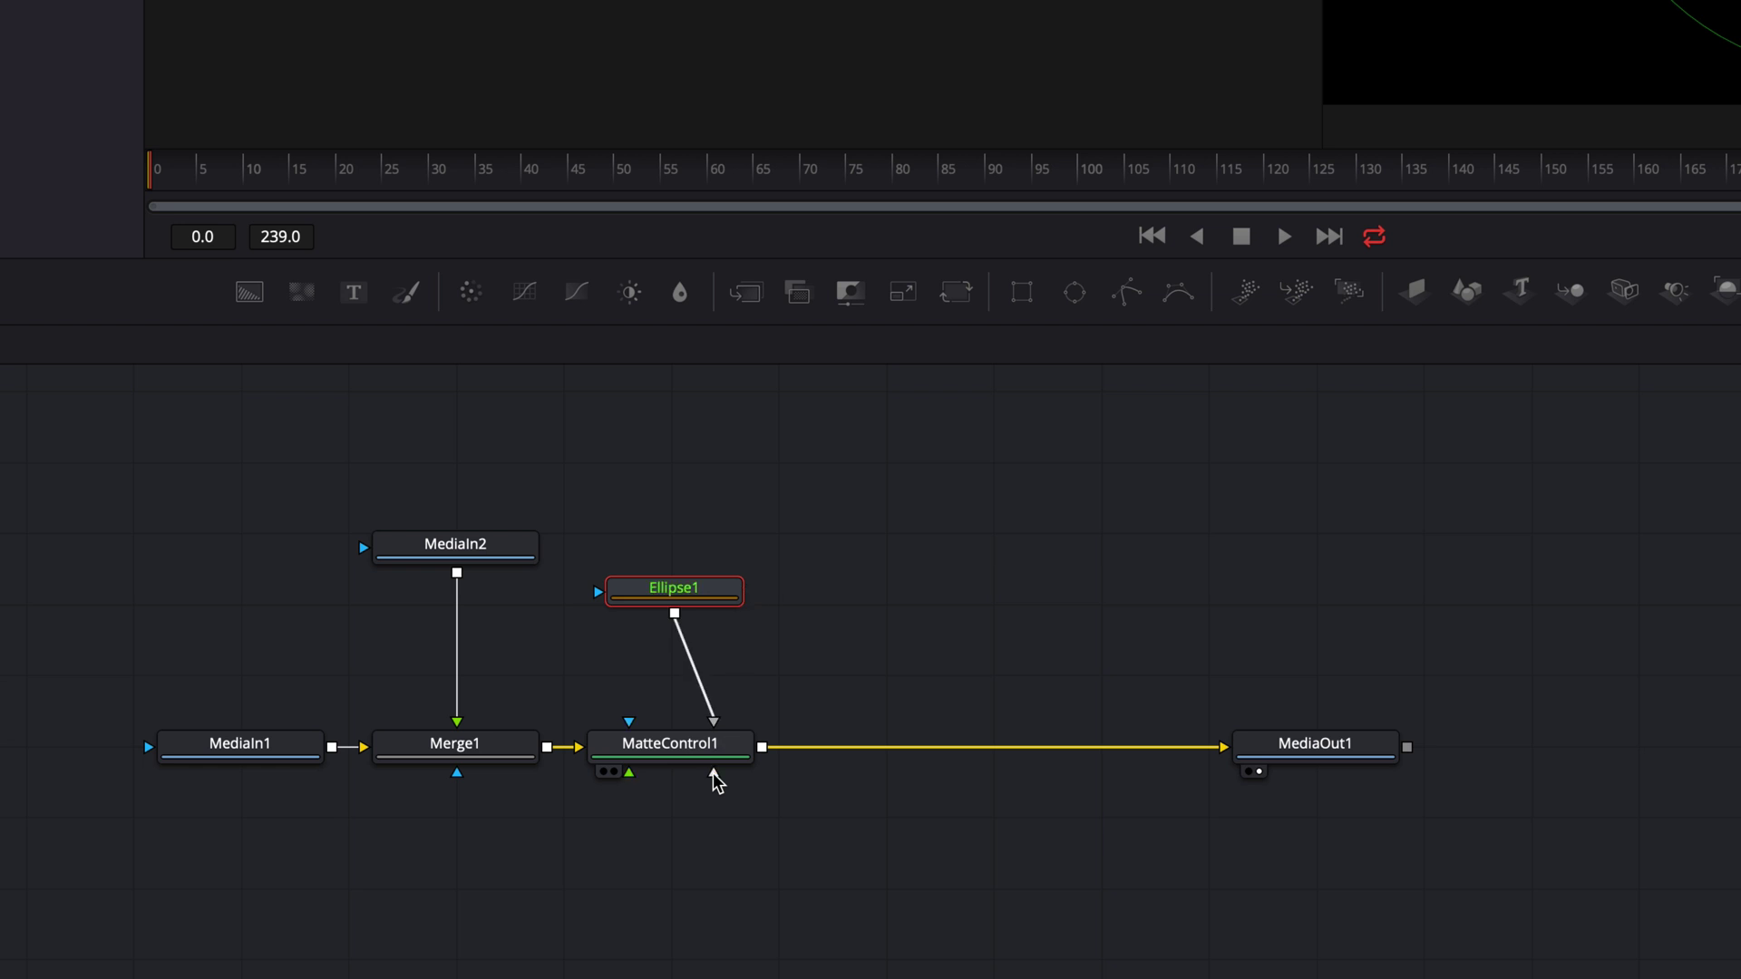
left_click_drag(724, 598, 760, 606)
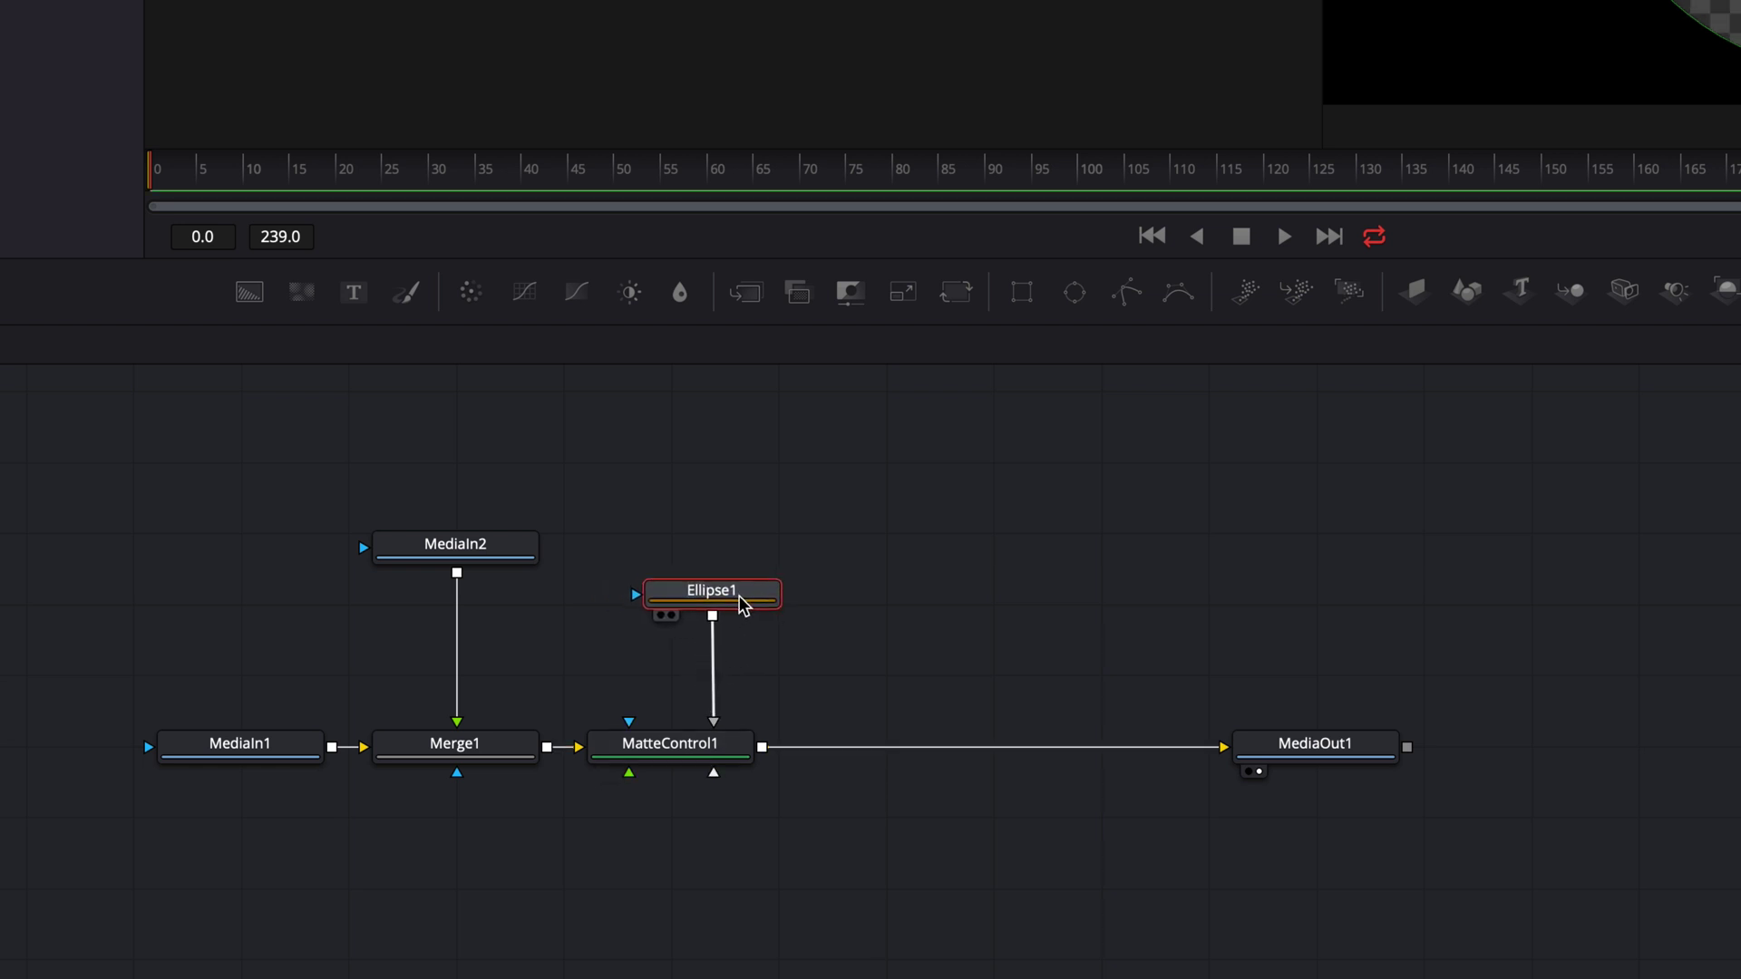
Invert the garbage matte of MatteControl1
left_click(689, 752)
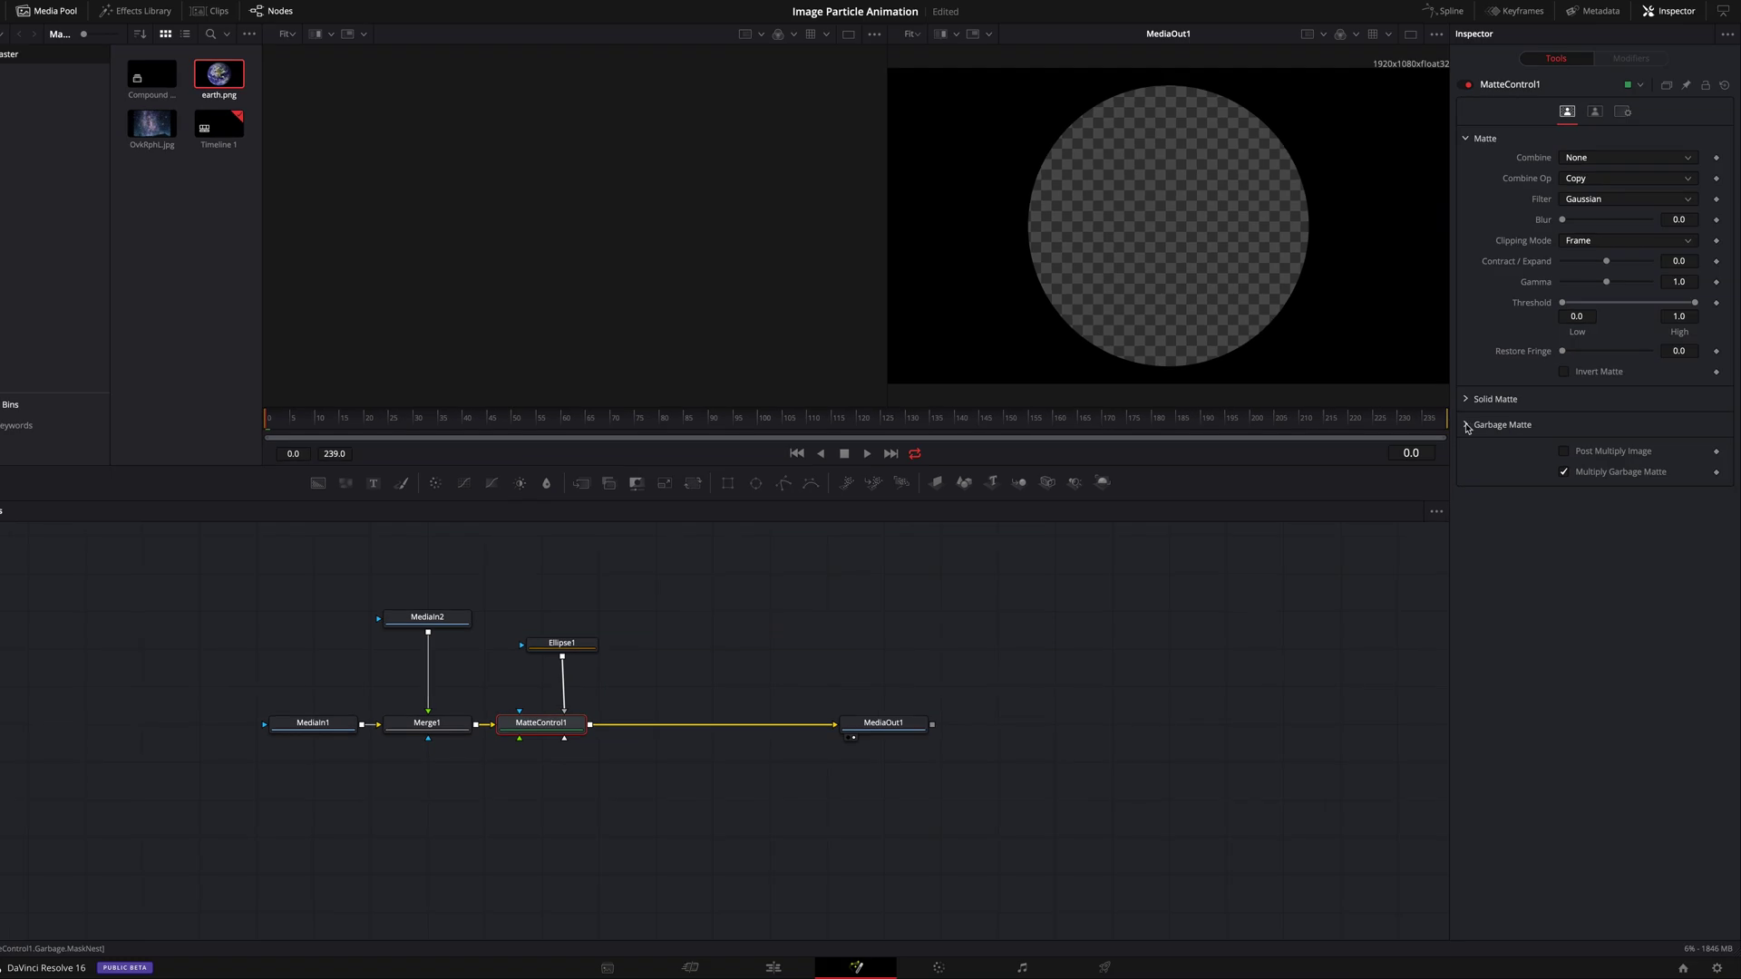
left_click(1467, 425)
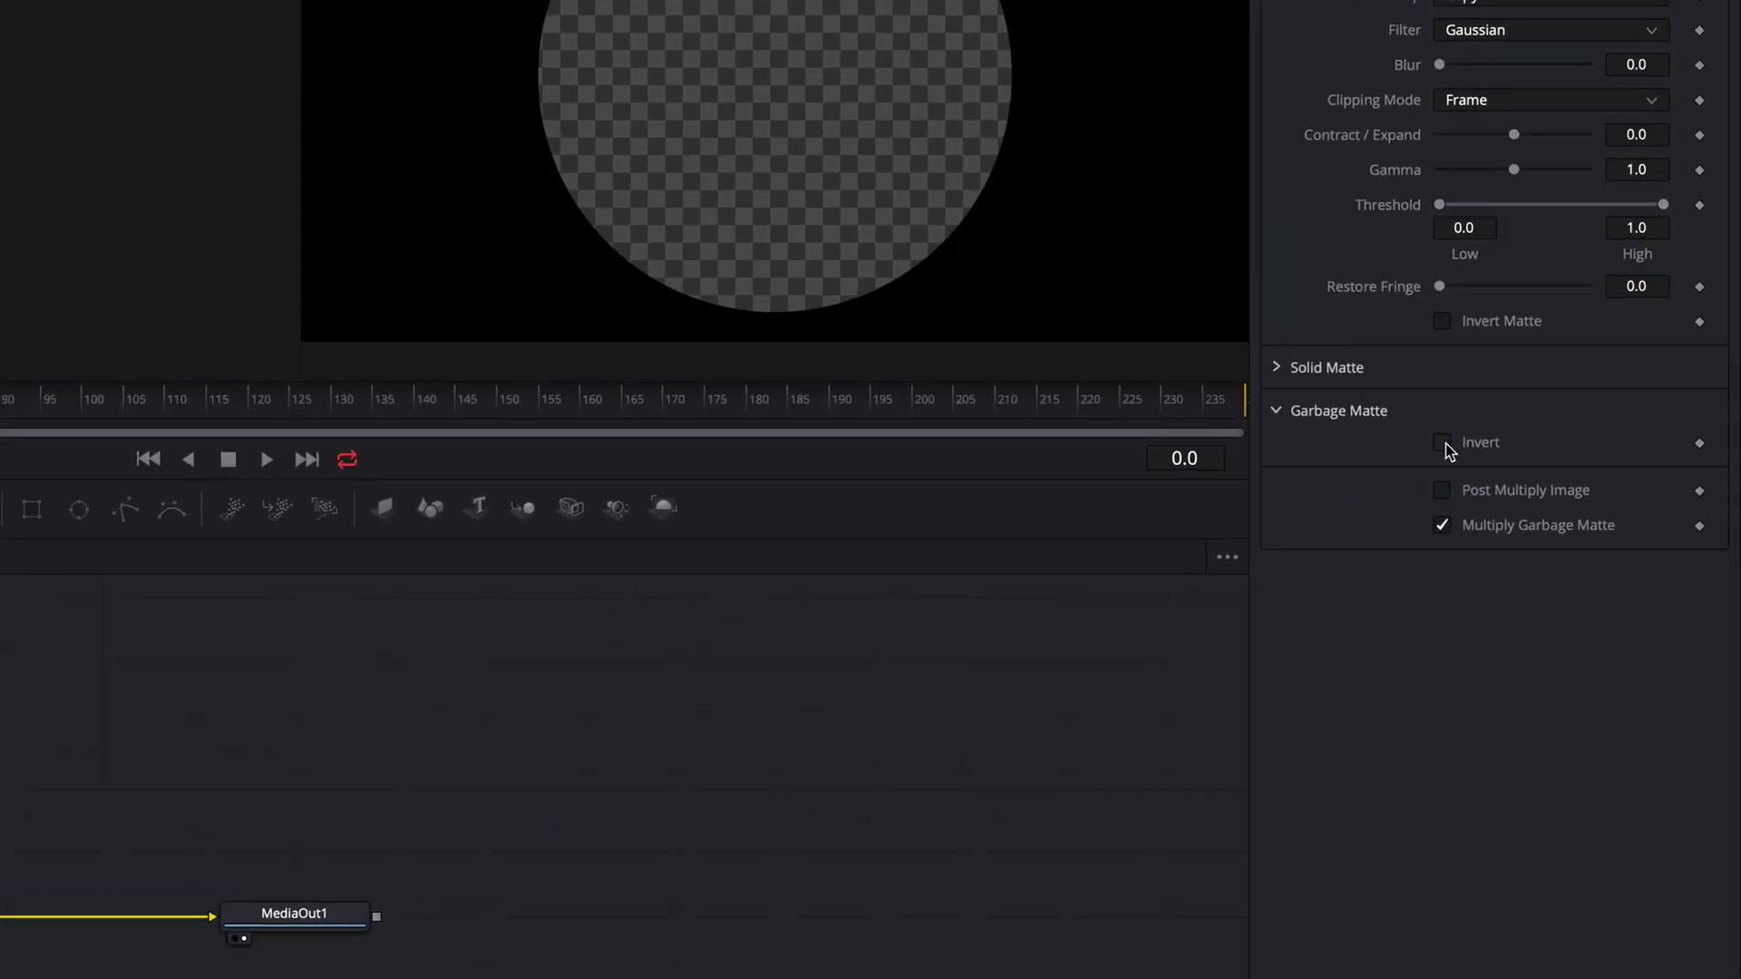
left_click(1445, 444)
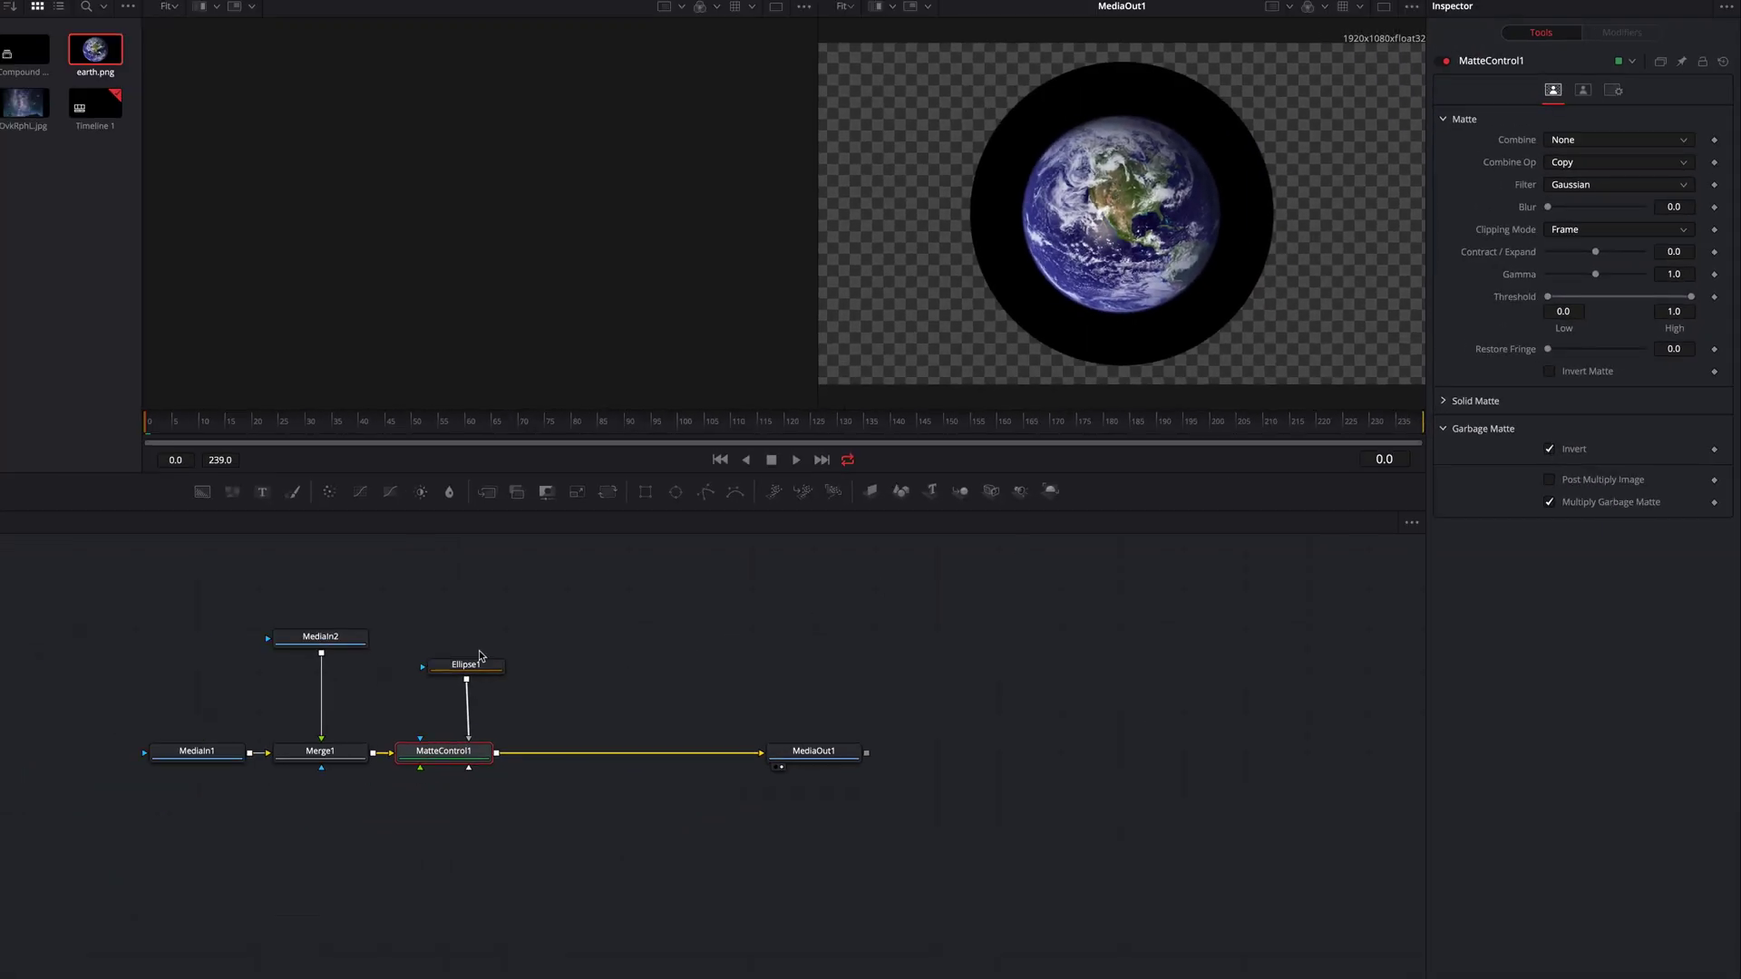
Shrink the ellipse mask onto the globe, about 0.31 wide and high, and set its soft edge to about 0.019
left_click(482, 669)
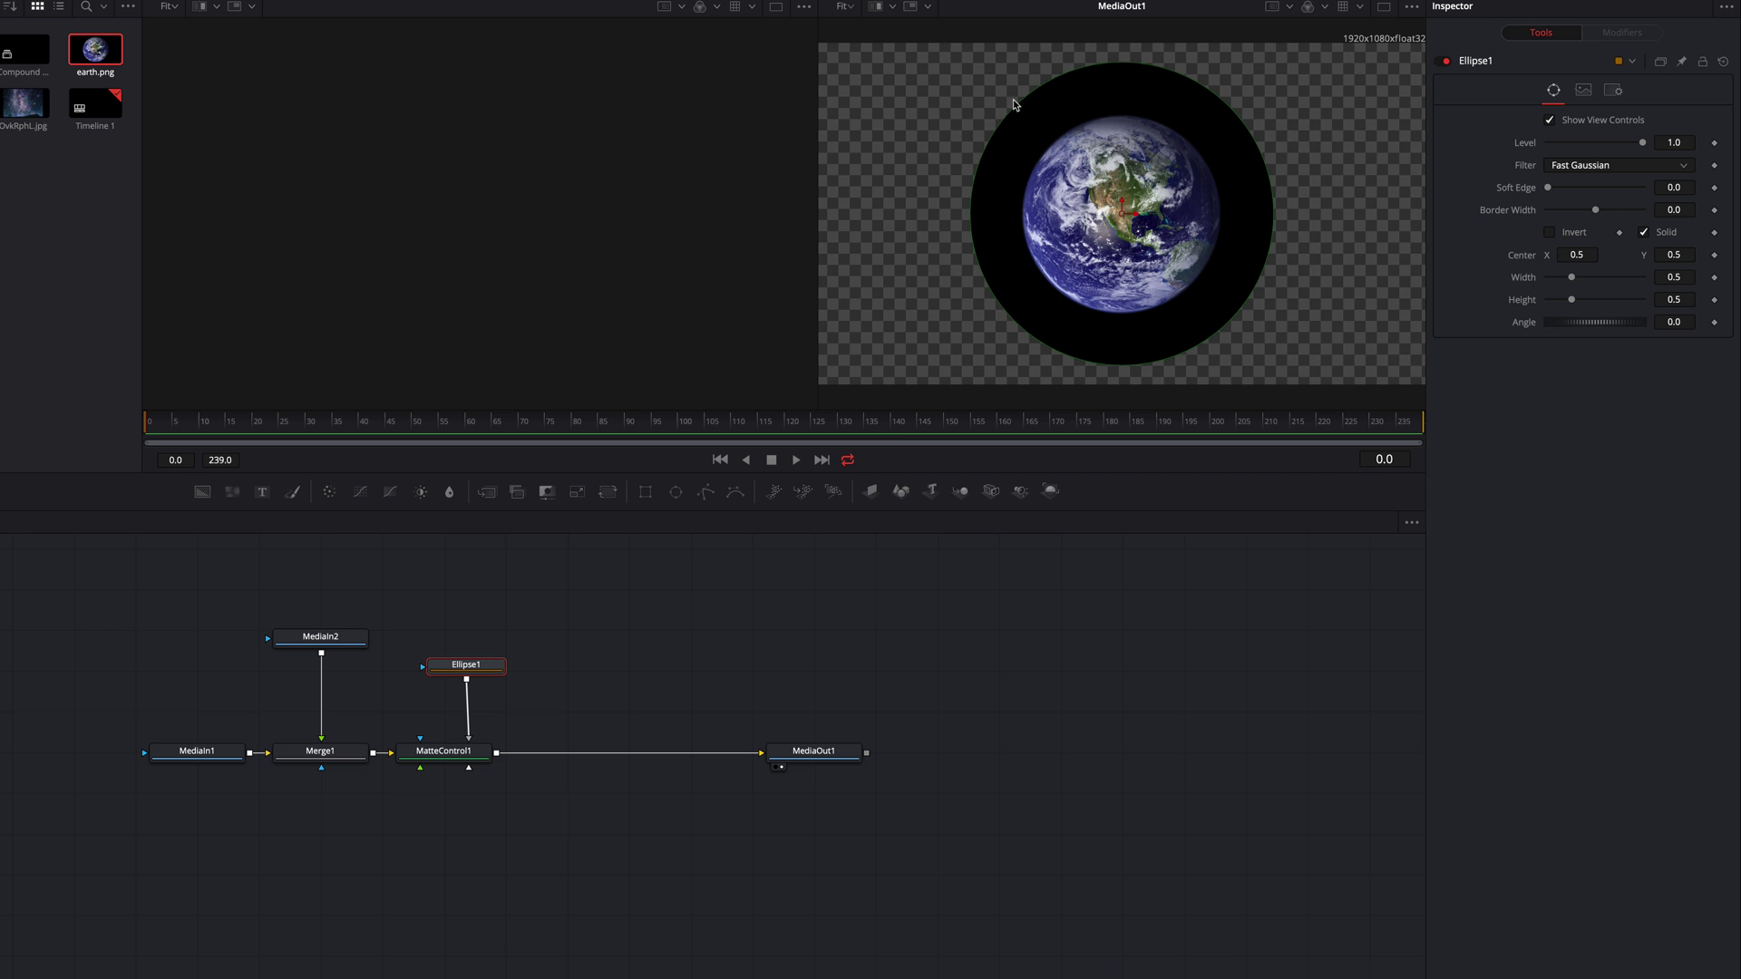
left_click_drag(1016, 107, 1073, 138)
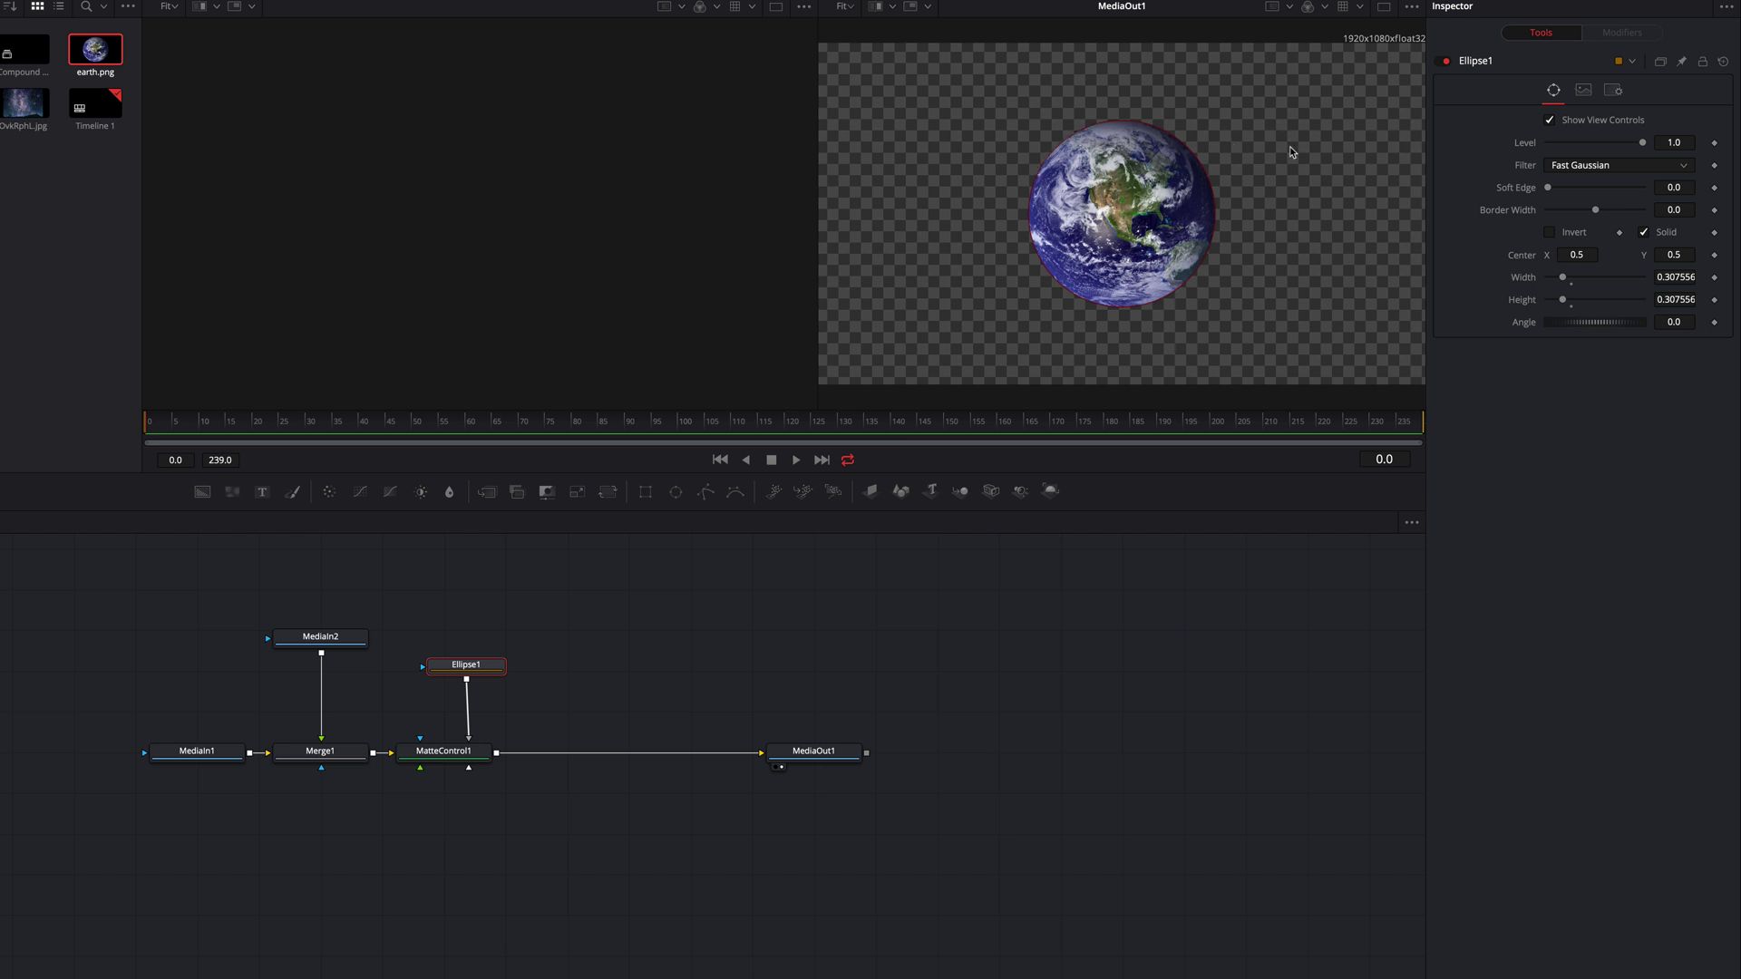
left_click_drag(1548, 189, 1550, 190)
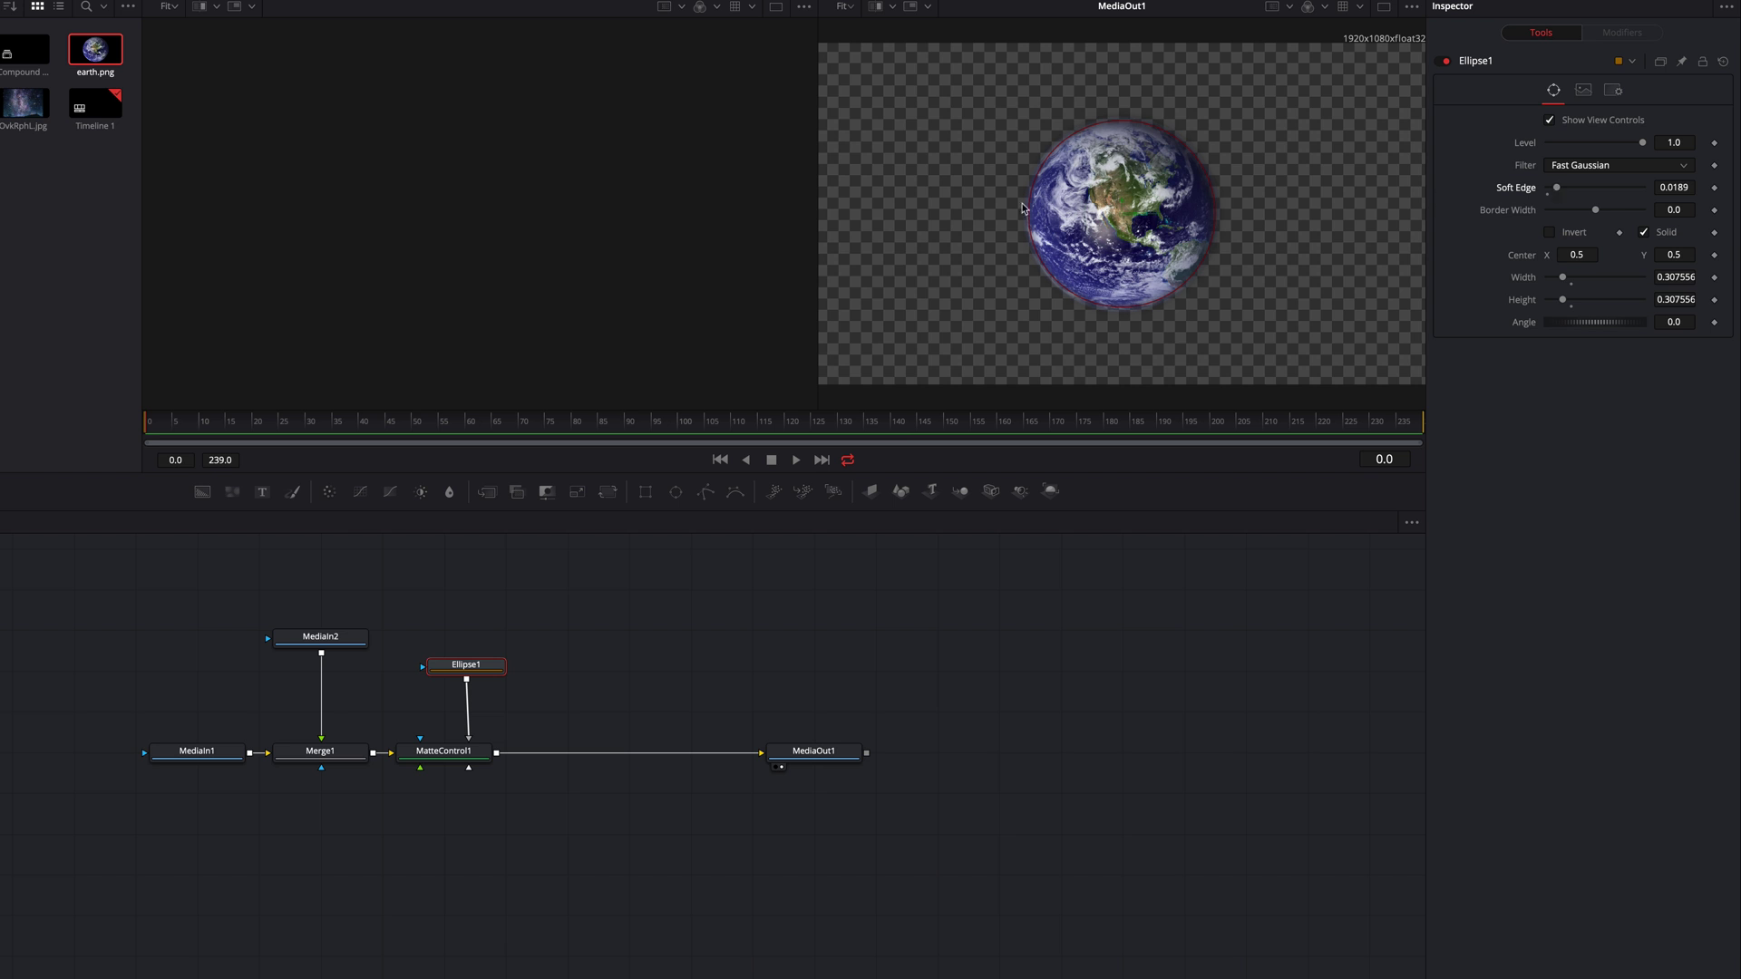
Insert a second Matte Control node after MatteControl1, spaced toward MediaOut1, and add an unconnected Polygon mask above it
left_click(460, 759)
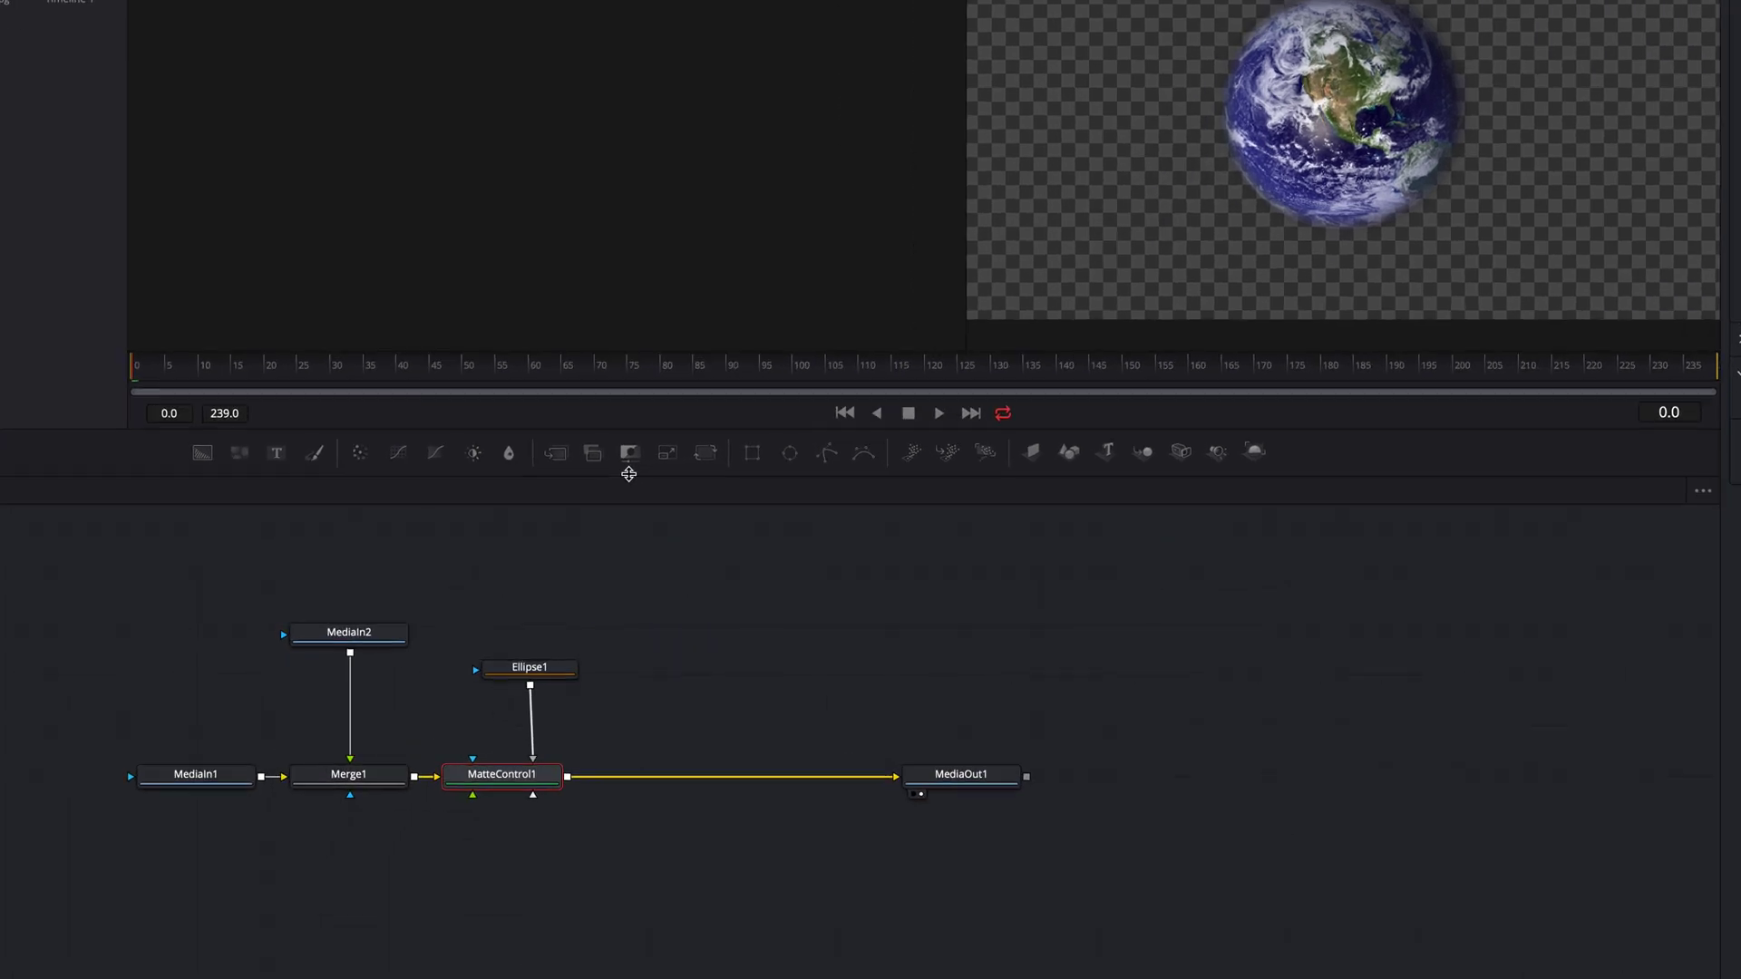
left_click(753, 399)
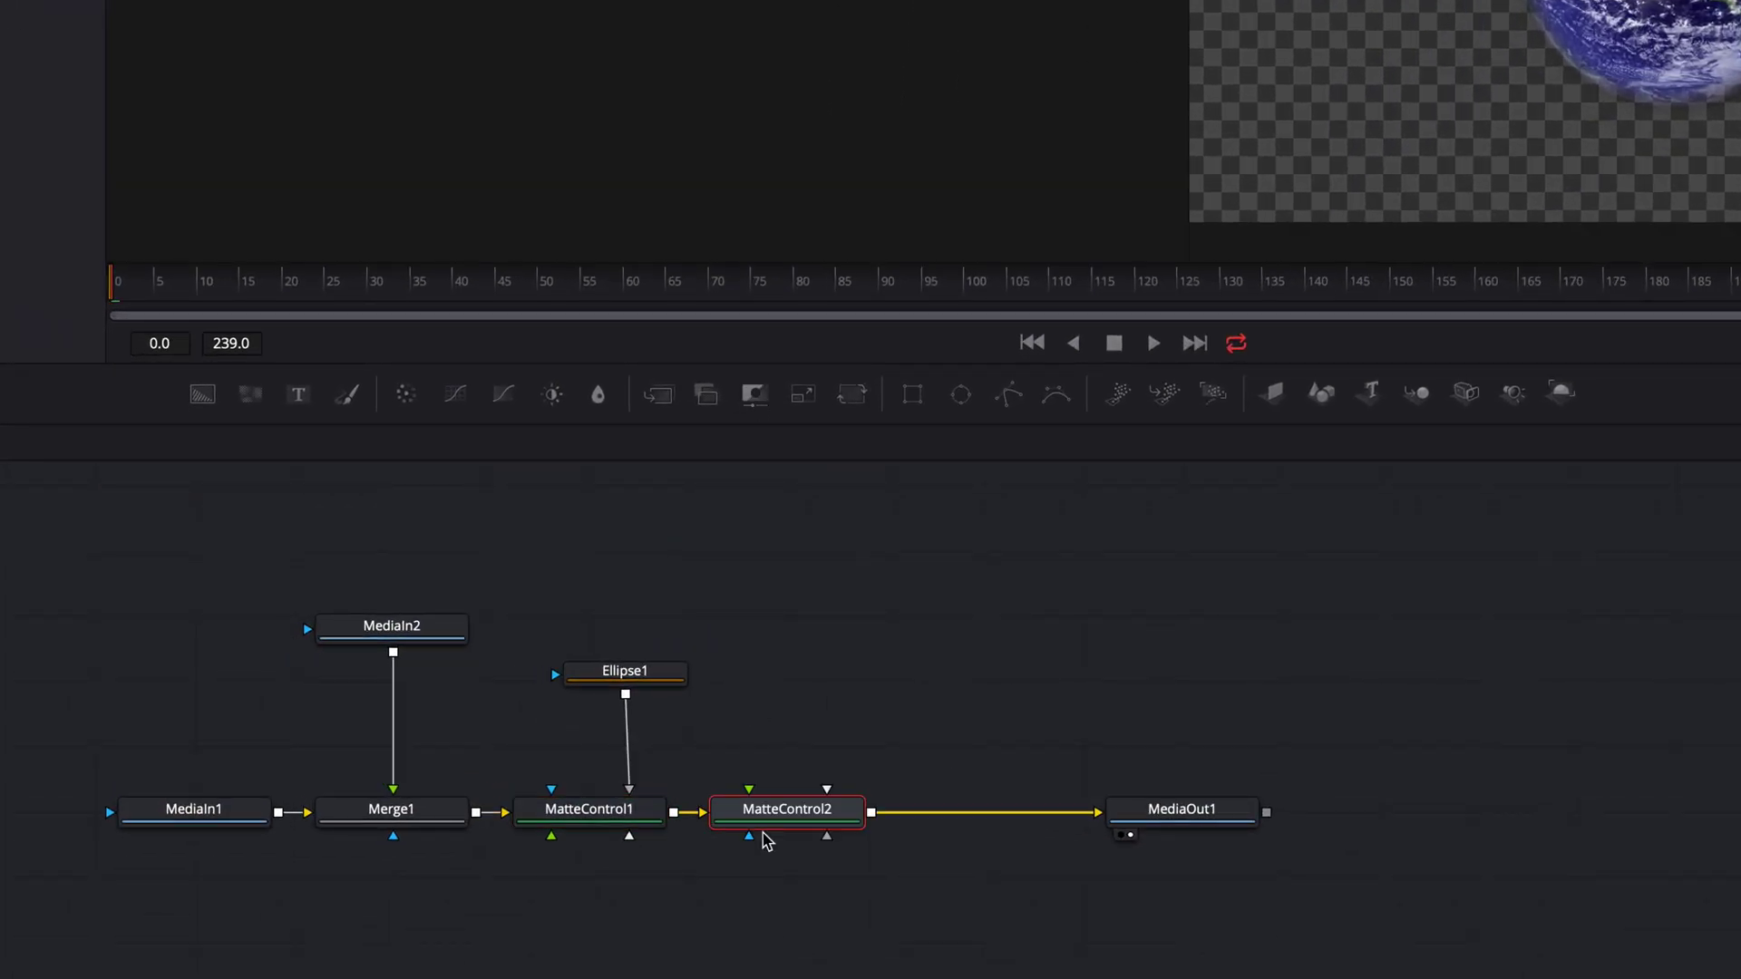
left_click_drag(785, 821, 846, 822)
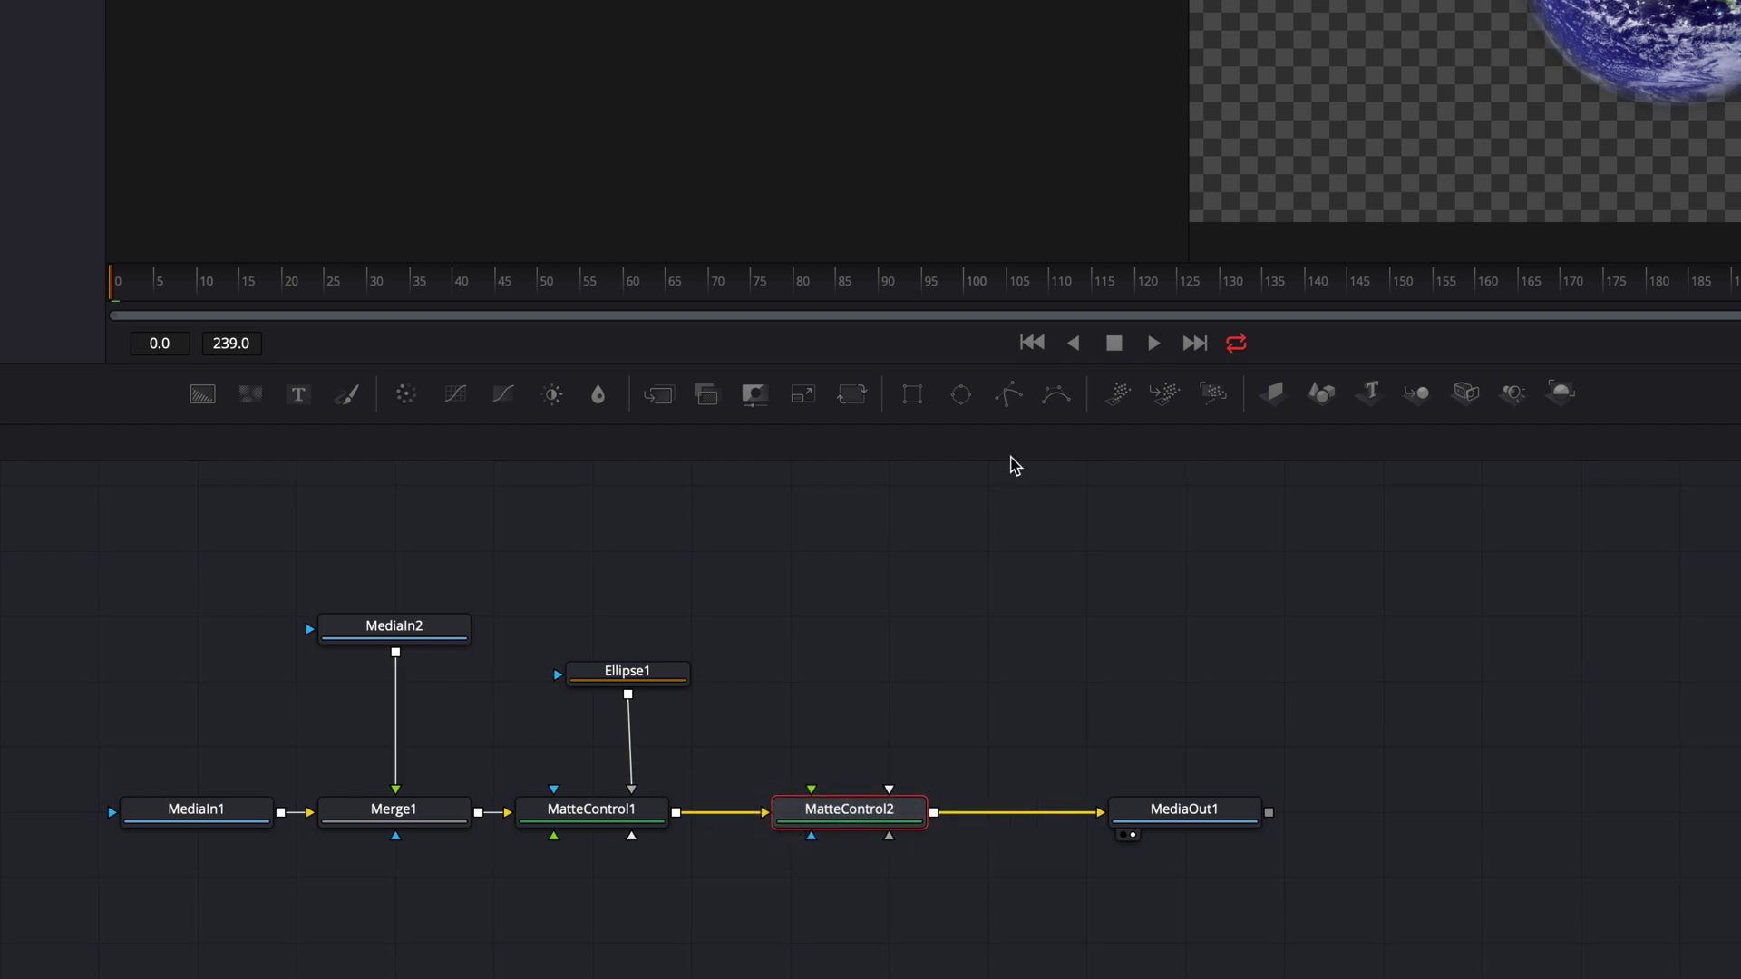
left_click_drag(1009, 399, 866, 682)
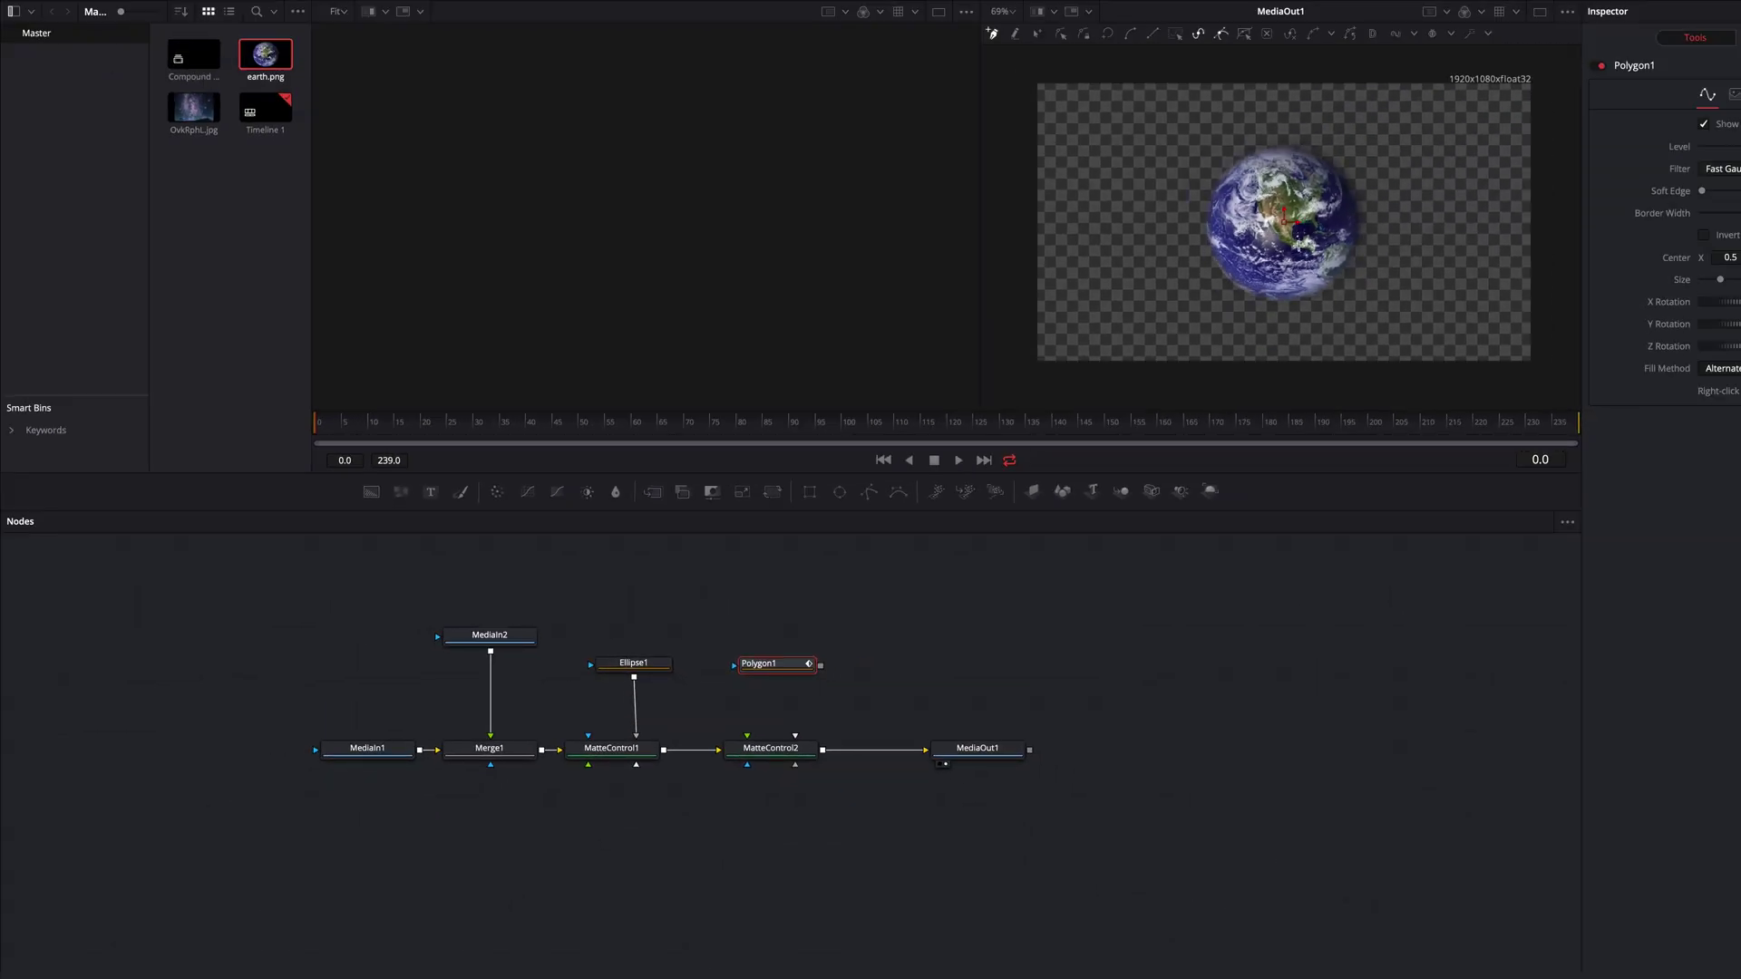
Draw a small closed six-point polygon over the central United States and smooth it into an oval
scroll(1299, 245, "up", 5)
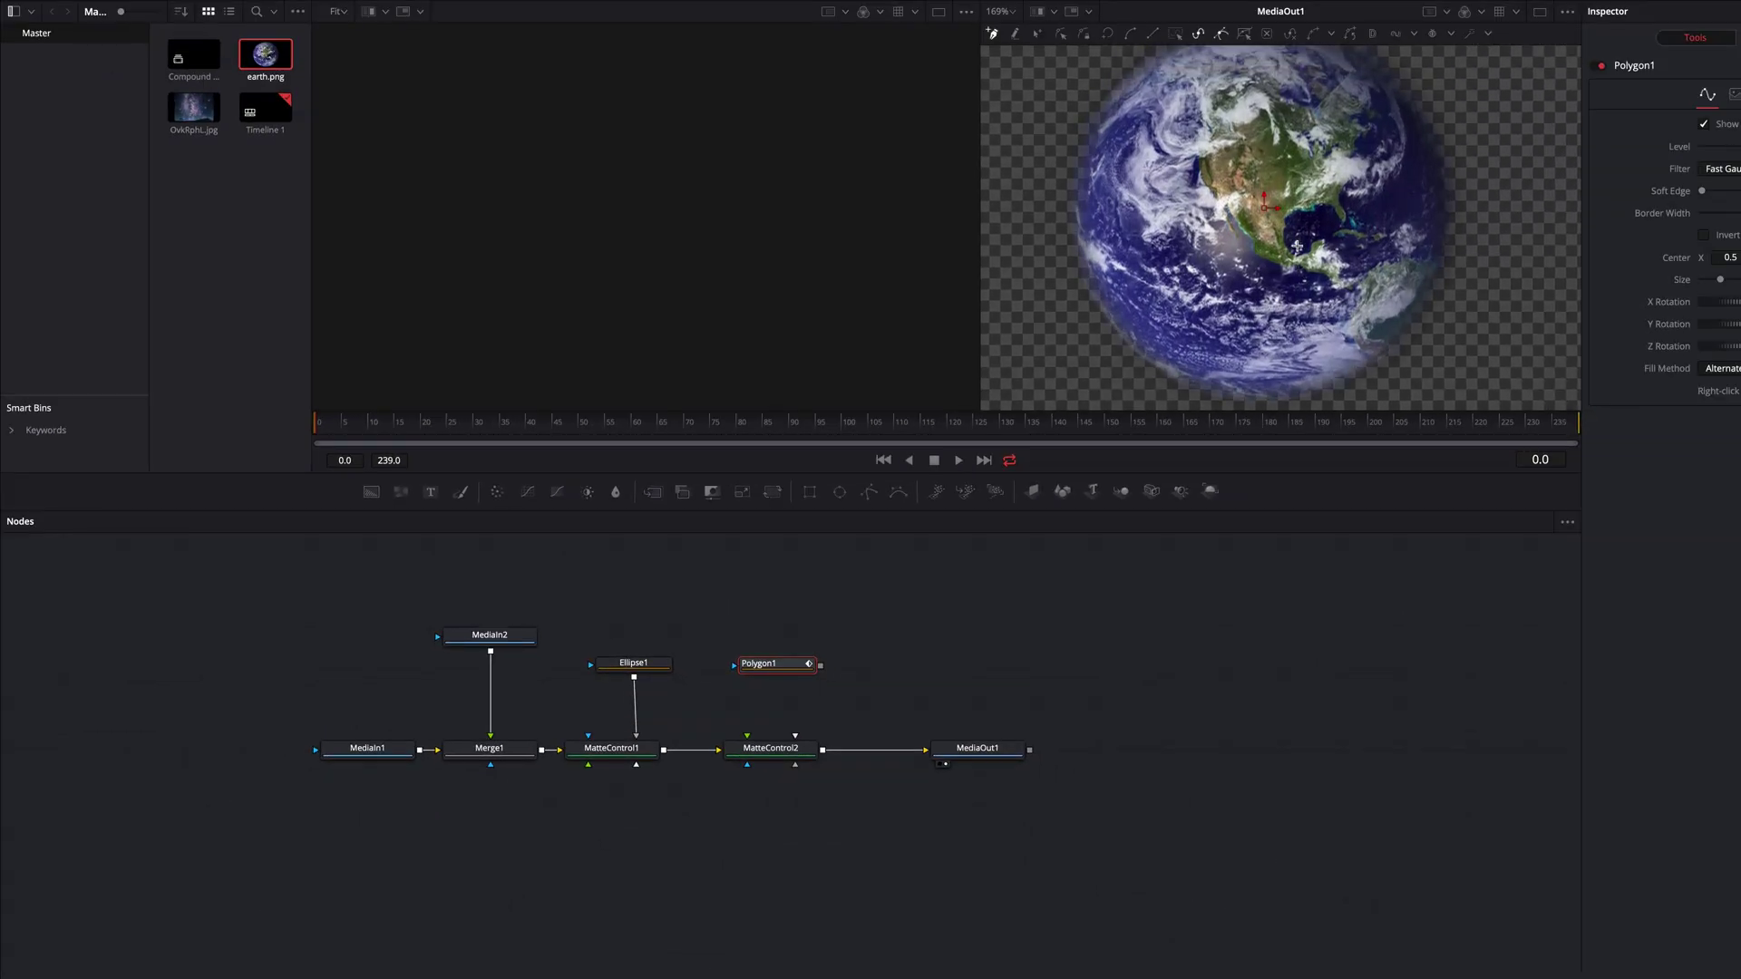
left_click(1250, 166)
left_click(1240, 181)
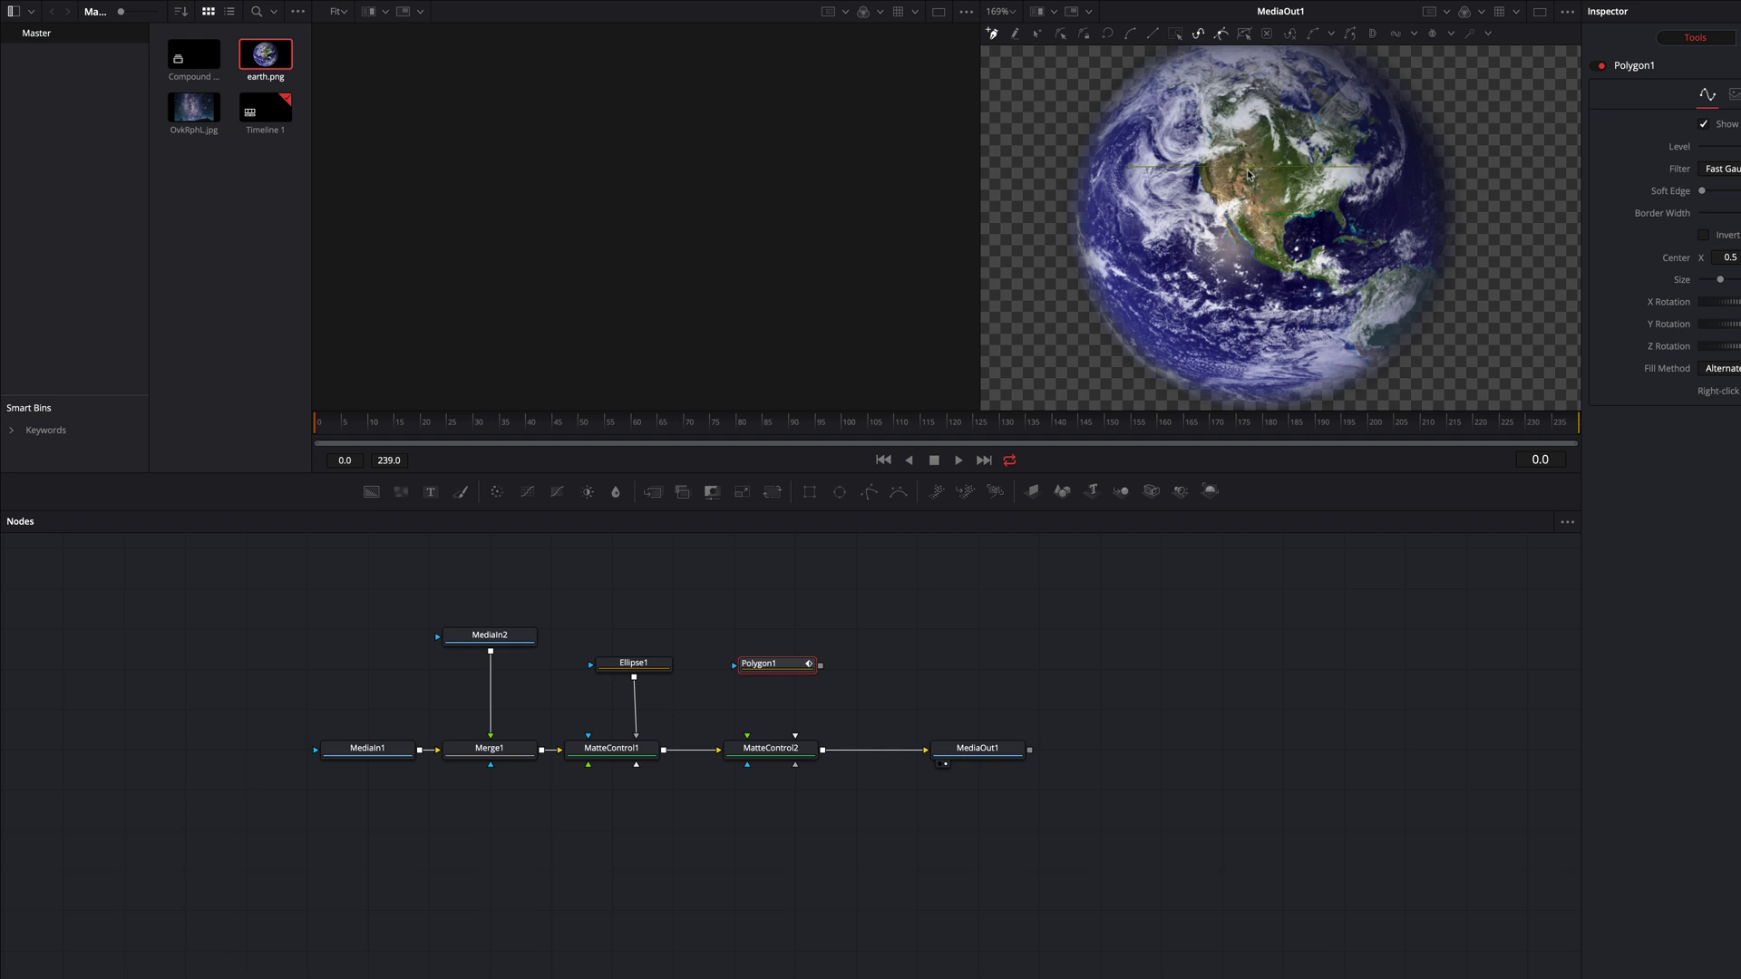
left_click(1259, 193)
left_click(1282, 185)
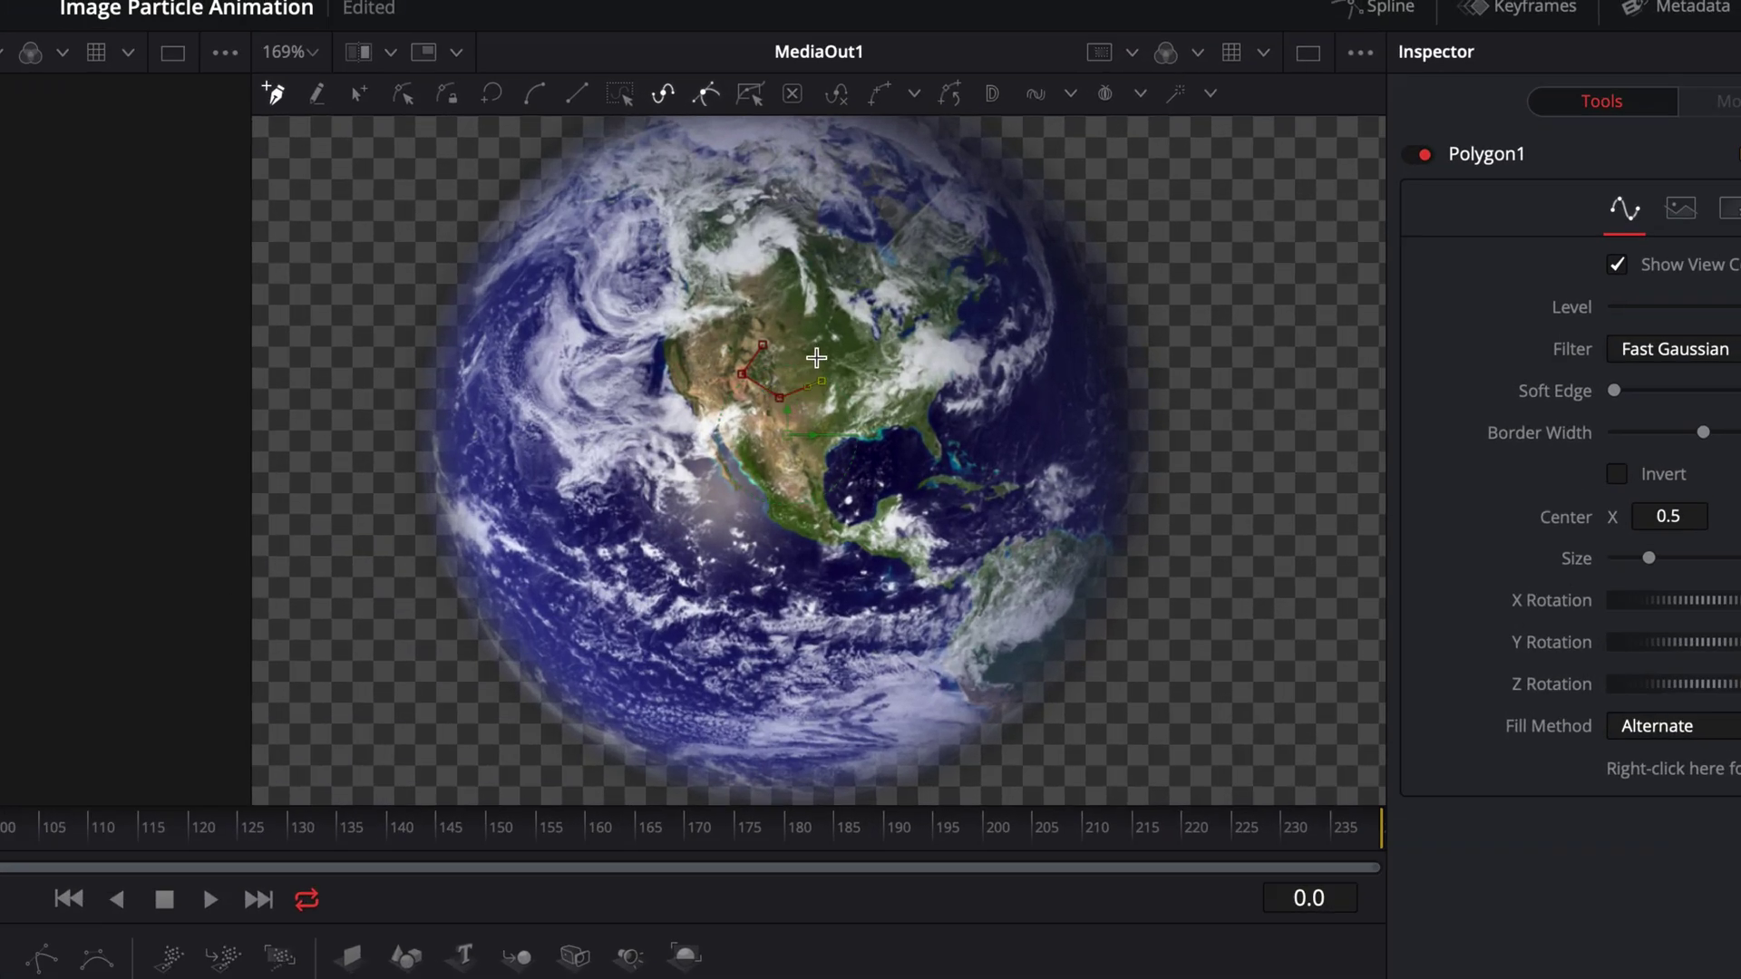
left_click(819, 358)
left_click(793, 338)
left_click(762, 345)
left_click(620, 93)
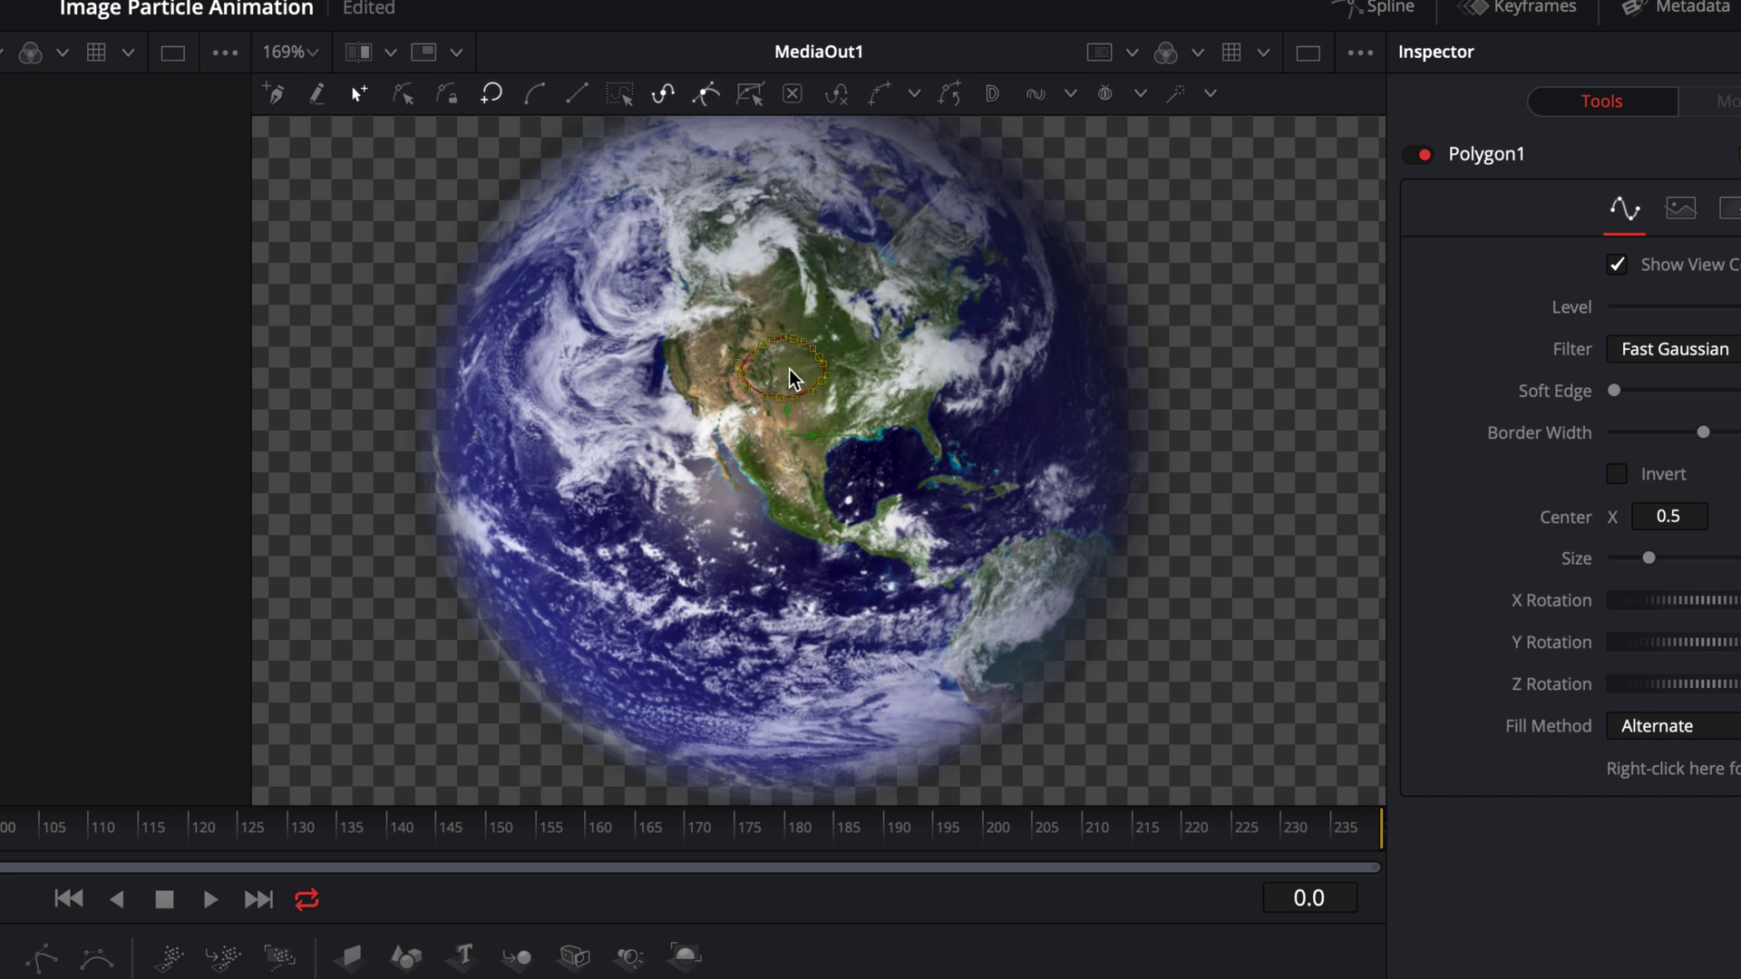
Shrink the oval polygon shape to a tiny loop over the central United States at frame 0
left_click_drag(786, 372, 127, 430)
type("12")
key("Return")
At frame 160, enlarge the tiny polygon shape until it extends roughly to the globe's outer edge
left_click_drag(227, 851, 589, 854)
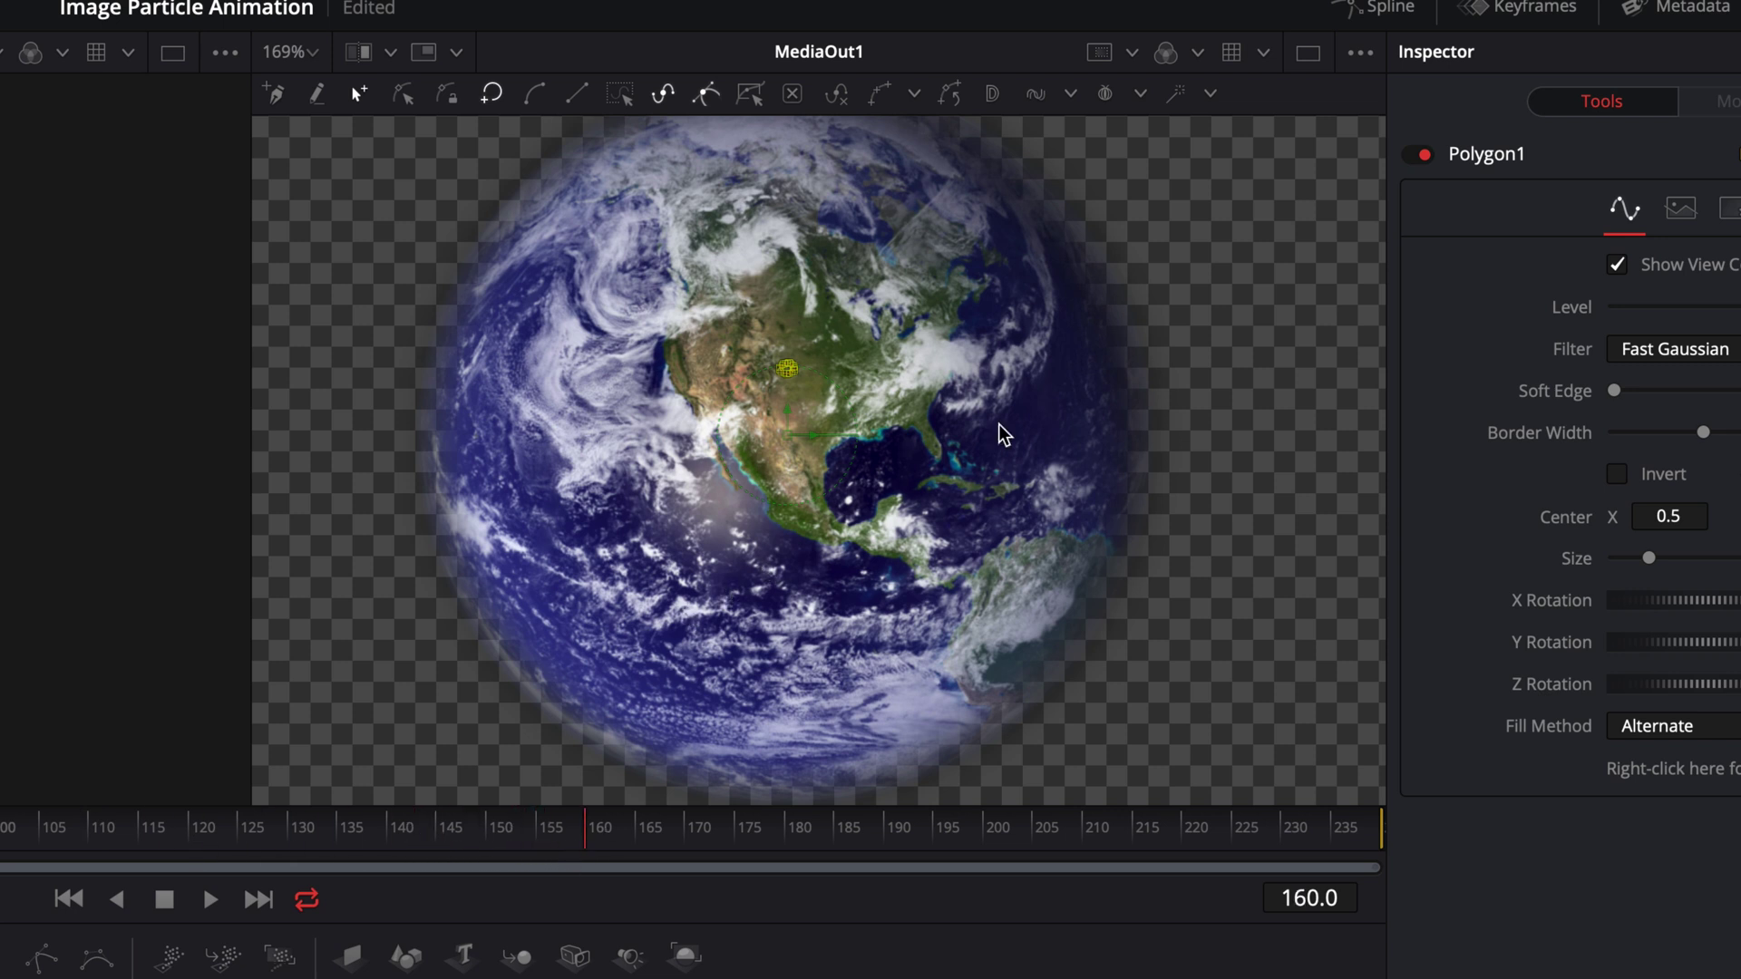
scroll(825, 494, "up", 5)
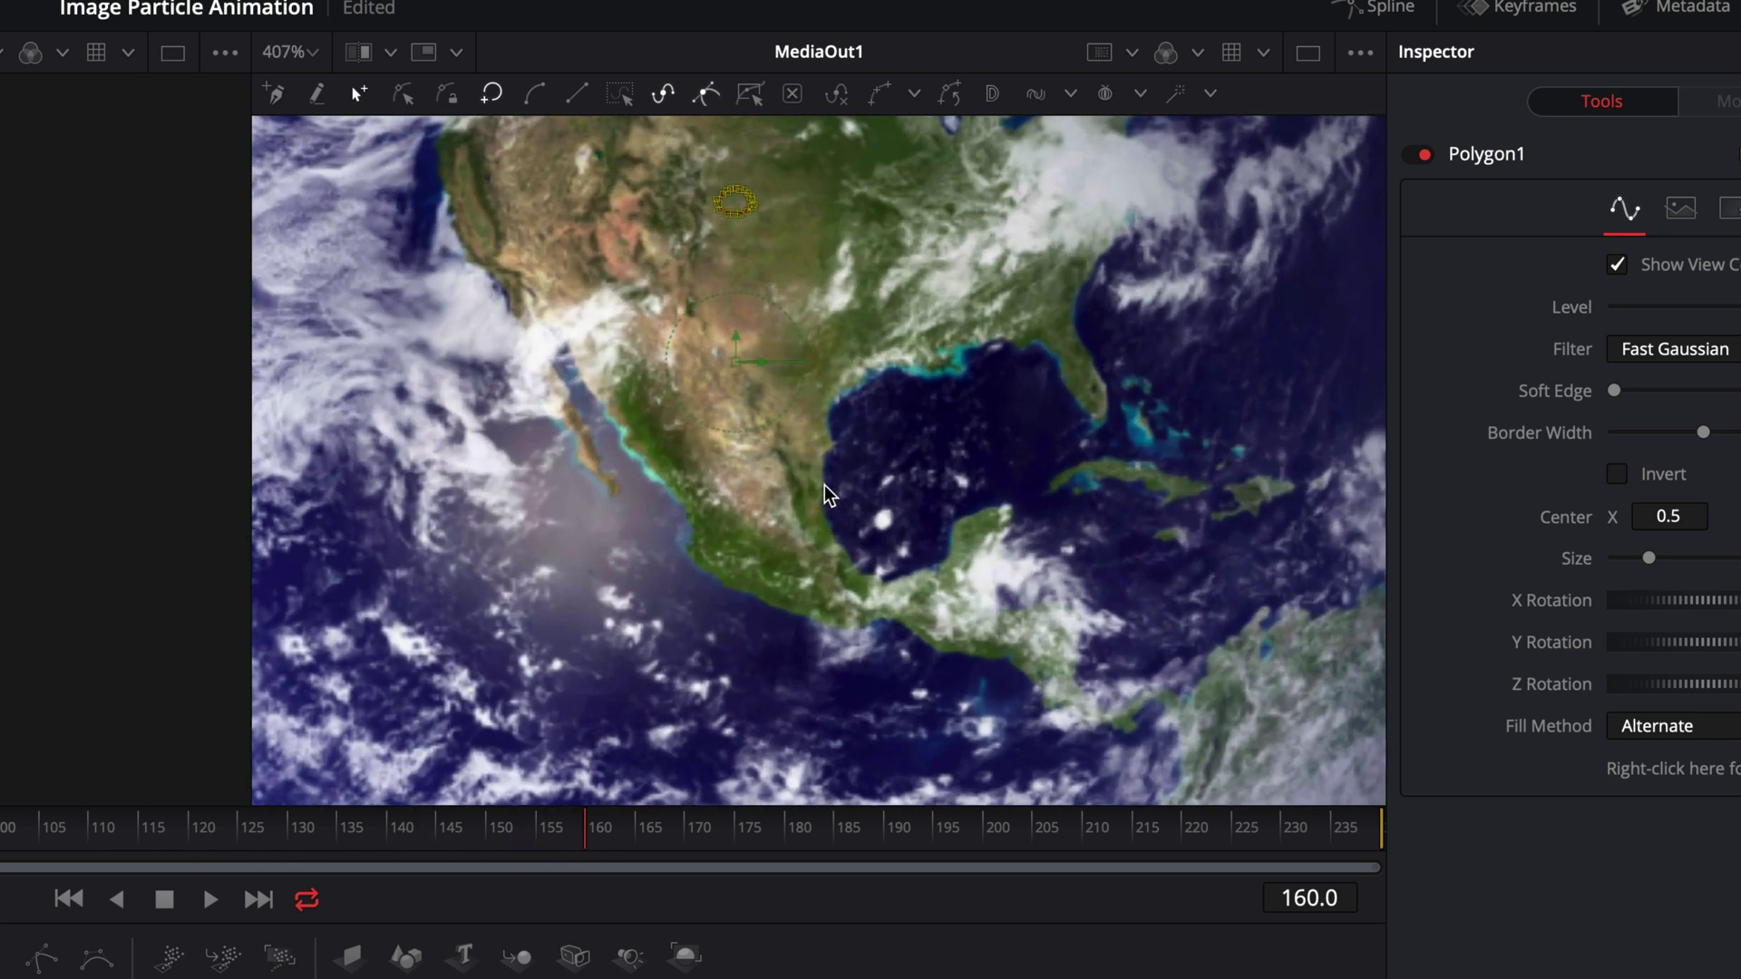
scroll(828, 487, "up", 5)
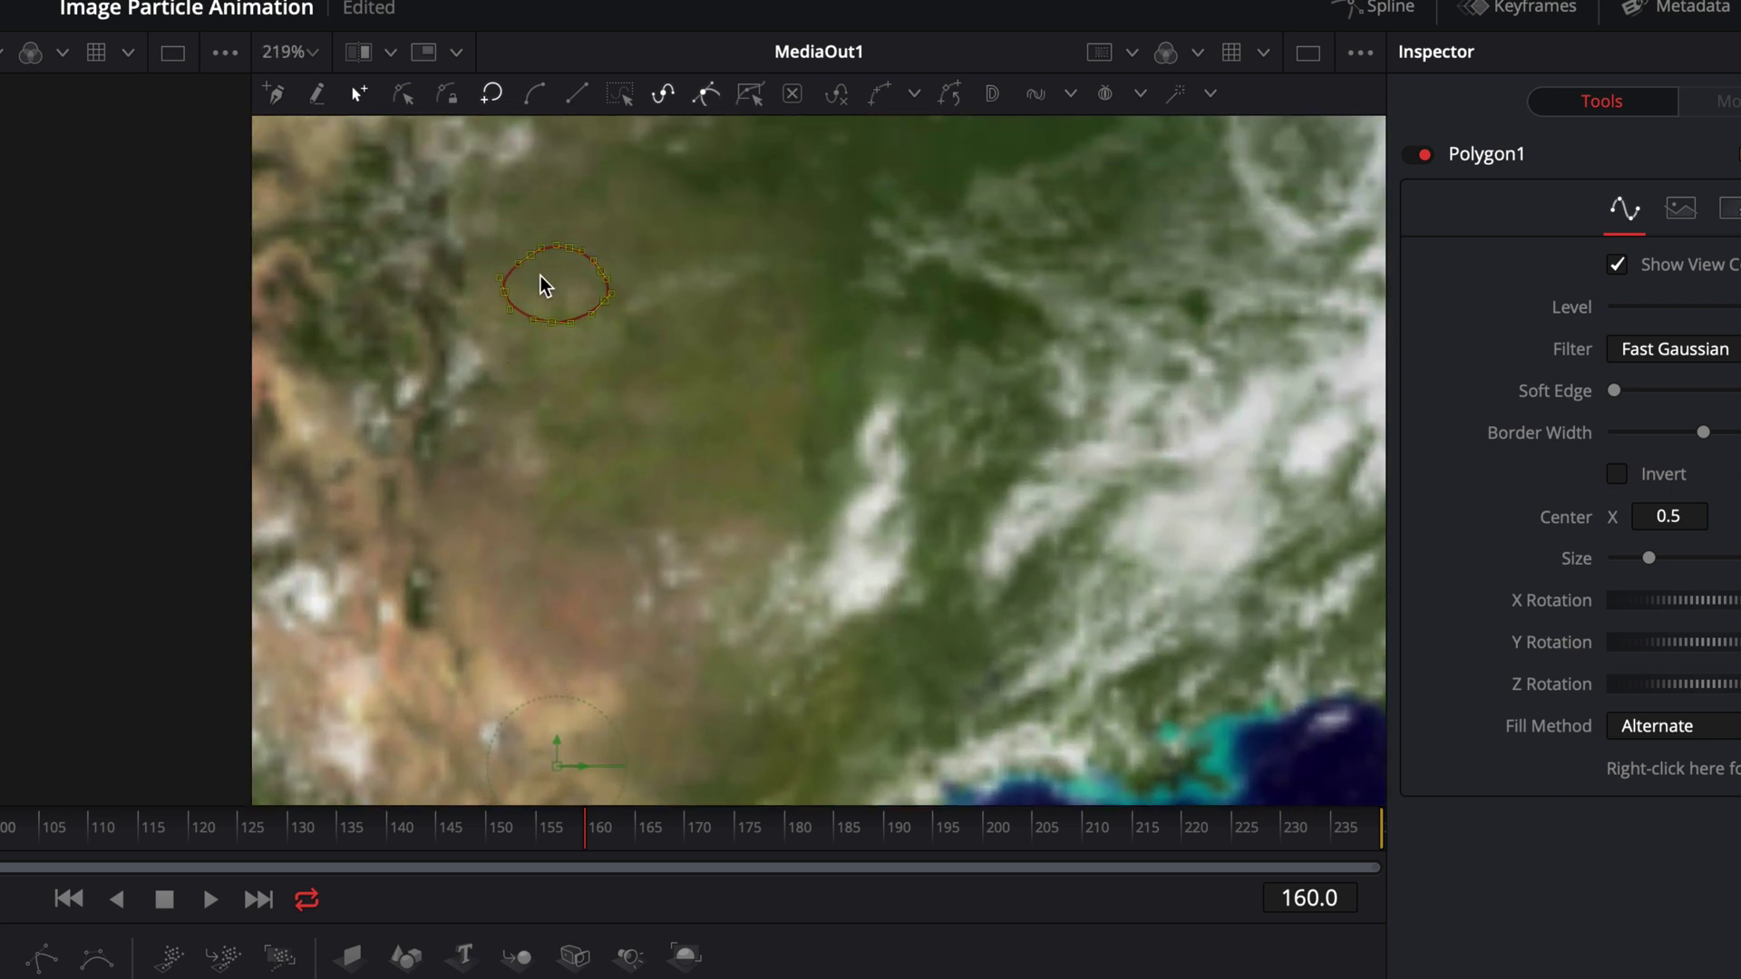
left_click_drag(641, 280, 1111, 284)
left_click_drag(649, 280, 1072, 292)
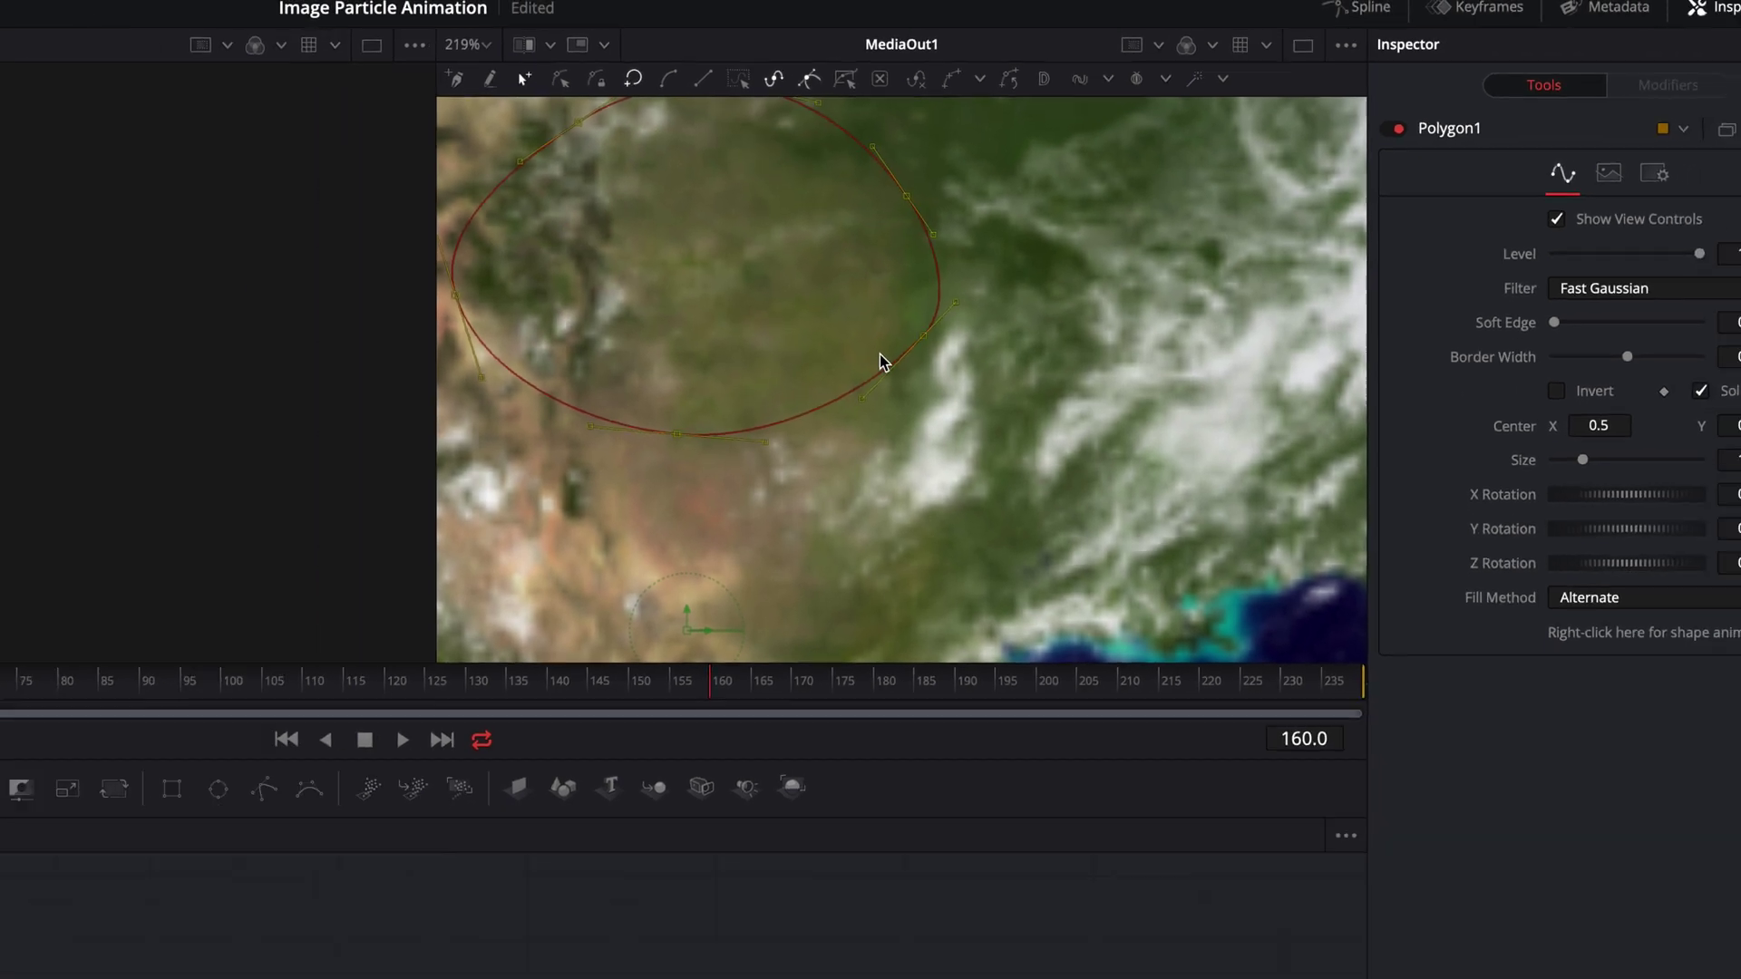
scroll(793, 438, "down", 5)
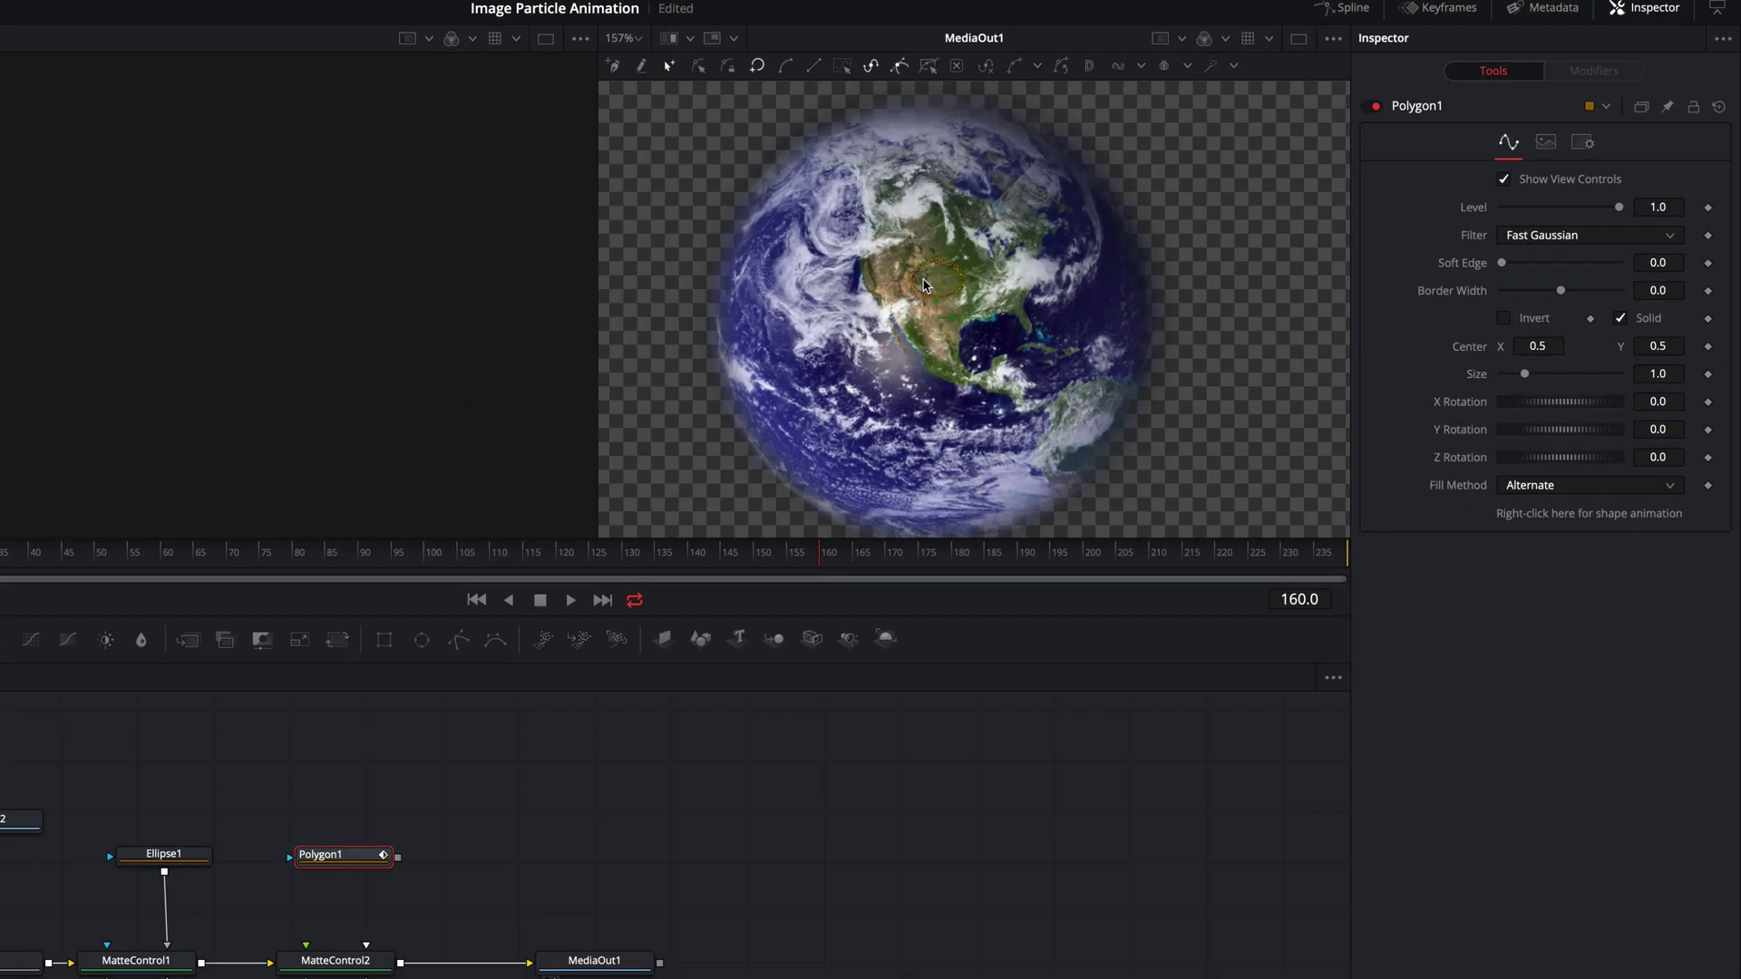
left_click_drag(928, 283, 1165, 315)
scroll(938, 325, "down", 2)
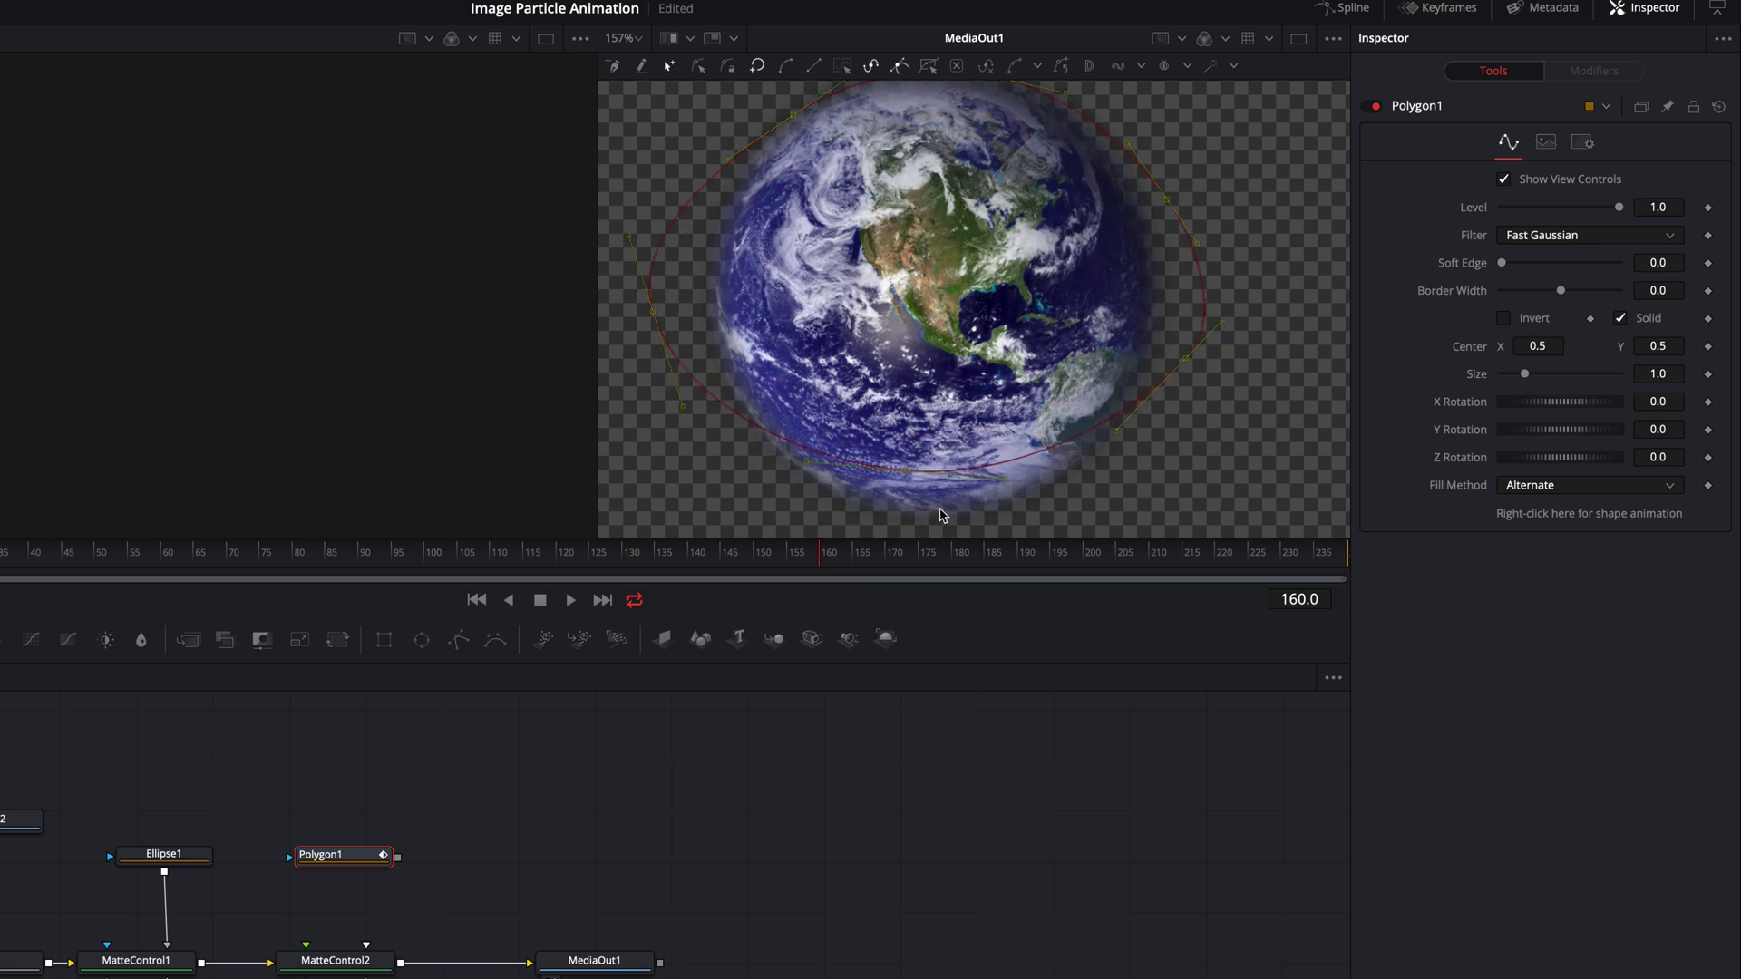
Pull the polygon's lower points below the globe and tighten its western side to just outside the globe's edge
left_click(937, 478)
left_click_drag(937, 477, 950, 540)
left_click_drag(906, 478, 852, 533)
scroll(860, 219, "up", 2)
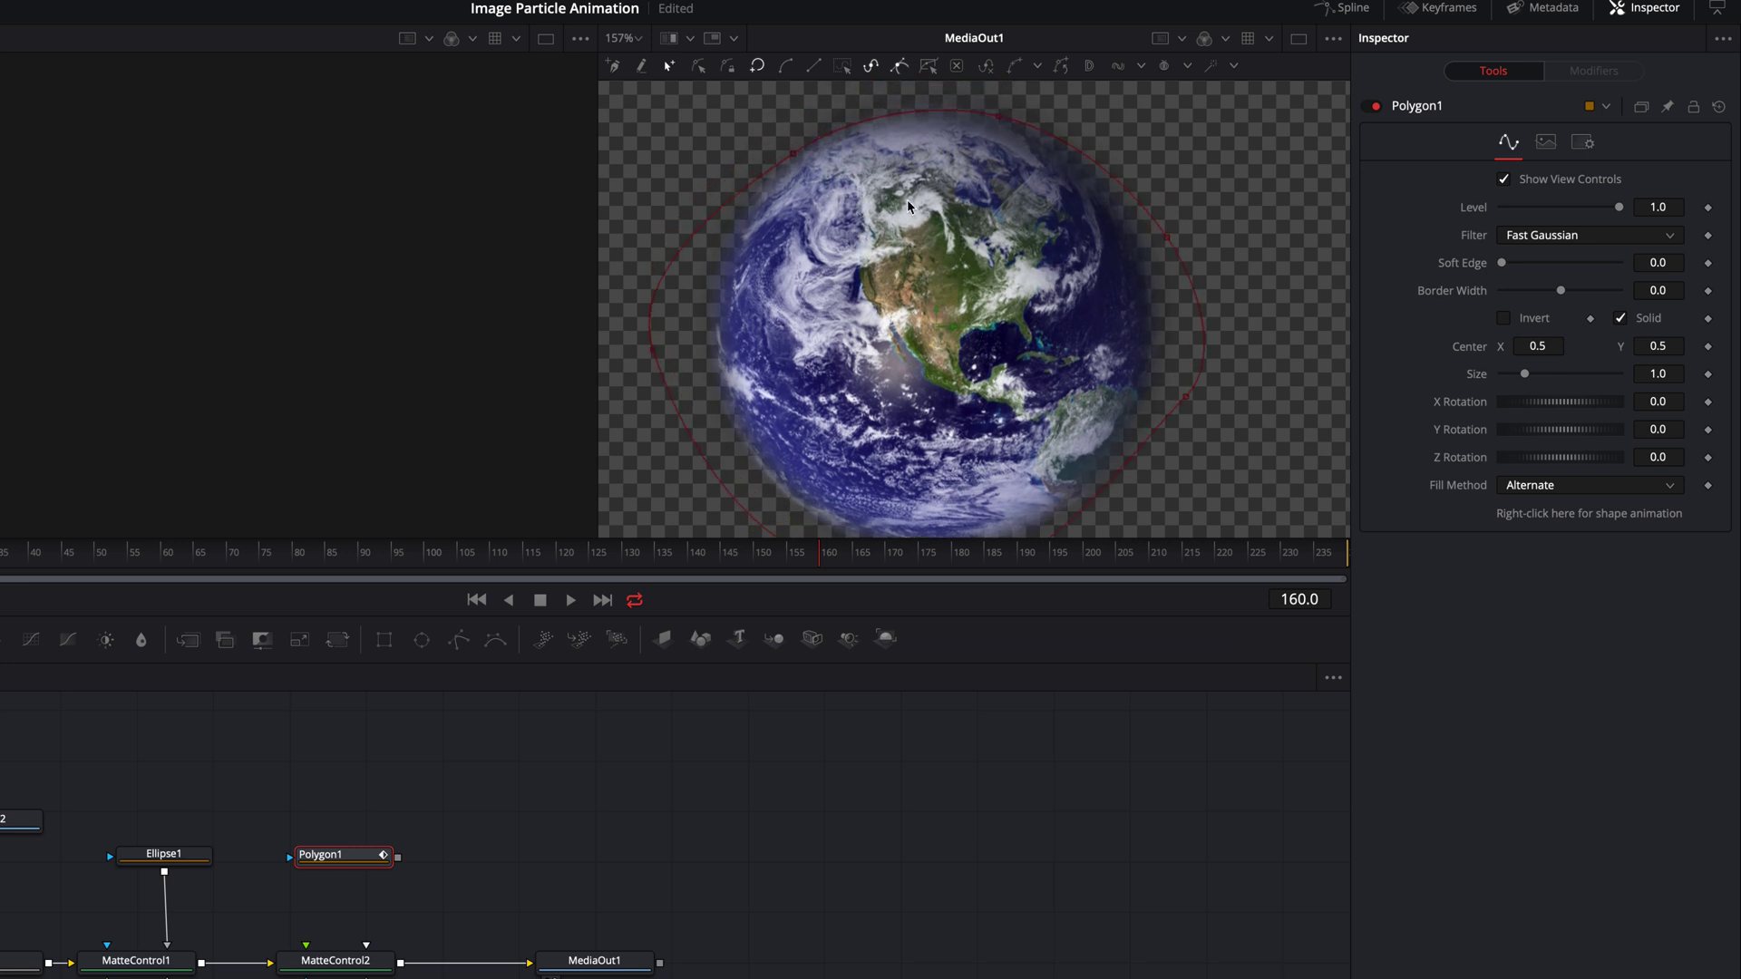
scroll(908, 205, "down", 2)
left_click(707, 293)
left_click_drag(706, 291, 743, 297)
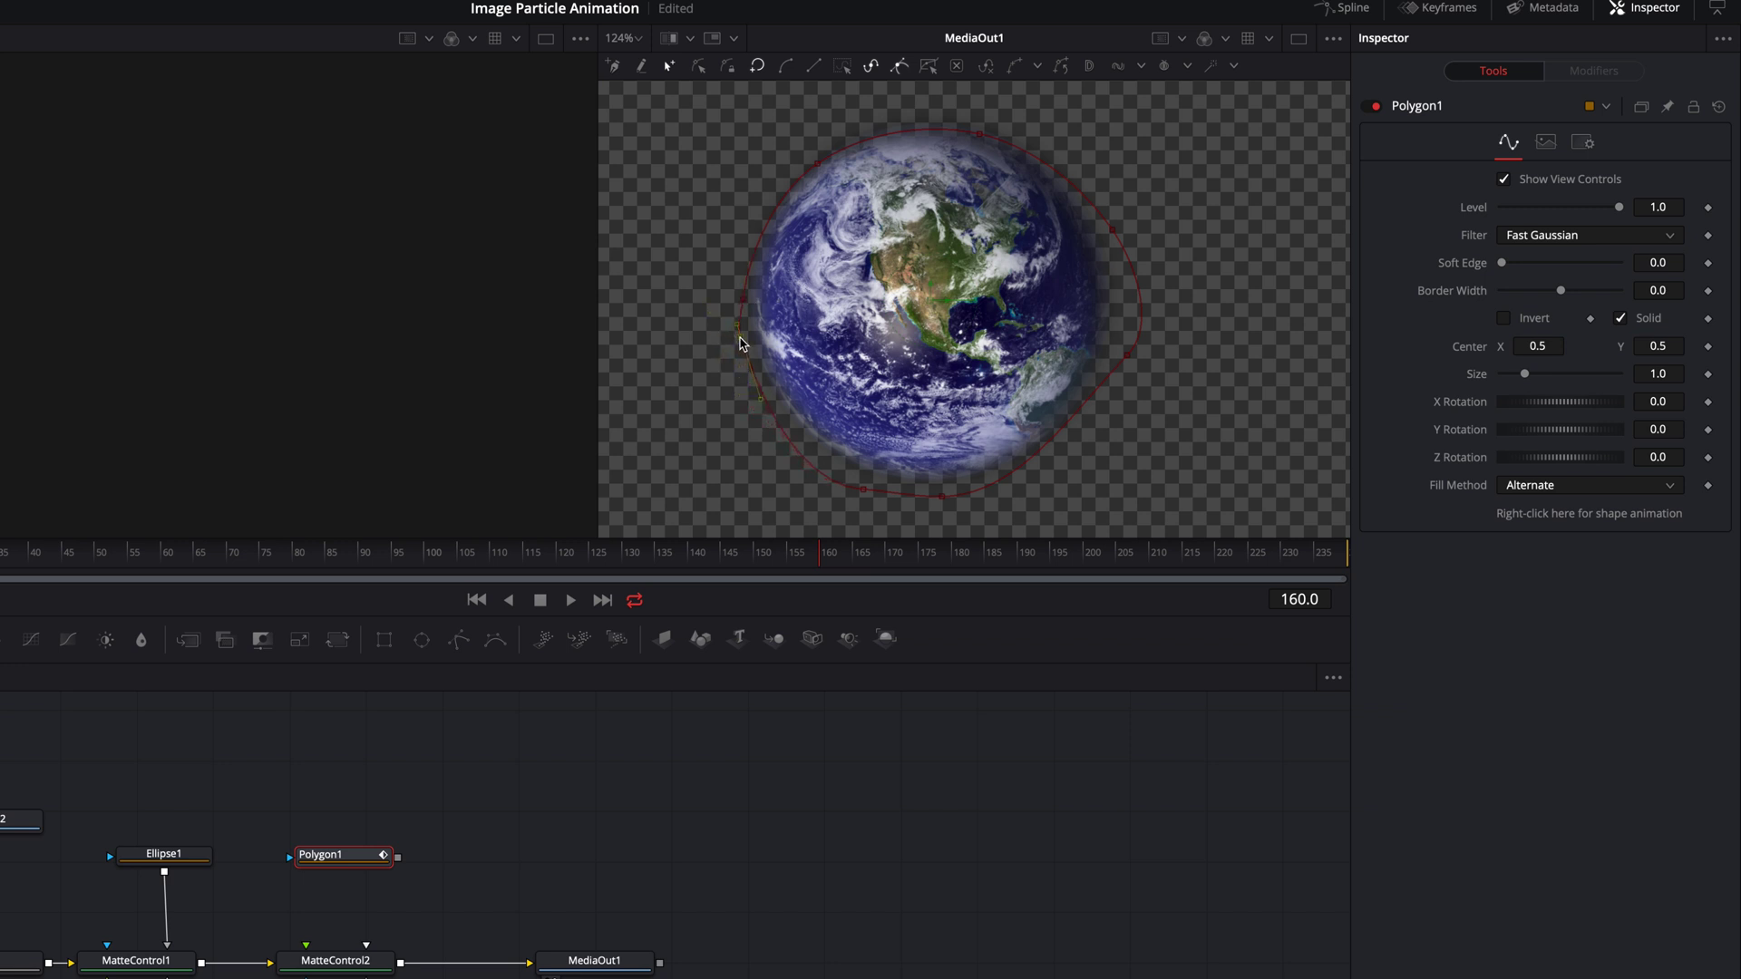
Adjust the polygon's eastern, northern and remaining lower points so the outline closely encircles the whole globe at frame 160
left_click_drag(1134, 355, 1113, 358)
left_click_drag(1115, 238, 1098, 232)
left_click(1129, 311)
mouse_move(1114, 357)
left_mouse_down()
mouse_move(1070, 414)
mouse_move(1089, 418)
mouse_move(1113, 368)
left_mouse_up()
left_click(916, 134)
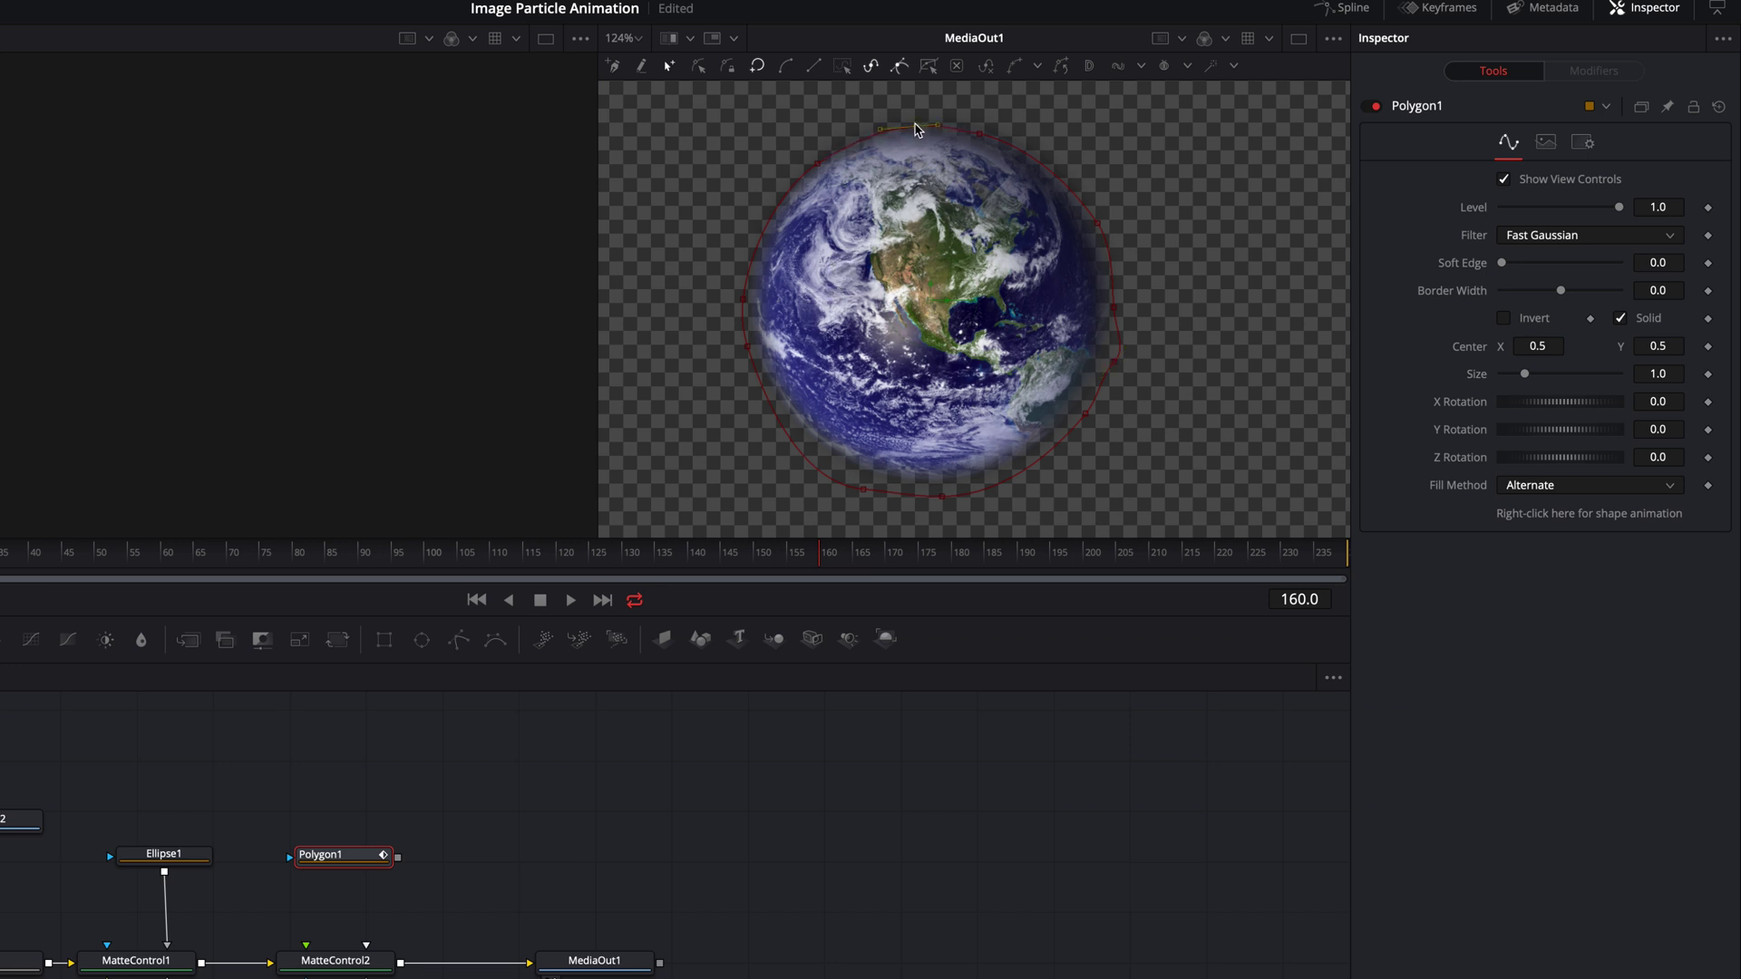
left_click(998, 135)
left_click_drag(977, 136, 977, 126)
mouse_move(799, 555)
left_mouse_down()
mouse_move(54, 556)
mouse_move(826, 563)
left_mouse_up()
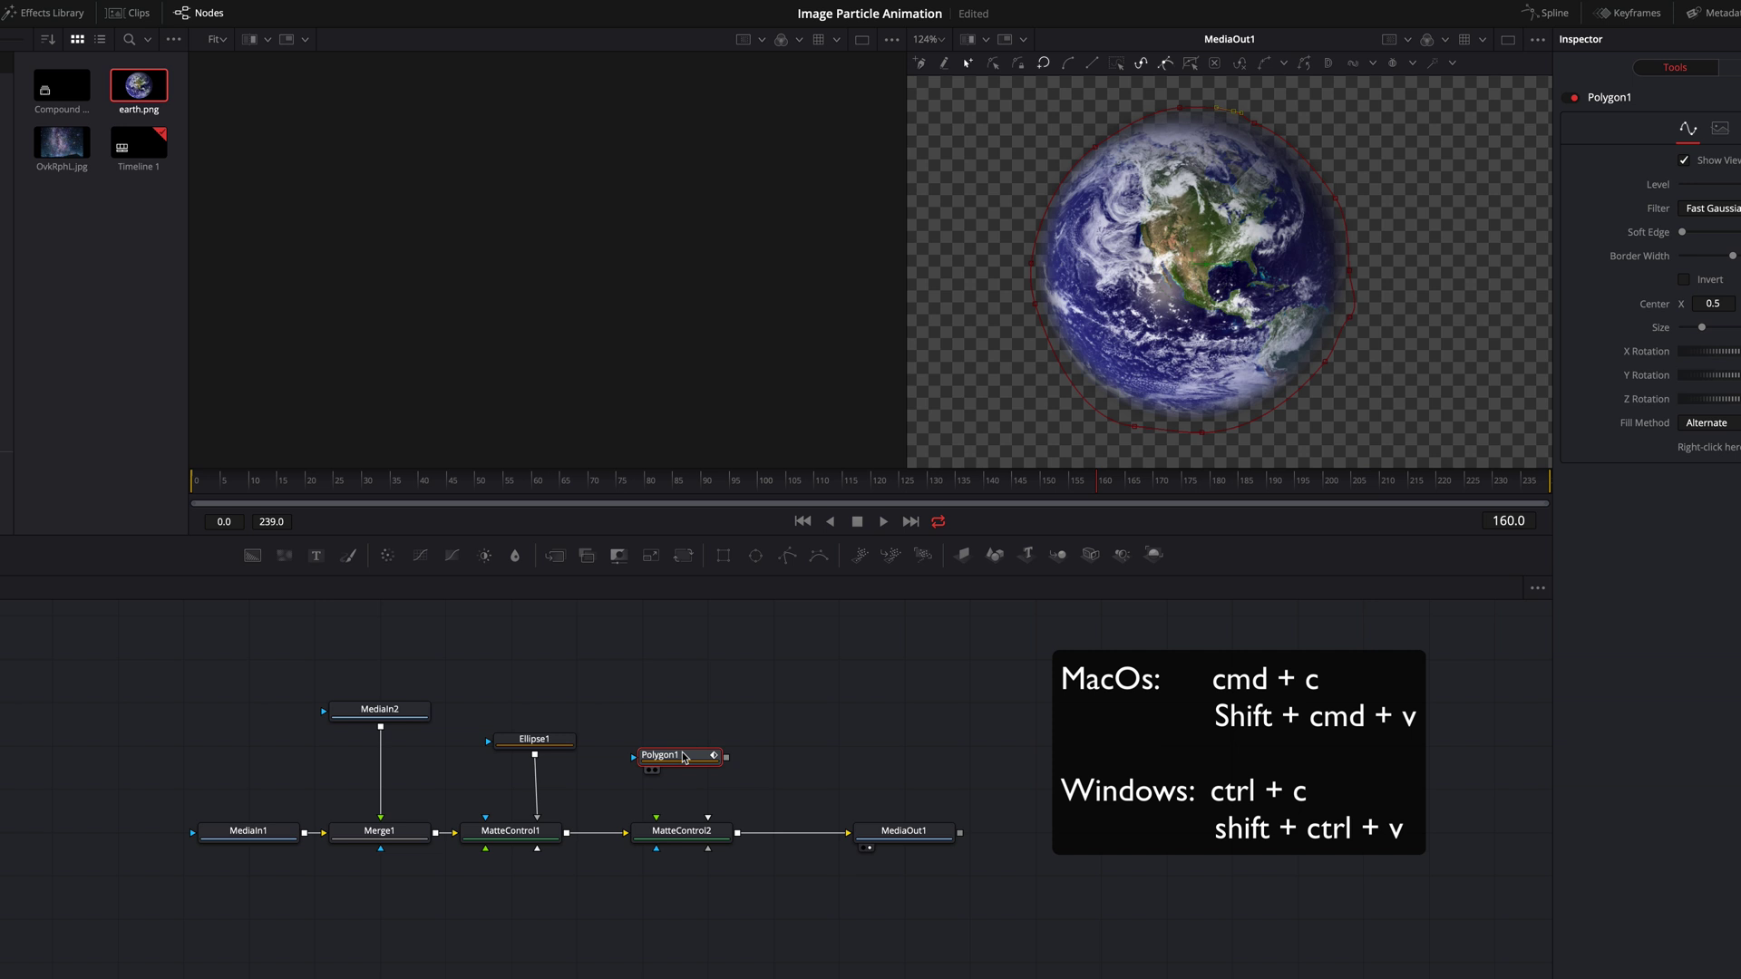
Paste Polygon1 as an instance, show it in the first viewer, and deinstance and disable its Solid option
key("ctrl+shift+v")
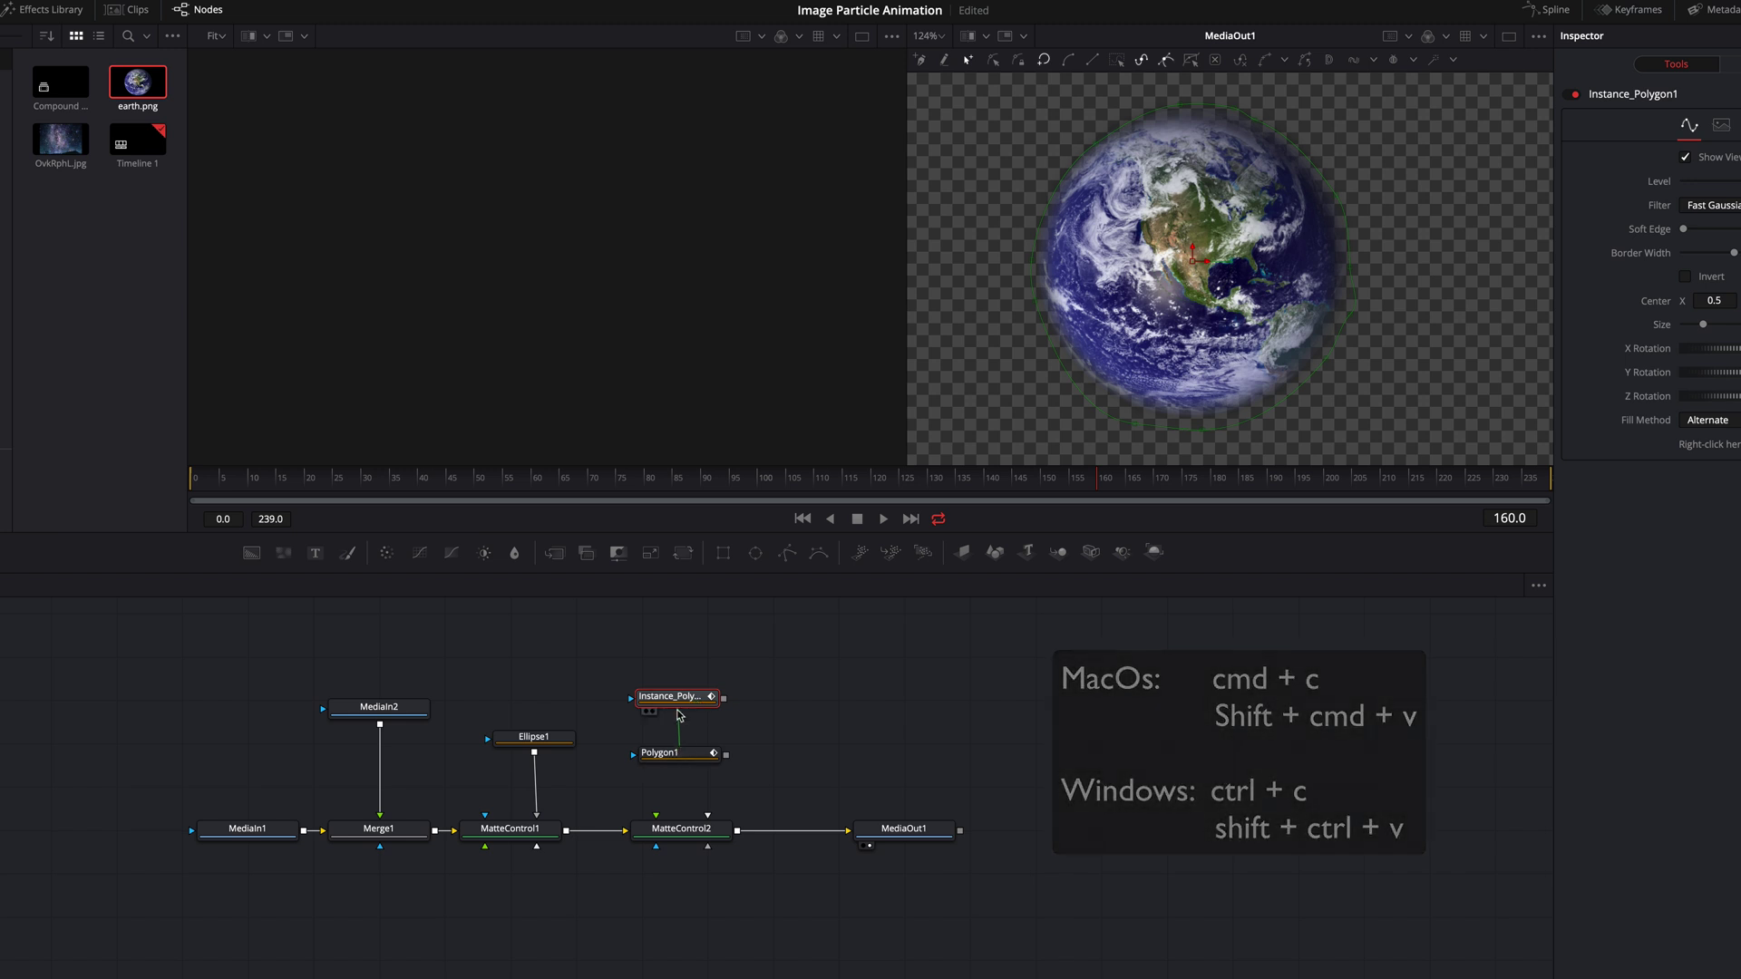
key("1")
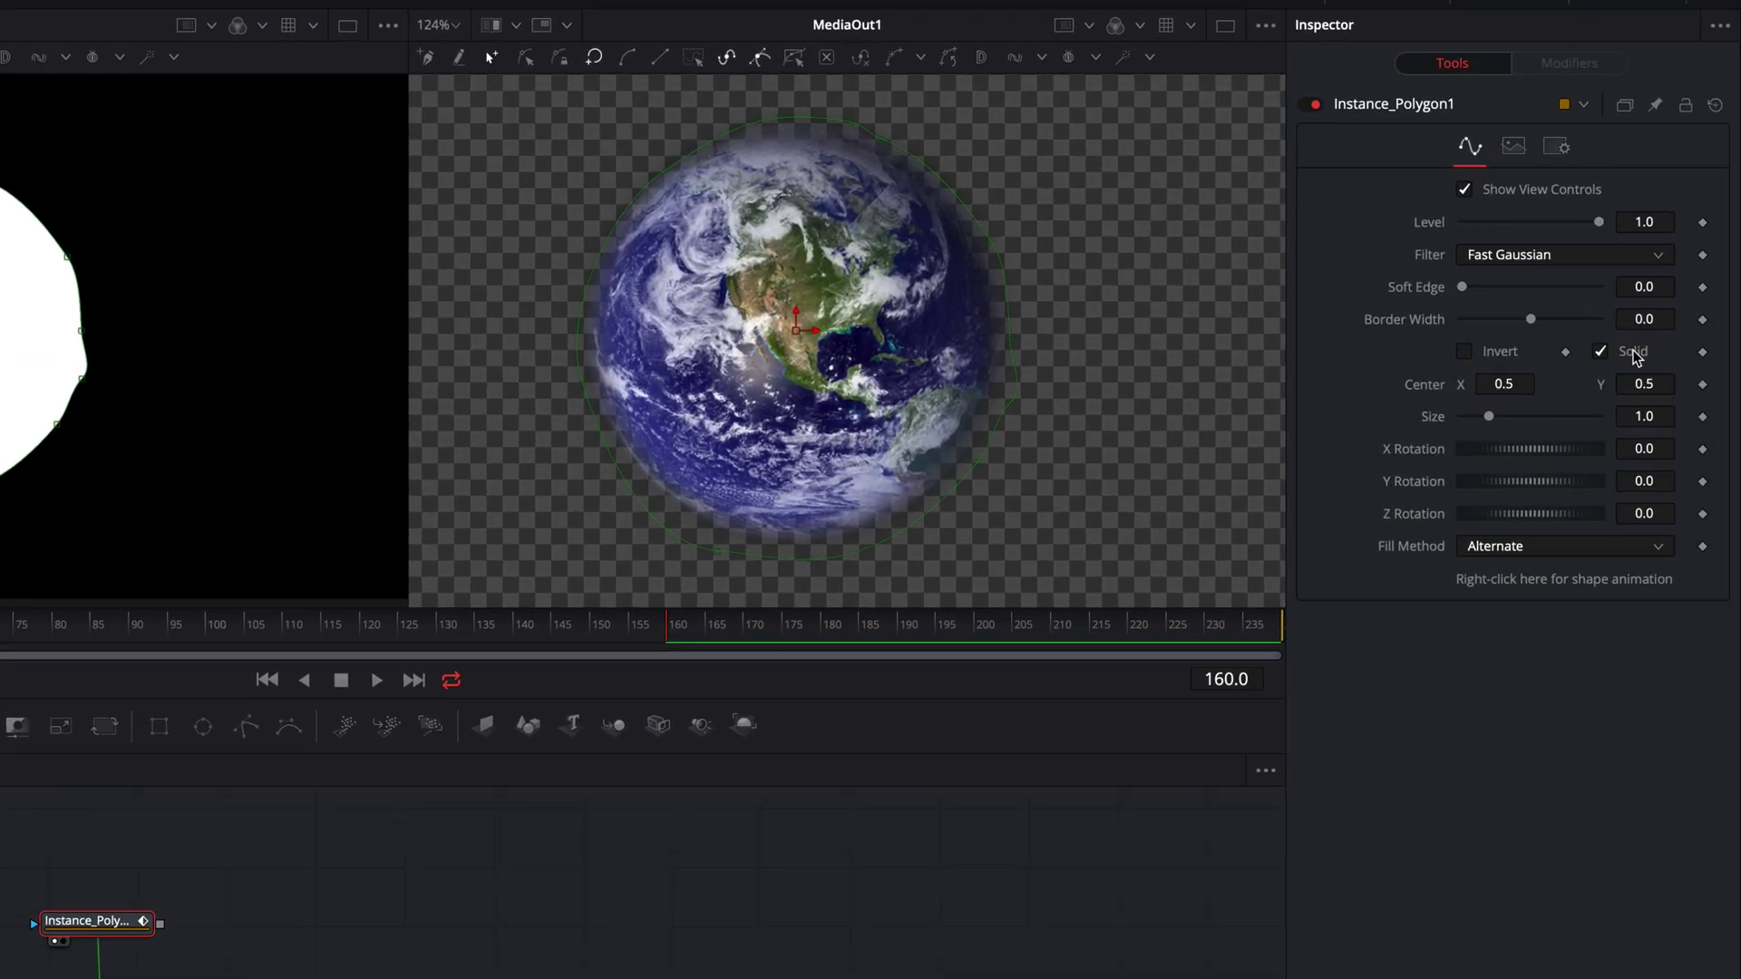
right_click(1736, 280)
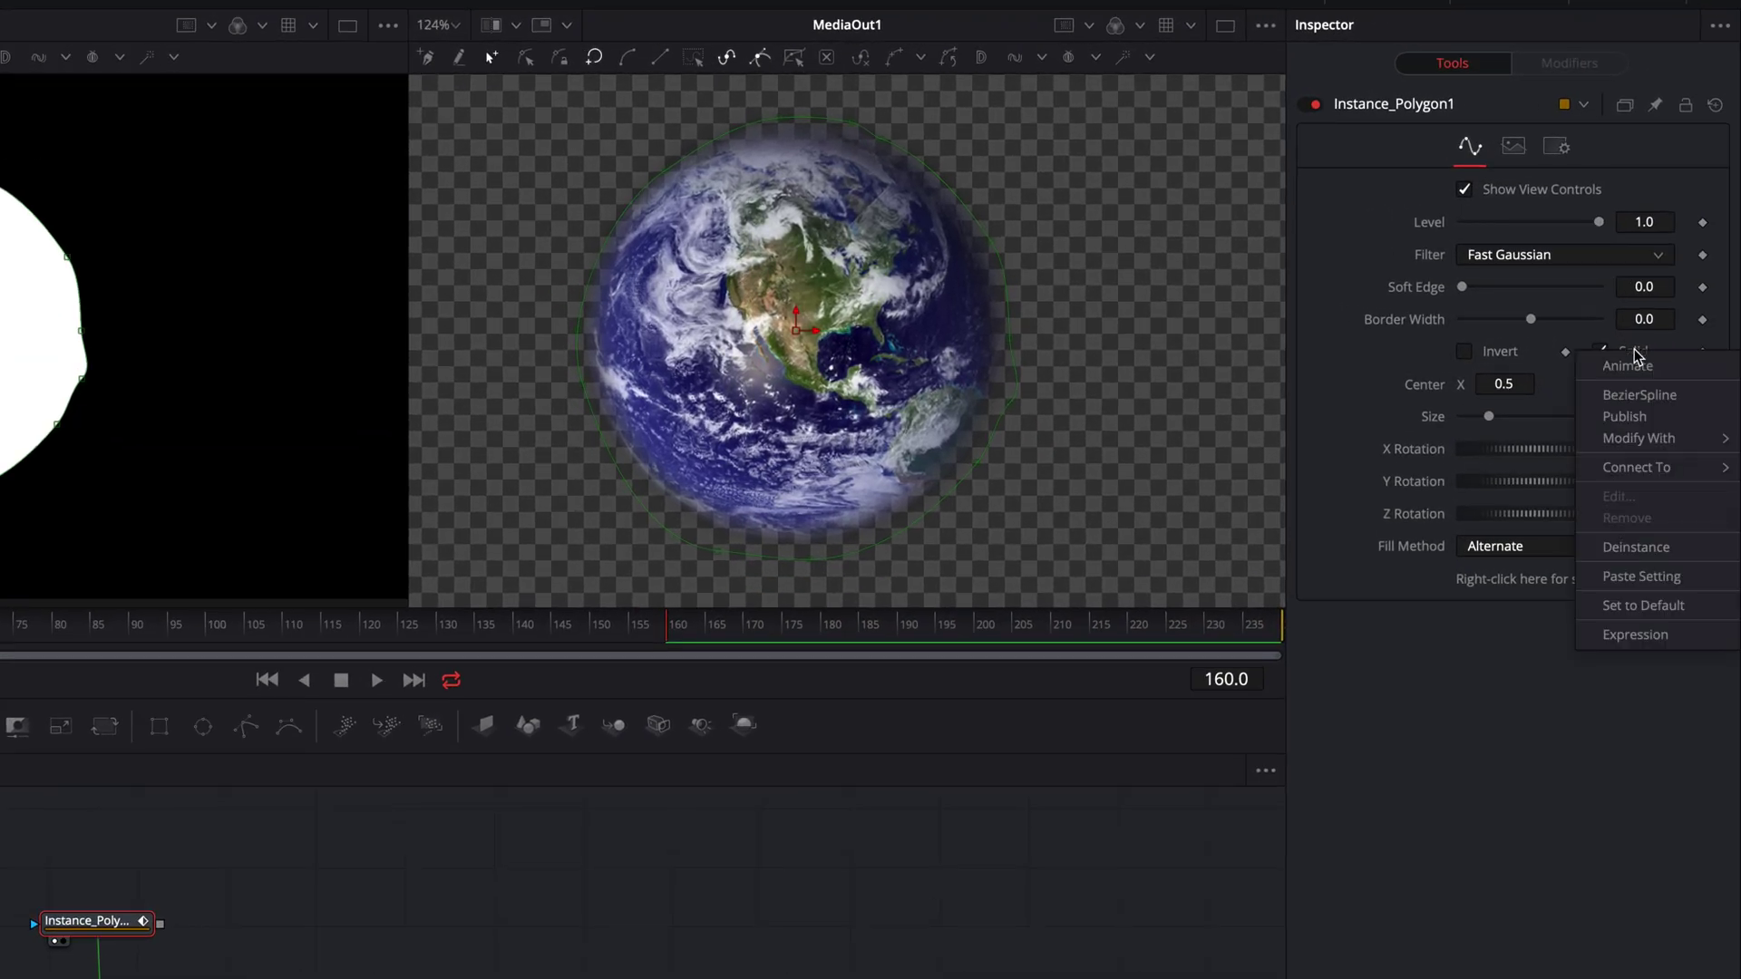
left_click(1639, 547)
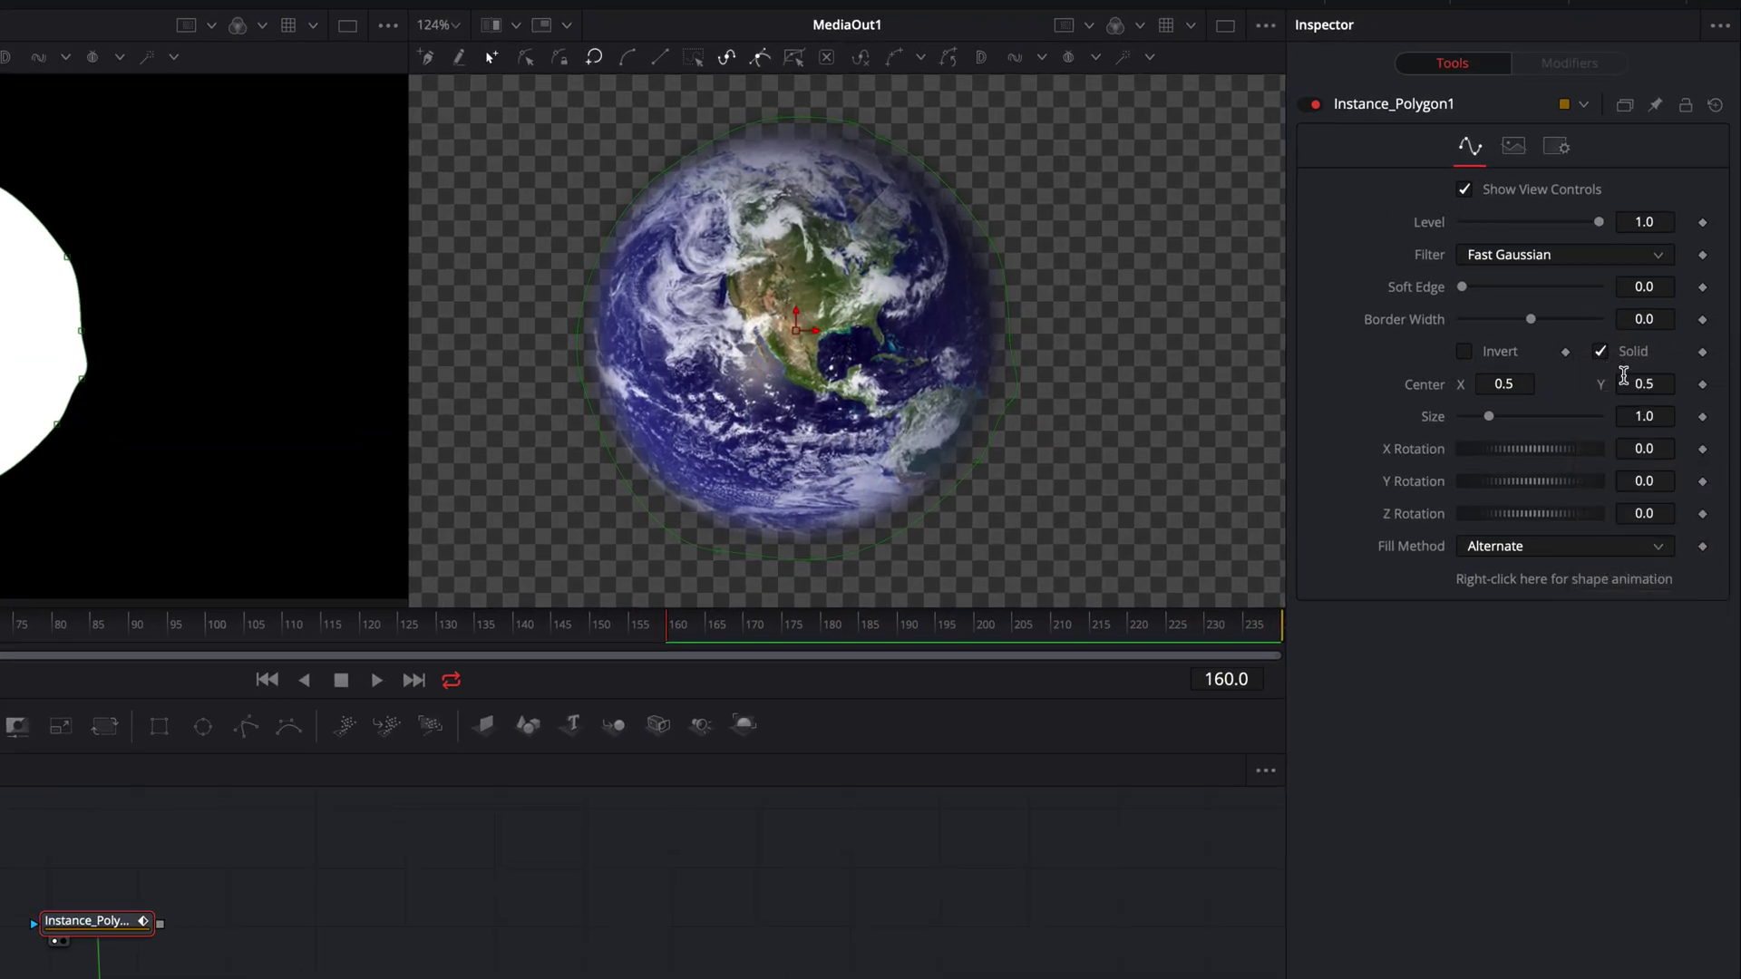
left_click(1603, 352)
Deinstance the instanced polygon's Border Width and raise it together with the Soft Edge to form a soft, blurred ring
right_click(1532, 319)
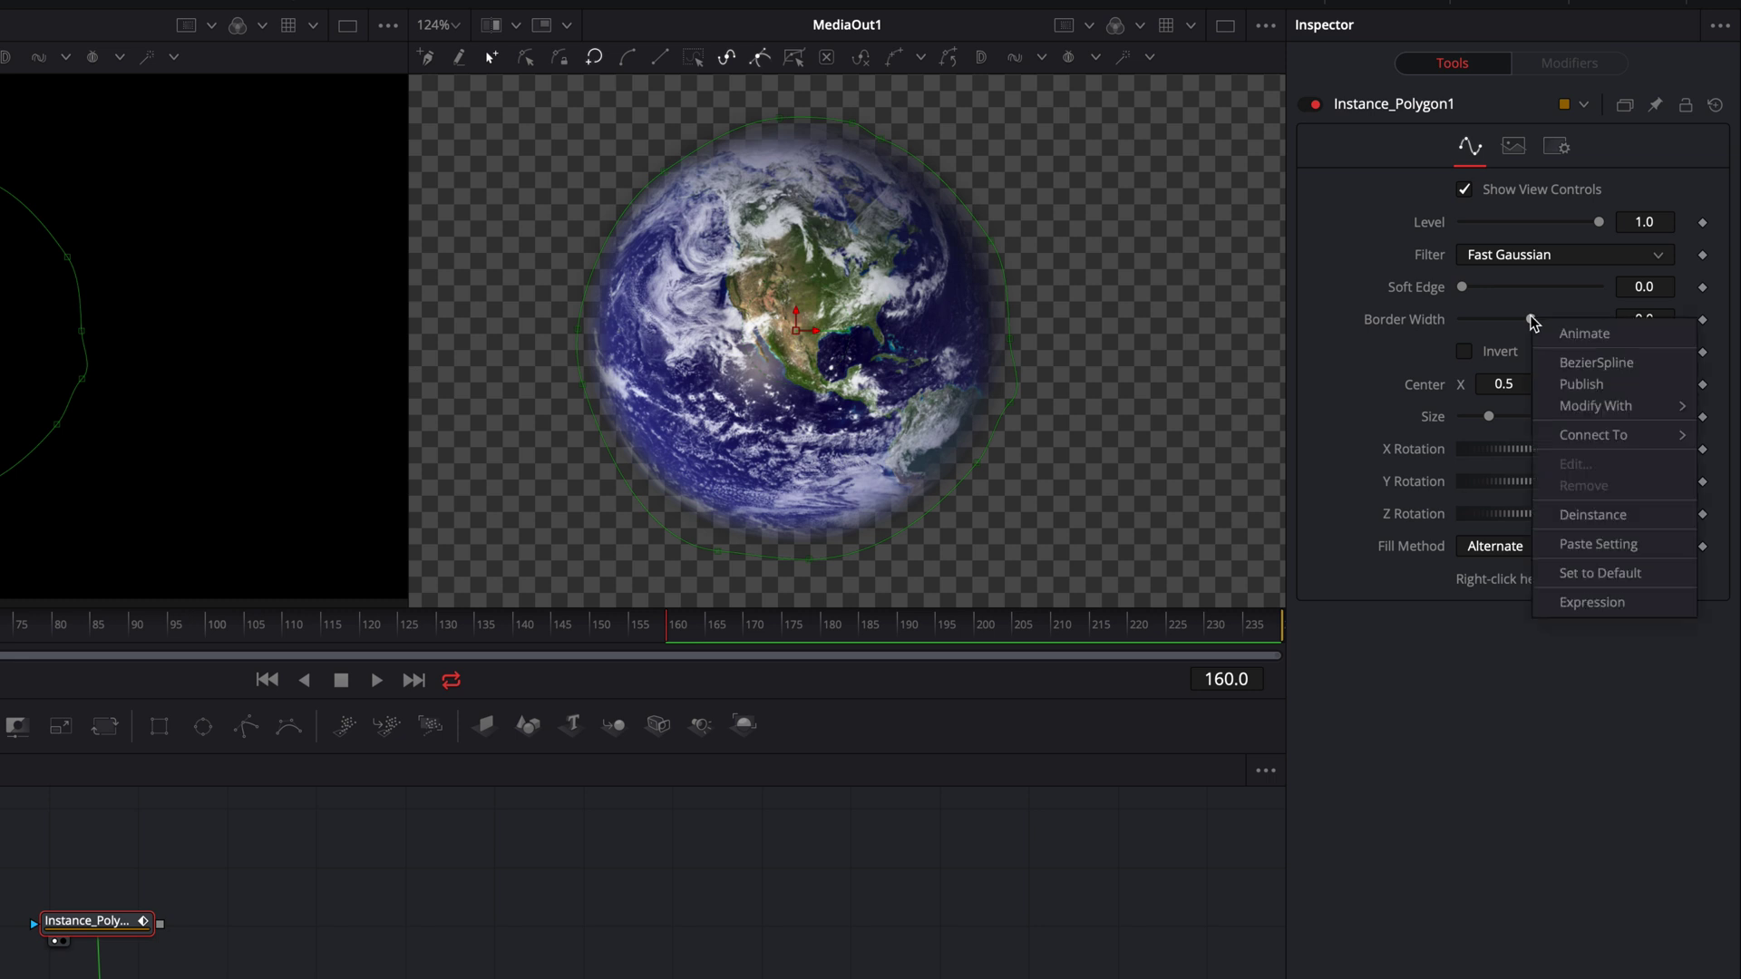
left_click(1592, 514)
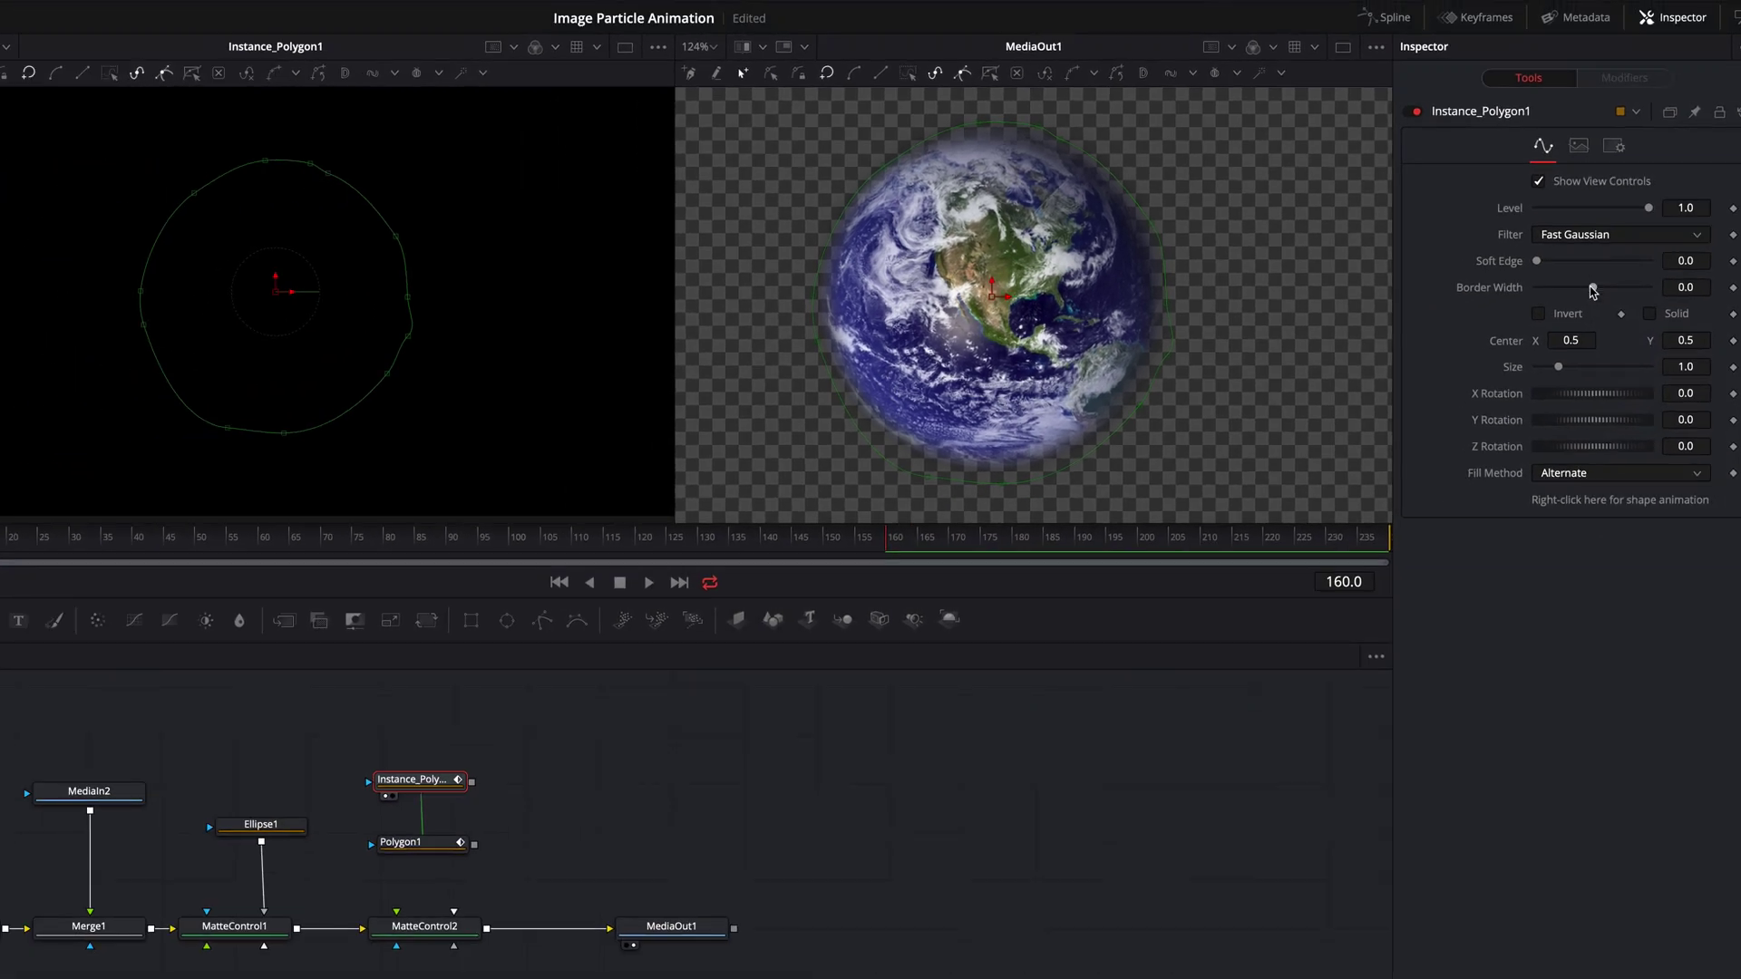
left_click_drag(1596, 290, 1559, 267)
mouse_move(888, 539)
left_mouse_down()
mouse_move(182, 556)
mouse_move(888, 569)
left_mouse_up()
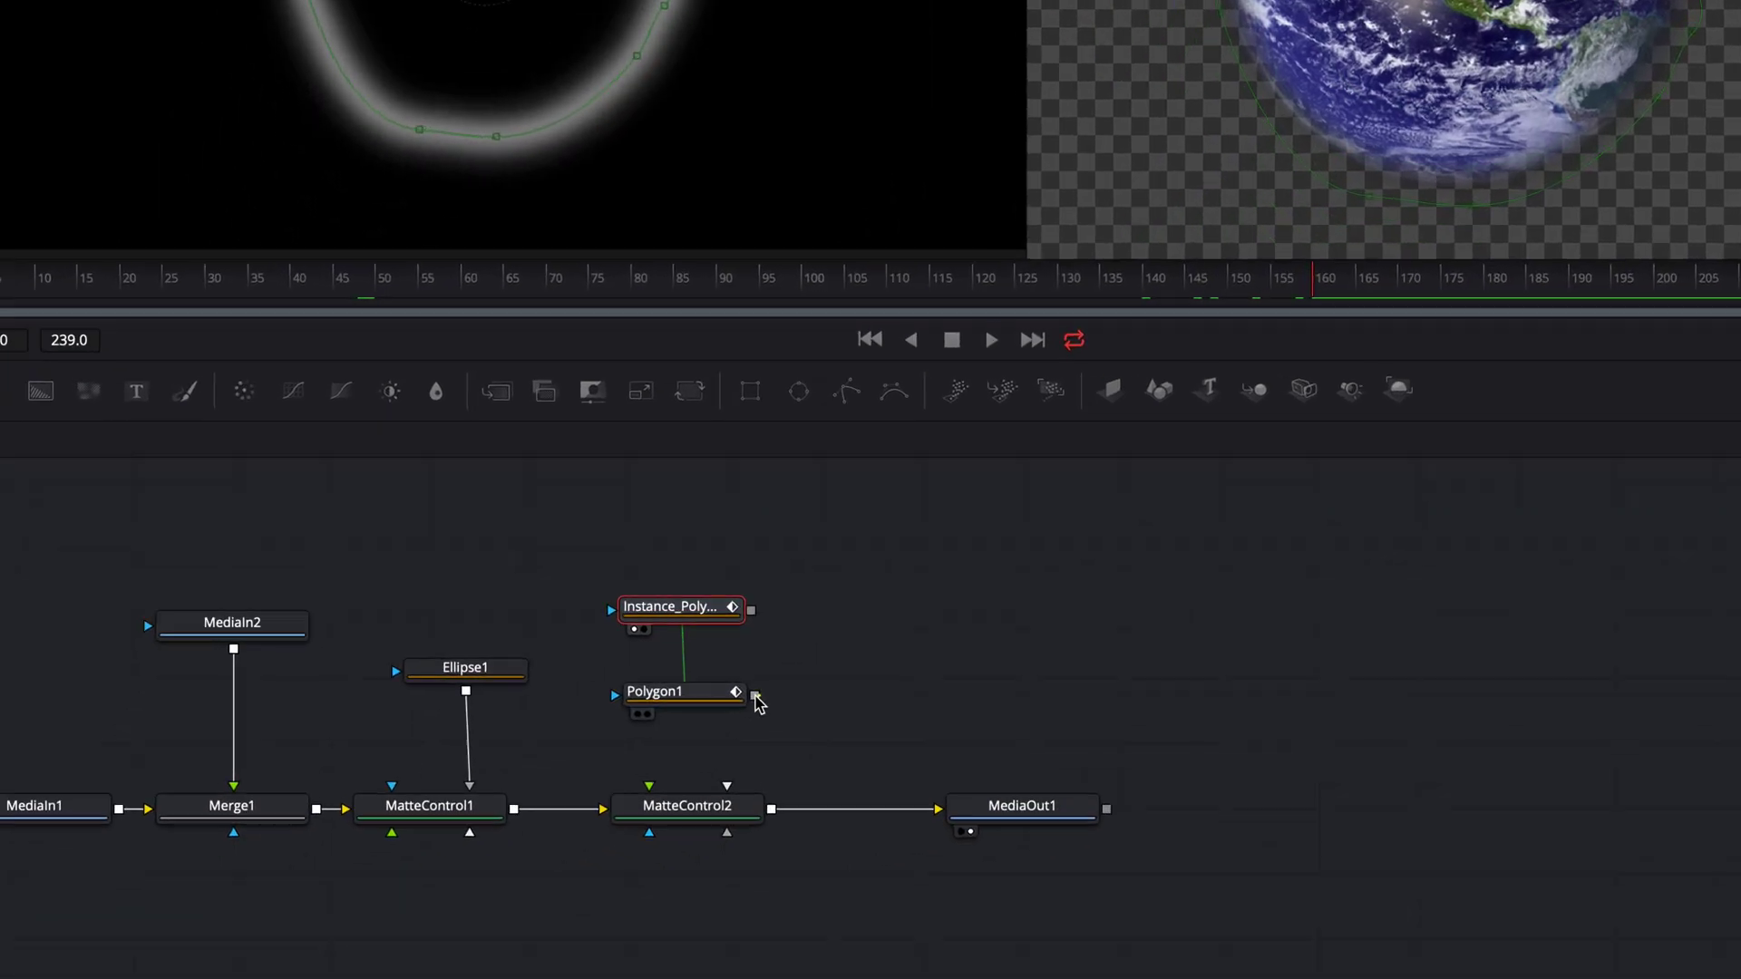
Connect Polygon1 to MatteControl2 as its garbage matte and show MatteControl2 in the second viewer
left_click_drag(474, 844, 456, 952)
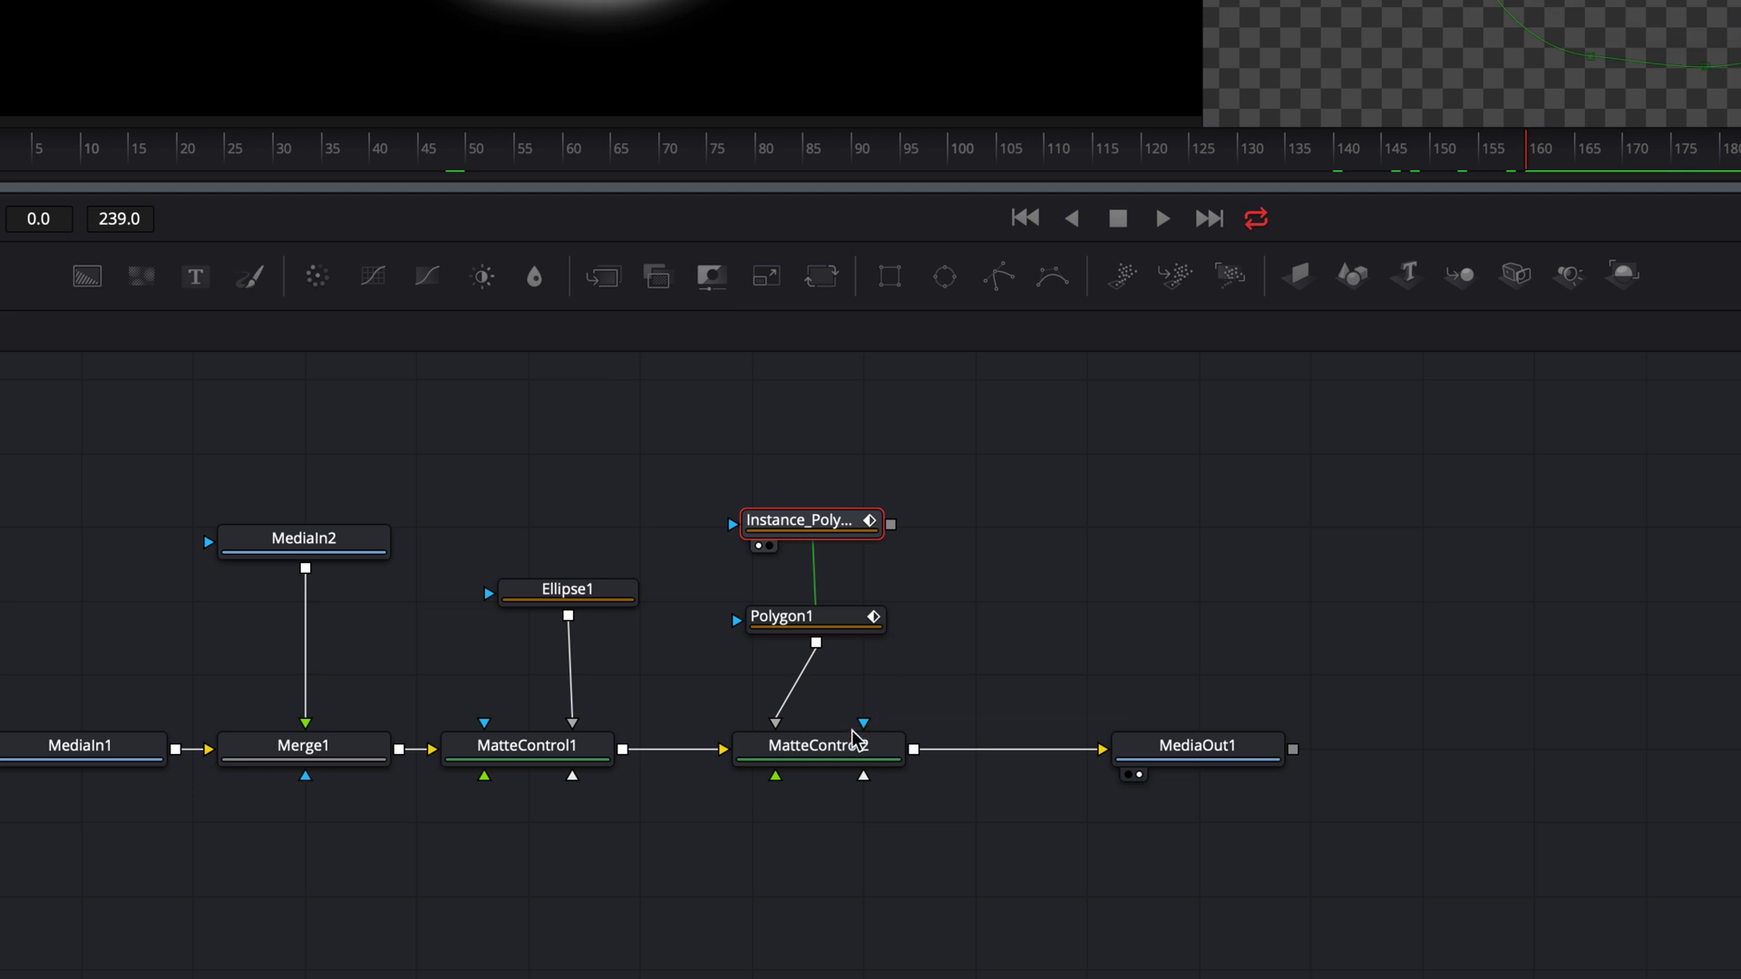
left_click(852, 759)
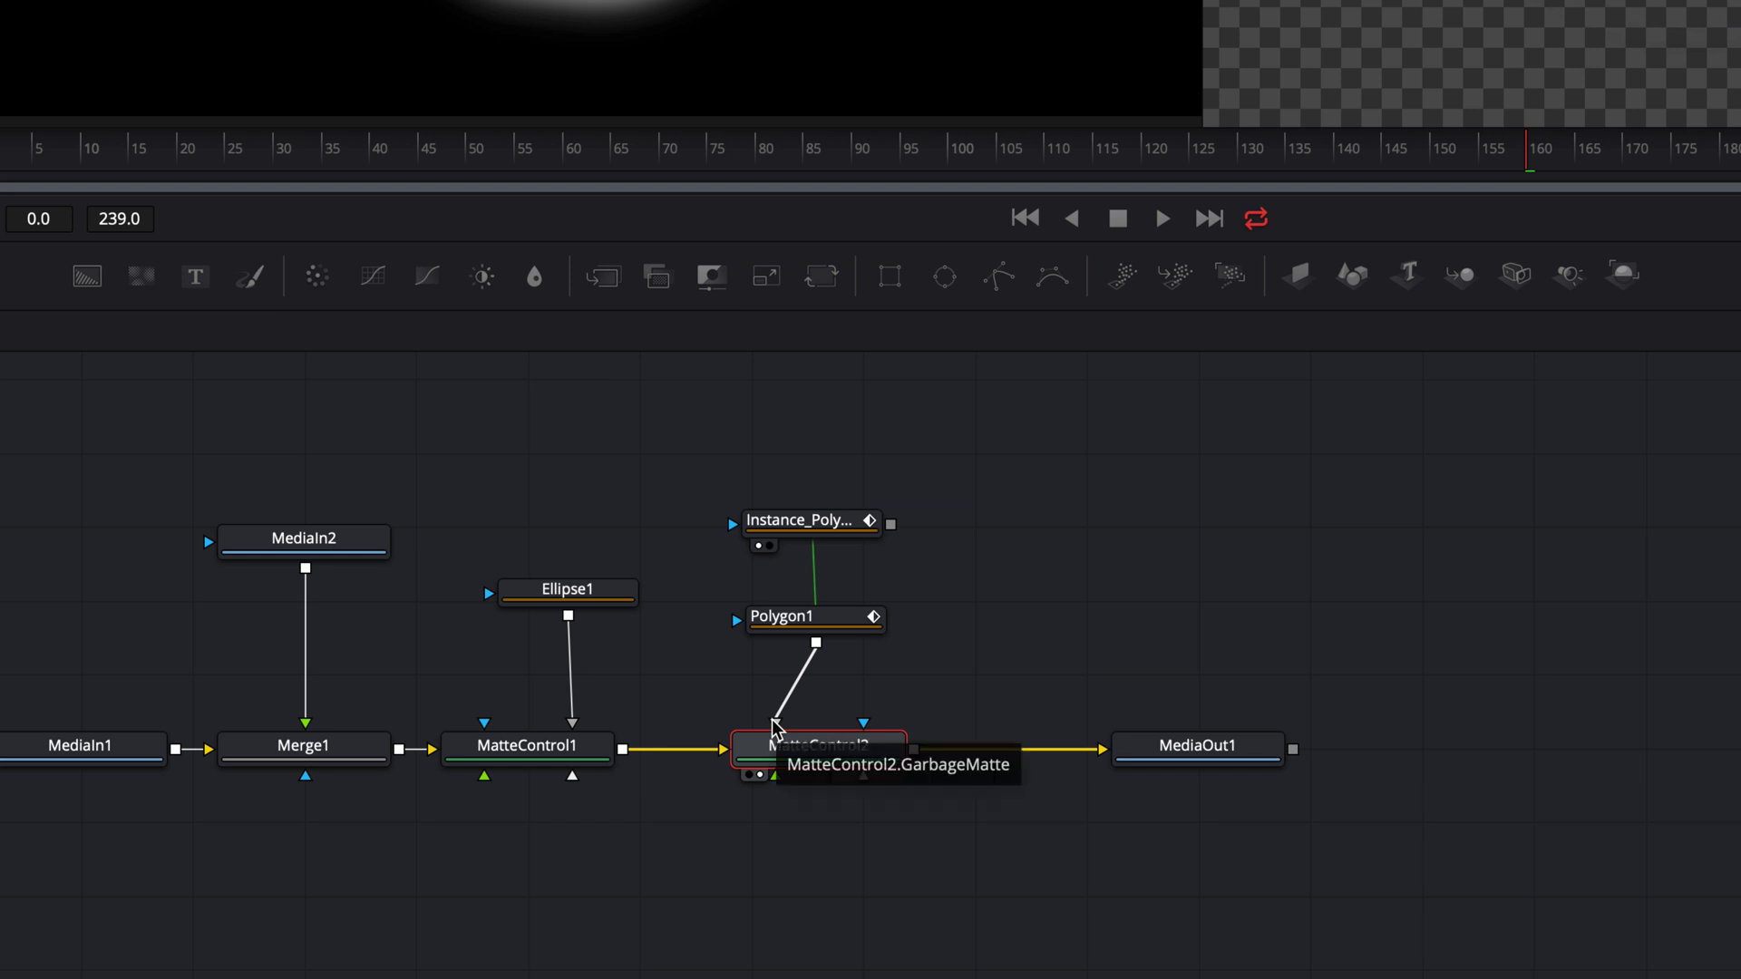
left_click(821, 532)
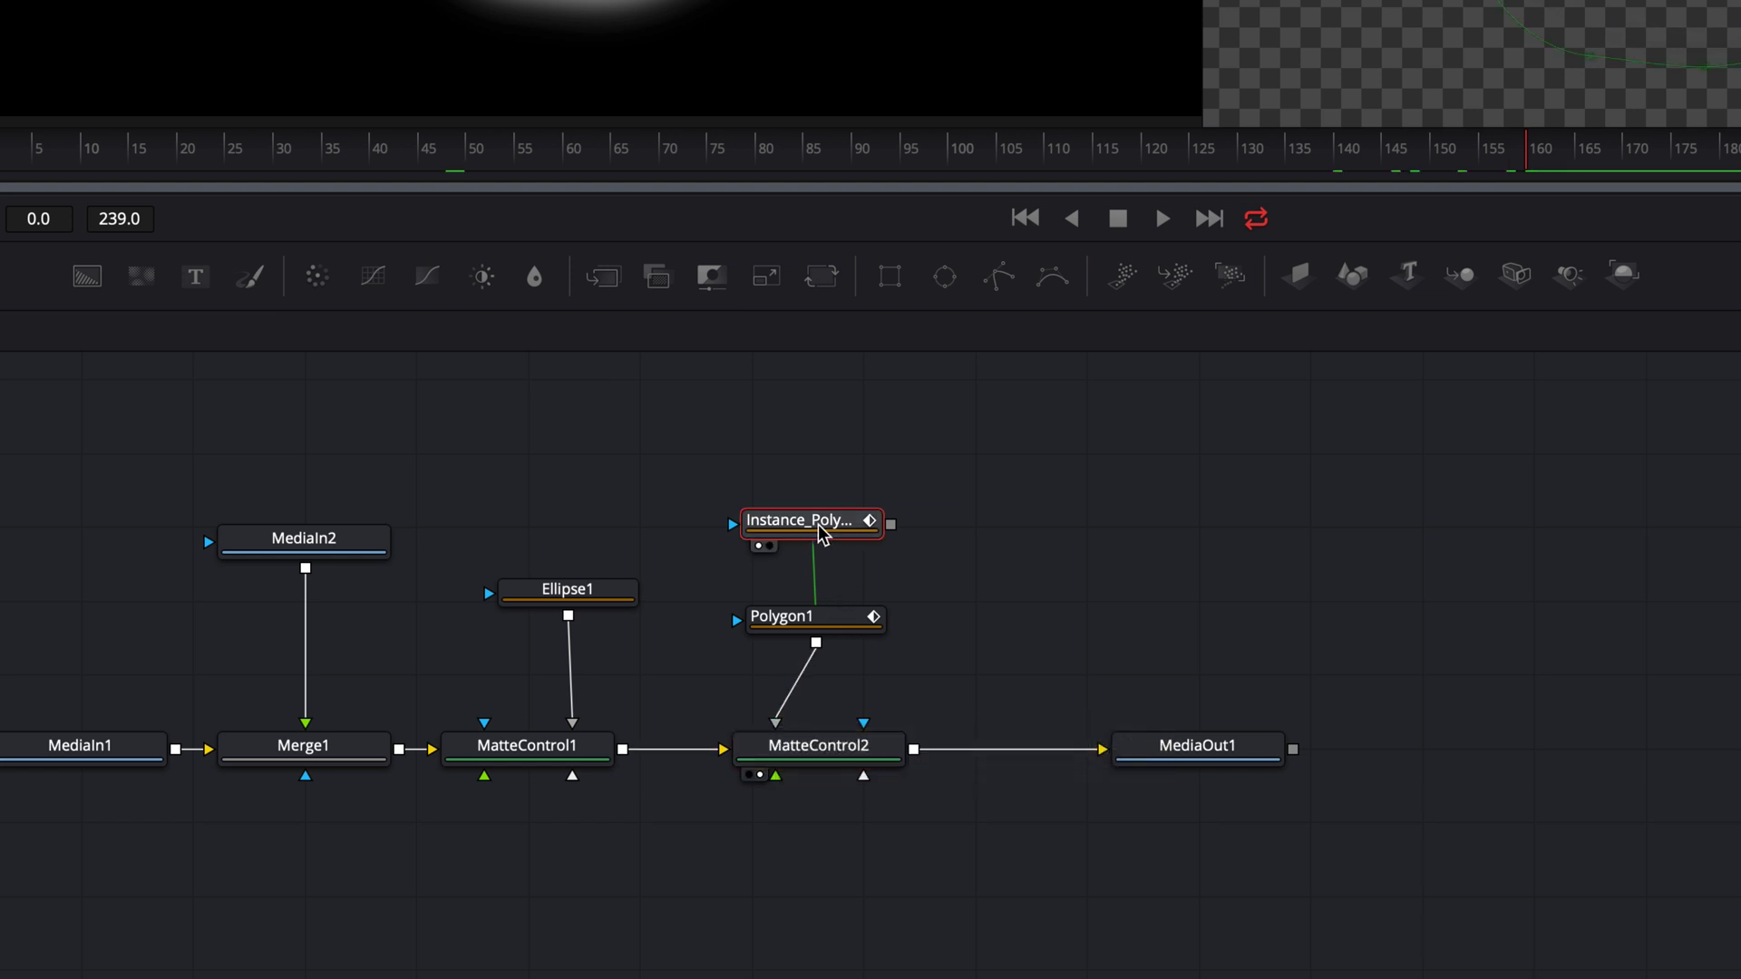
Add a third Matte Control above the instanced polygon, fed by MatteControl1, with the instance as its garbage matte
left_click_drag(712, 277, 828, 413)
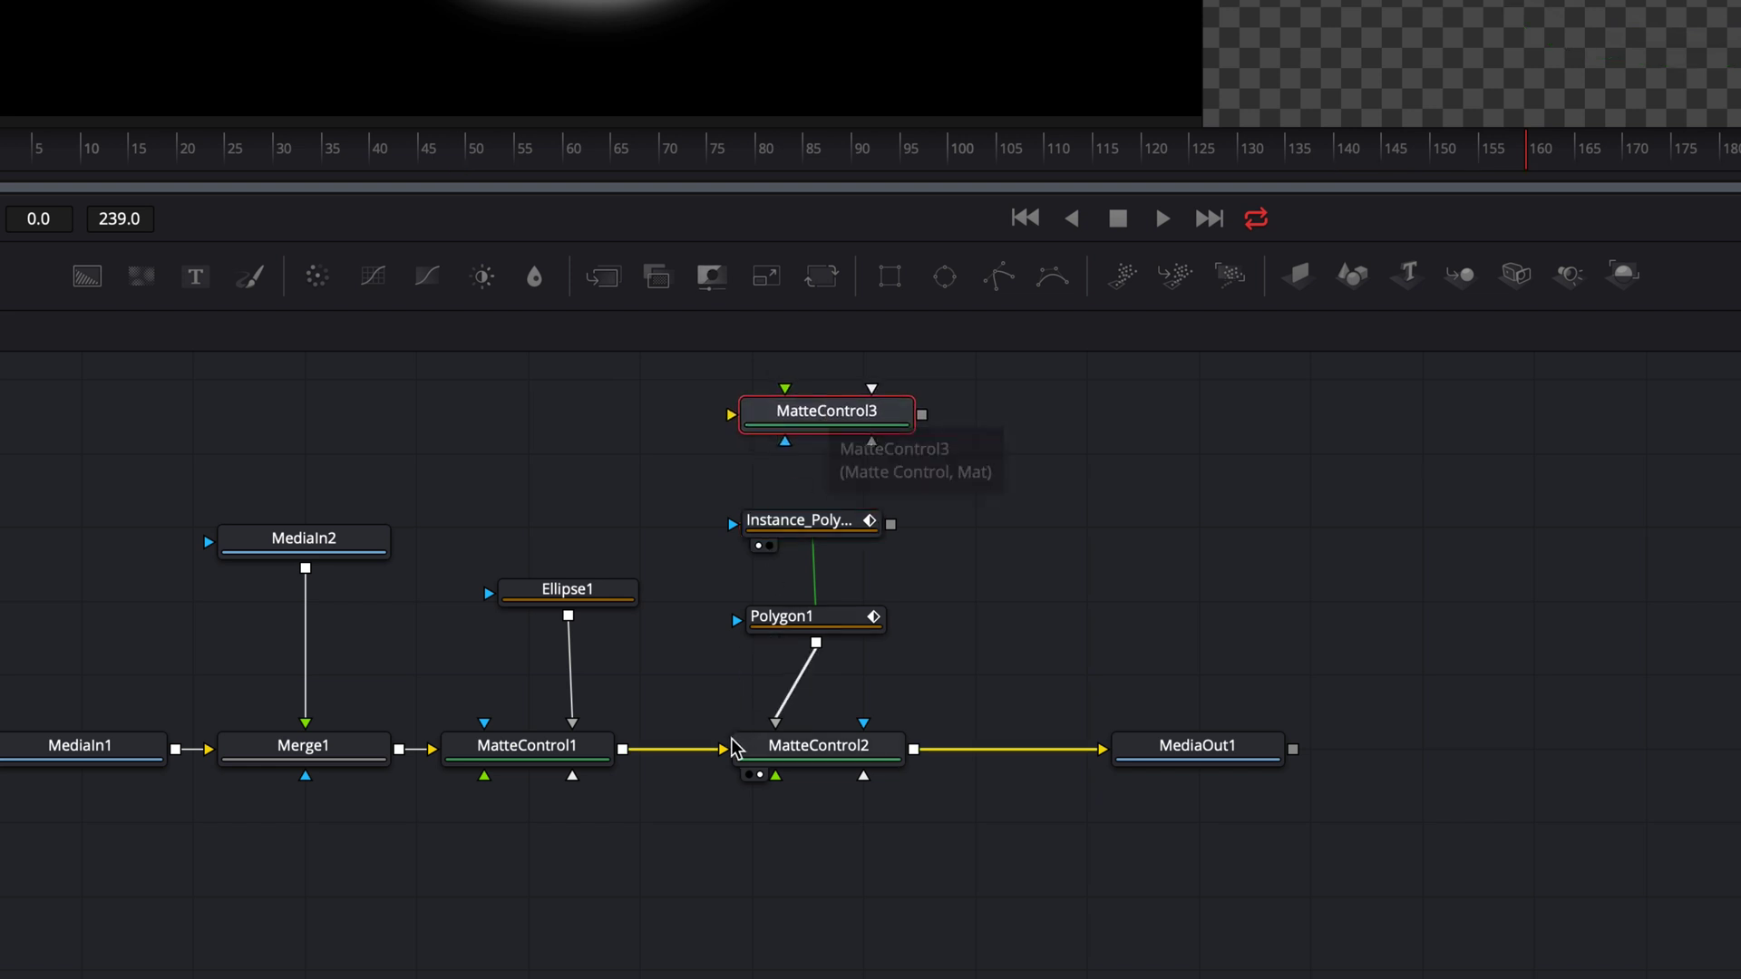
left_click_drag(622, 749, 737, 425)
left_click_drag(891, 525, 871, 450)
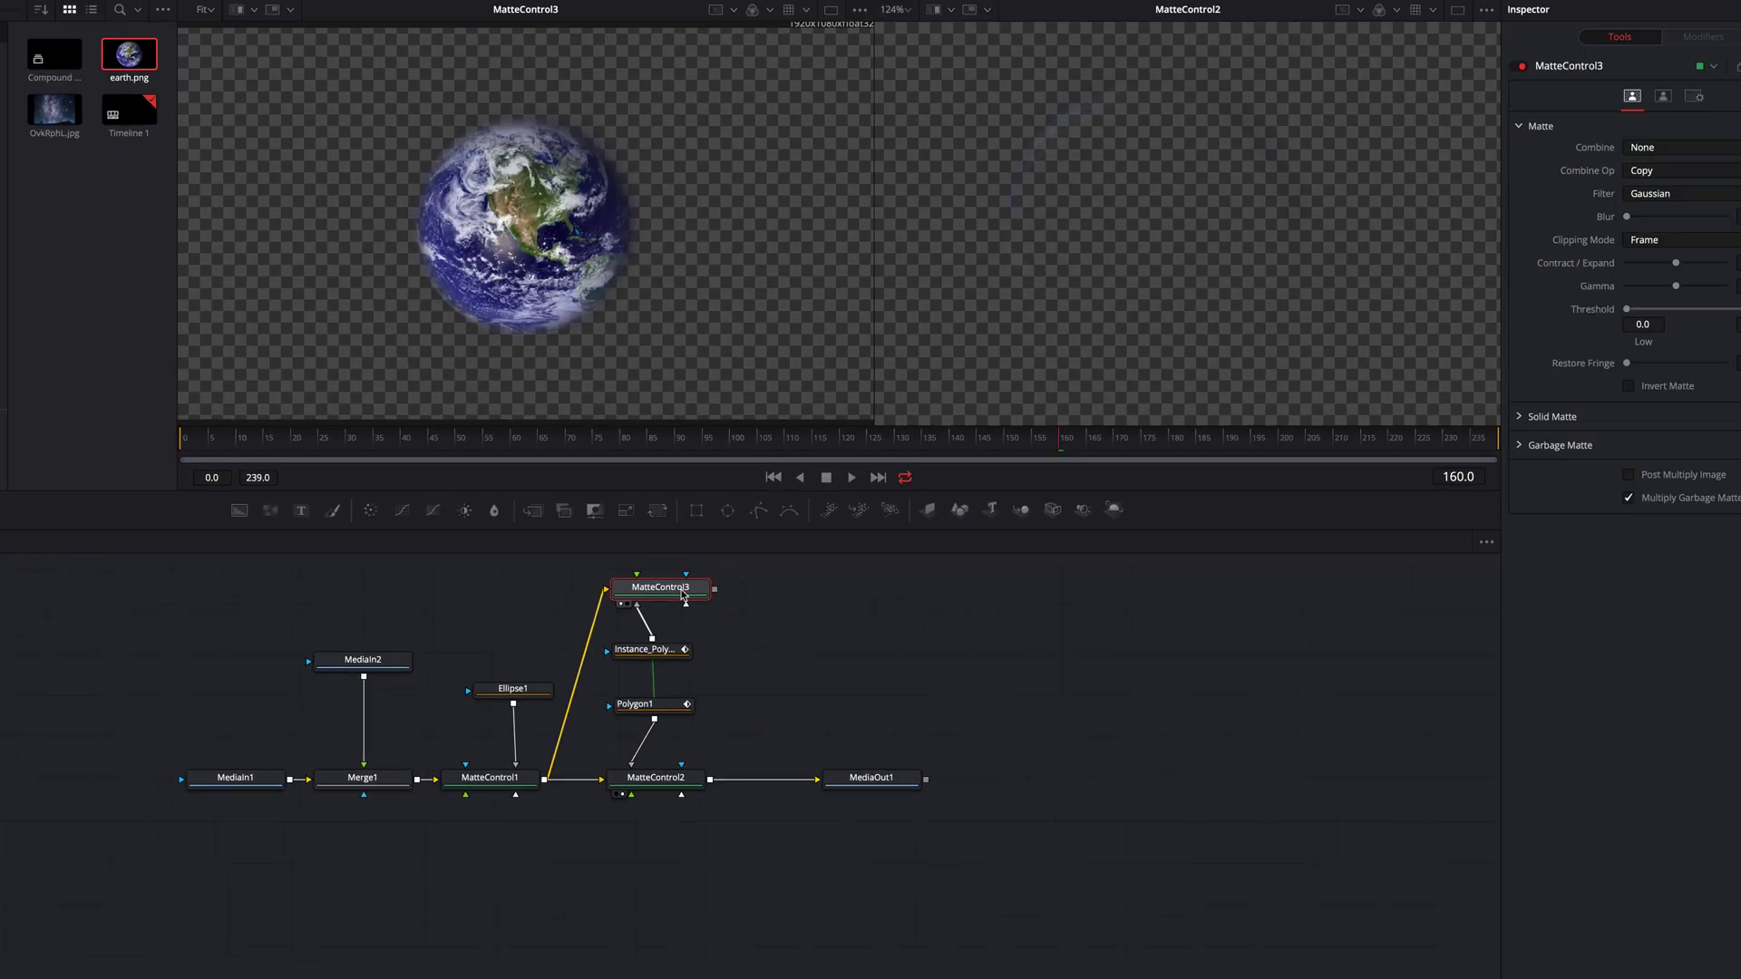
Go to frame 114 and invert the garbage matte of MatteControl2
left_click(670, 785)
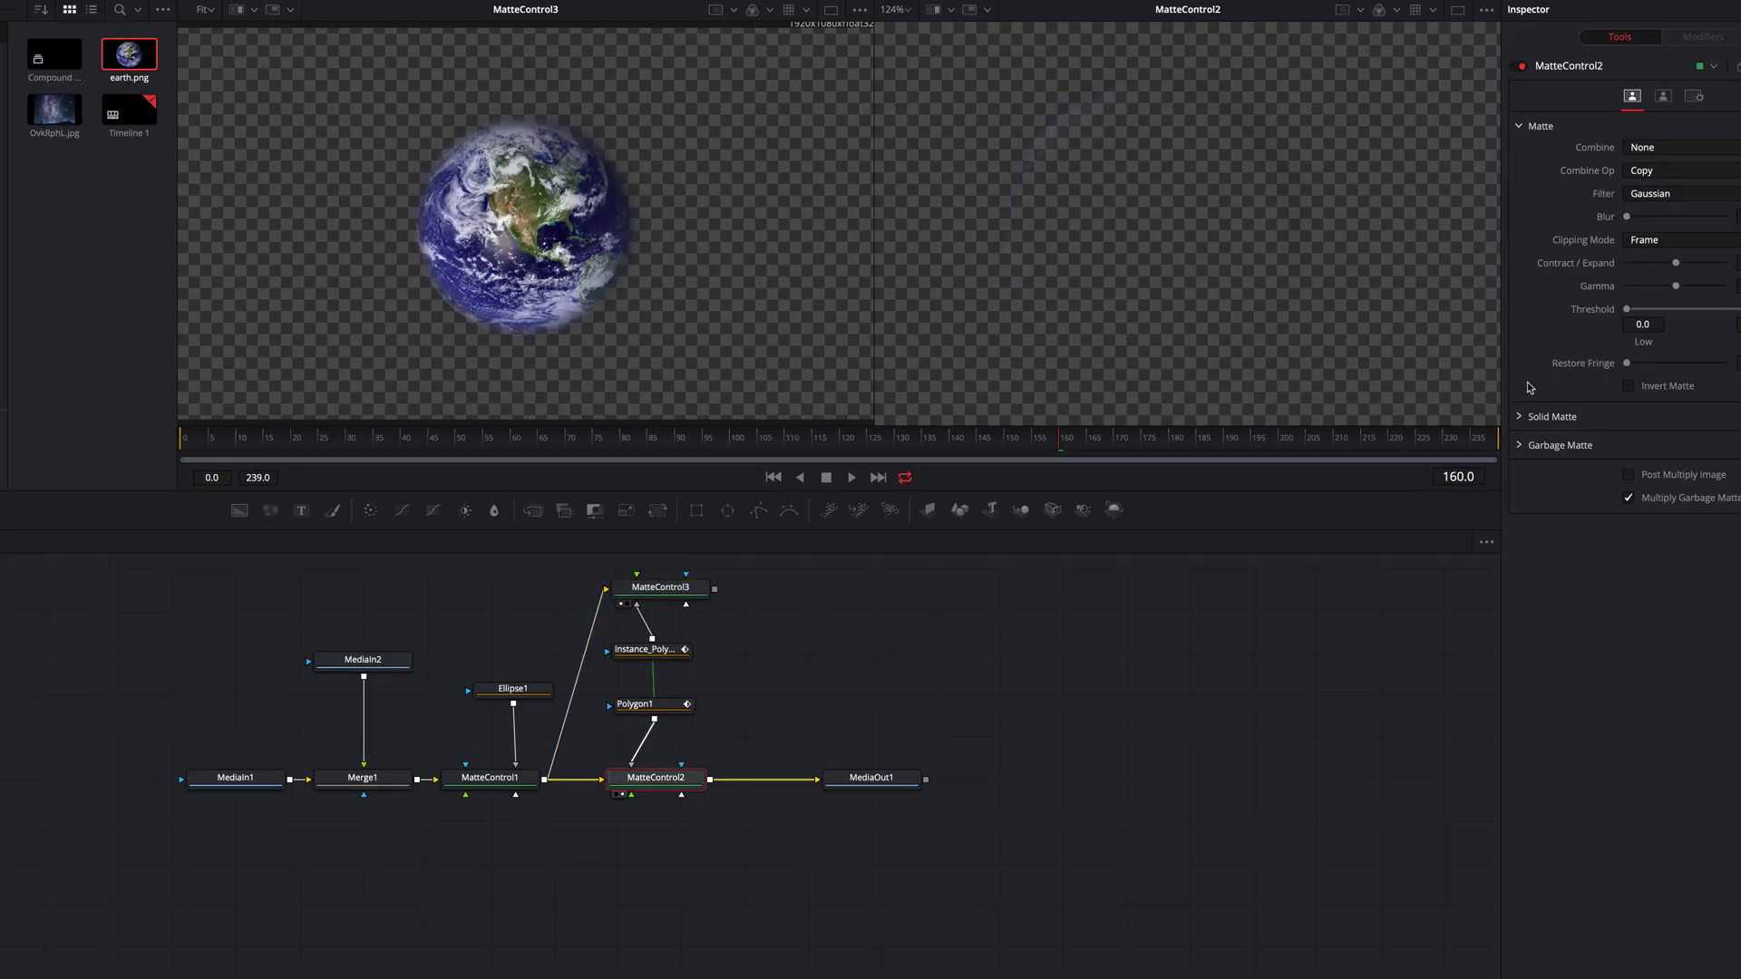
left_click_drag(953, 449, 808, 451)
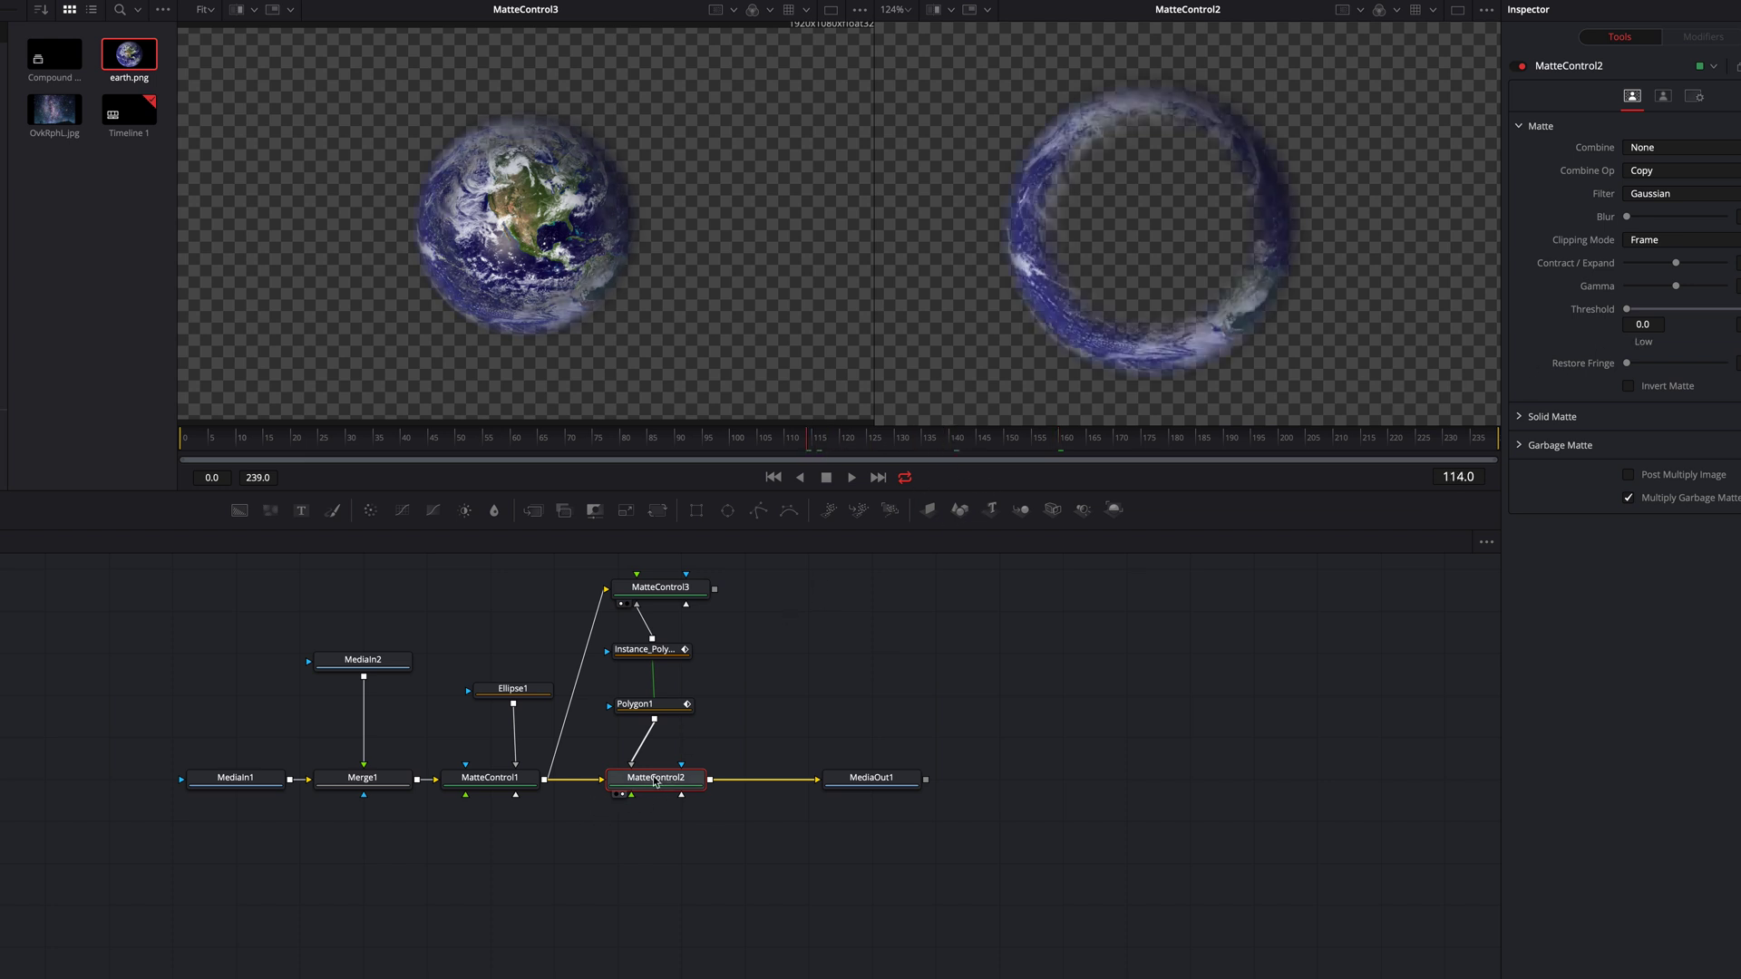
left_click(1520, 446)
left_click(1629, 467)
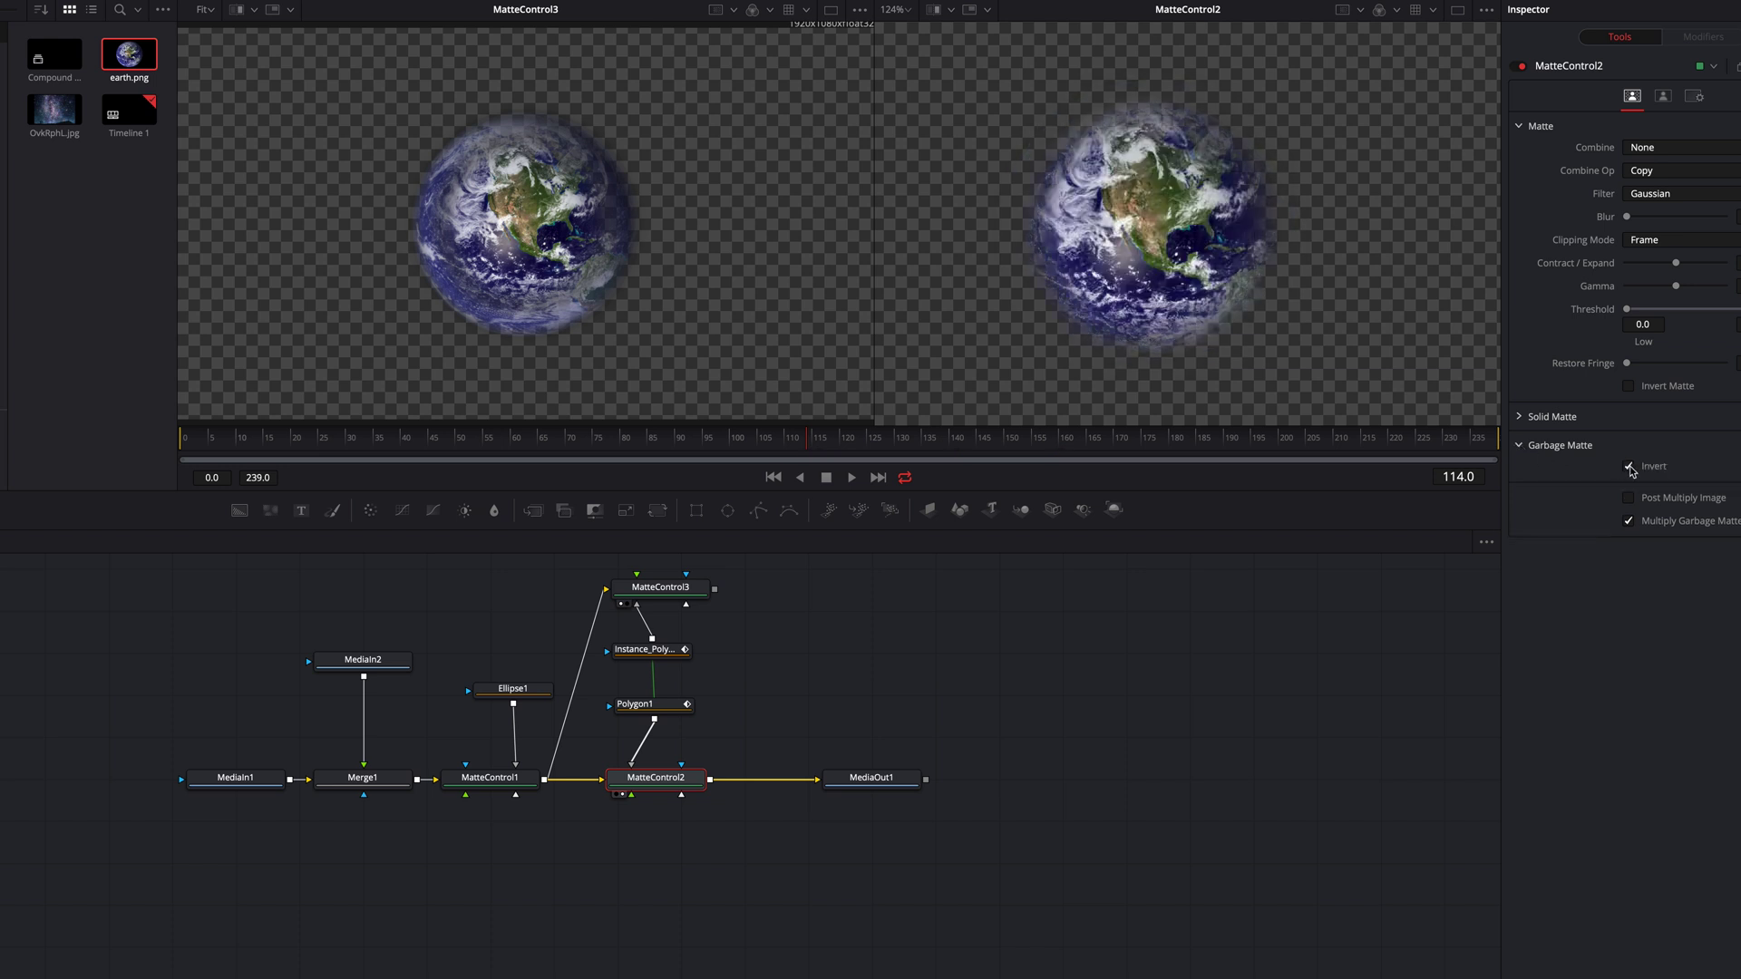
Play the animation from near the beginning to check the growing earth reveal, stopping at frame 160
left_click(478, 449)
left_click(194, 448)
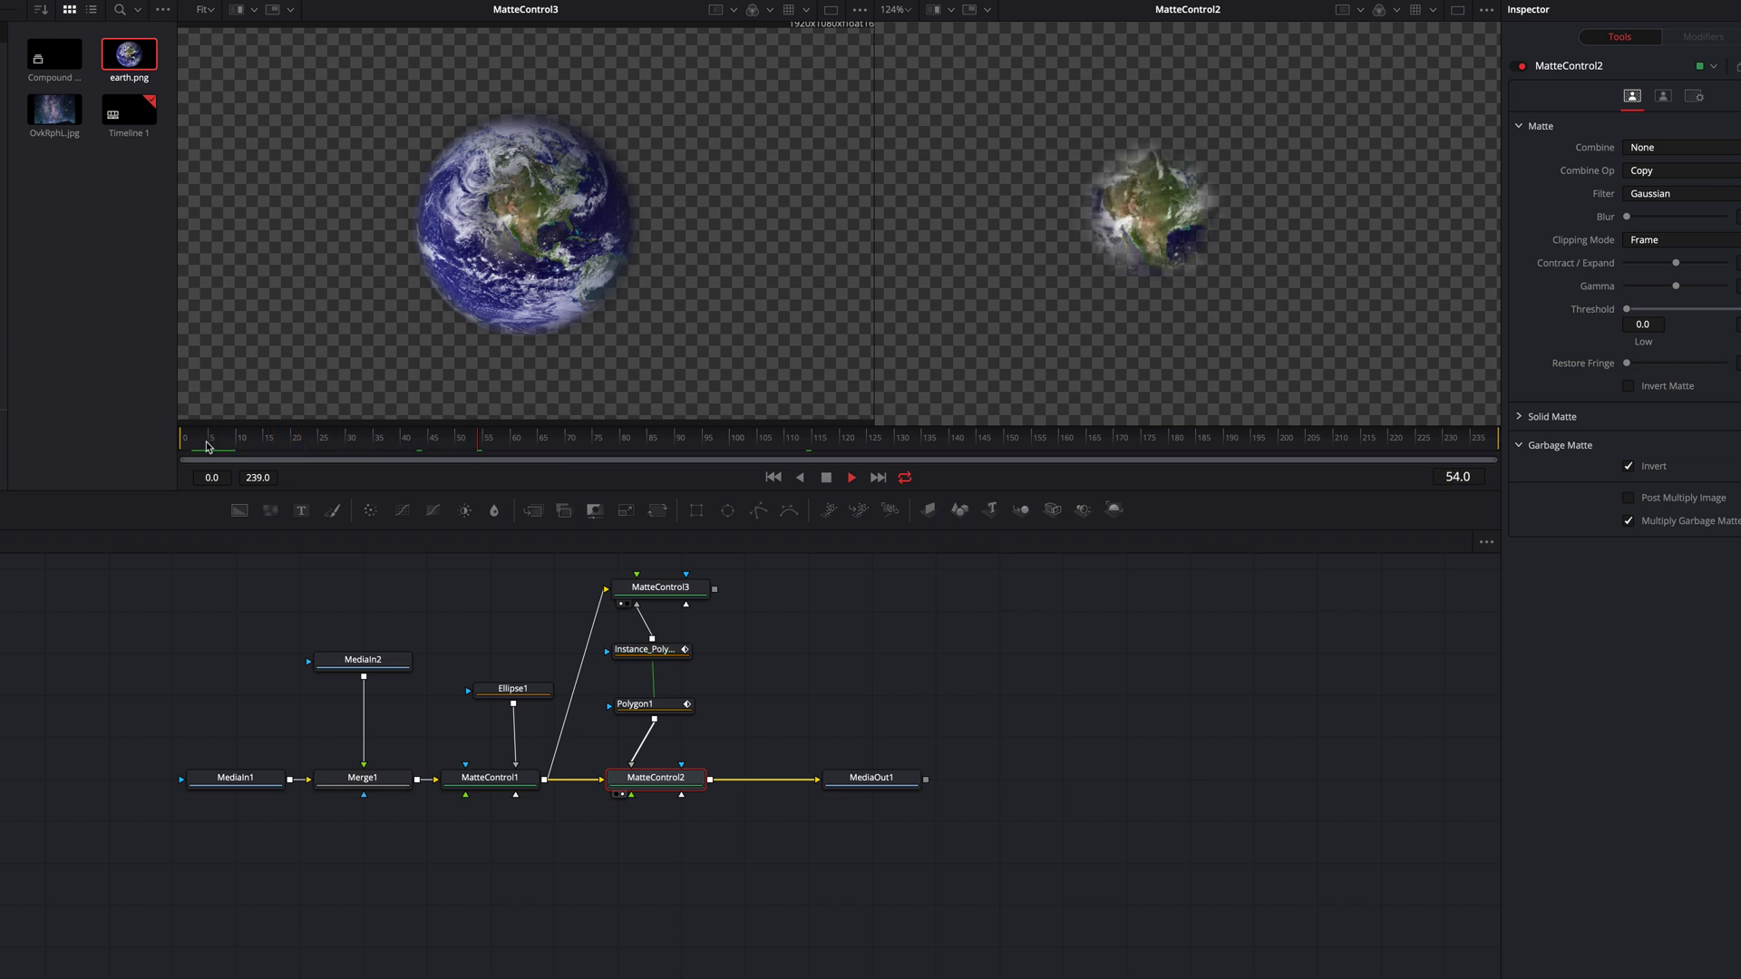
key("space")
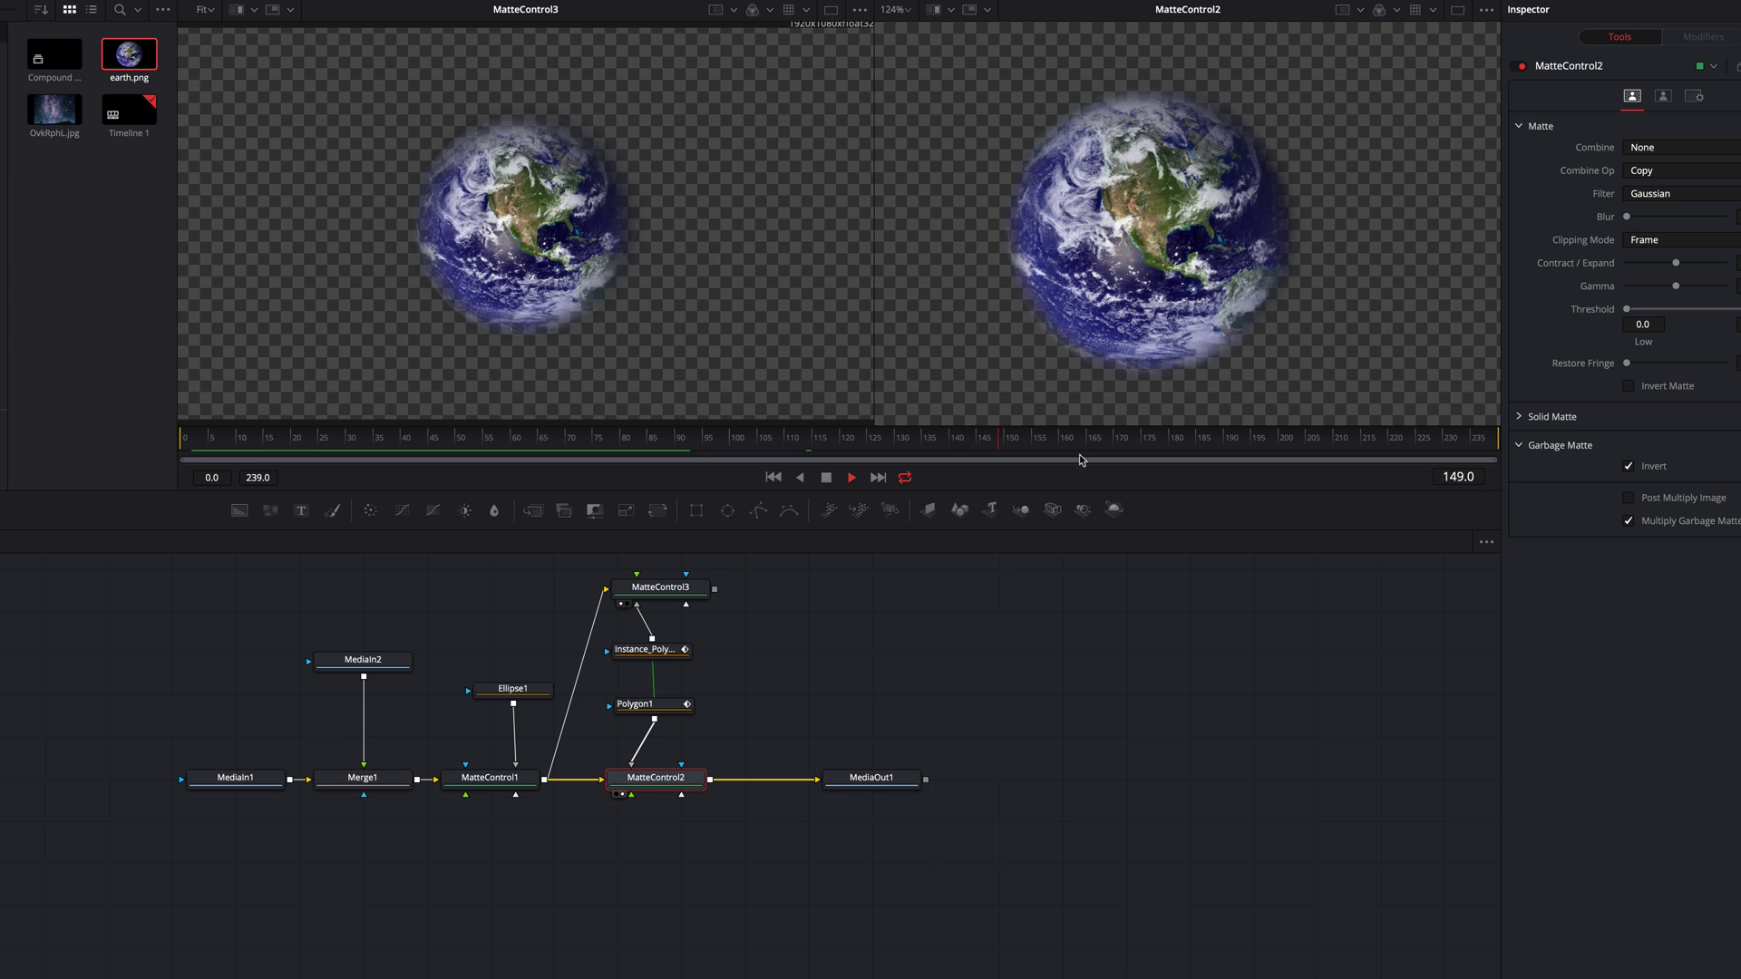
left_click(1056, 440)
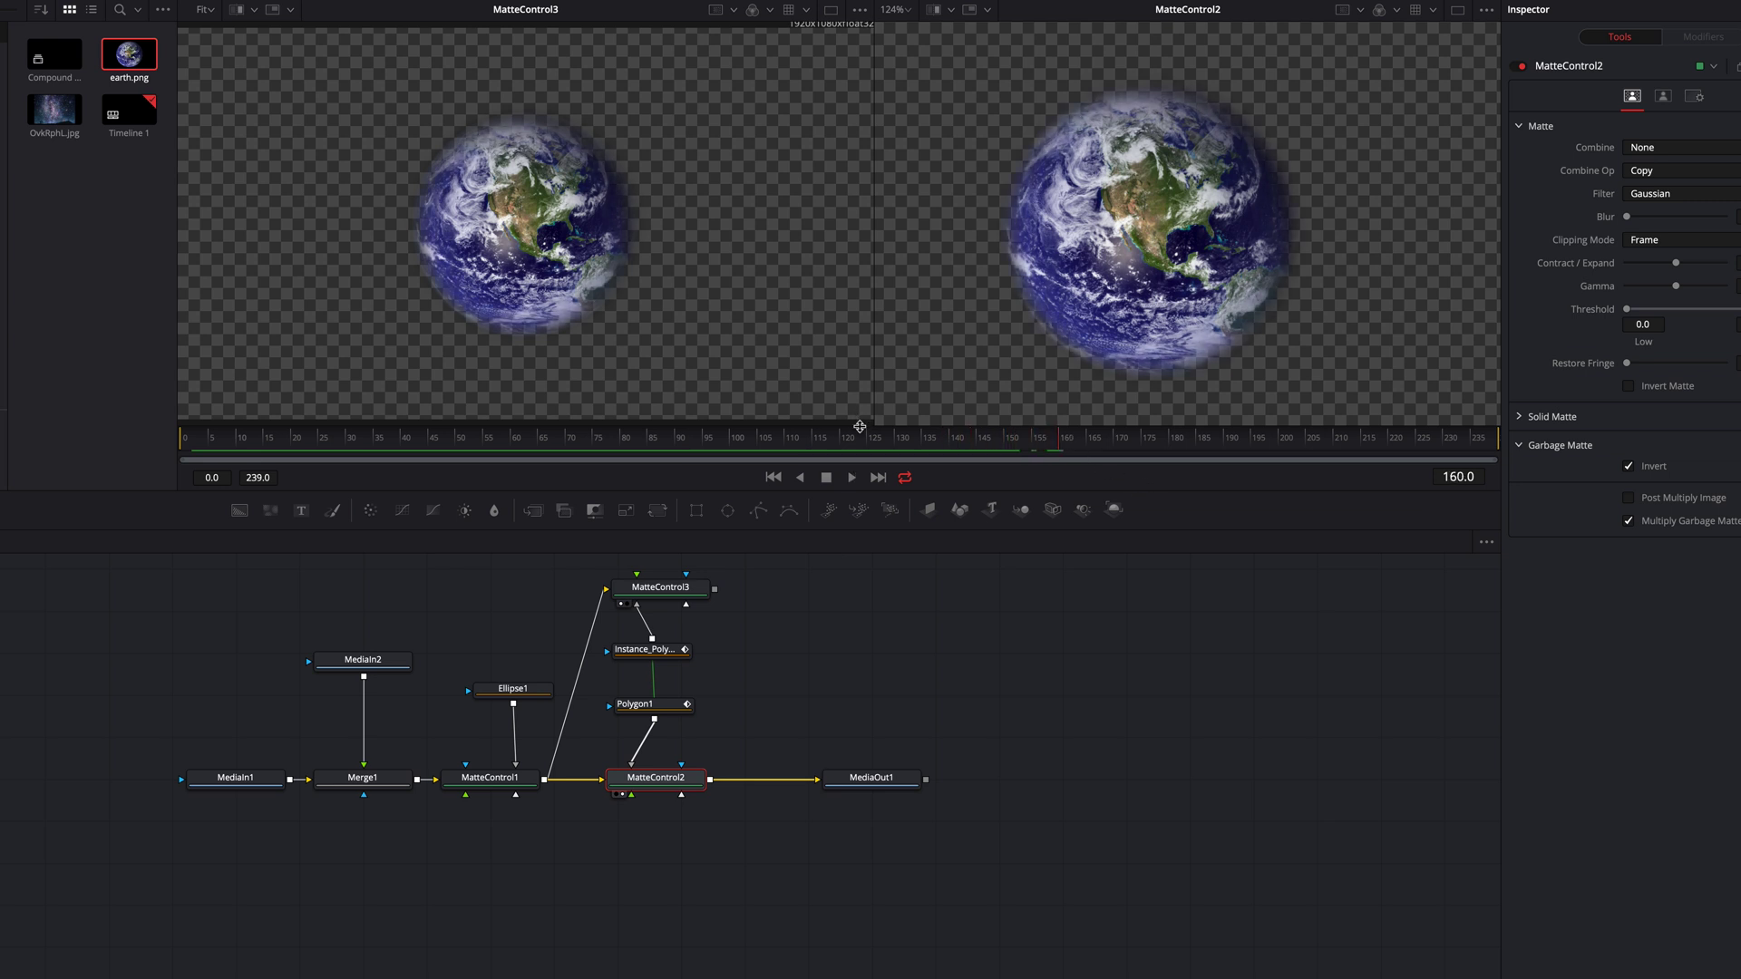
Show the alpha channel of MatteControl3 and play the animation to inspect the expanding ring matte
left_click(751, 13)
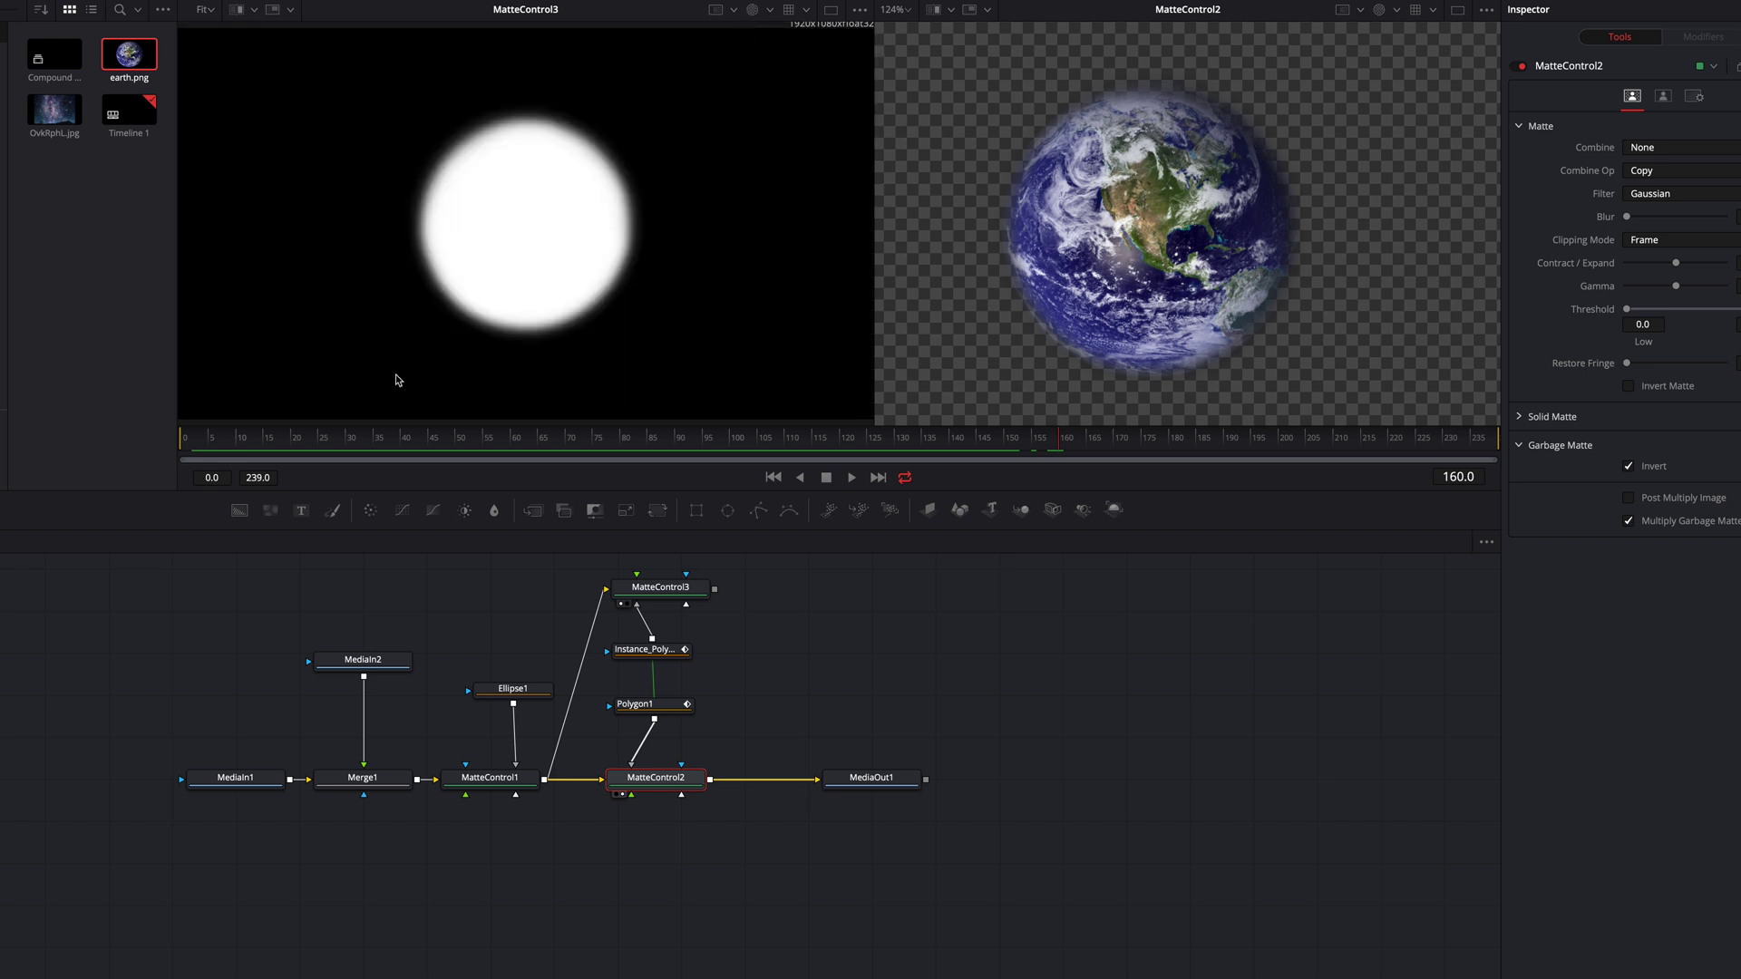
left_click(197, 441)
key("space")
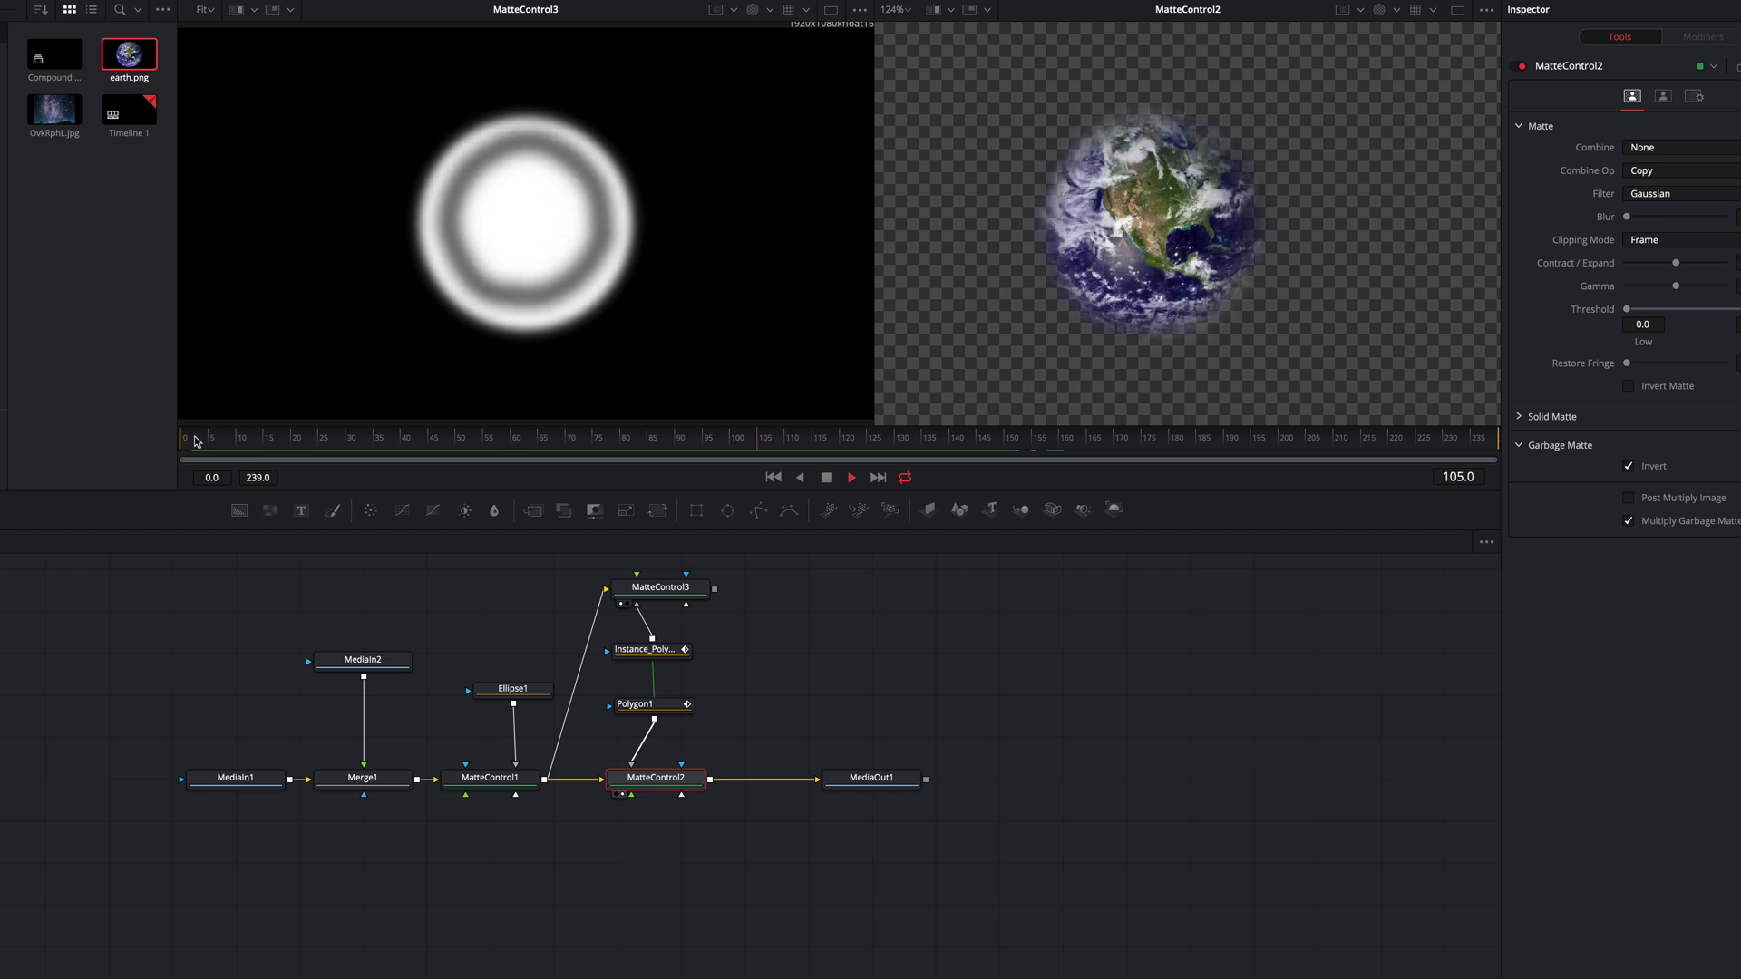
key("space")
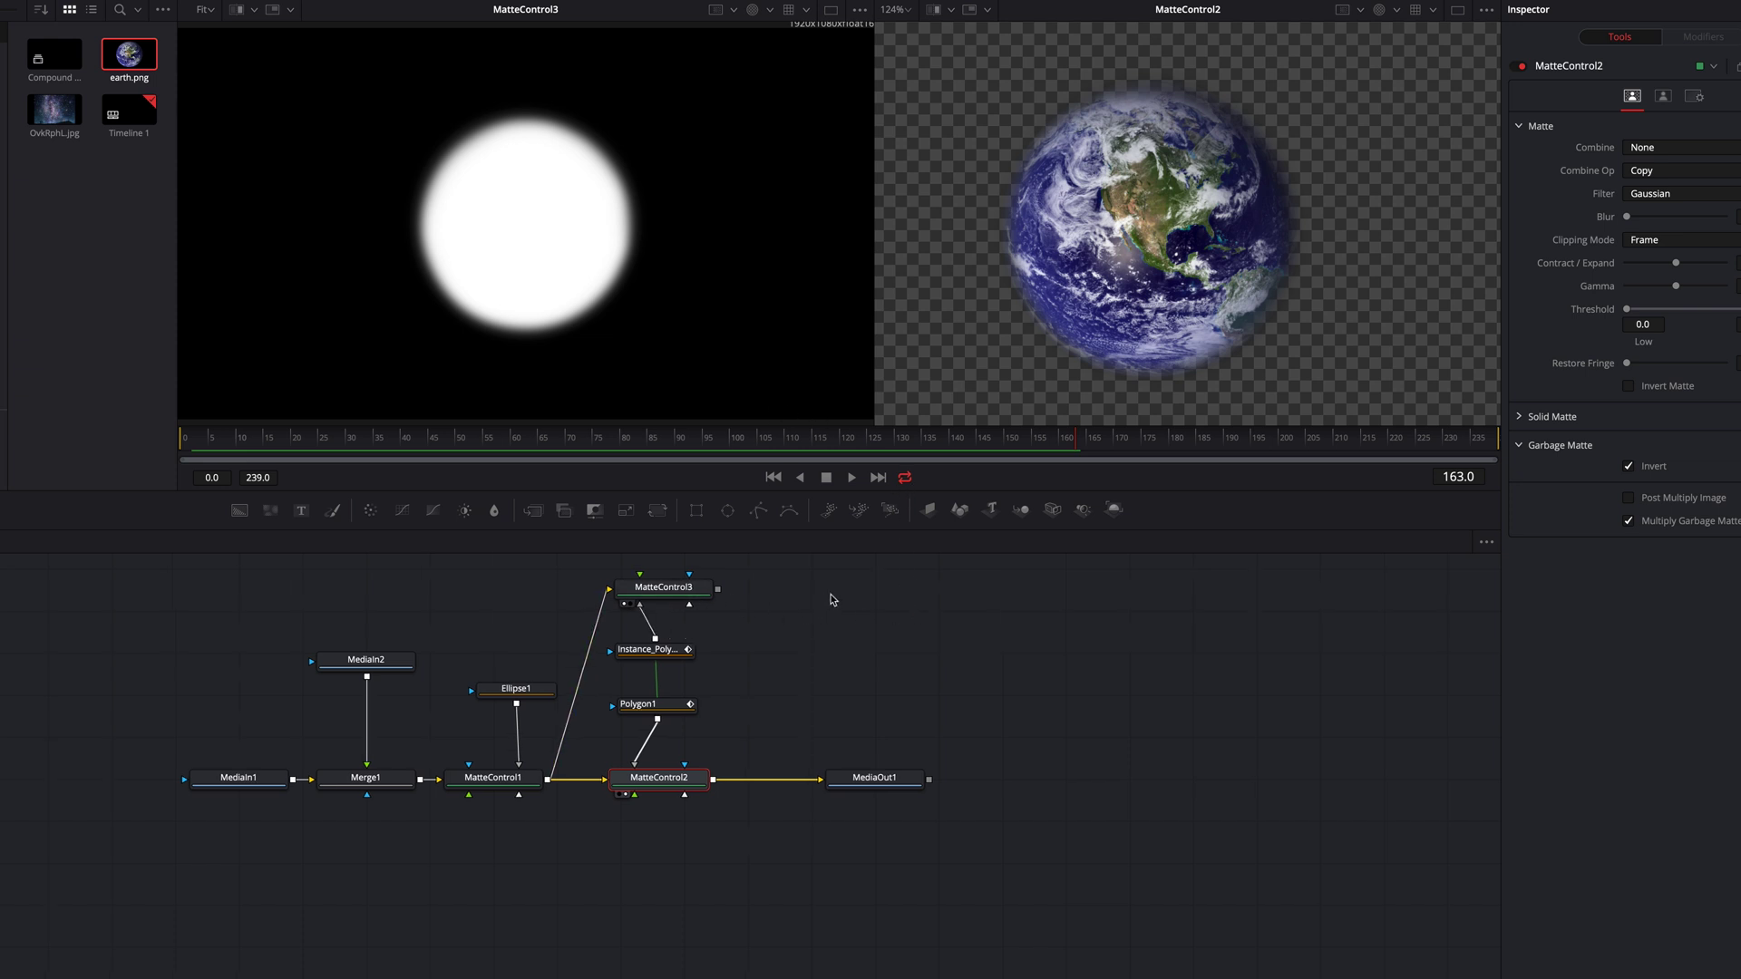
Add a pEmitter and a pRender node in the empty area above MediaOut1 and connect the emitter to the renderer
left_click_drag(852, 509, 971, 645)
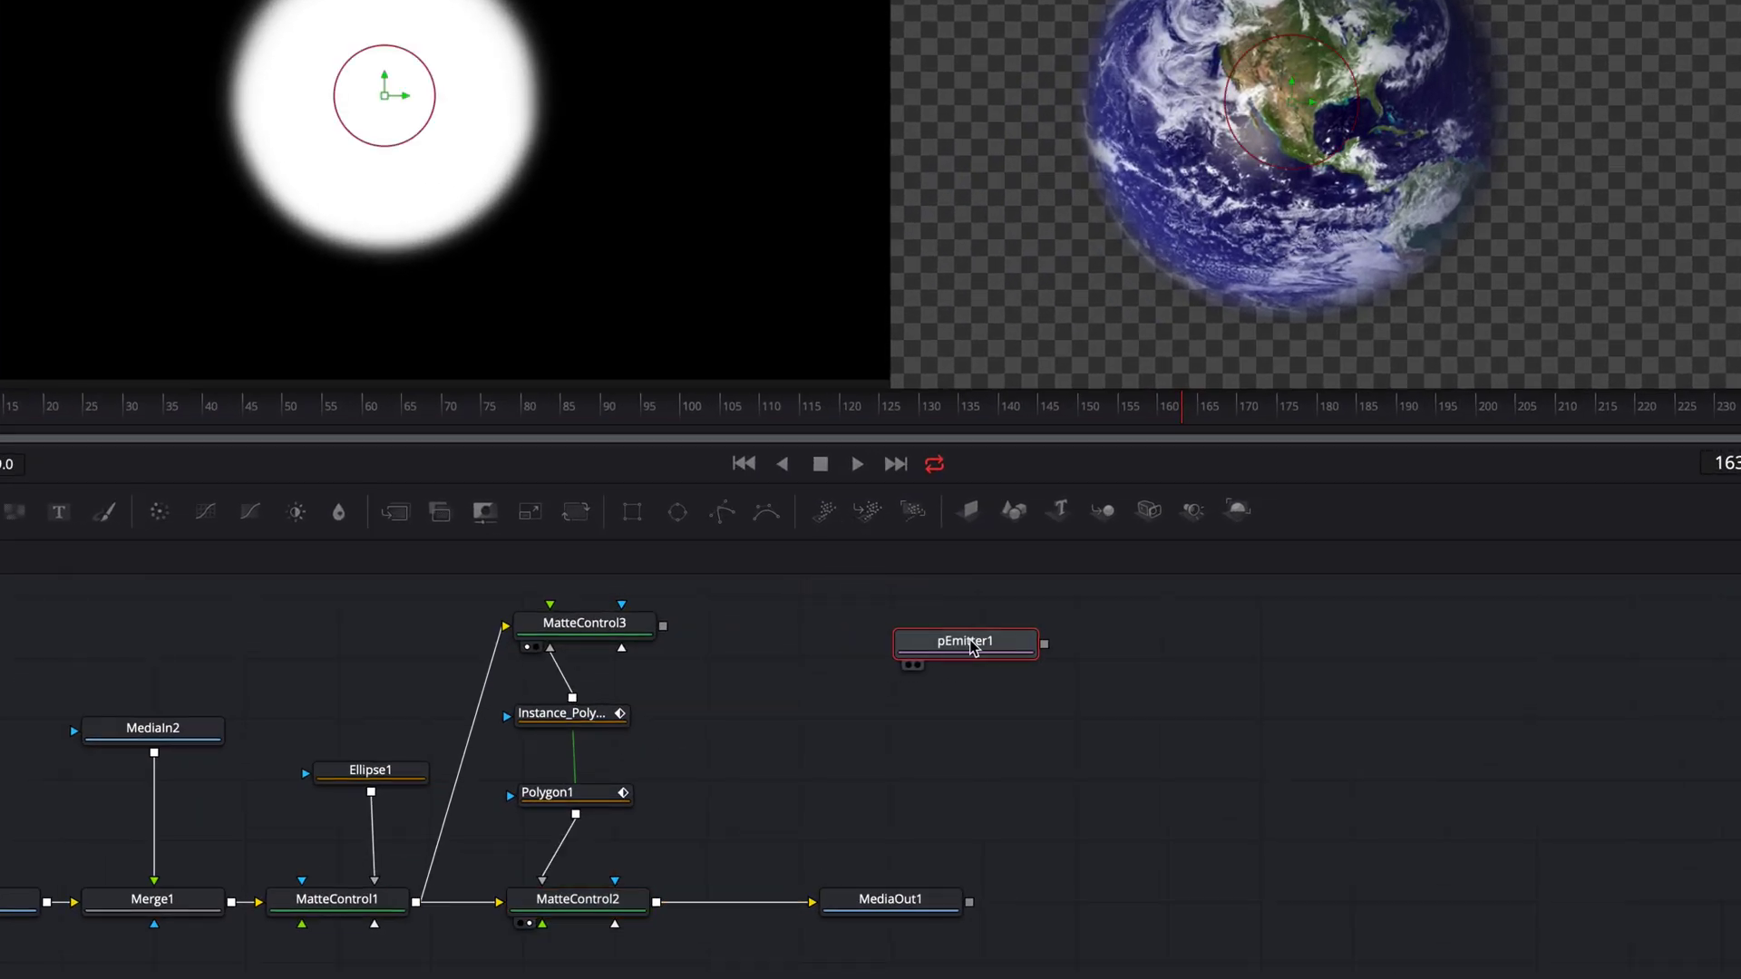
left_click_drag(912, 511, 1206, 649)
left_click_drag(1045, 651, 1179, 645)
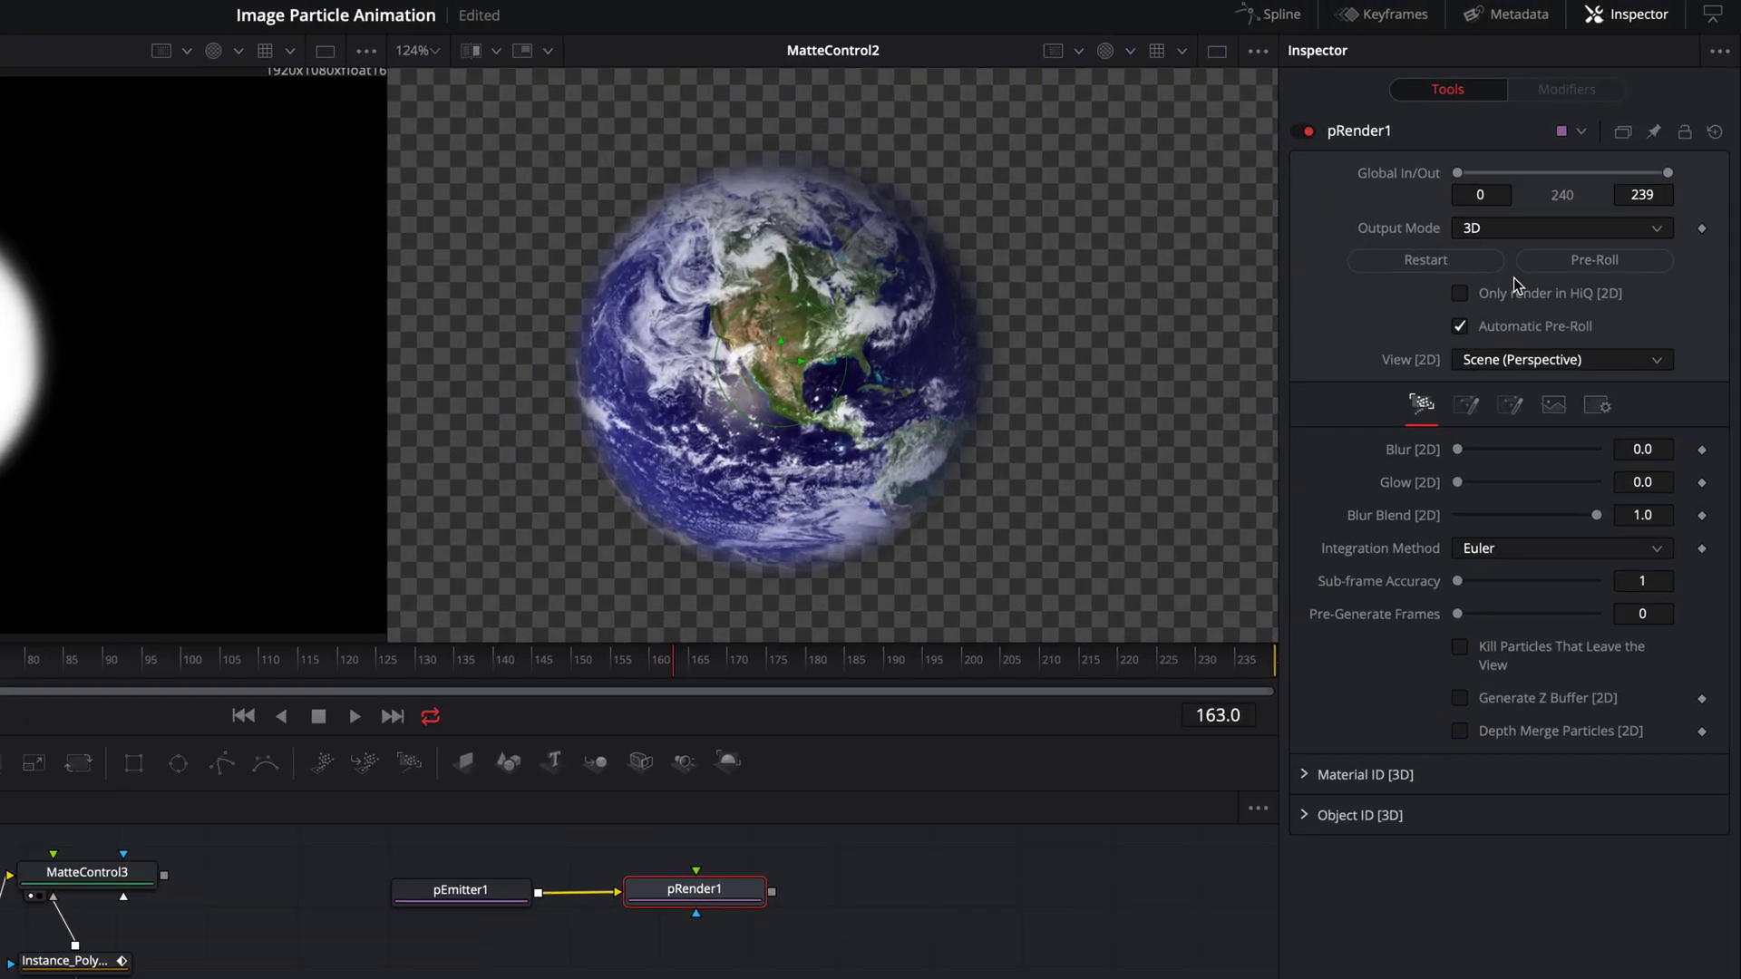
Set the output mode of pRender1 to 2D
left_click(1605, 184)
left_click(1581, 218)
left_click(458, 895)
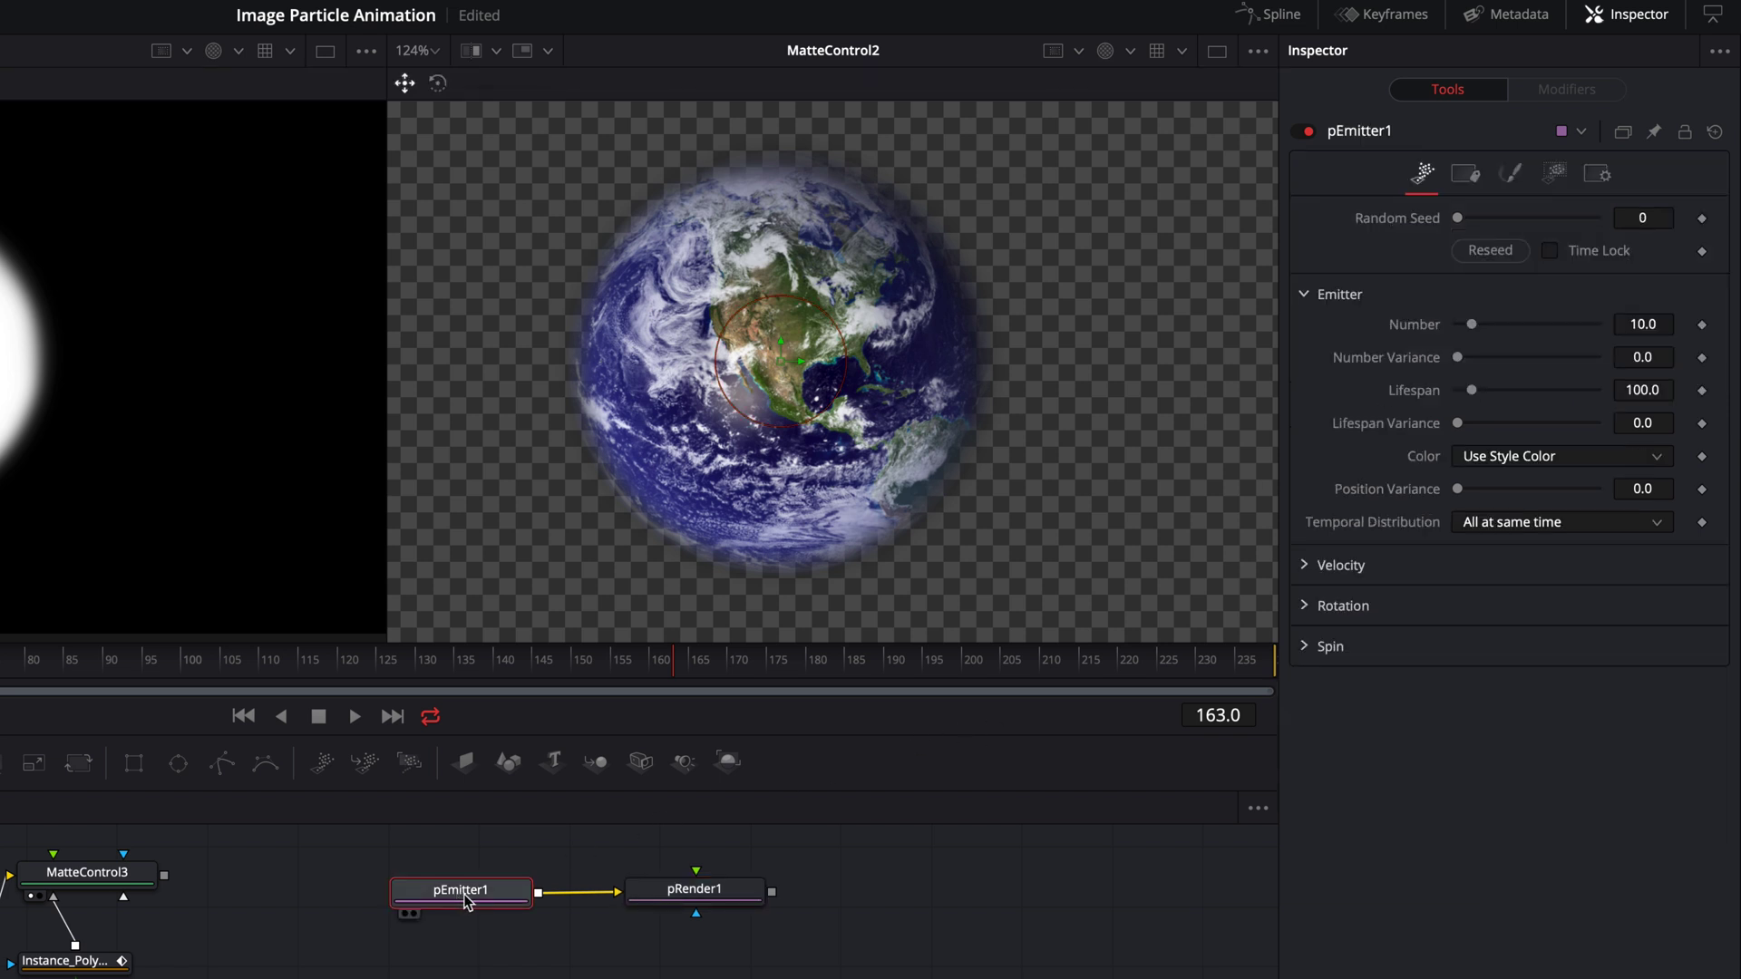
left_click(696, 893)
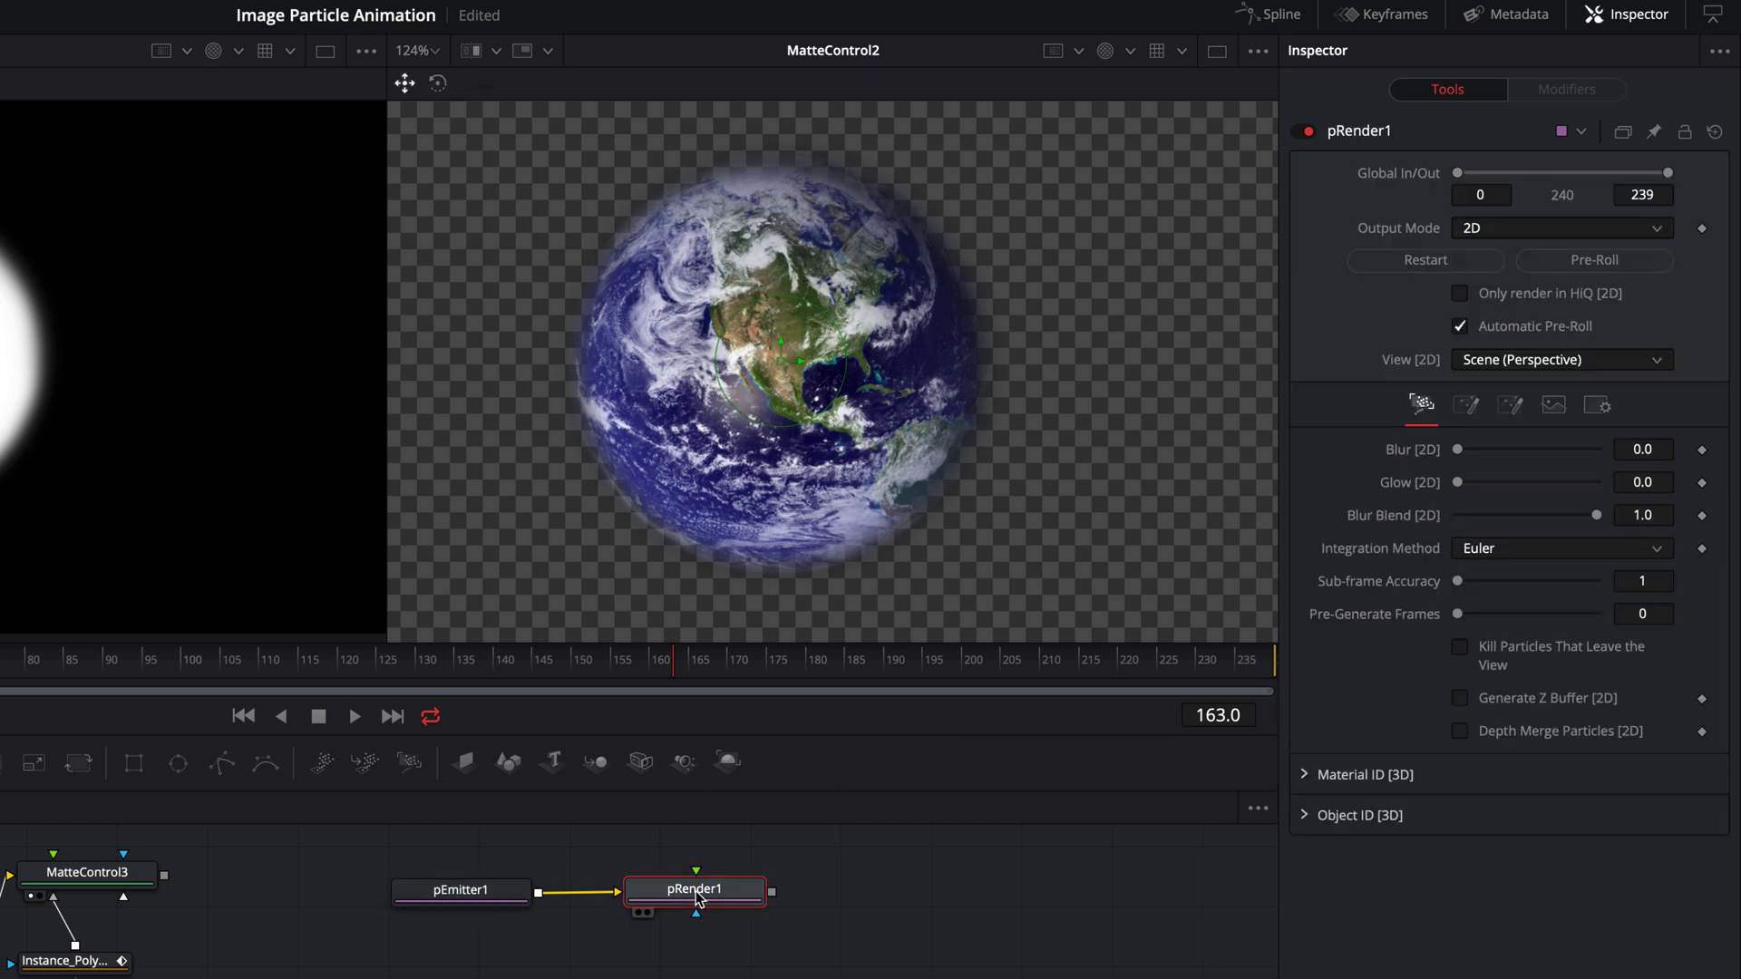
View pRender1's alpha channel in the second viewer and set pEmitter1's particle style to Blob
key("2")
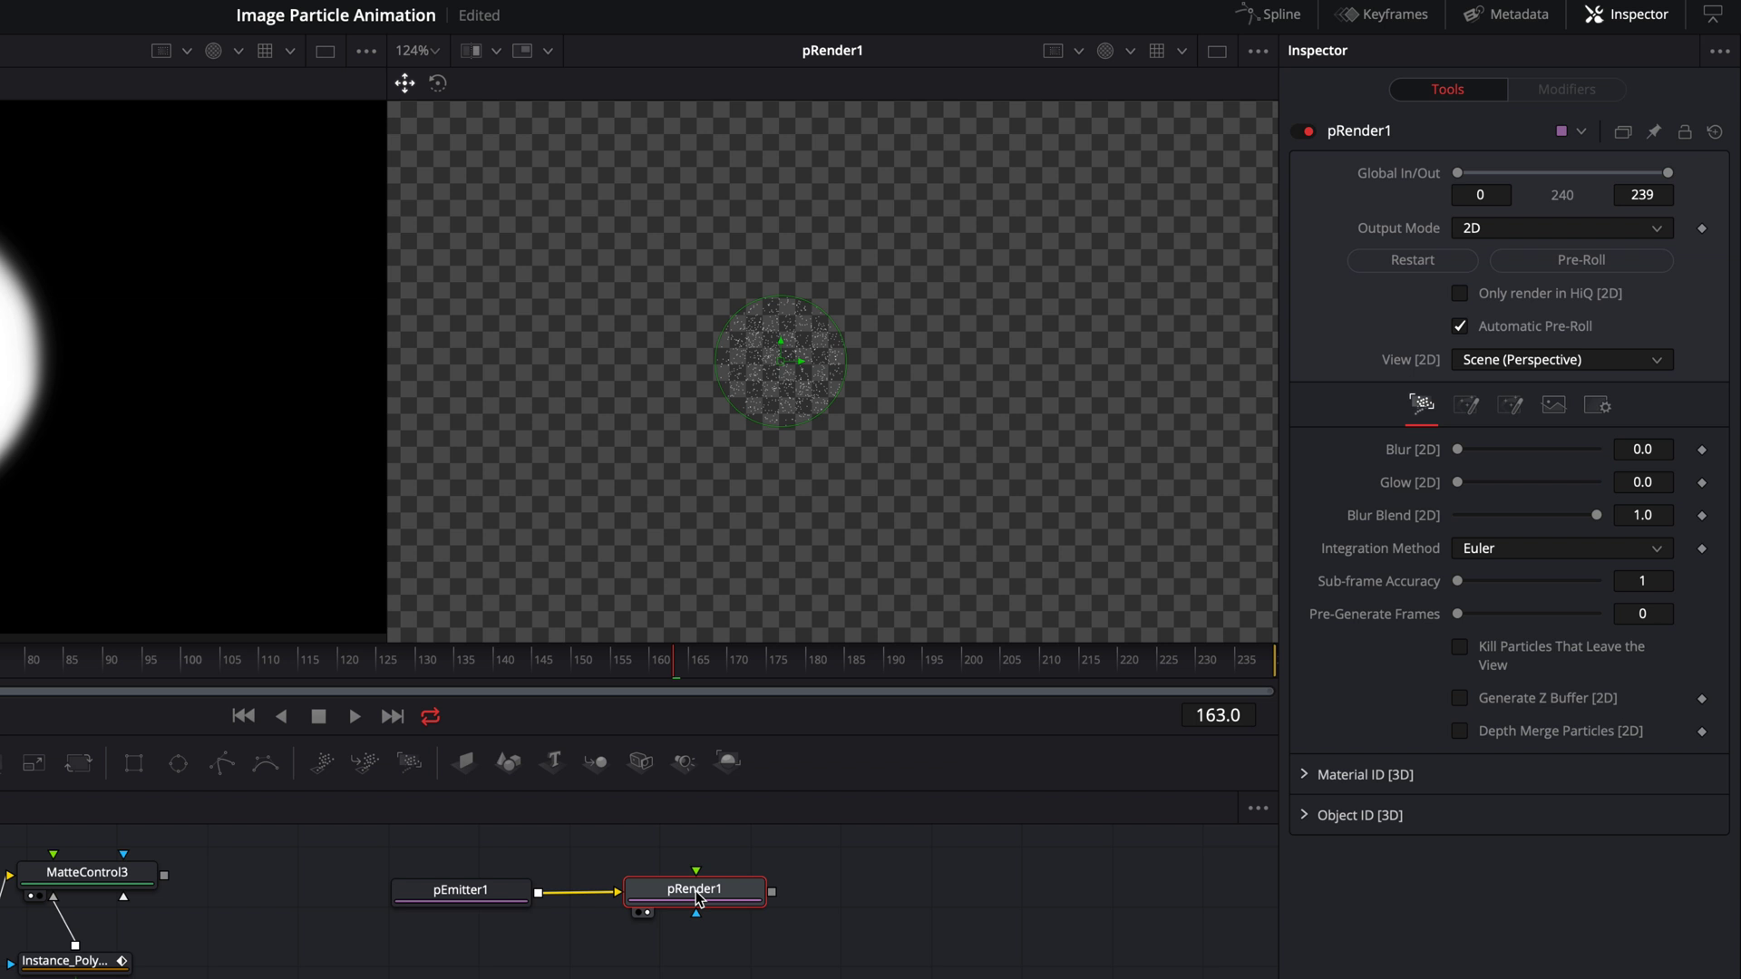
left_click(1107, 52)
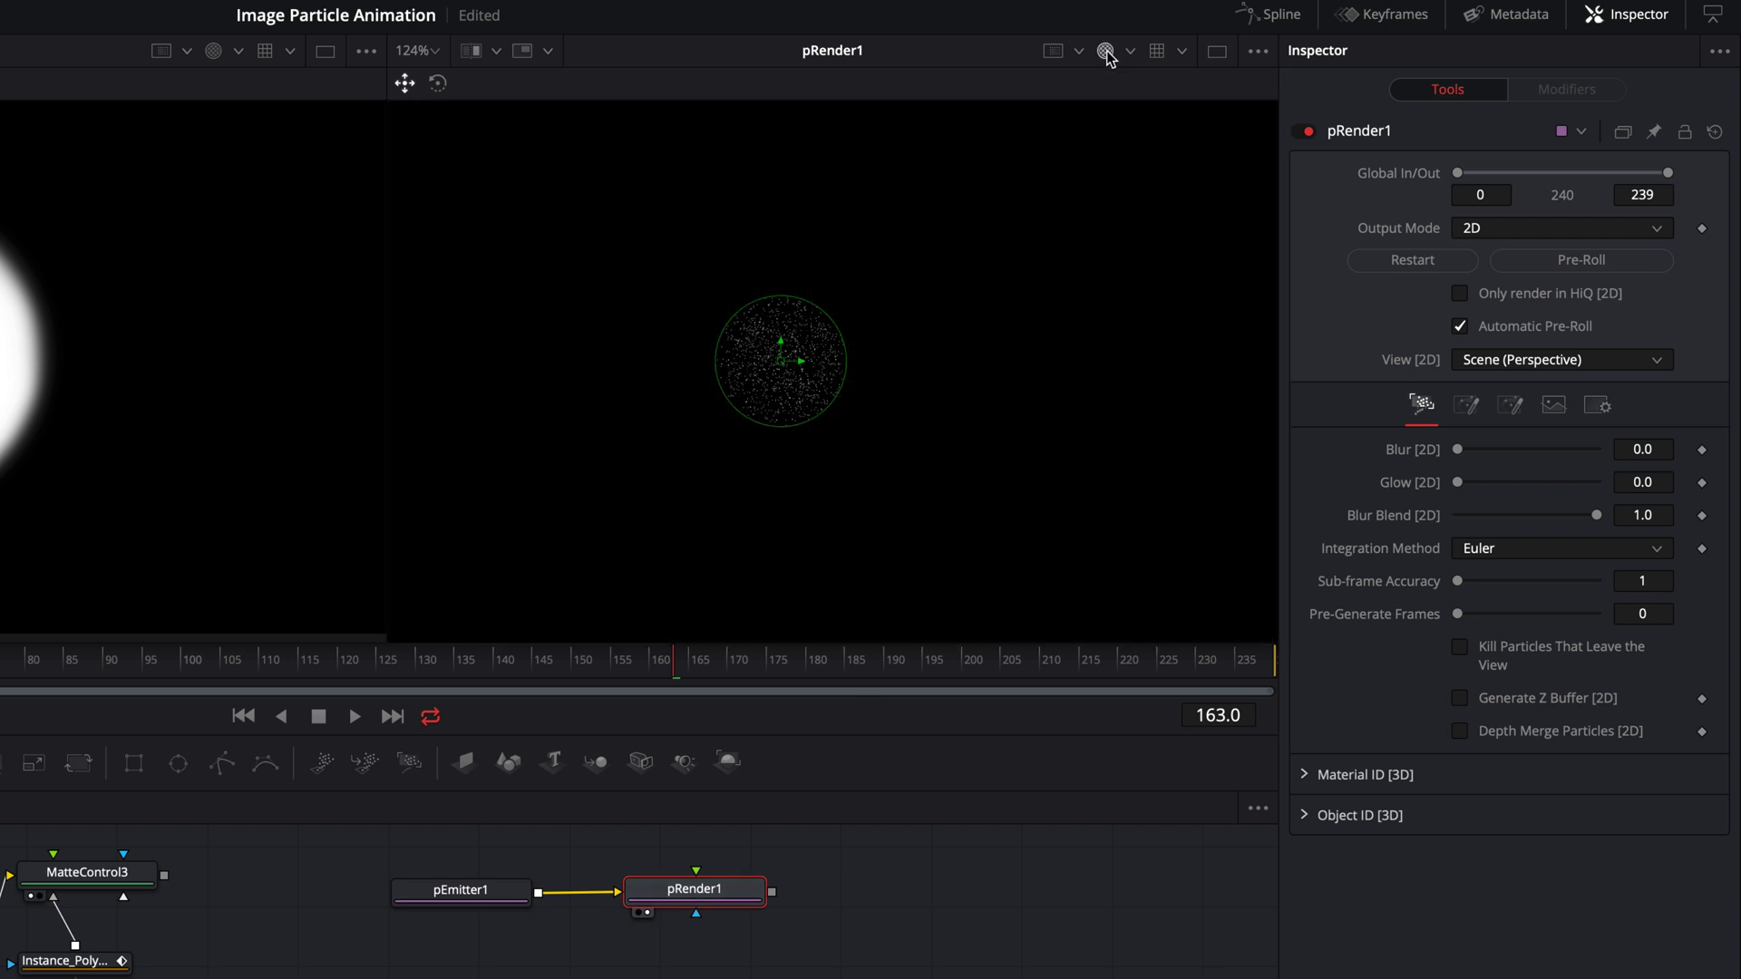
left_click(469, 896)
left_click(1511, 174)
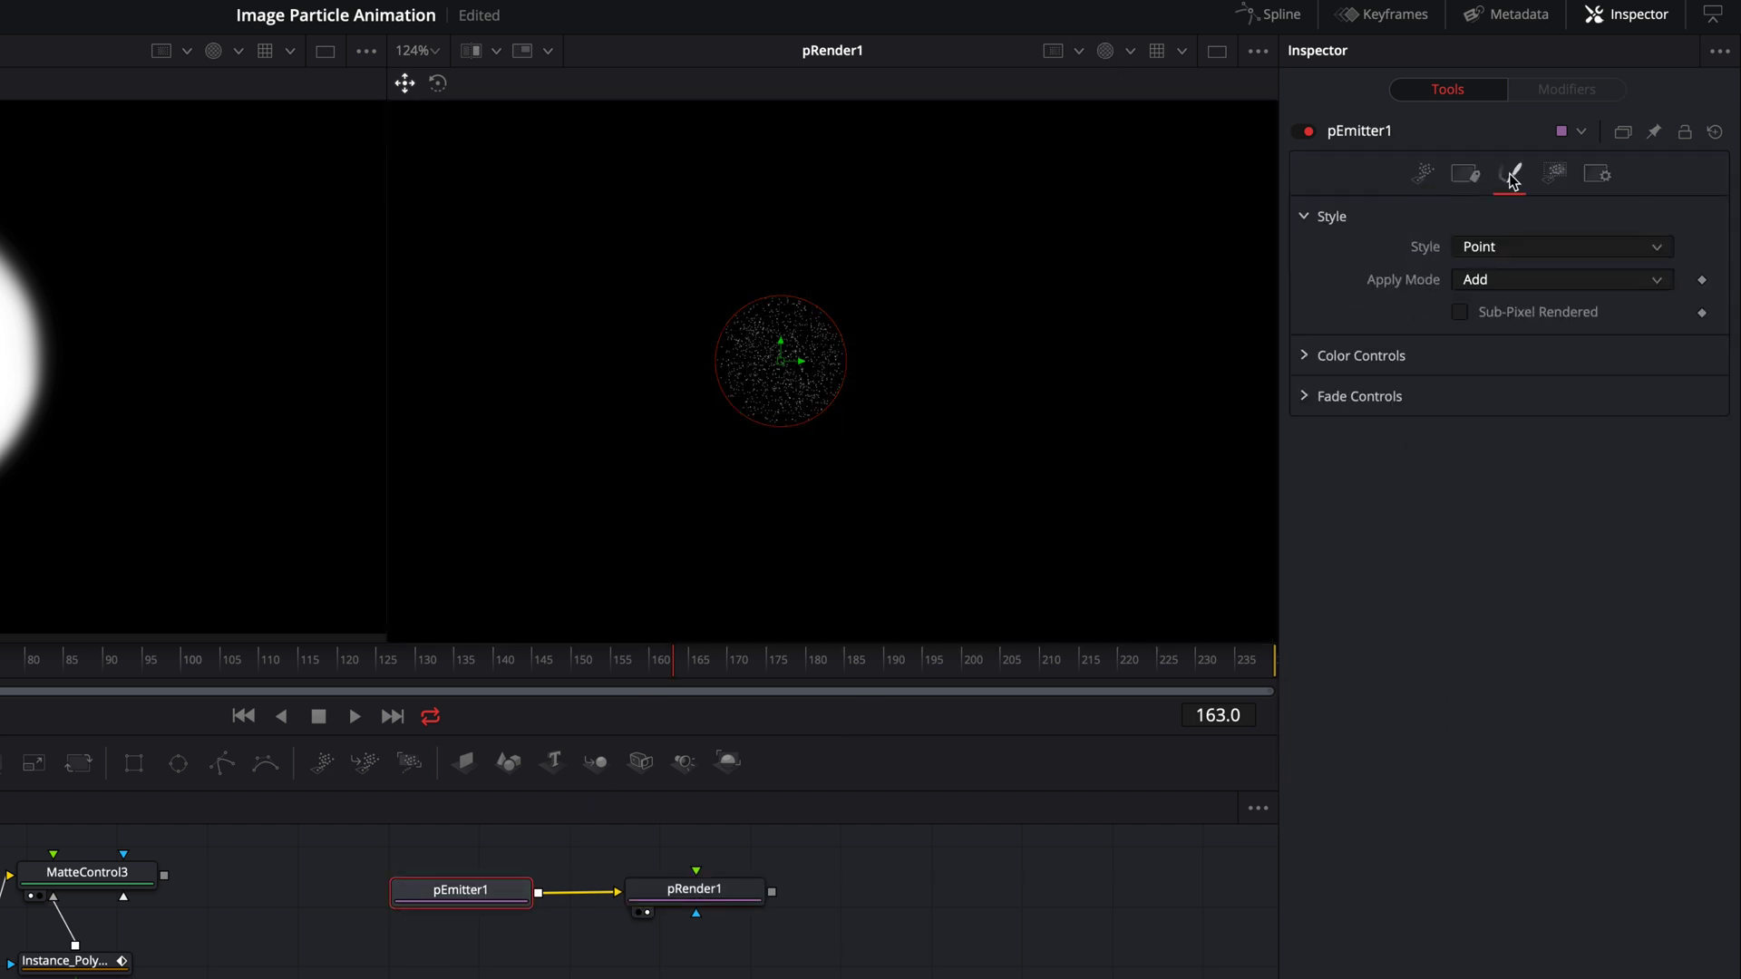
left_click(1510, 248)
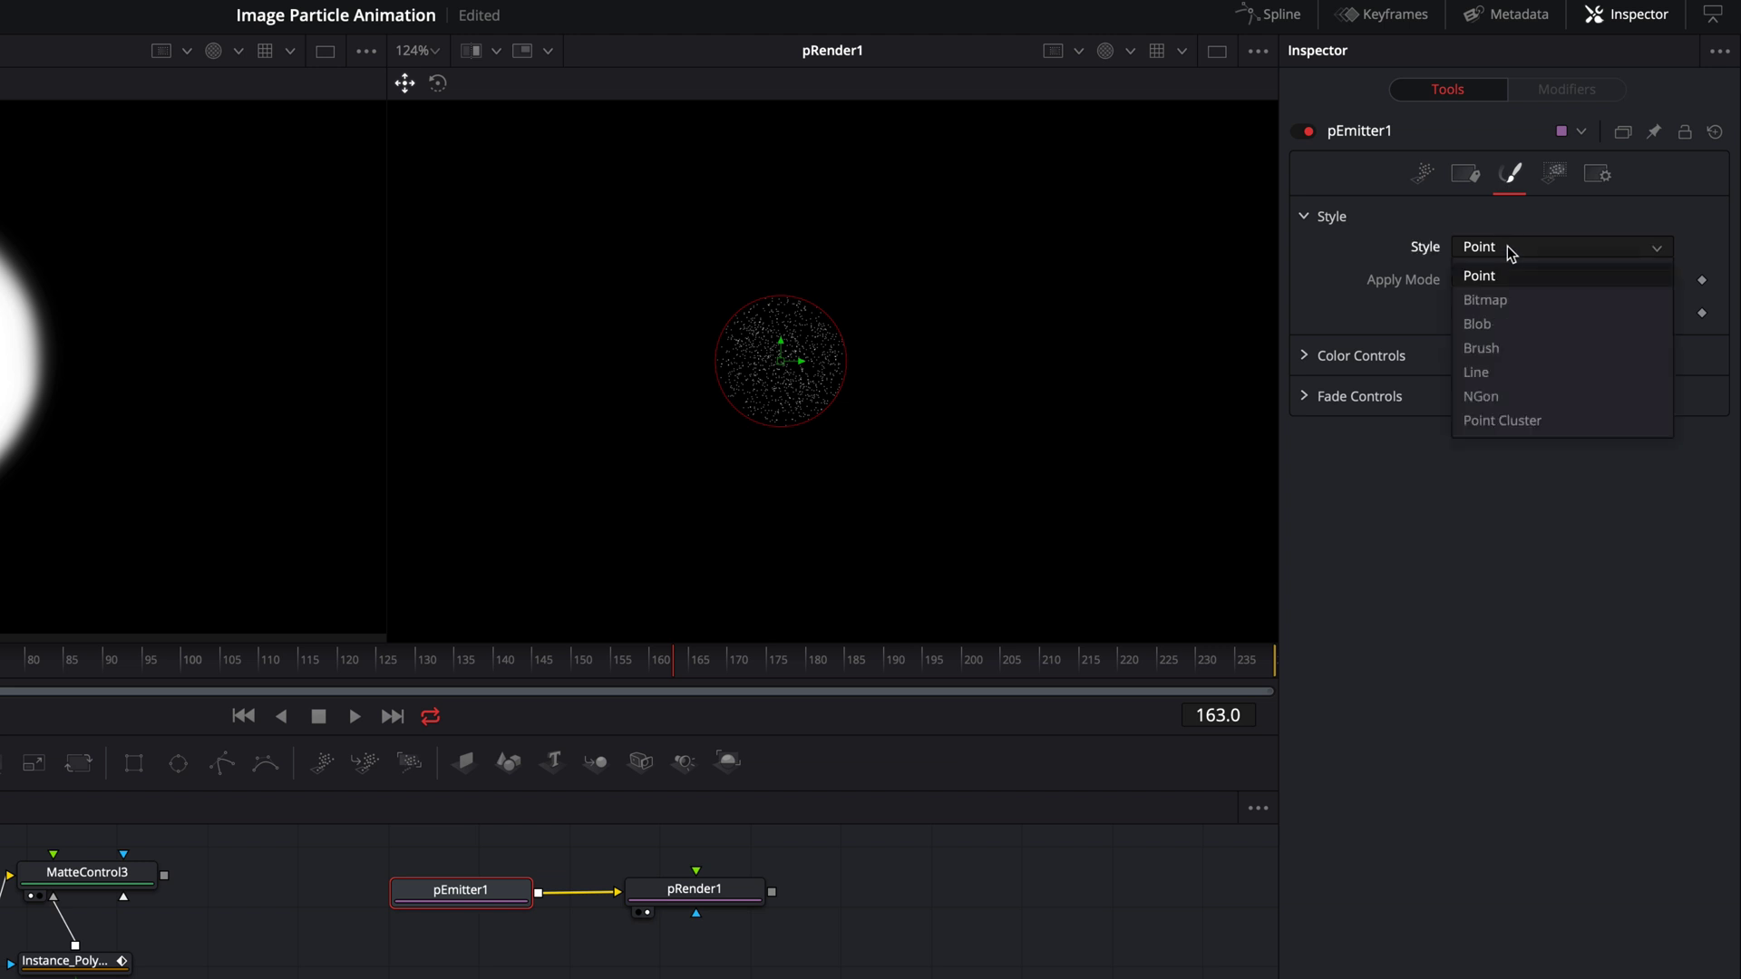
left_click(1498, 327)
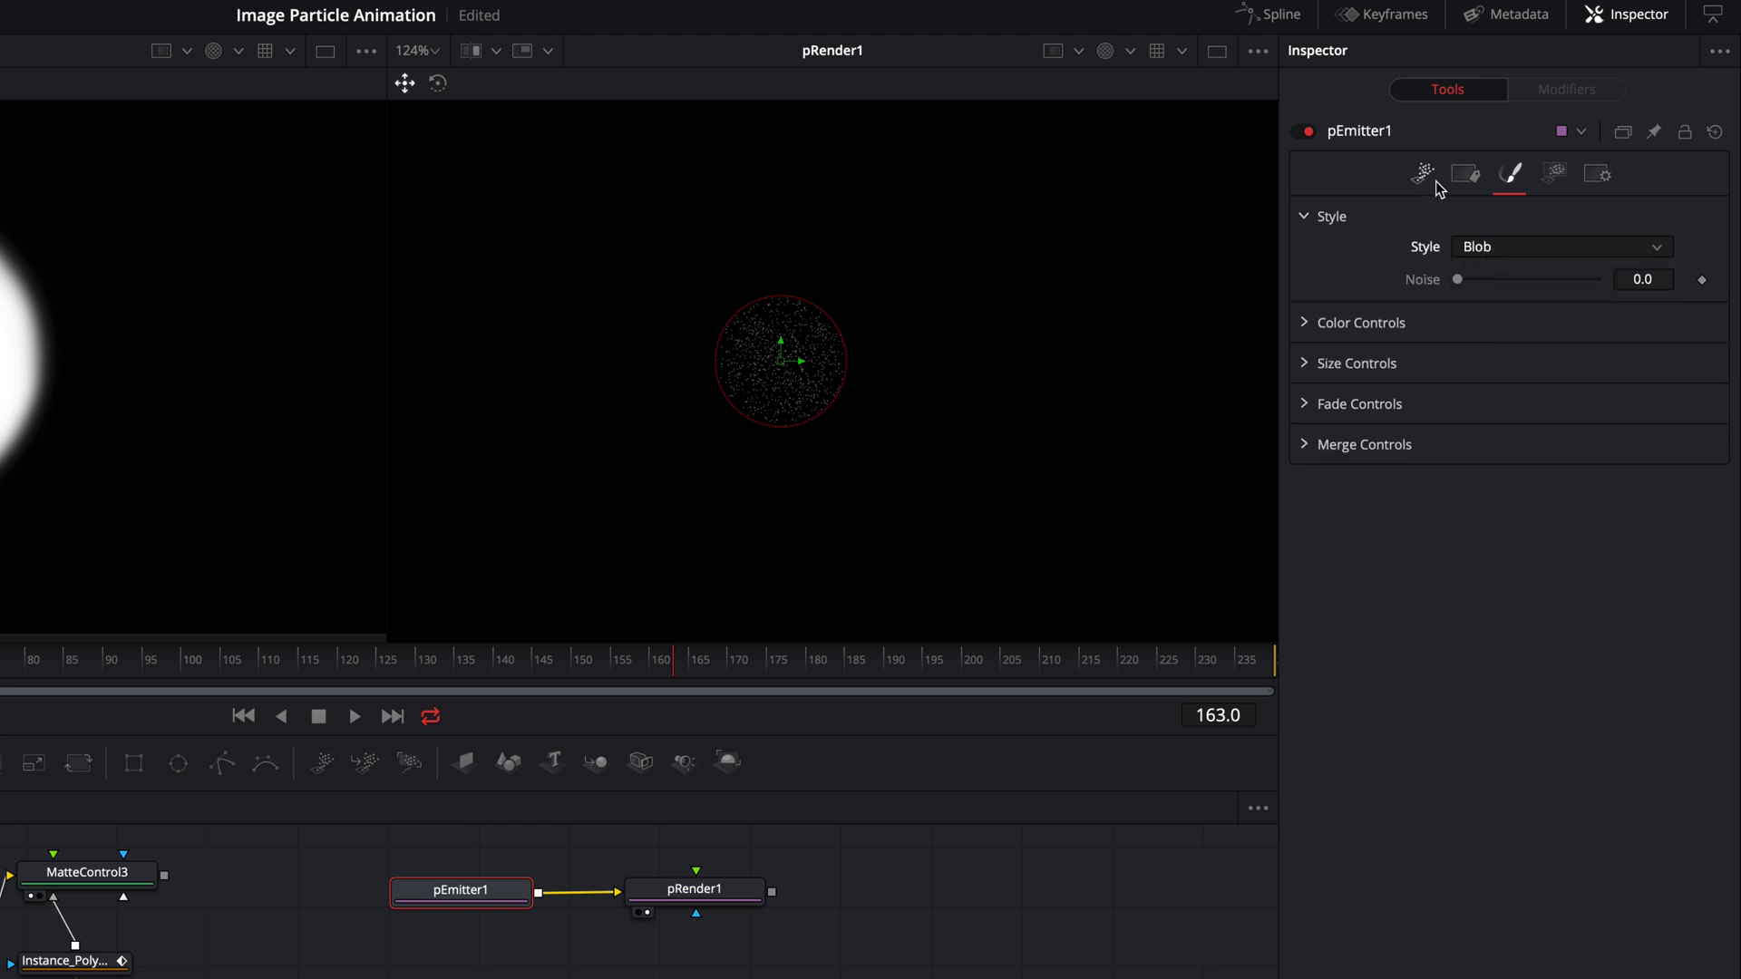
Set pEmitter1's emission region to Bitmap and connect MatteControl3's output as its region bitmap
left_click(1554, 175)
left_click(1527, 247)
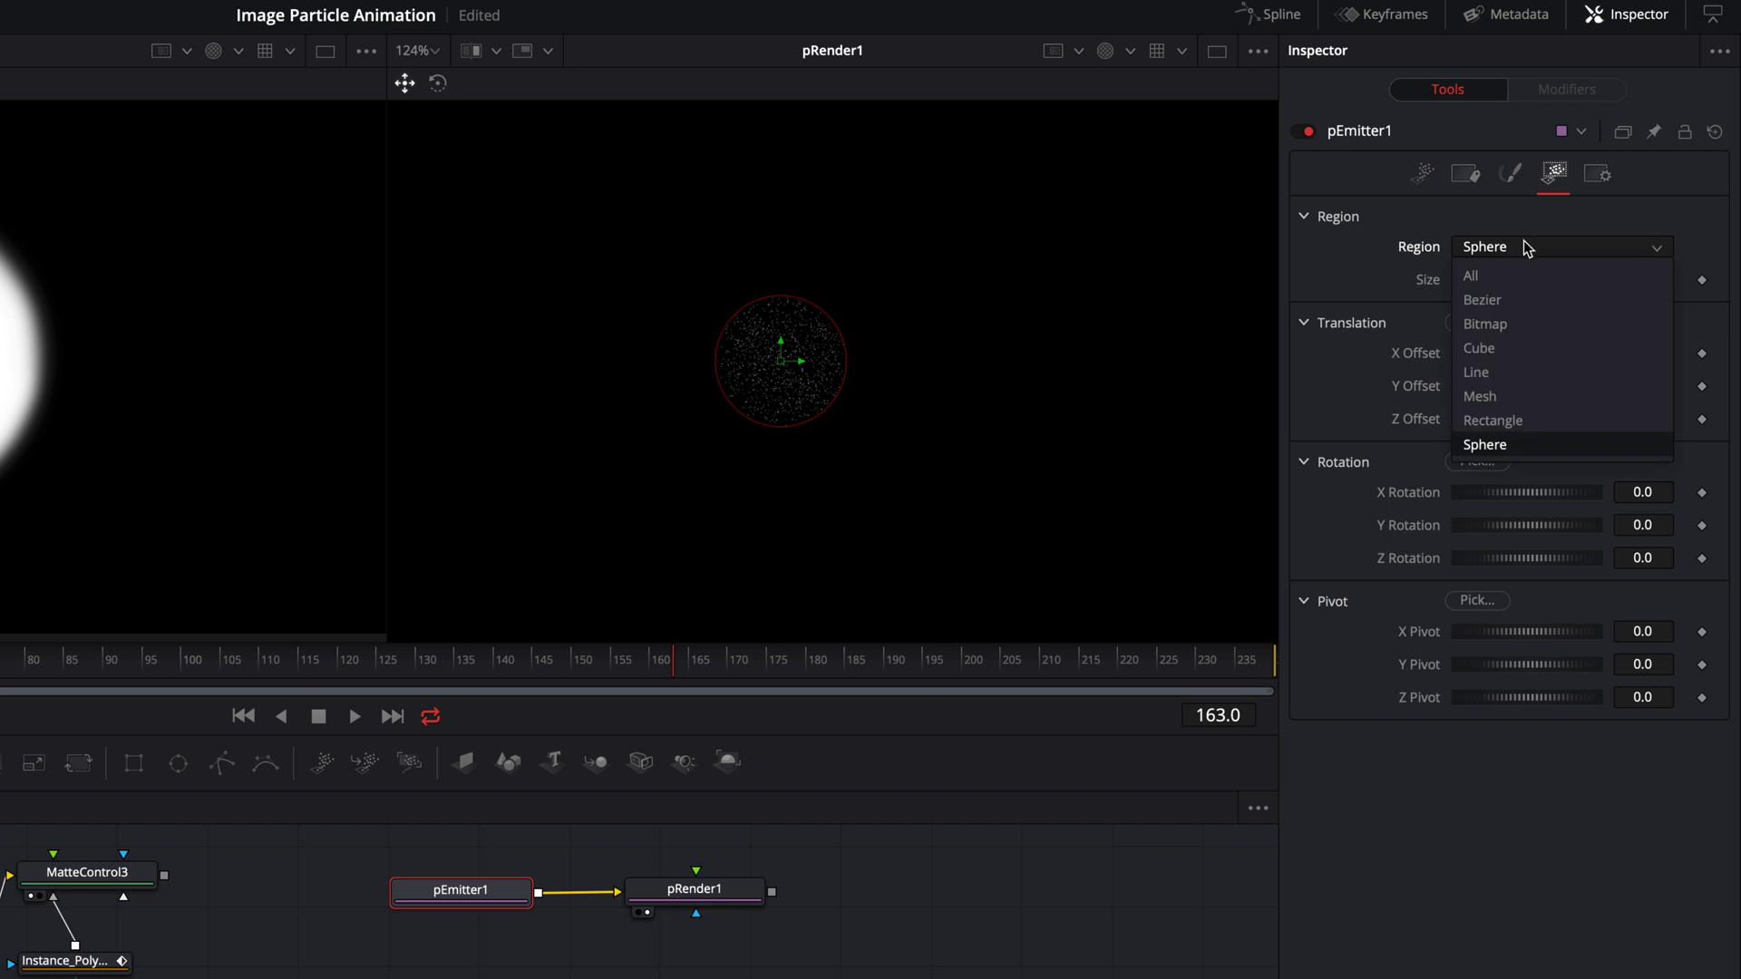
left_click(1498, 325)
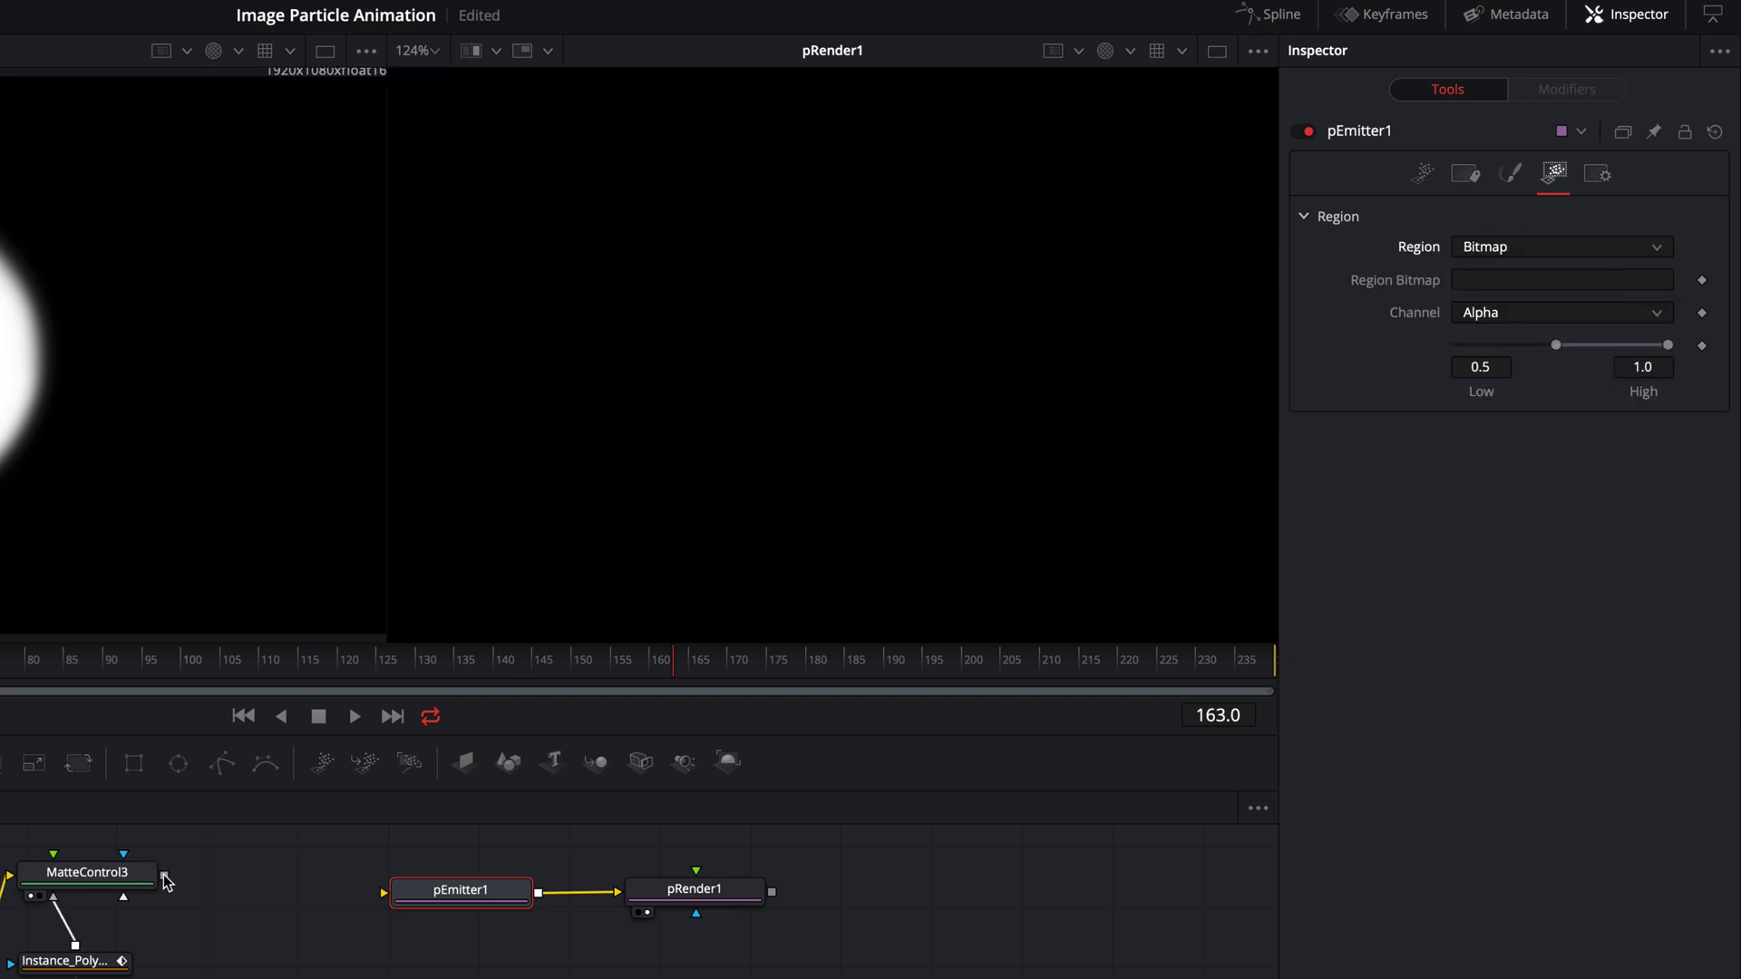
left_click_drag(163, 874, 376, 896)
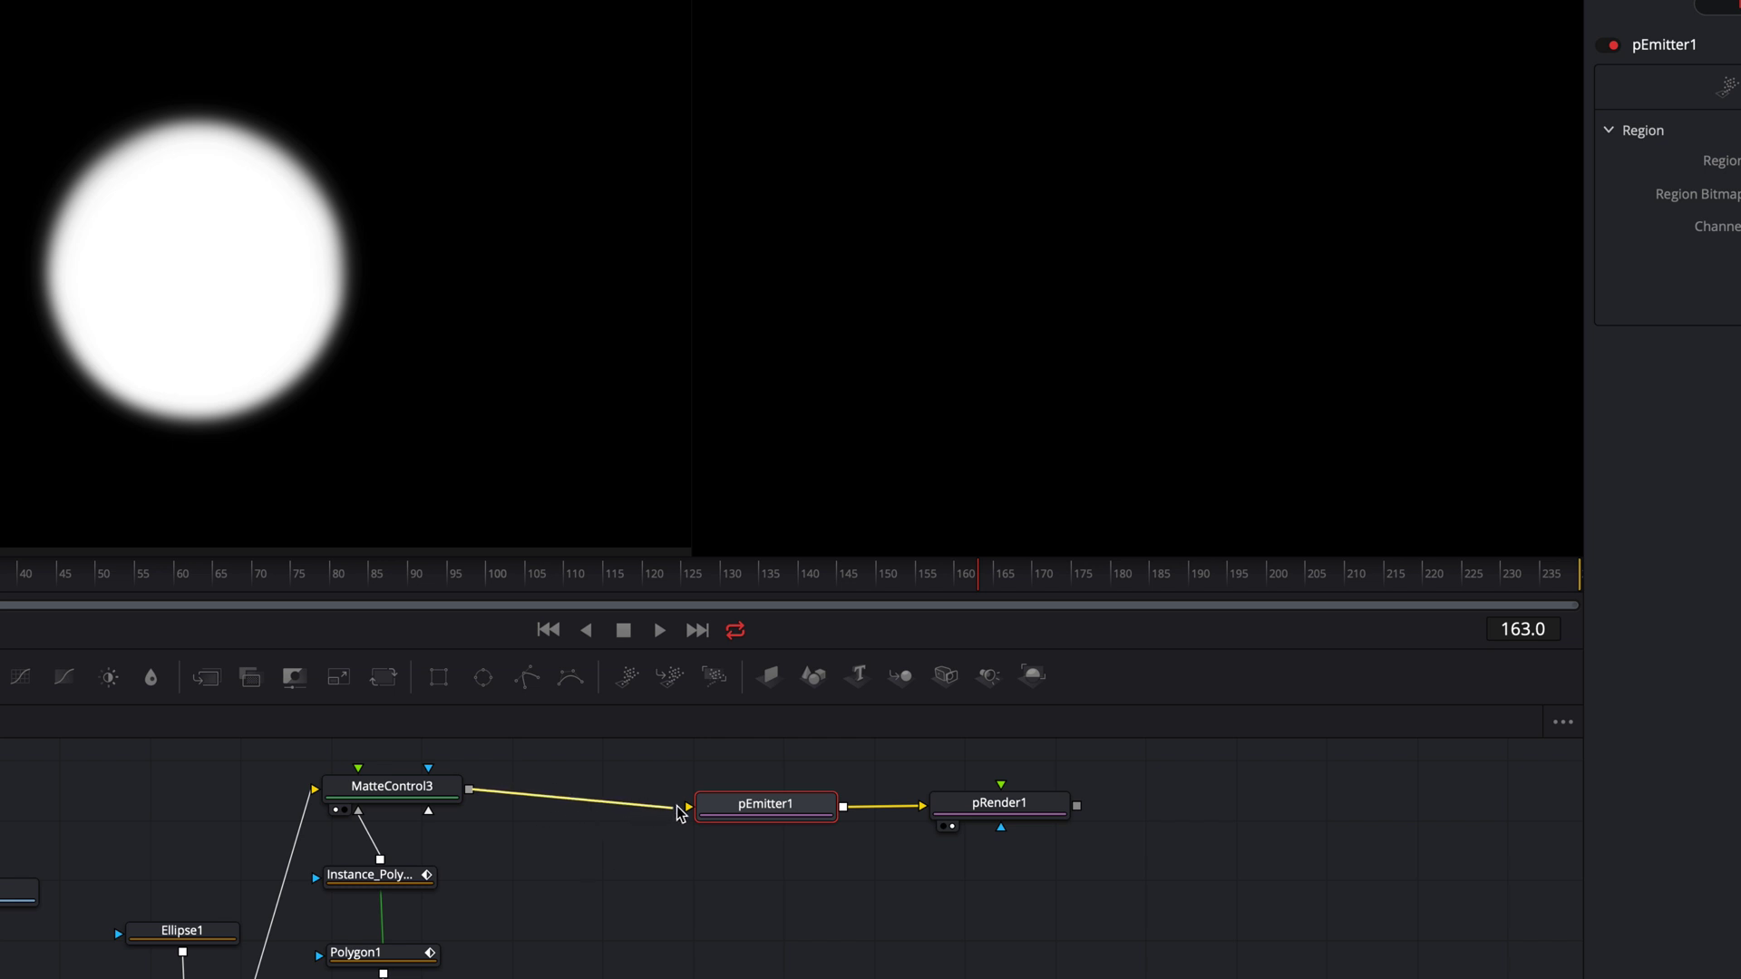
left_click_drag(680, 812, 686, 809)
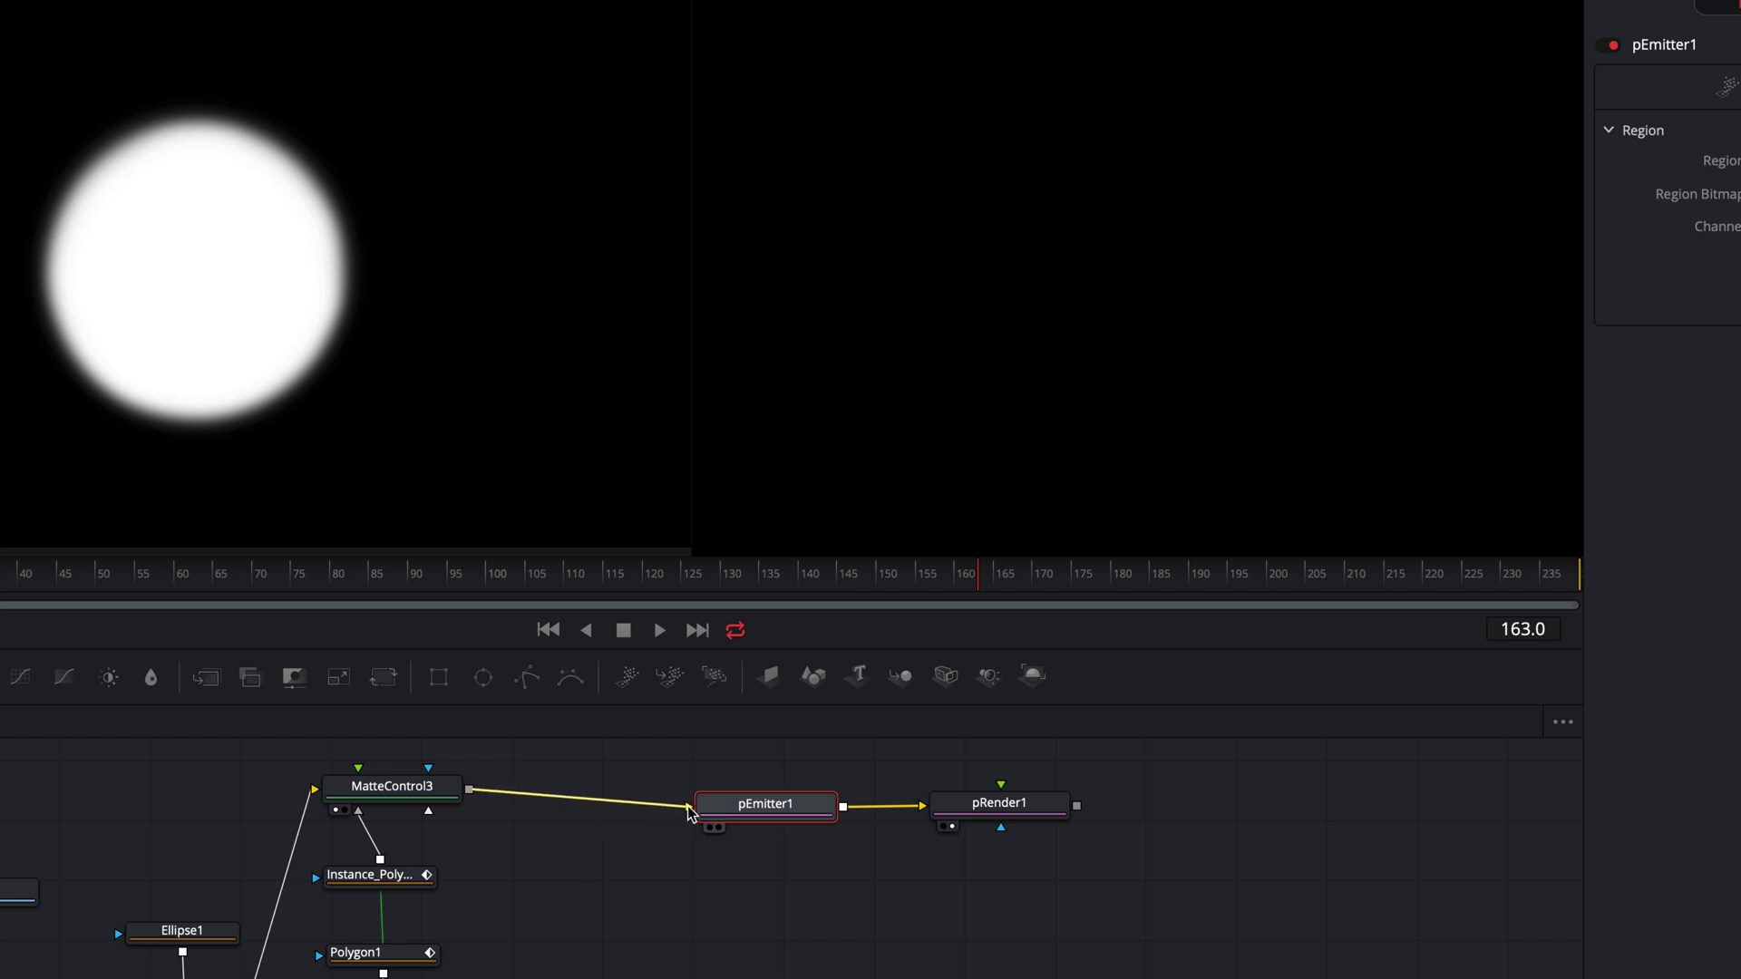
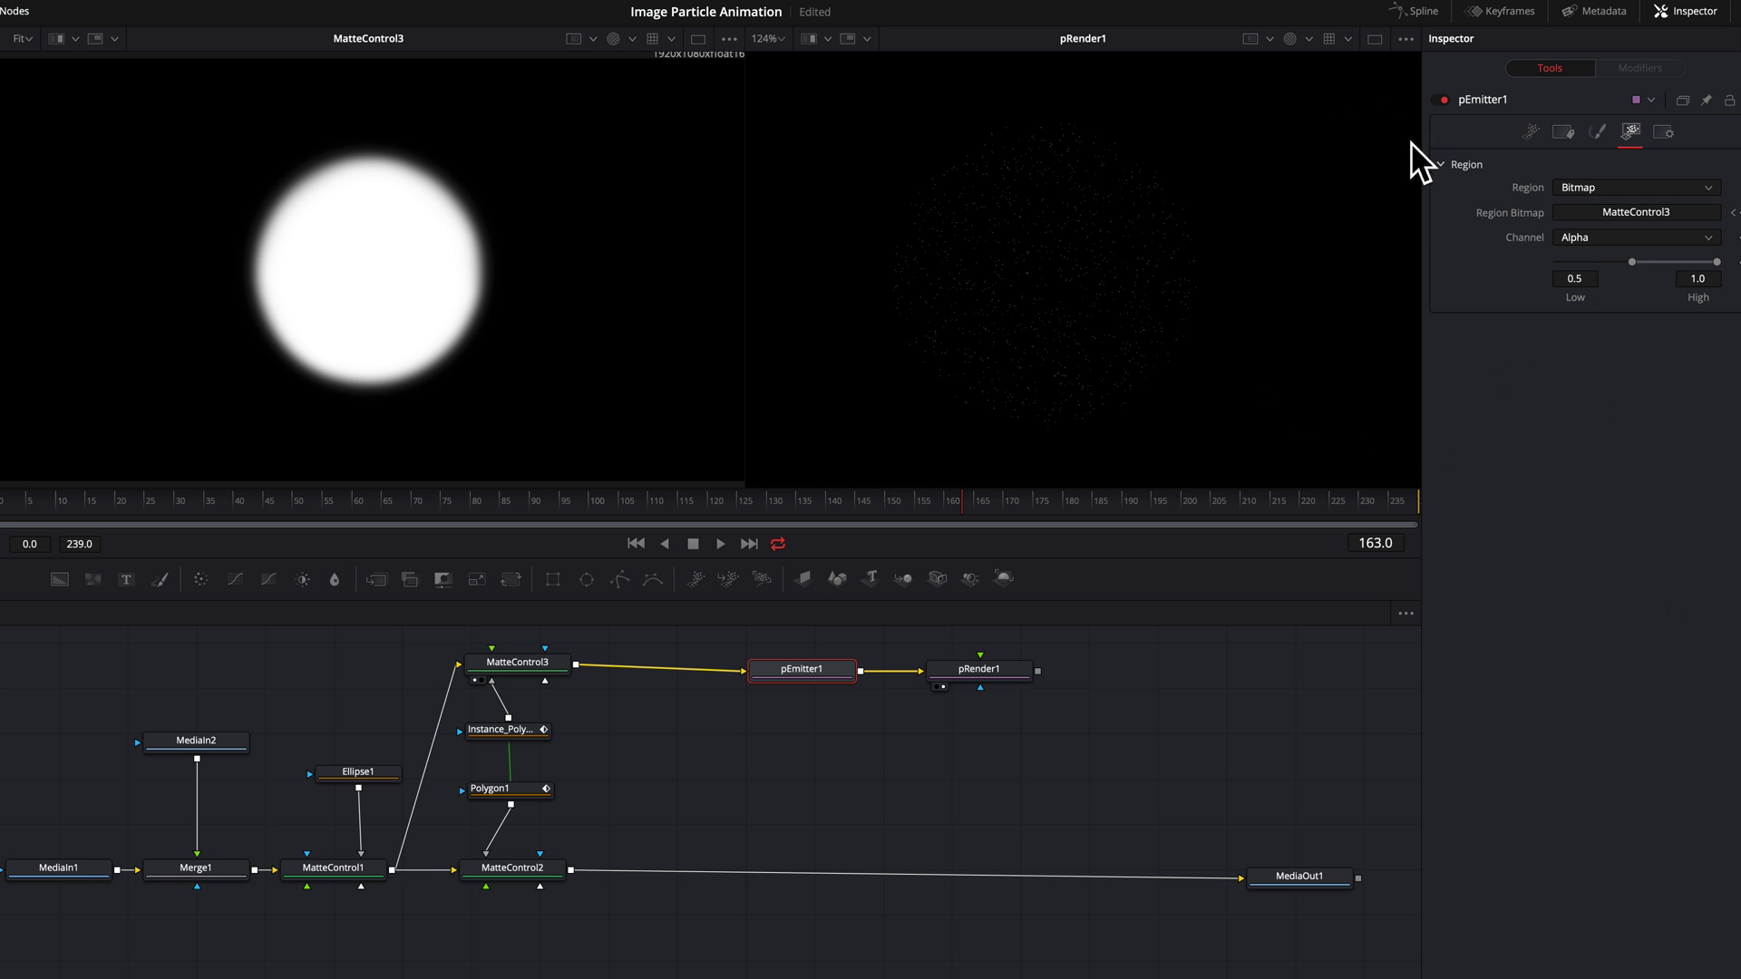
Set pEmitter1's particle number to 500 and its number variance to 50
left_click(1531, 134)
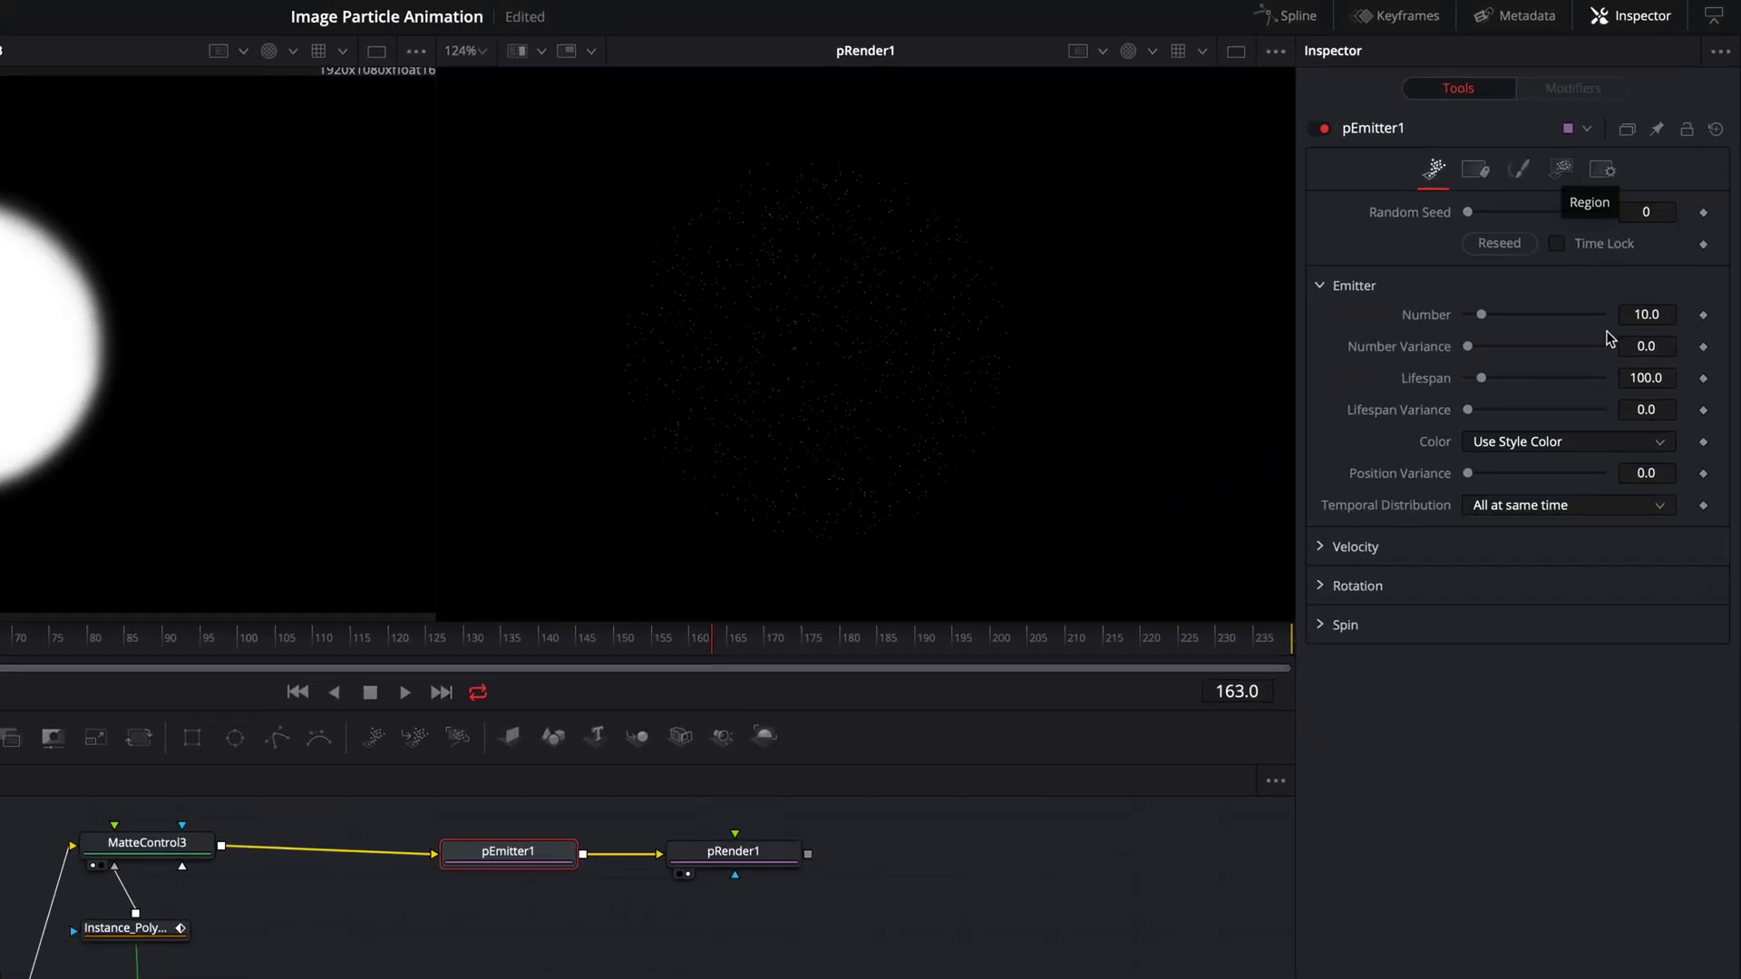
left_click(1642, 314)
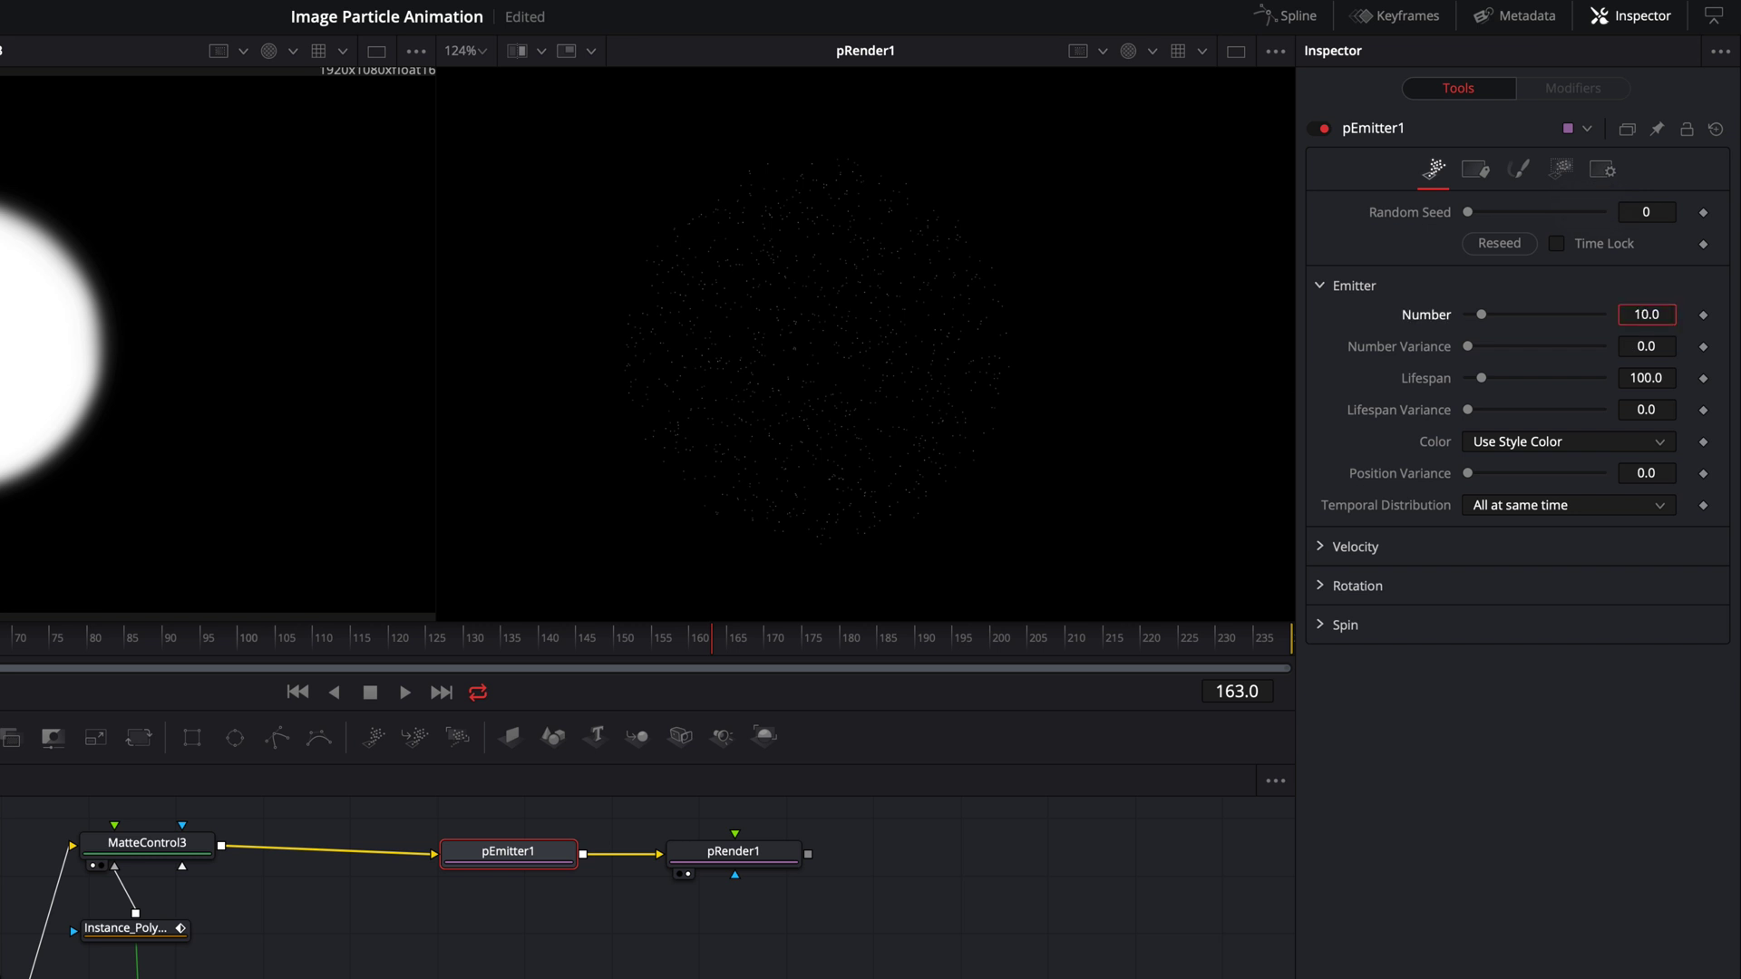
key("BackSpace")
type("50")
left_click(1643, 346)
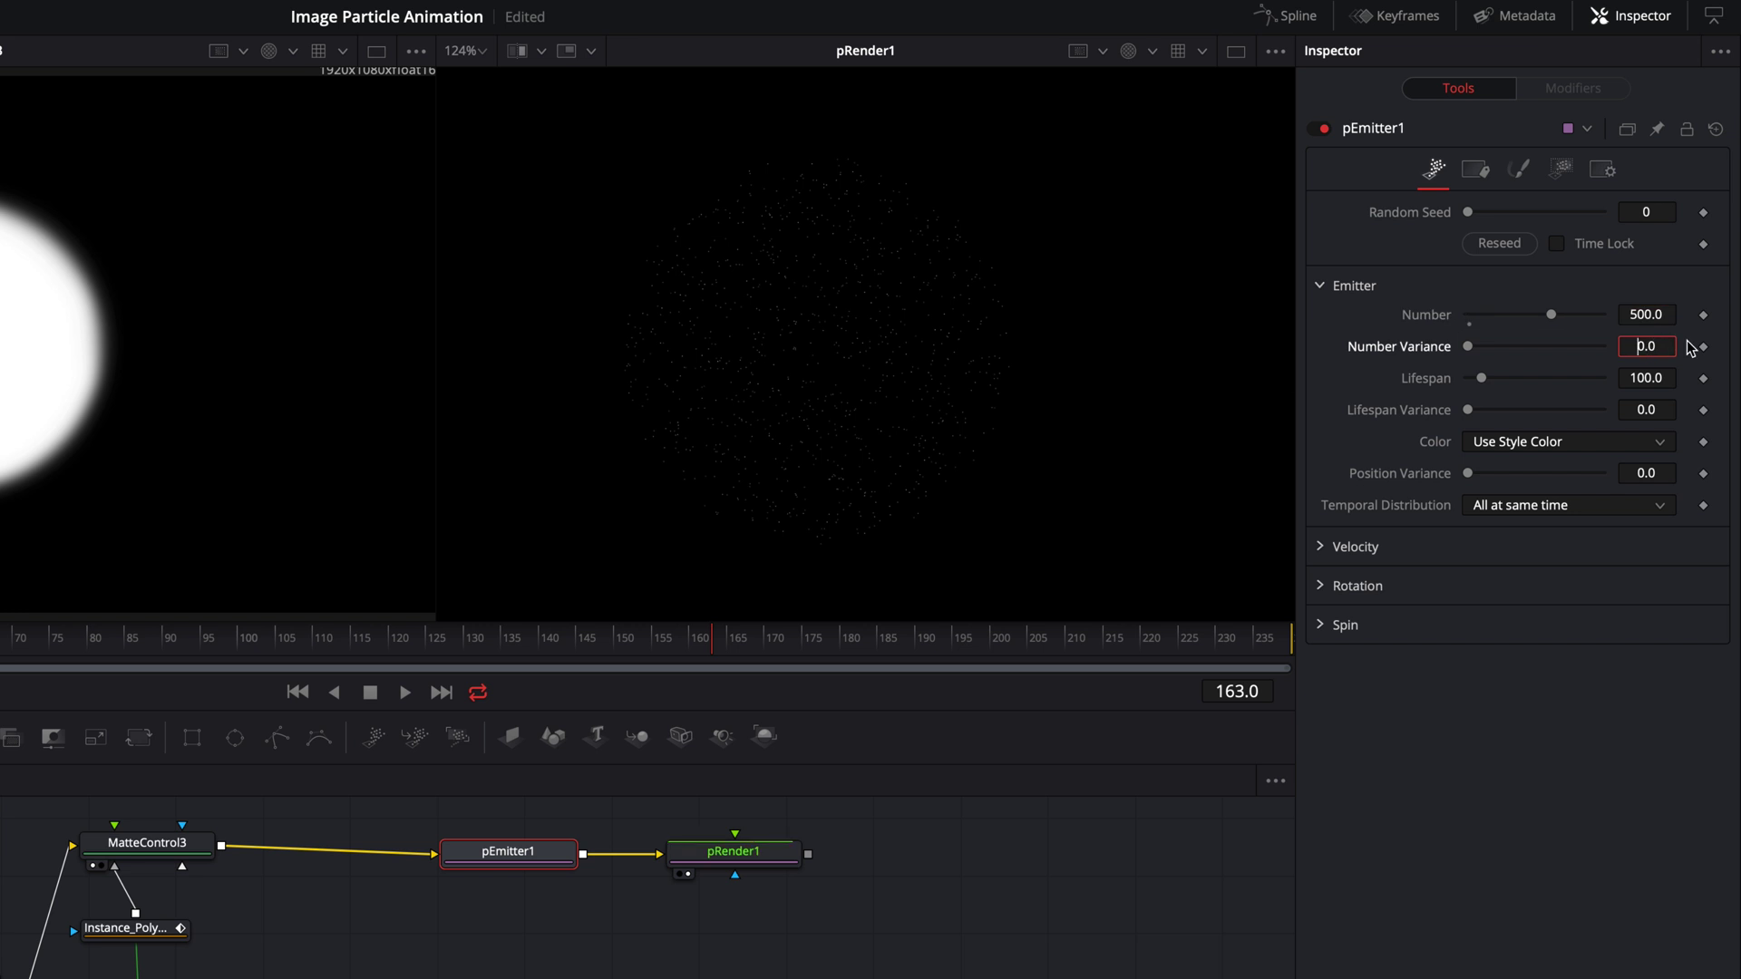
type("50")
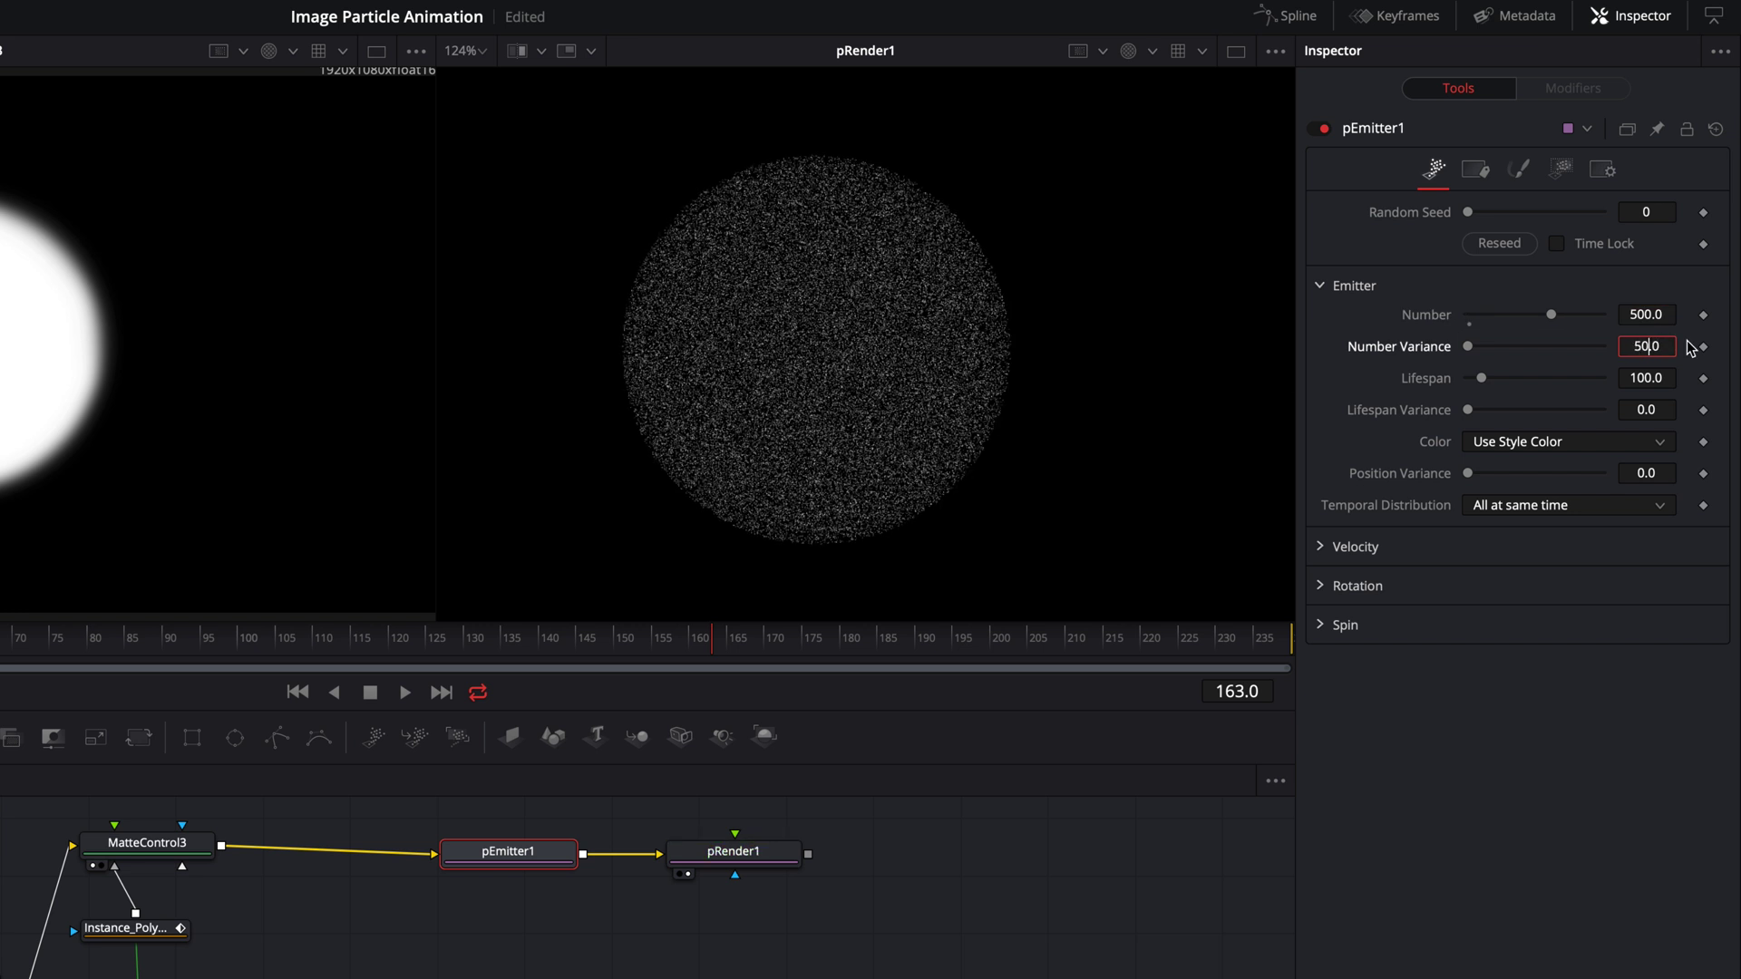
key("Tab")
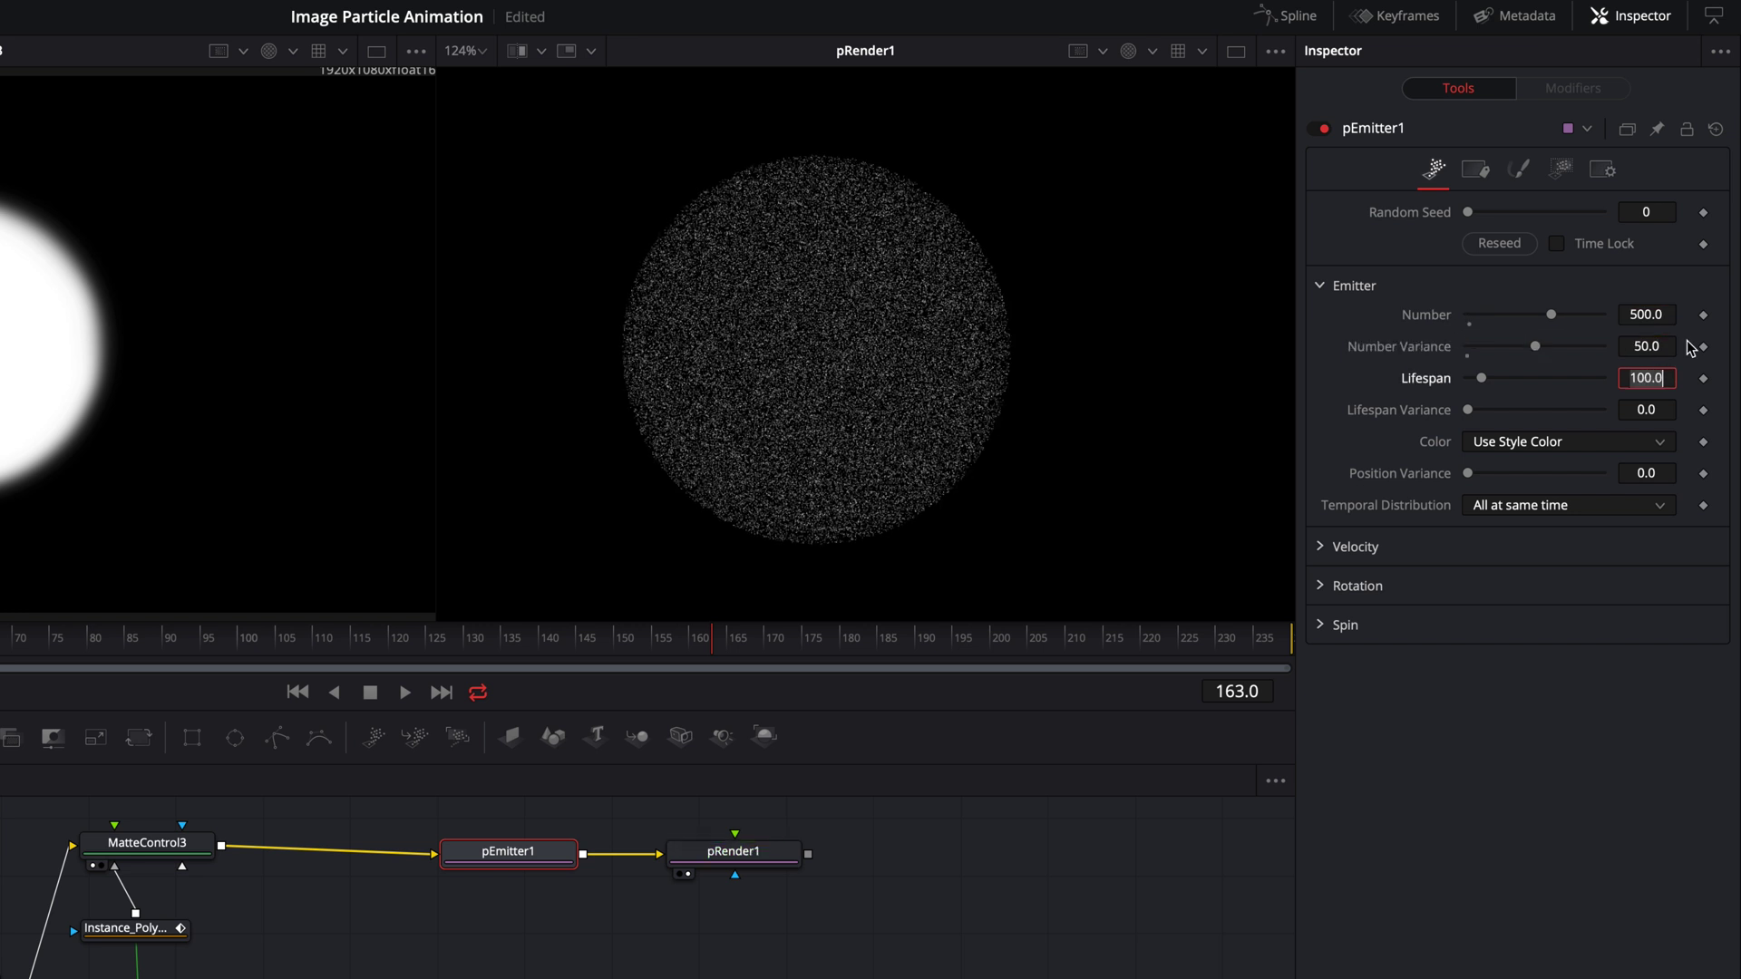
Set pEmitter1's particle lifespan to 50 and its lifespan variance to 20
type("50")
key("Tab")
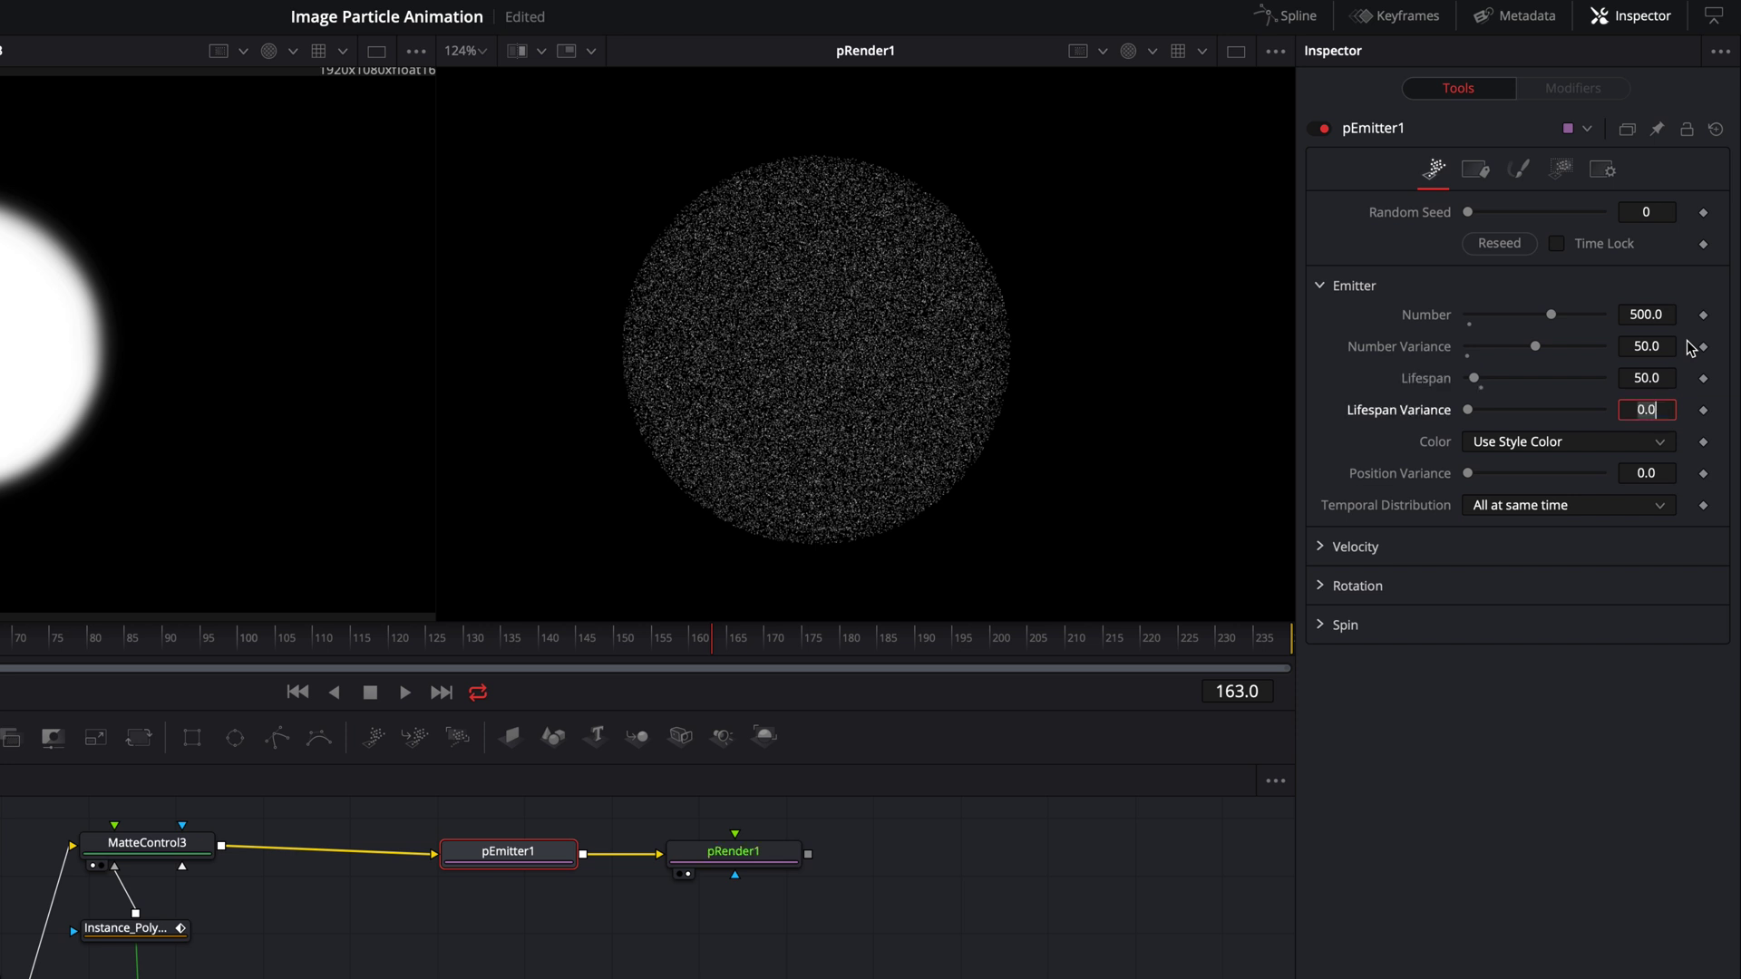
type("20")
key("Tab")
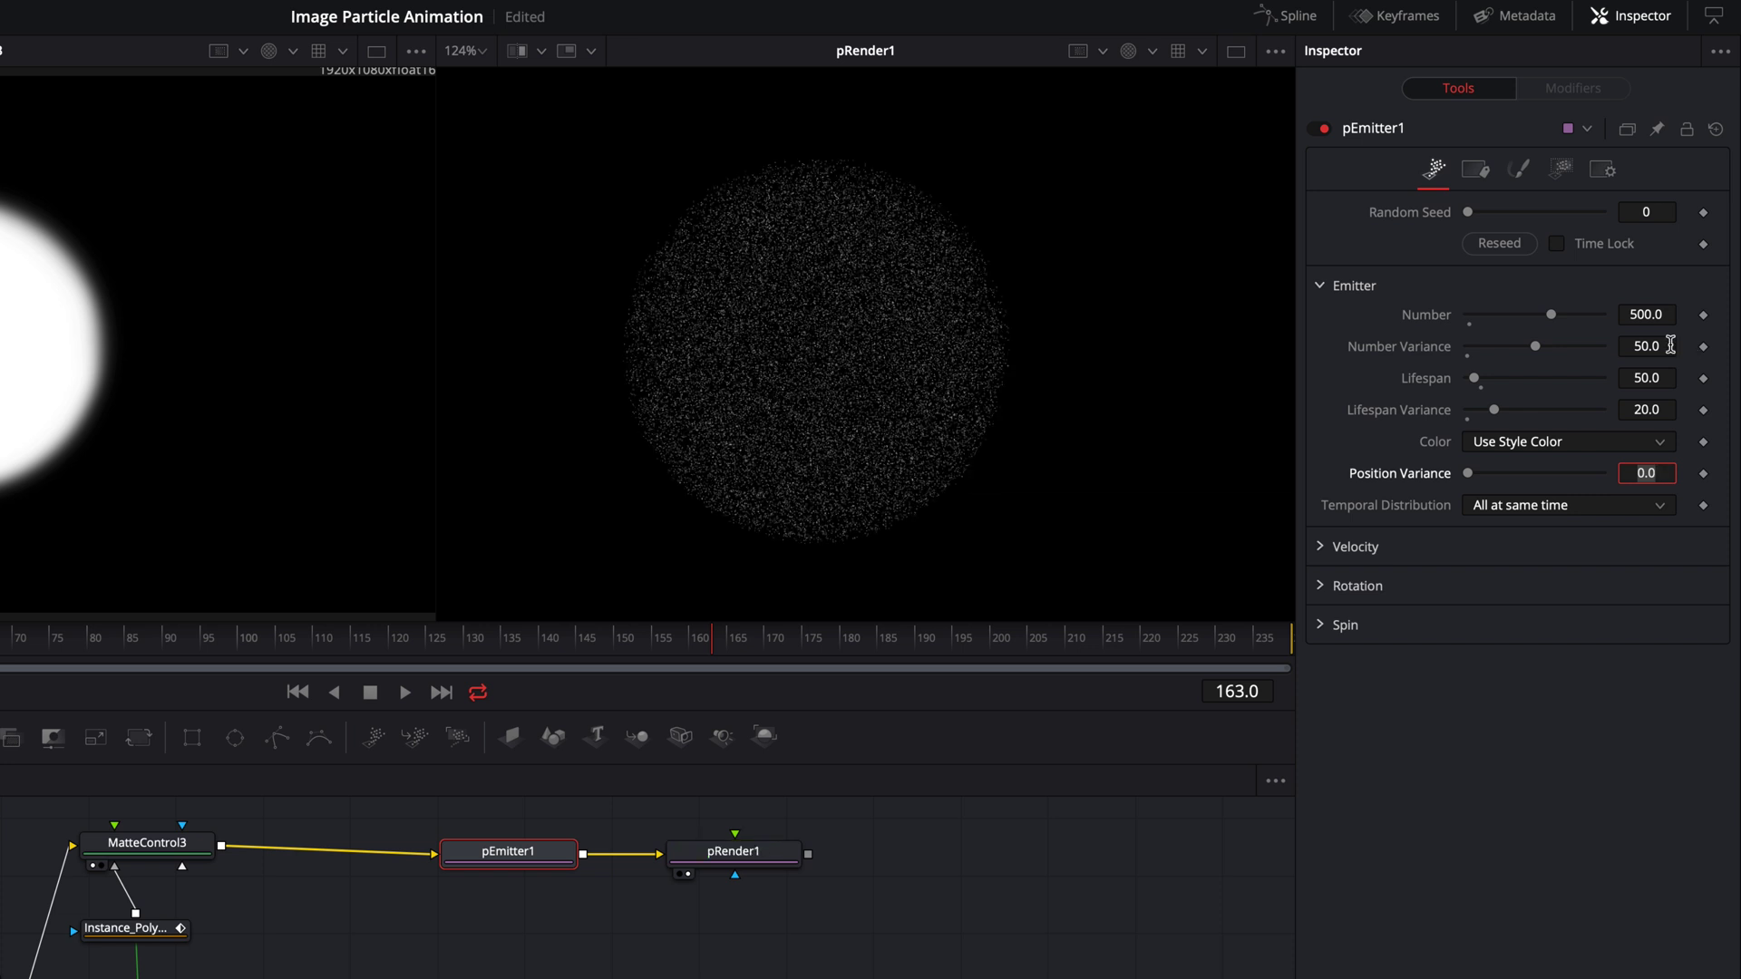
Set pEmitter1's particle size to 0.3 and its size variance to 0.1
left_click(1515, 178)
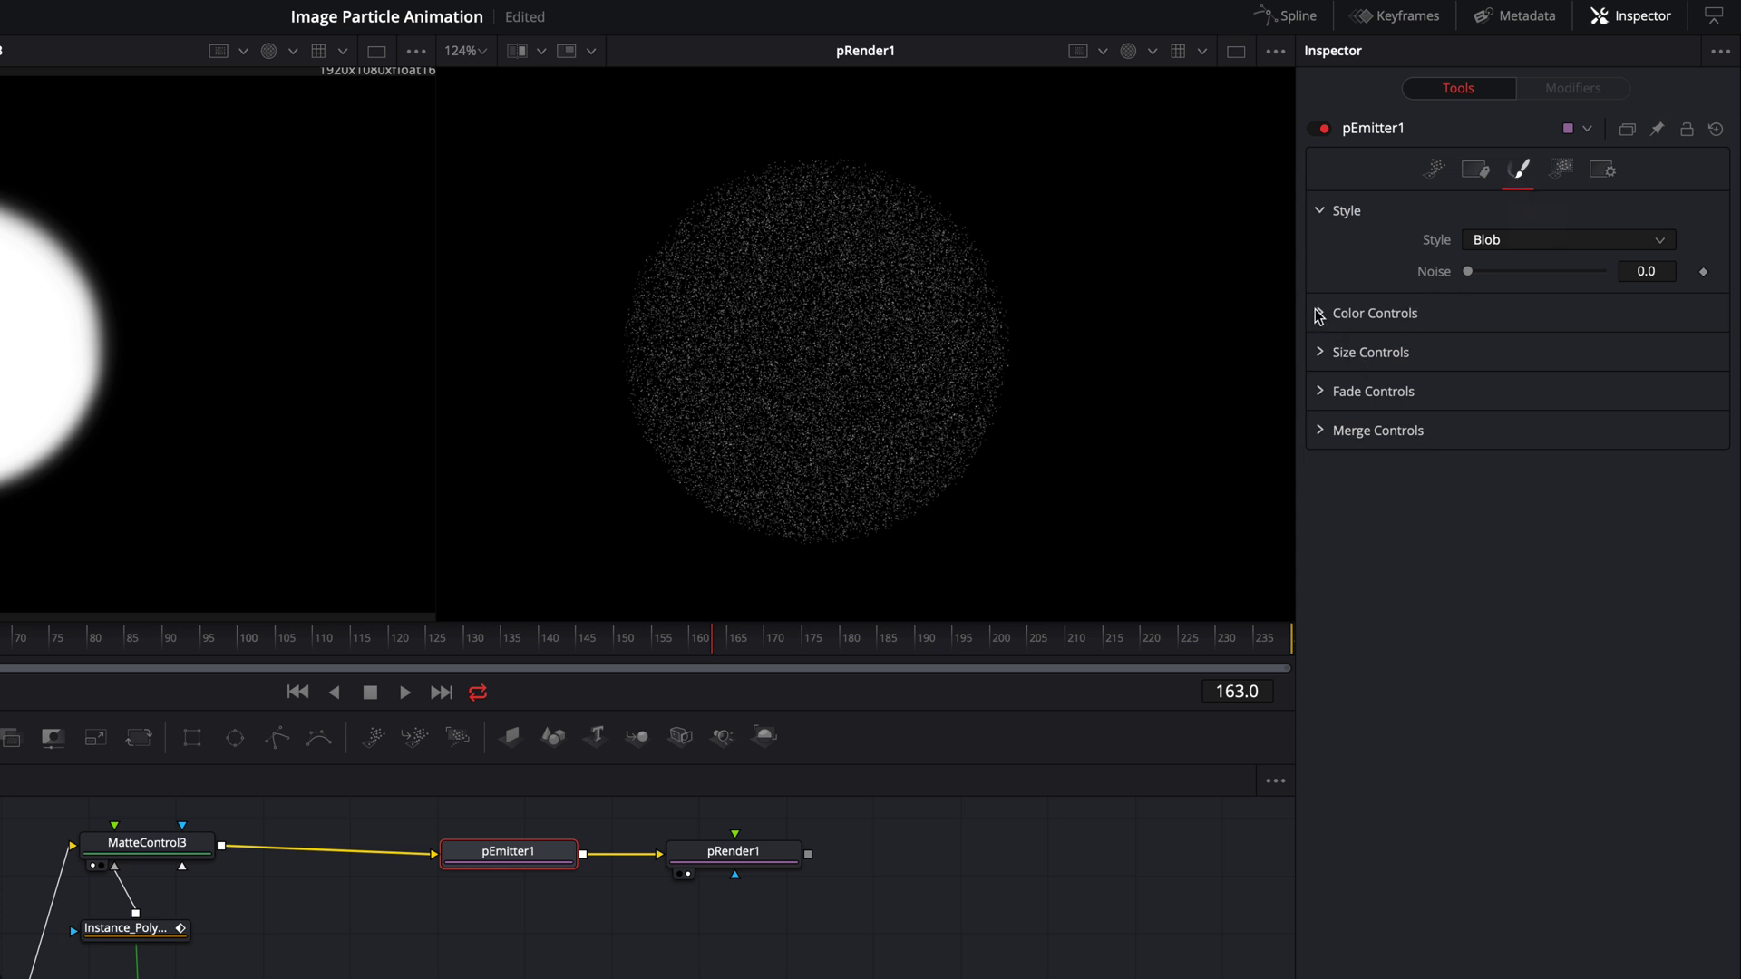
left_click(1319, 355)
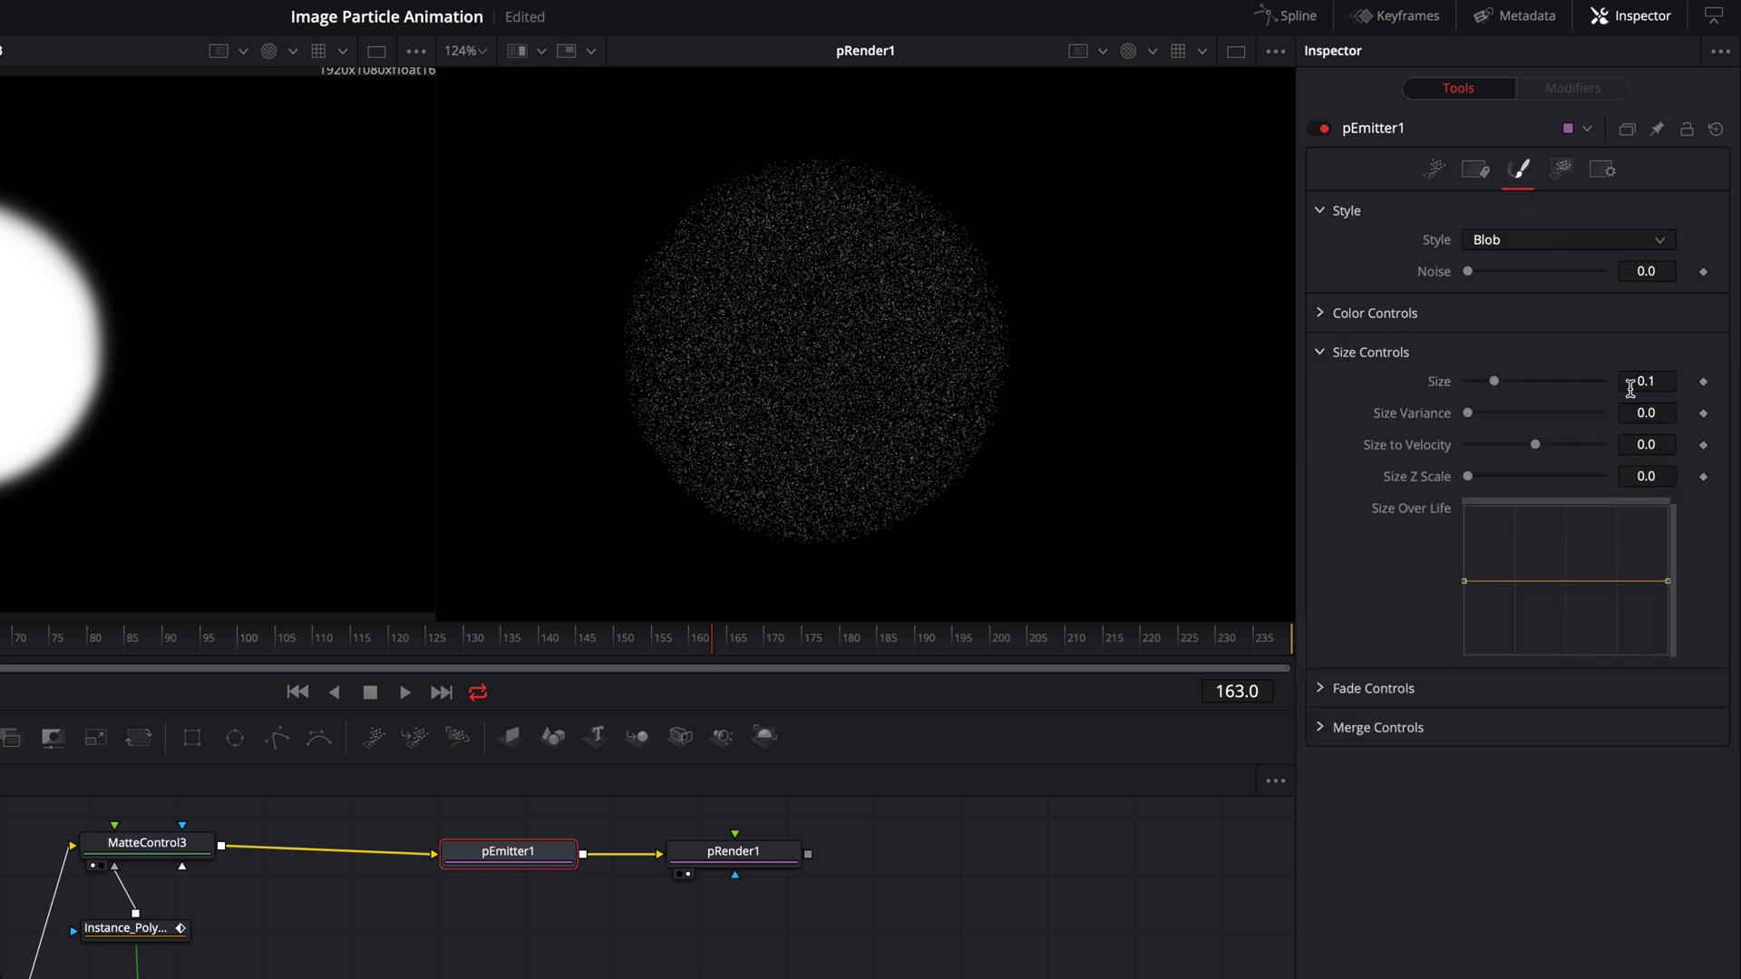
left_click(1662, 382)
type("3")
key("Tab")
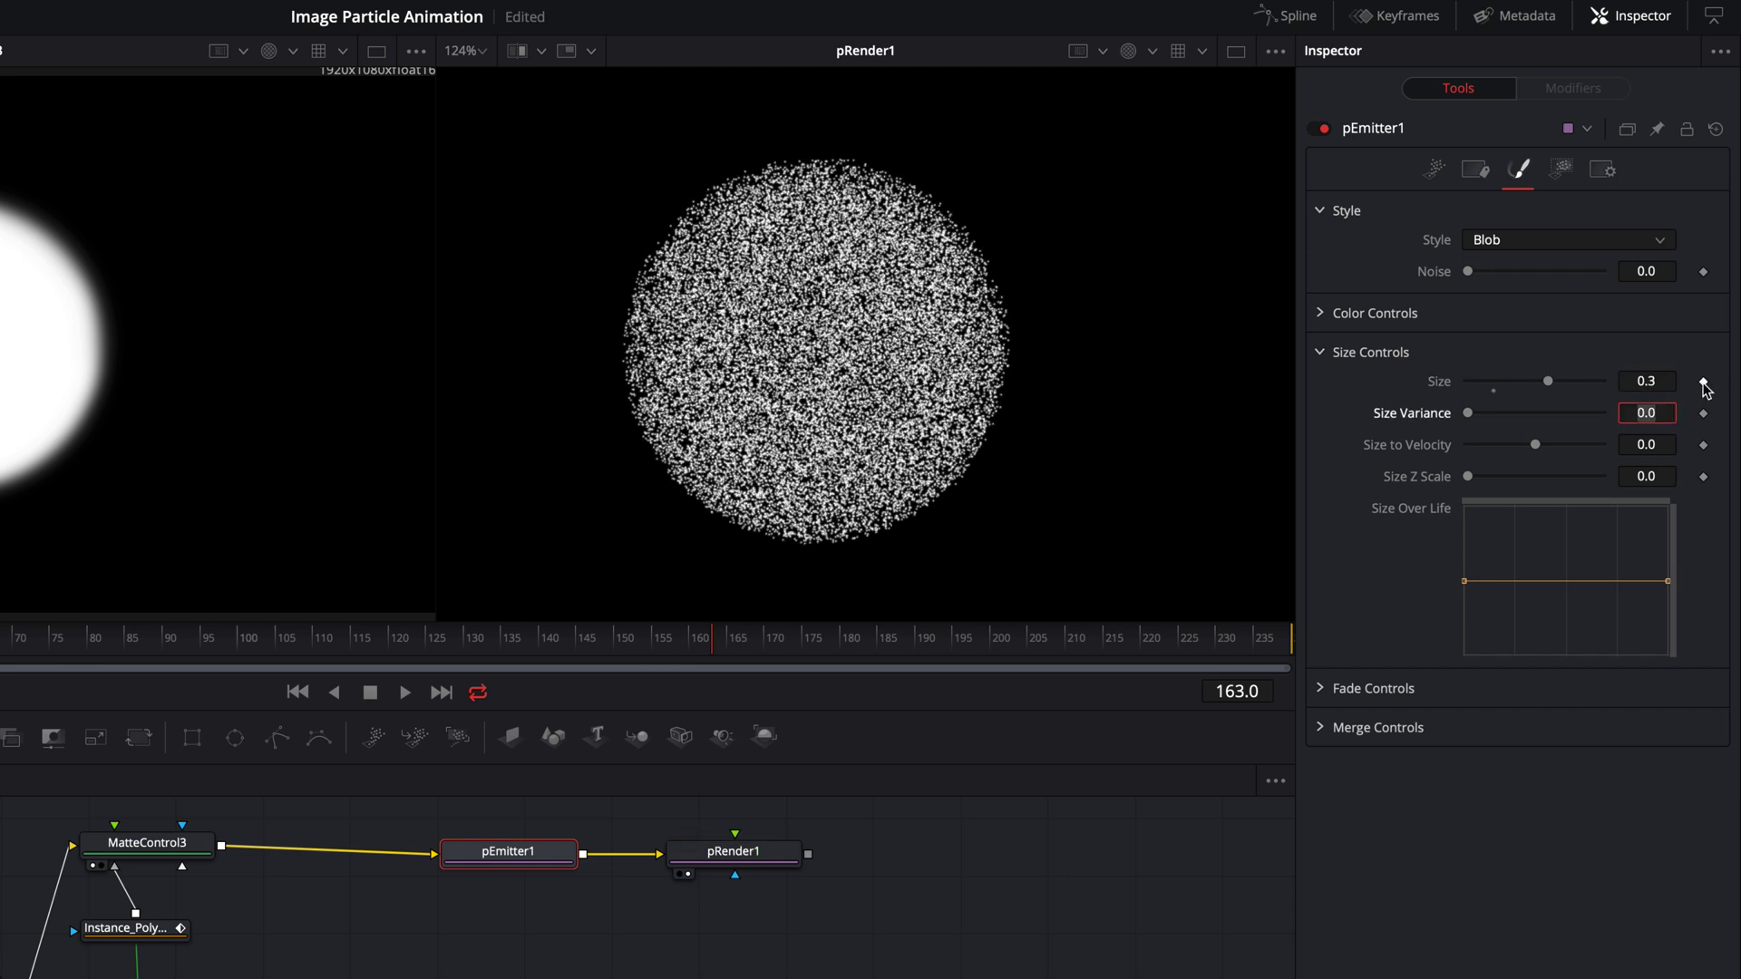
type("0.1")
key("Tab")
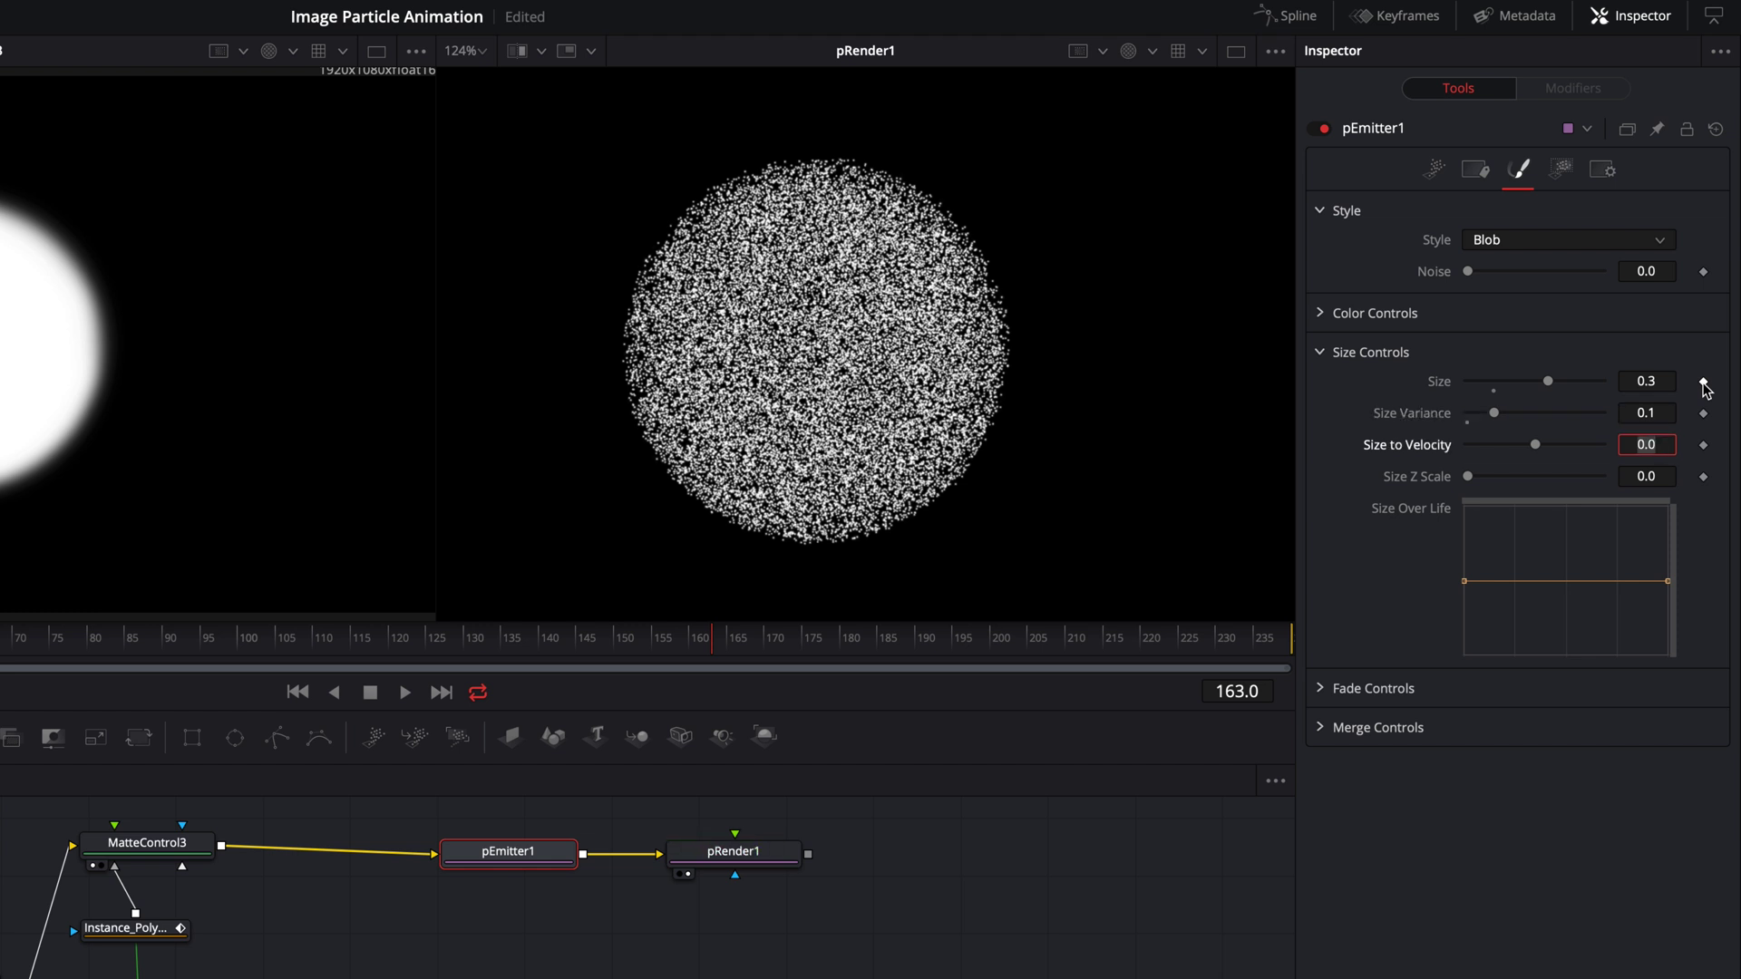
Increase pEmitter1's particle size variance to 0.2
left_click(1319, 353)
left_click(1319, 352)
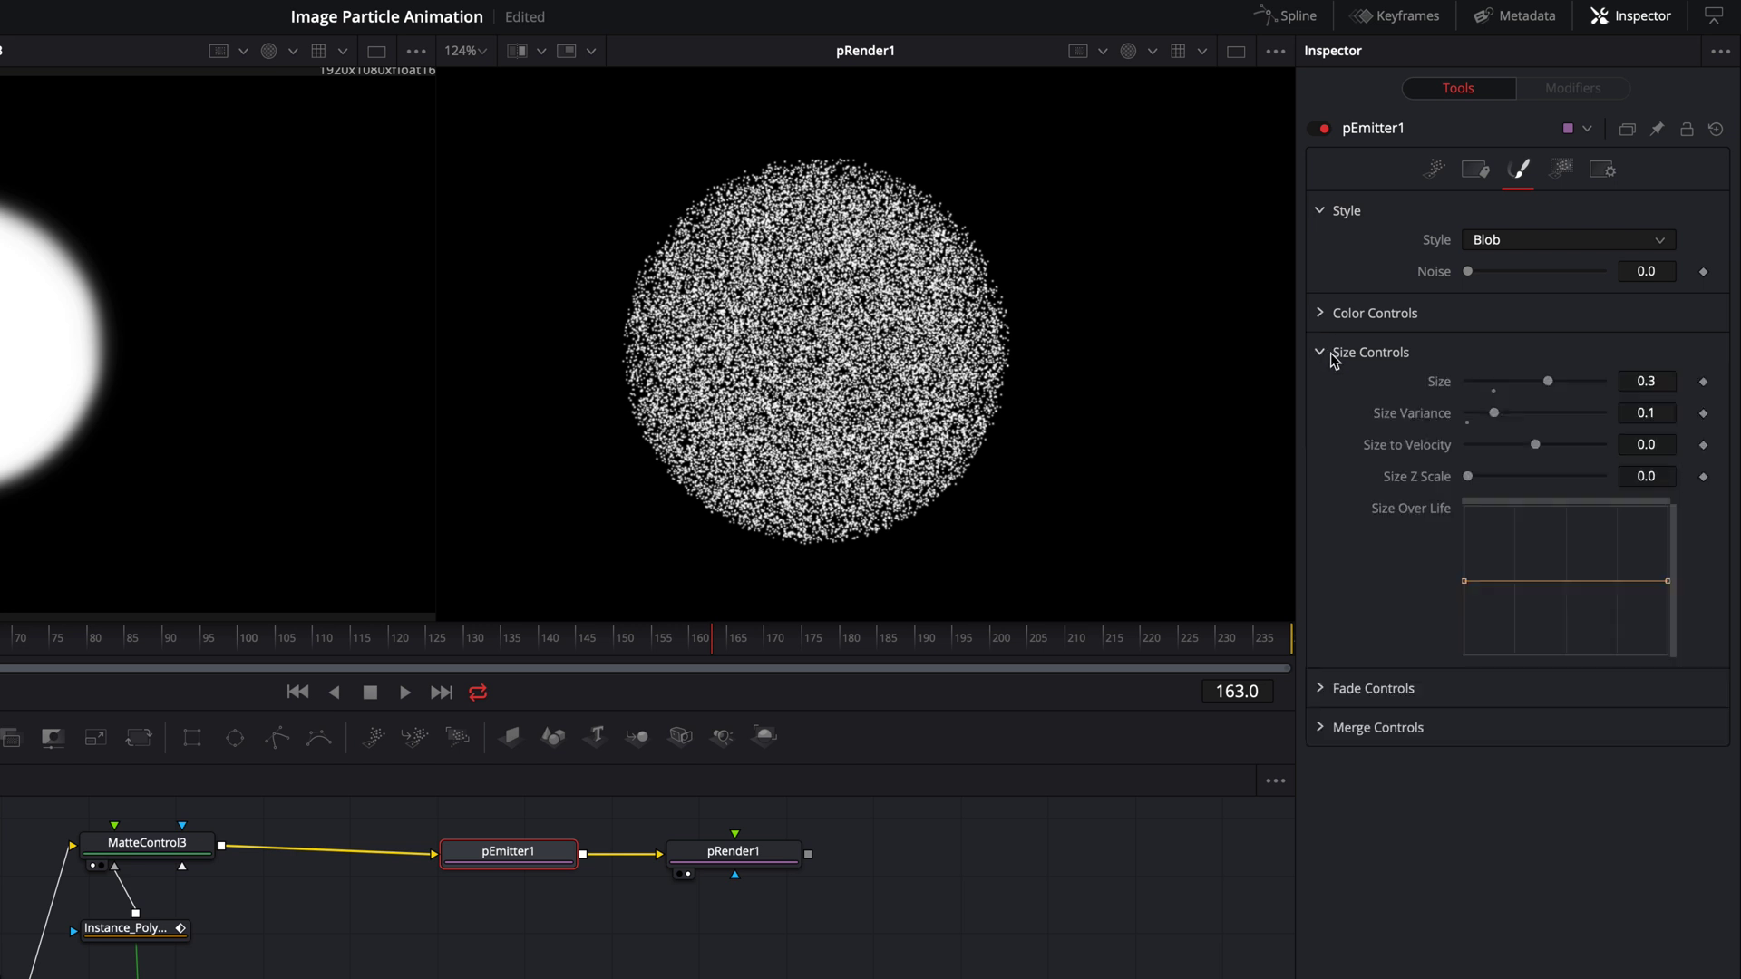
left_click(1671, 412)
key("Tab")
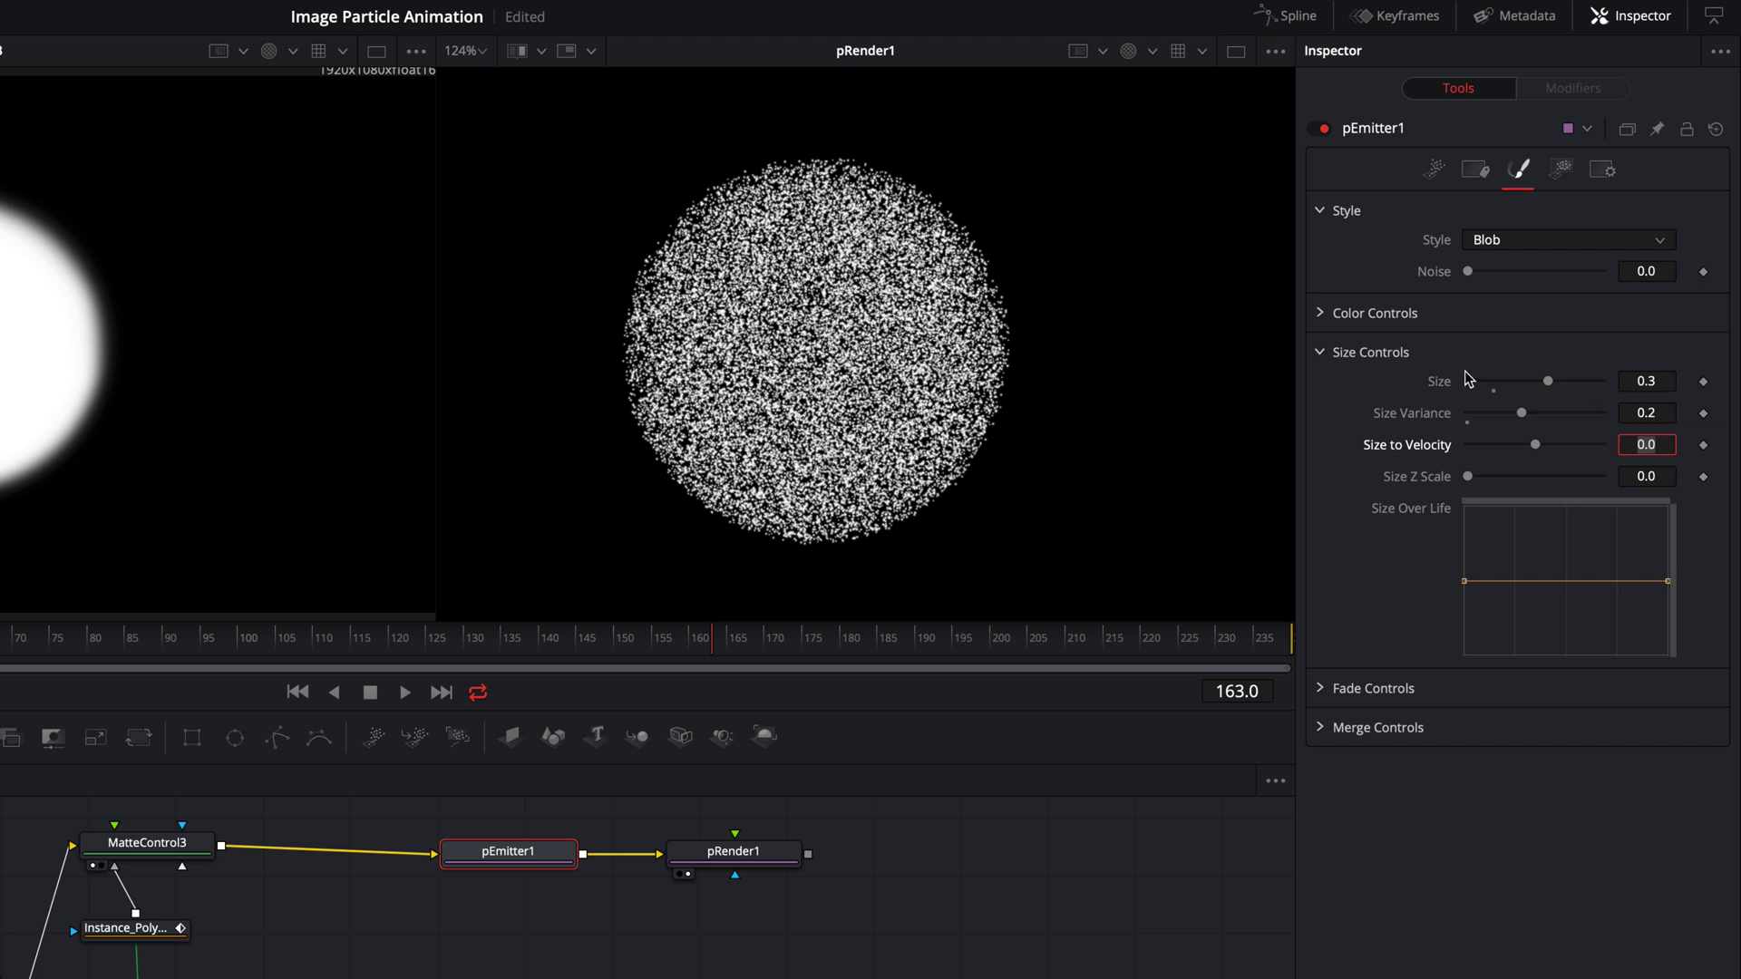
Add a stop at 1.0 to pEmitter1's Color Over Life gradient and make it black with alpha 0
left_click(1319, 352)
left_click(1321, 314)
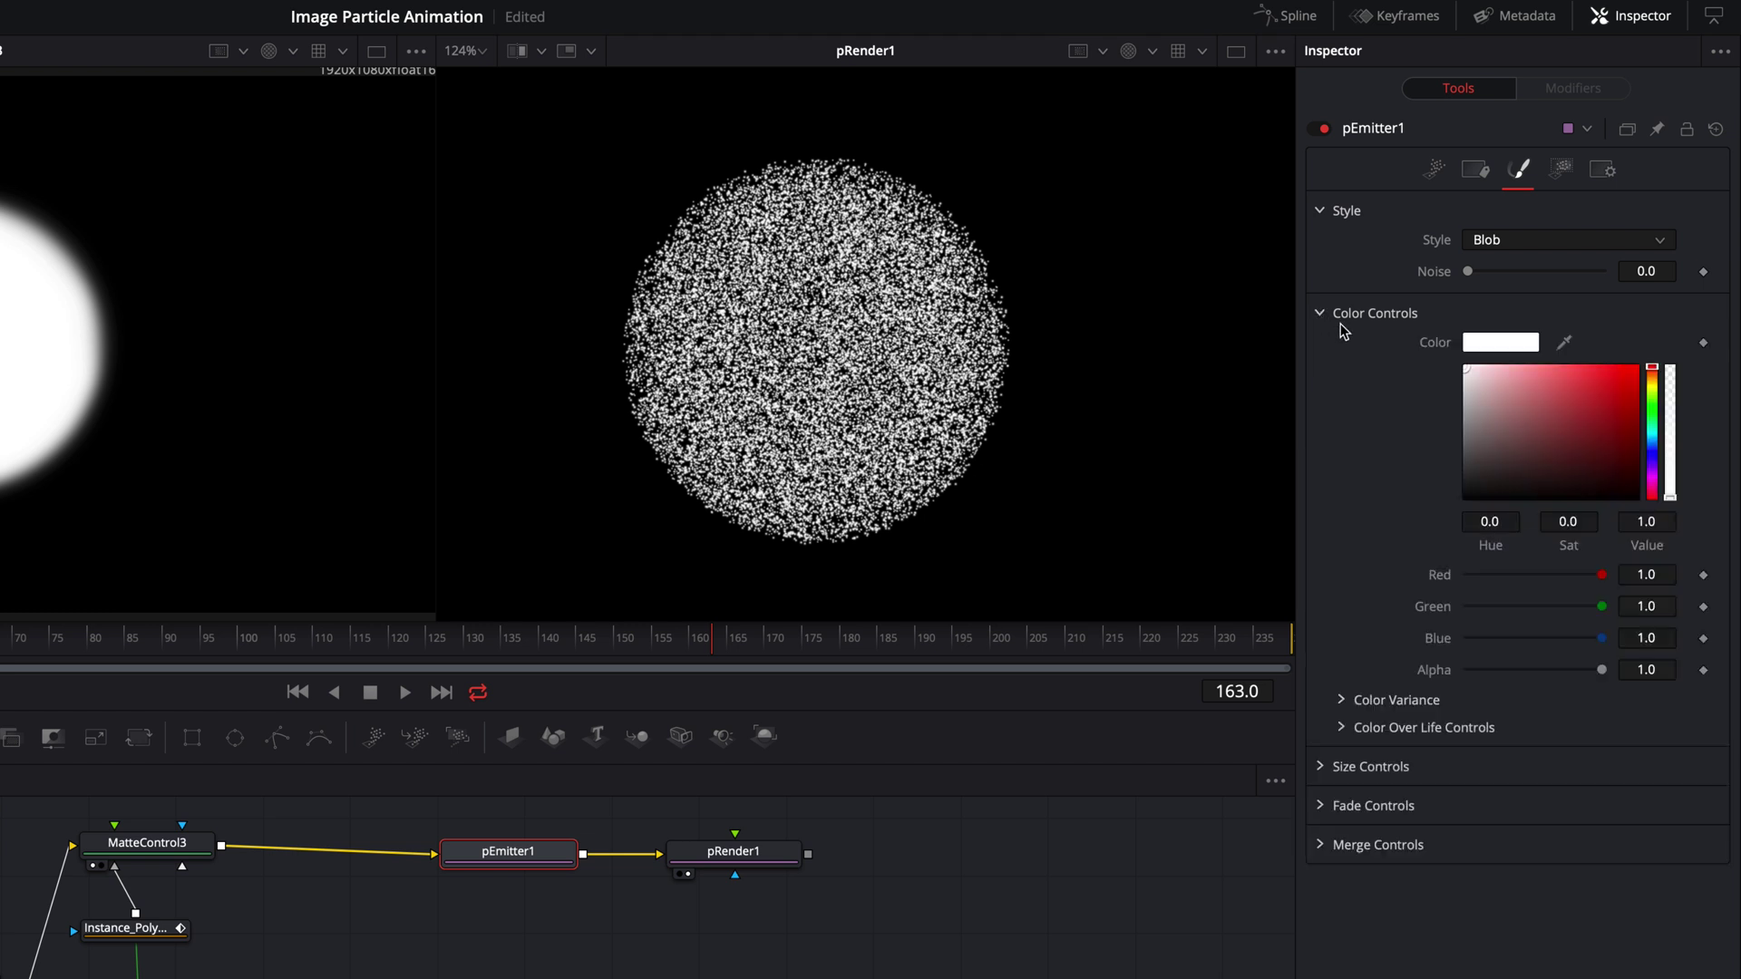
left_click(1340, 730)
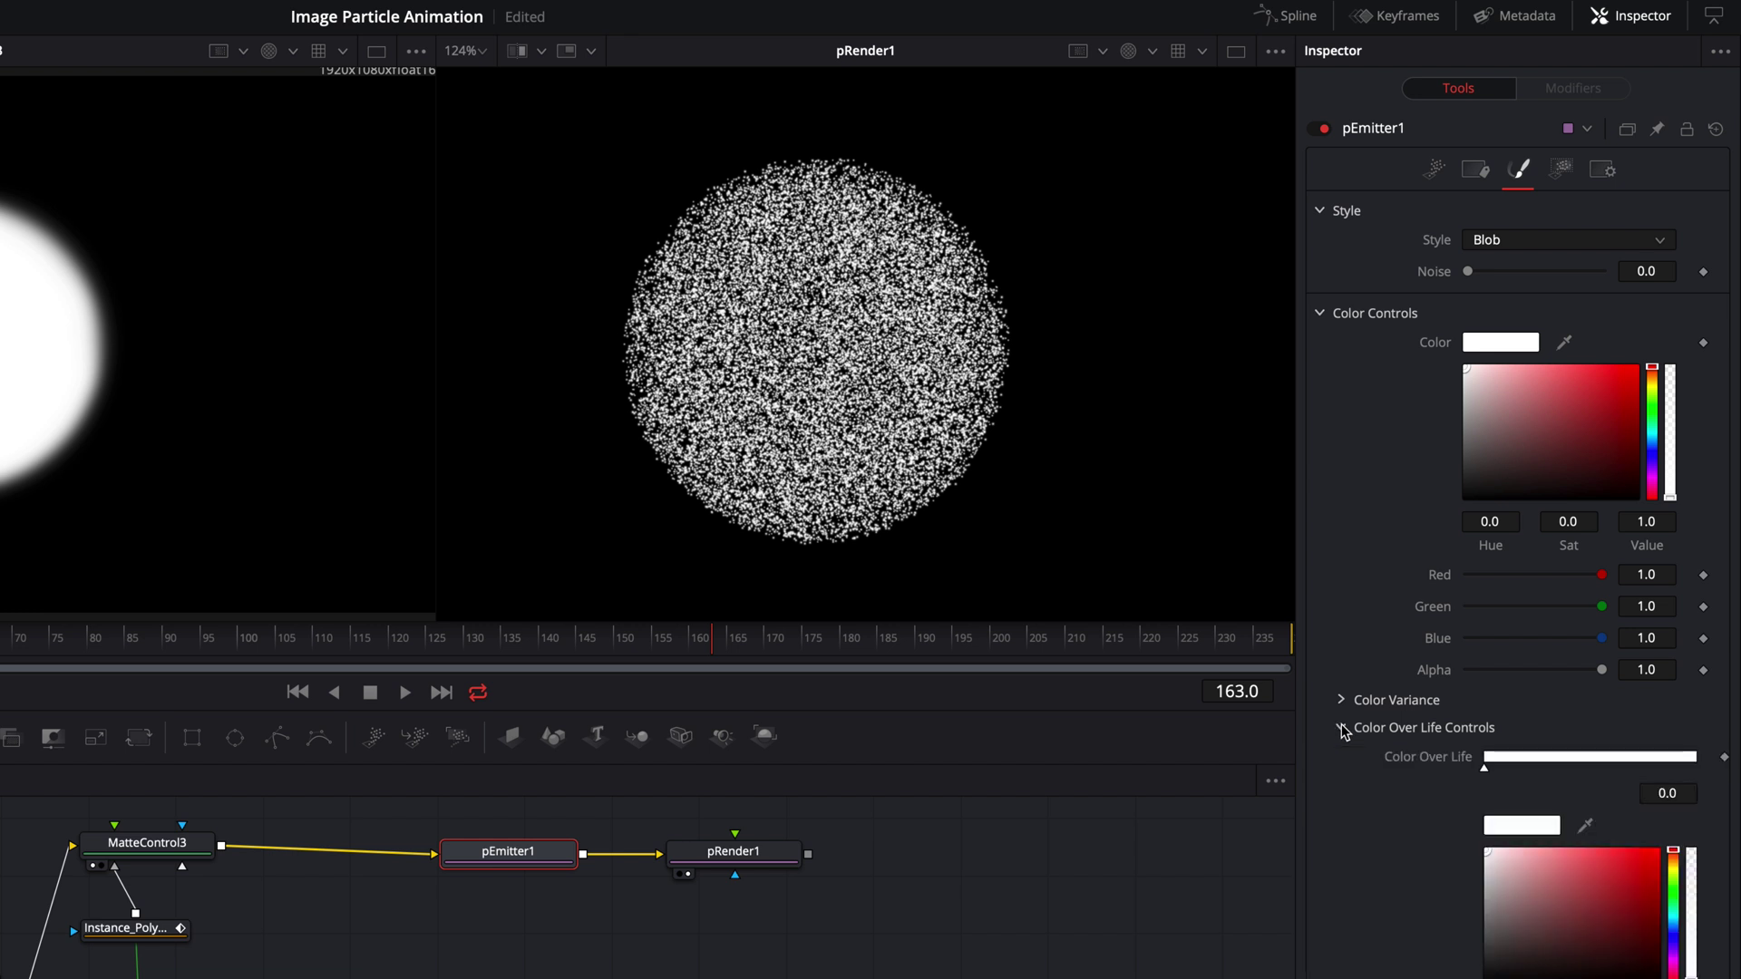
left_click(1697, 769)
left_click(1523, 834)
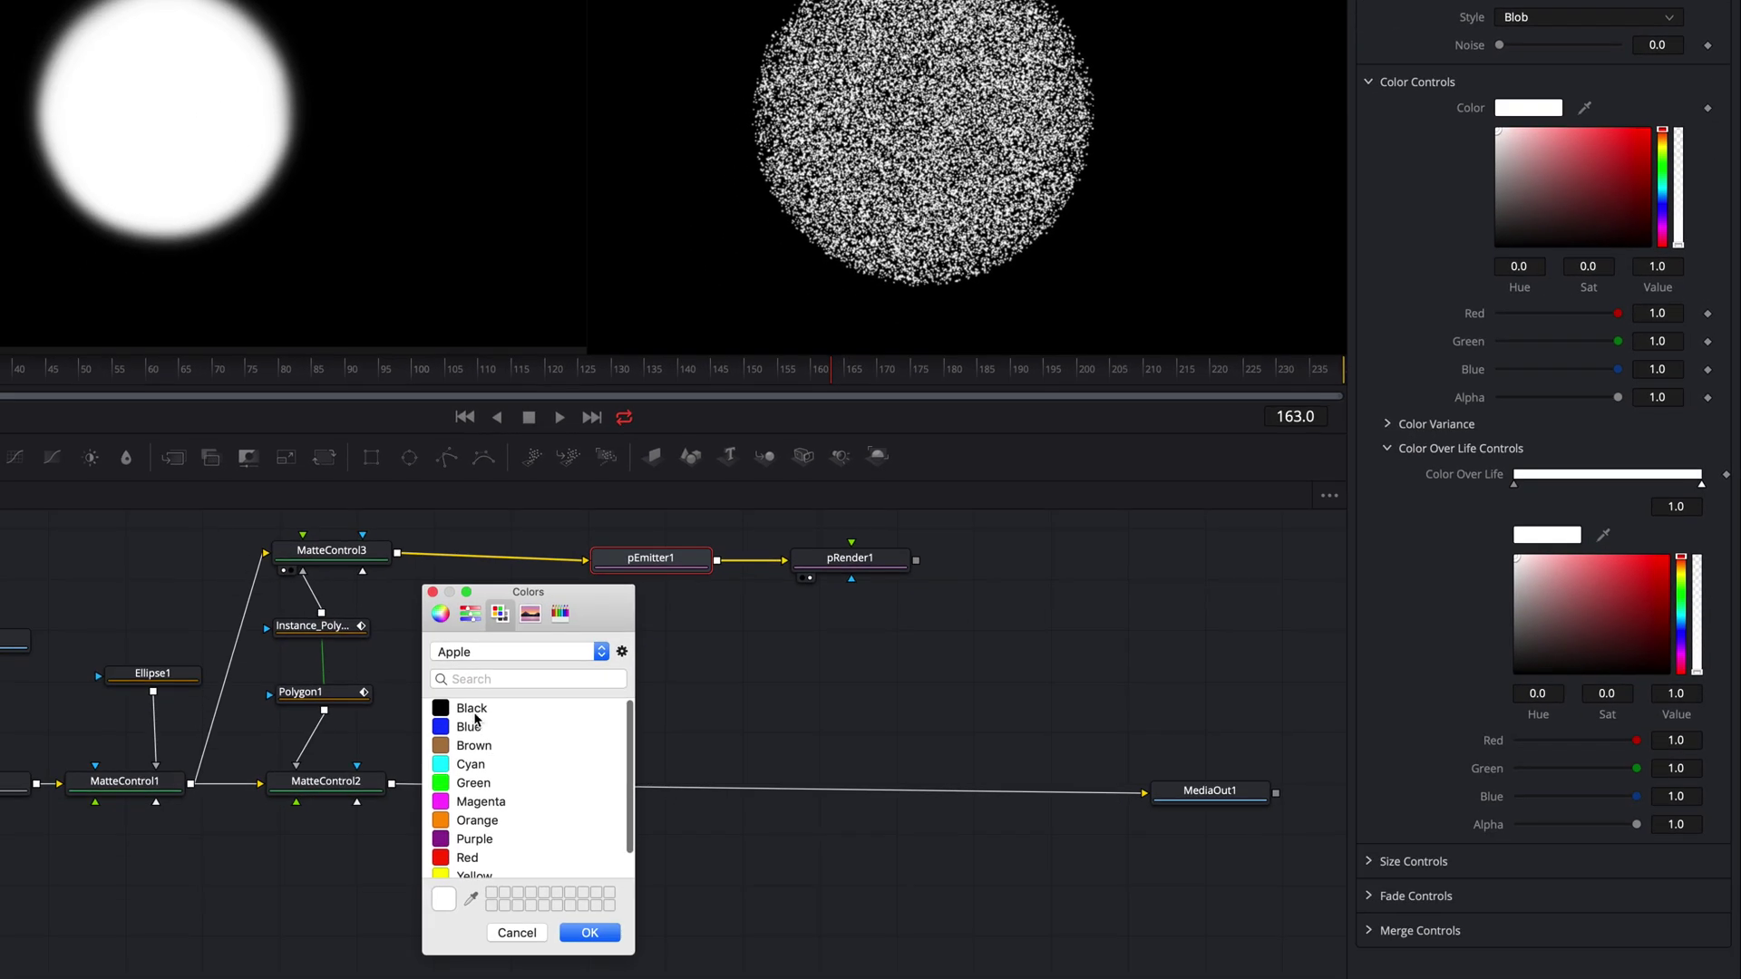
left_click(306, 978)
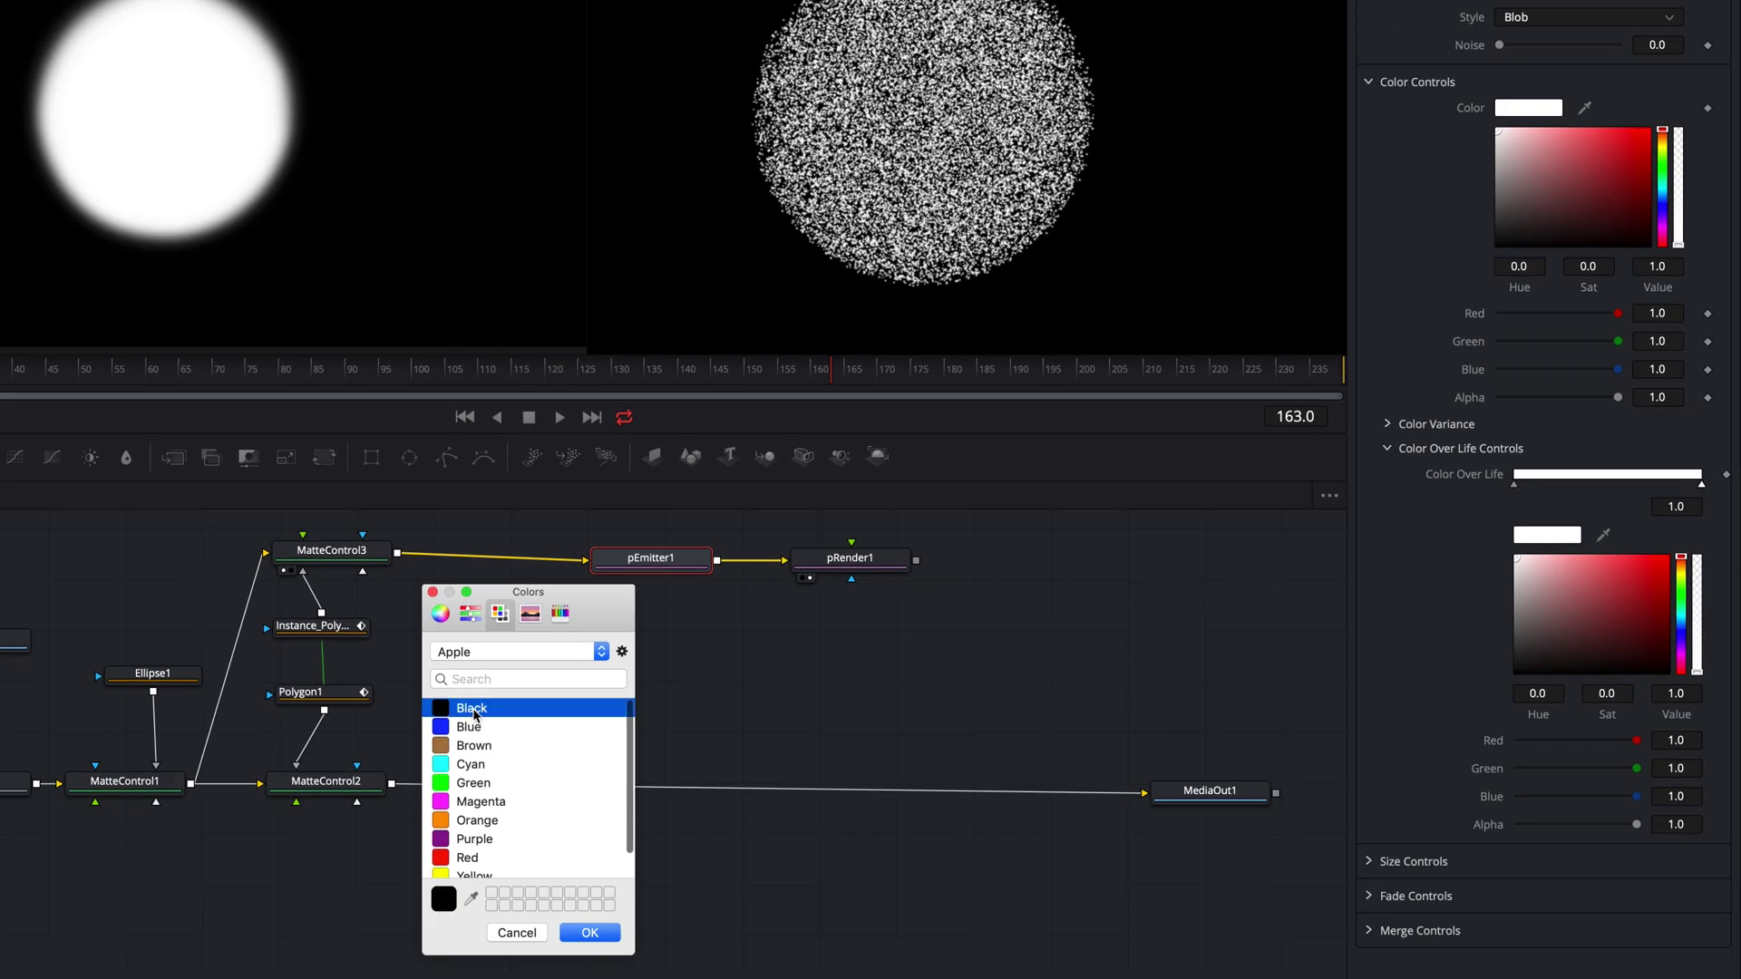
left_click(587, 933)
left_click_drag(1632, 825, 1518, 827)
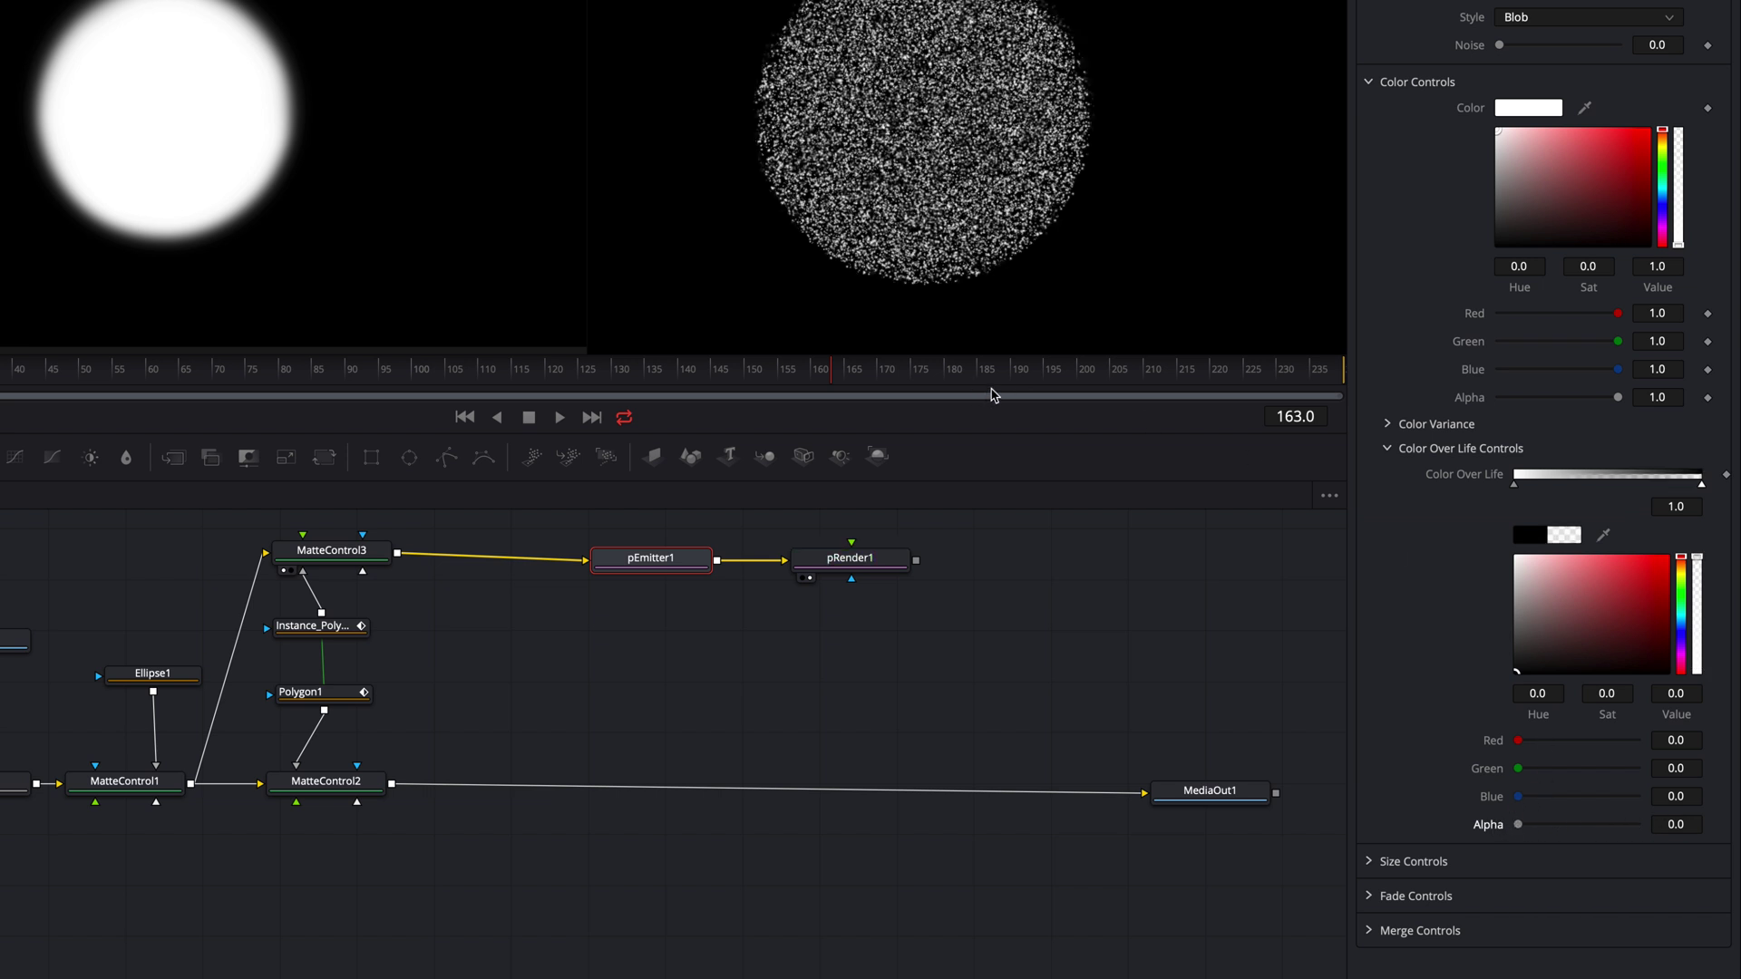
Space pRender1 slightly farther from the emitter and insert a pTurbulence node between pEmitter1 and pRender1
left_click(857, 563)
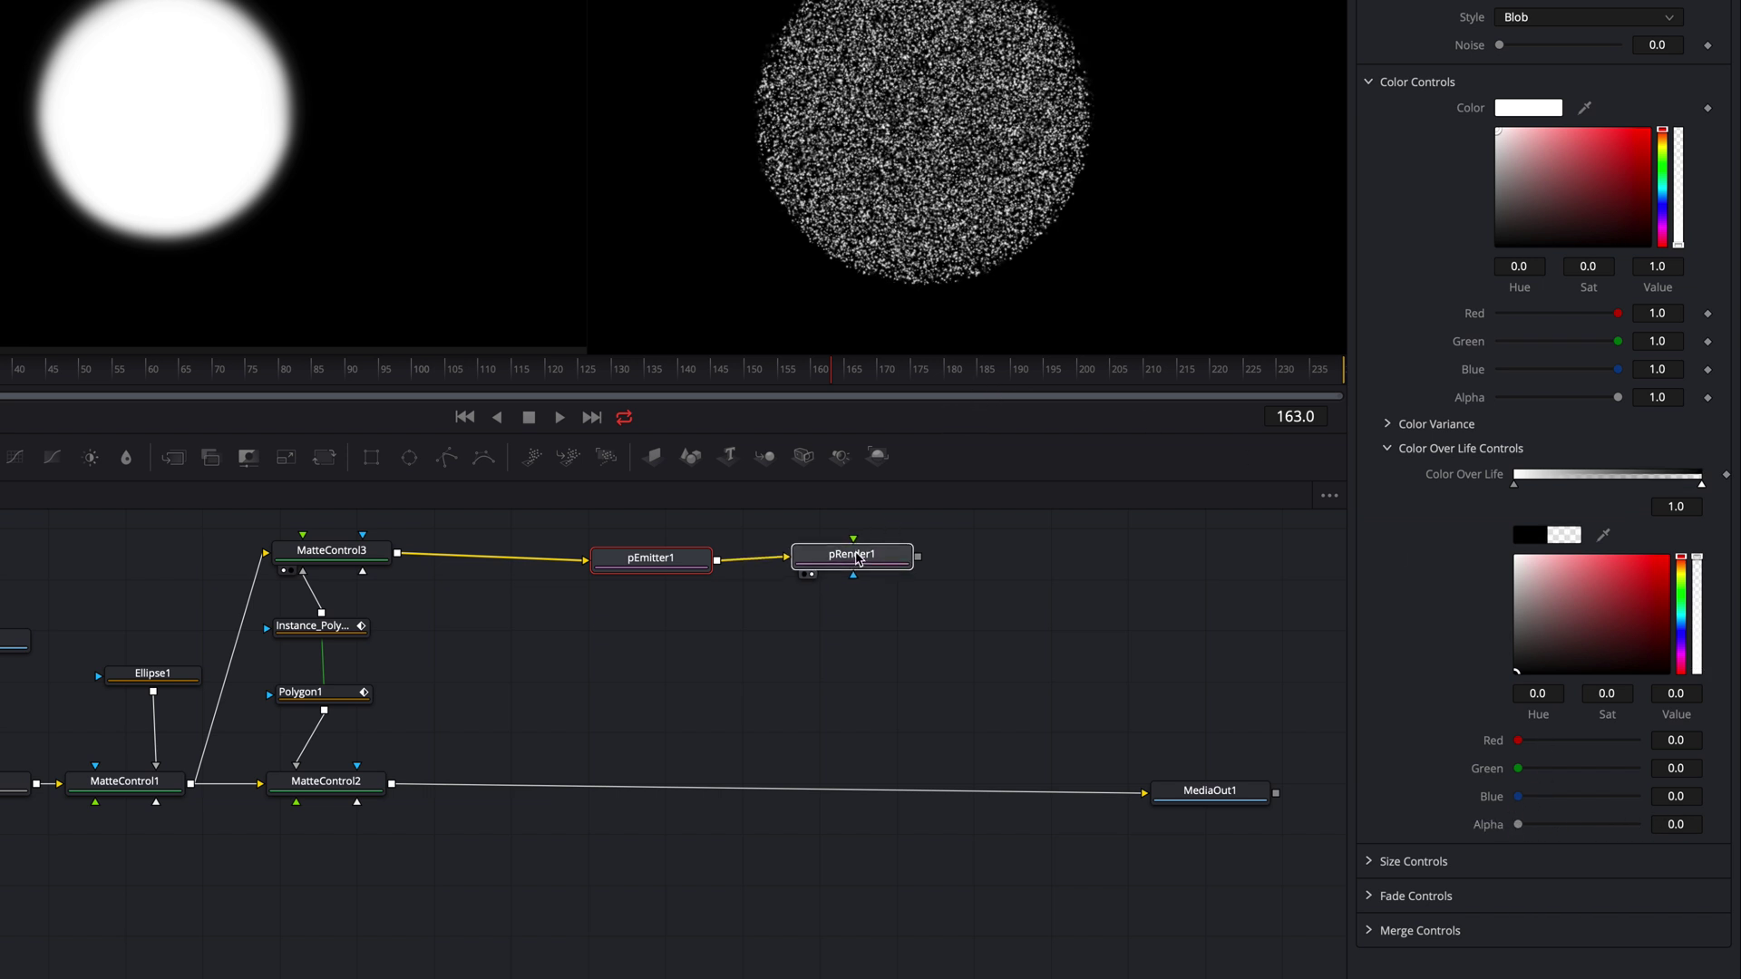
left_click(686, 558)
left_click(844, 560)
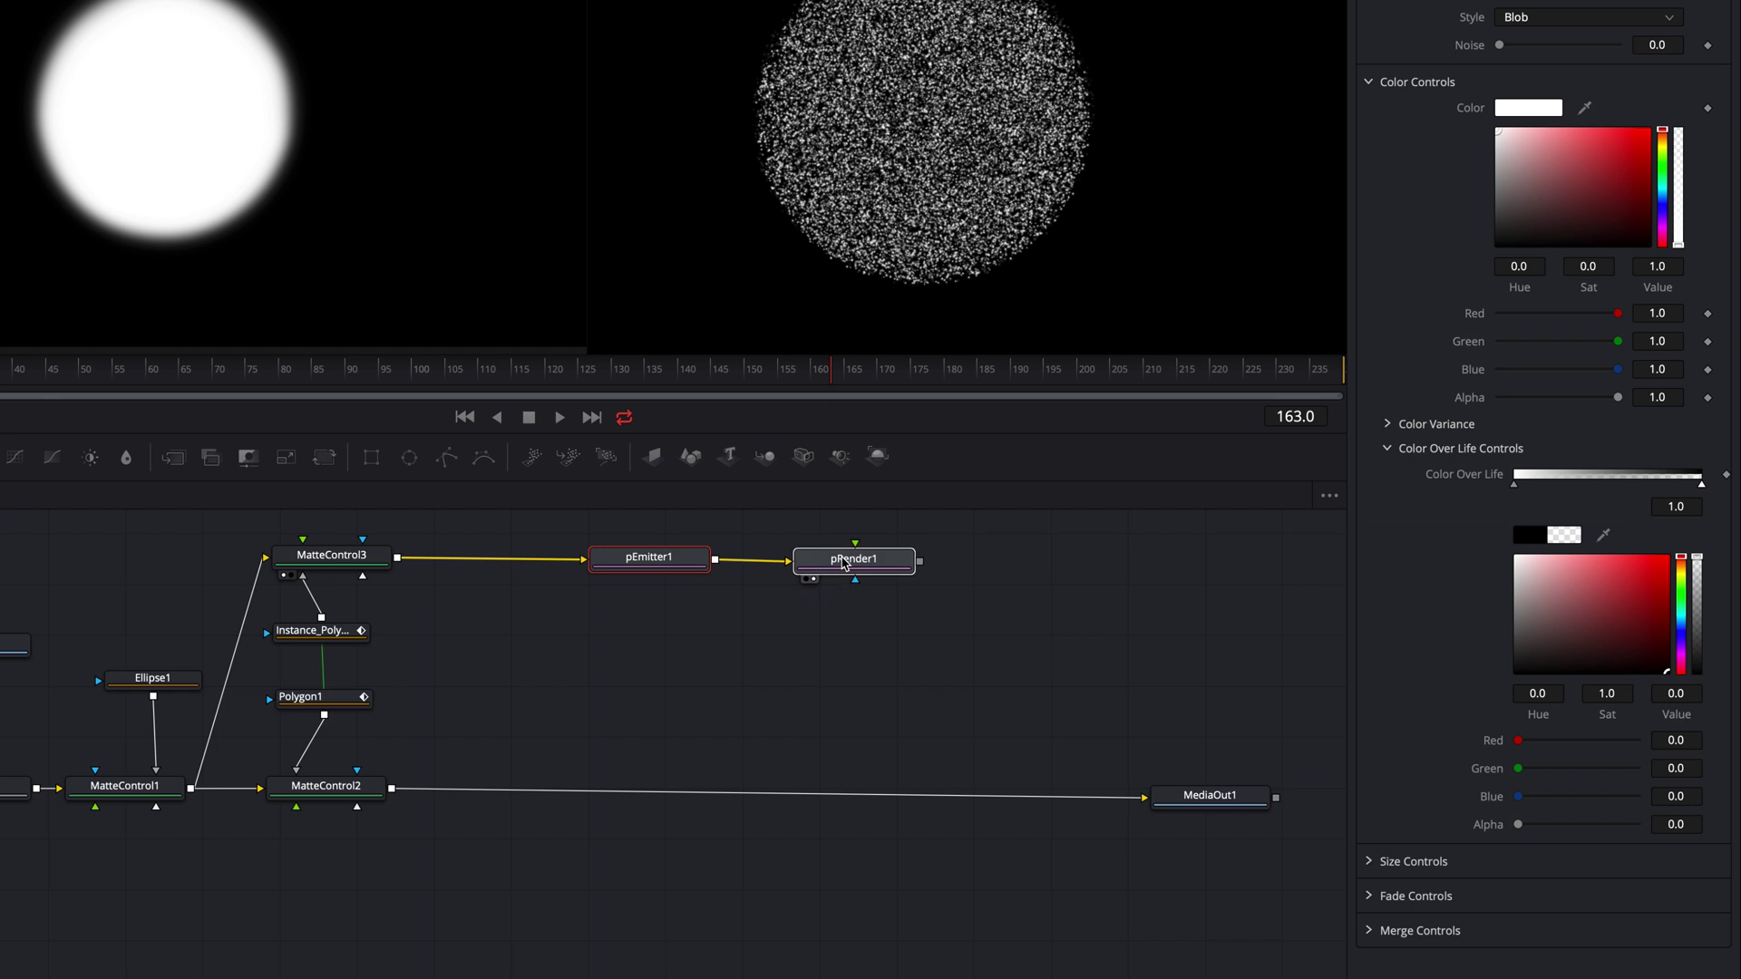
left_click_drag(844, 562, 854, 562)
left_click(684, 557)
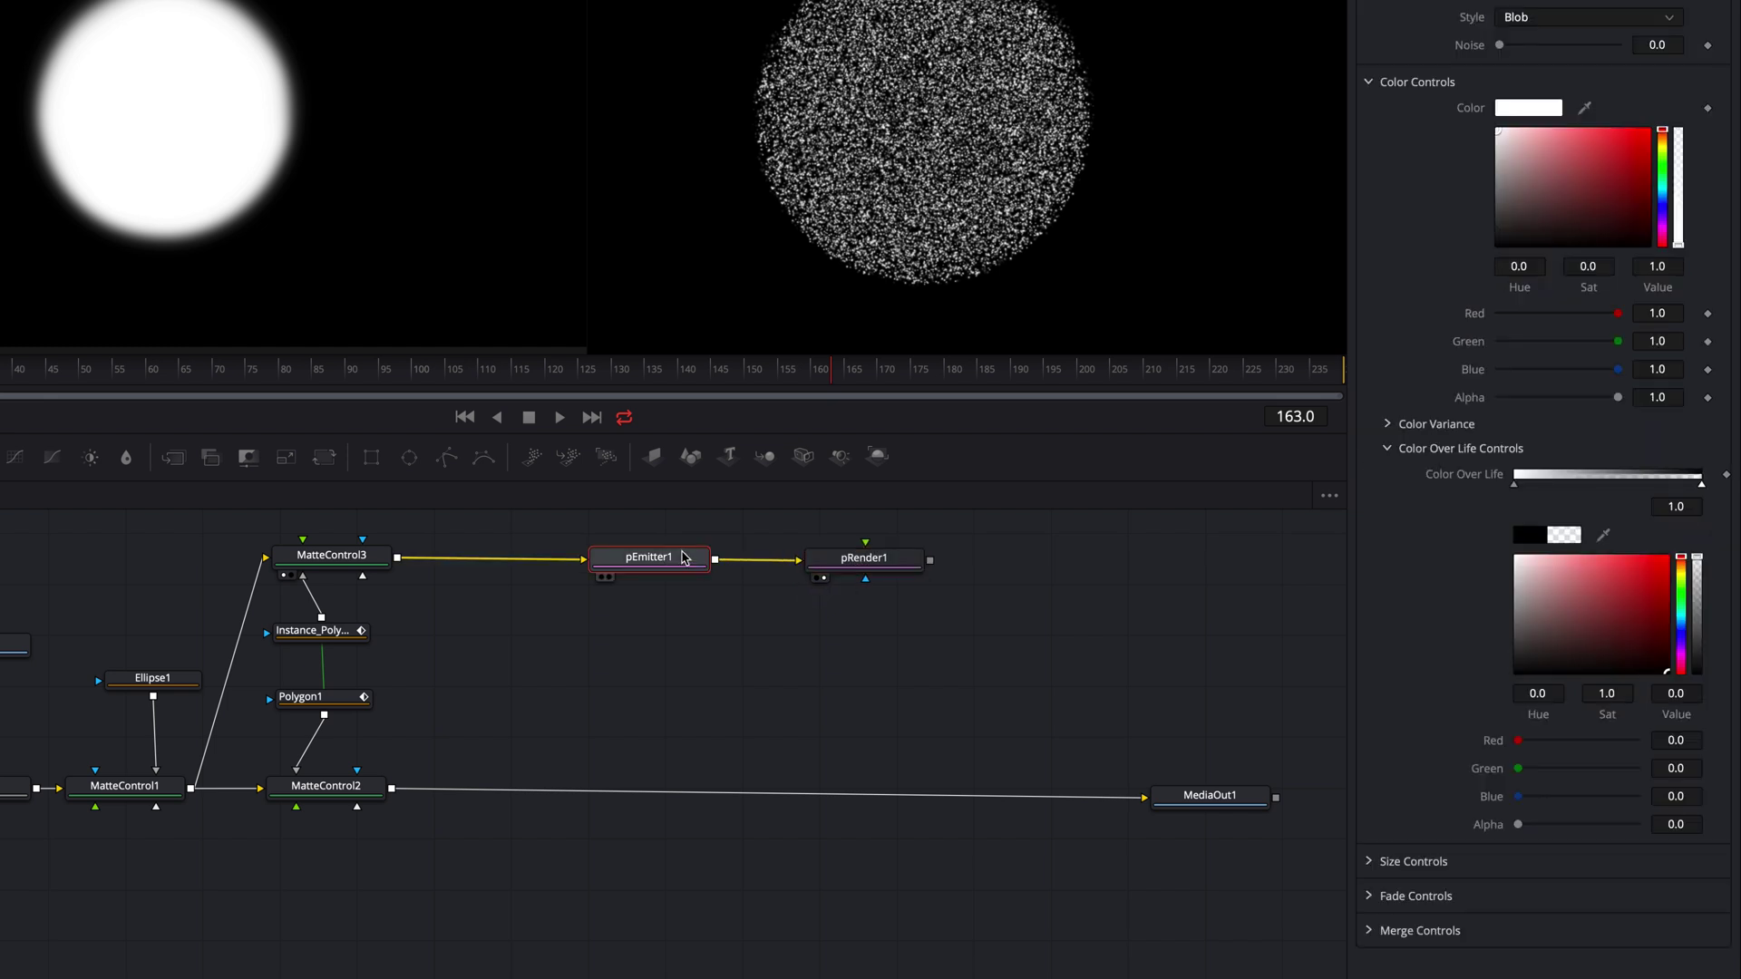
key("shift+space")
type("turb")
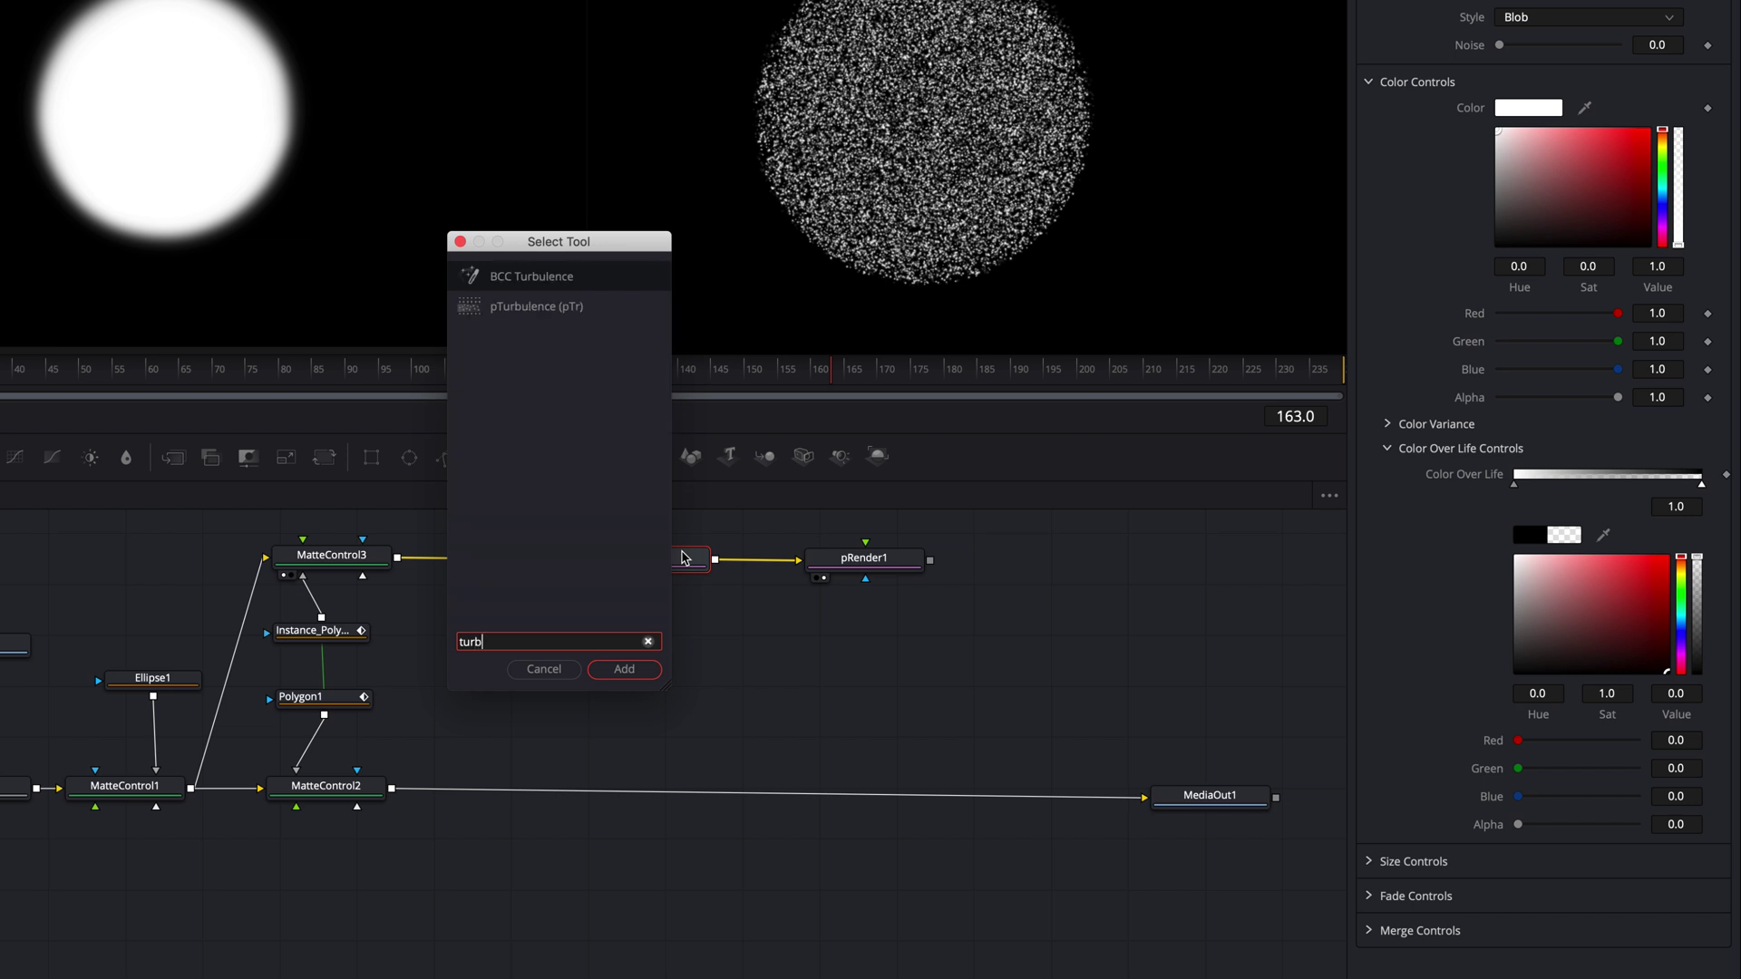
key("Down")
key("Return")
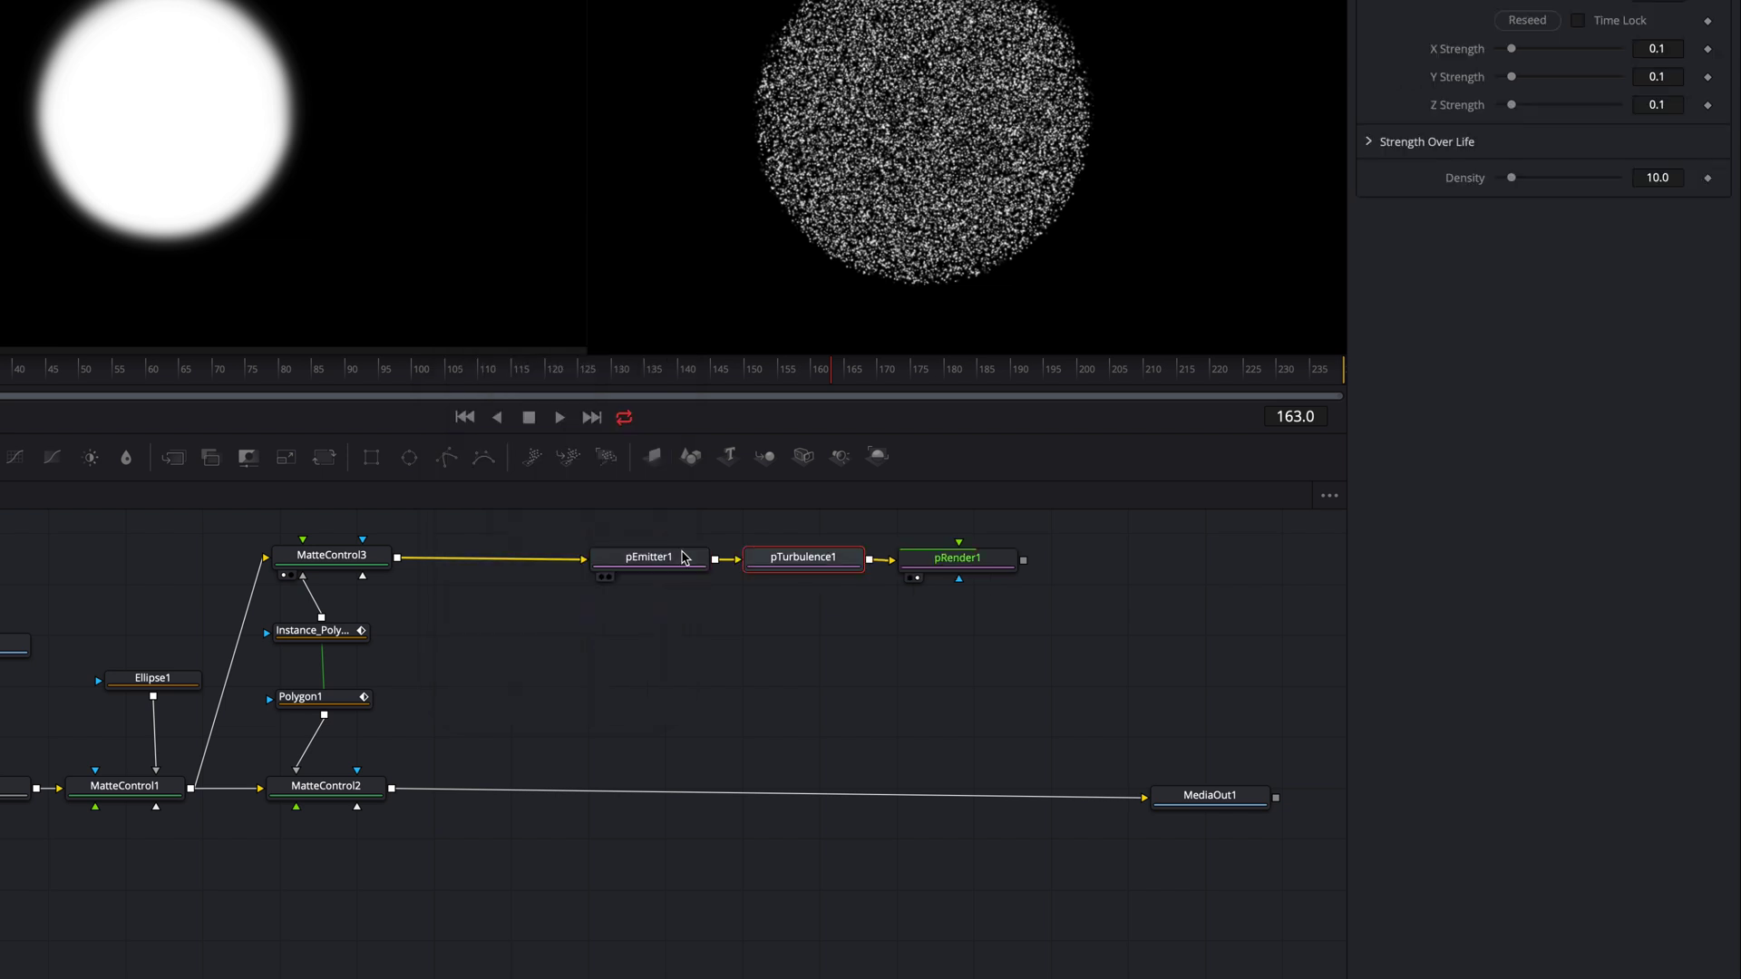
Set pTurbulence1's X Strength to 0.5
left_click(785, 562)
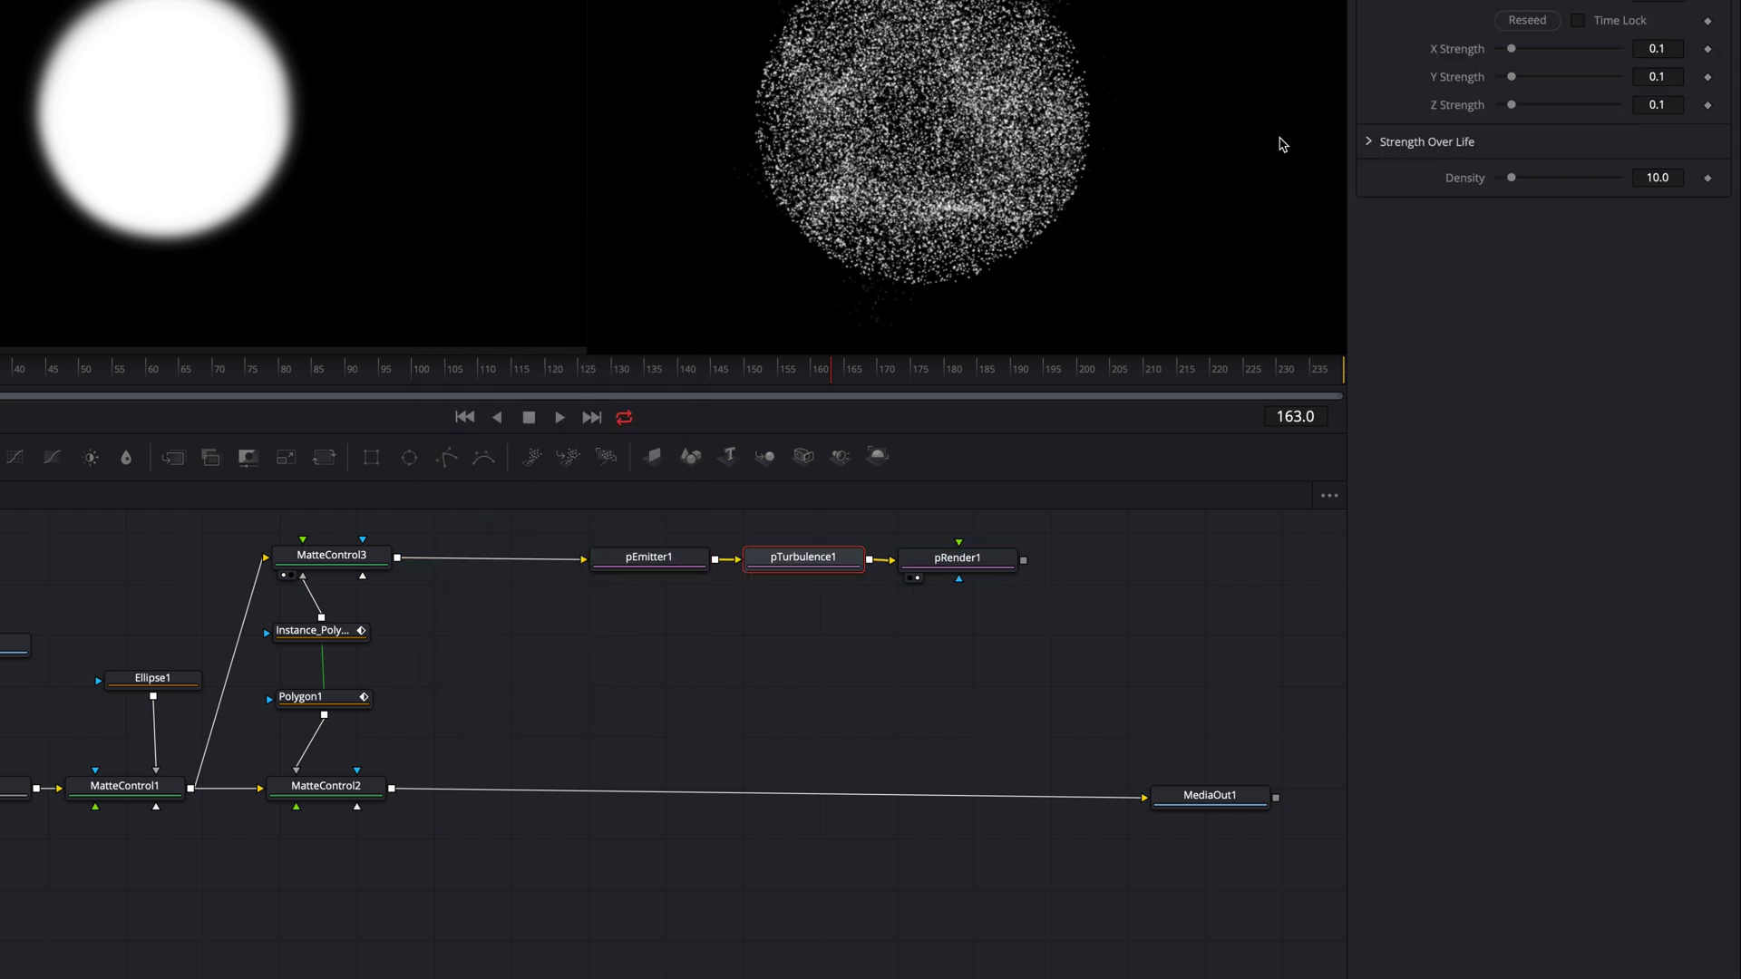
left_click(950, 557)
left_click(802, 556)
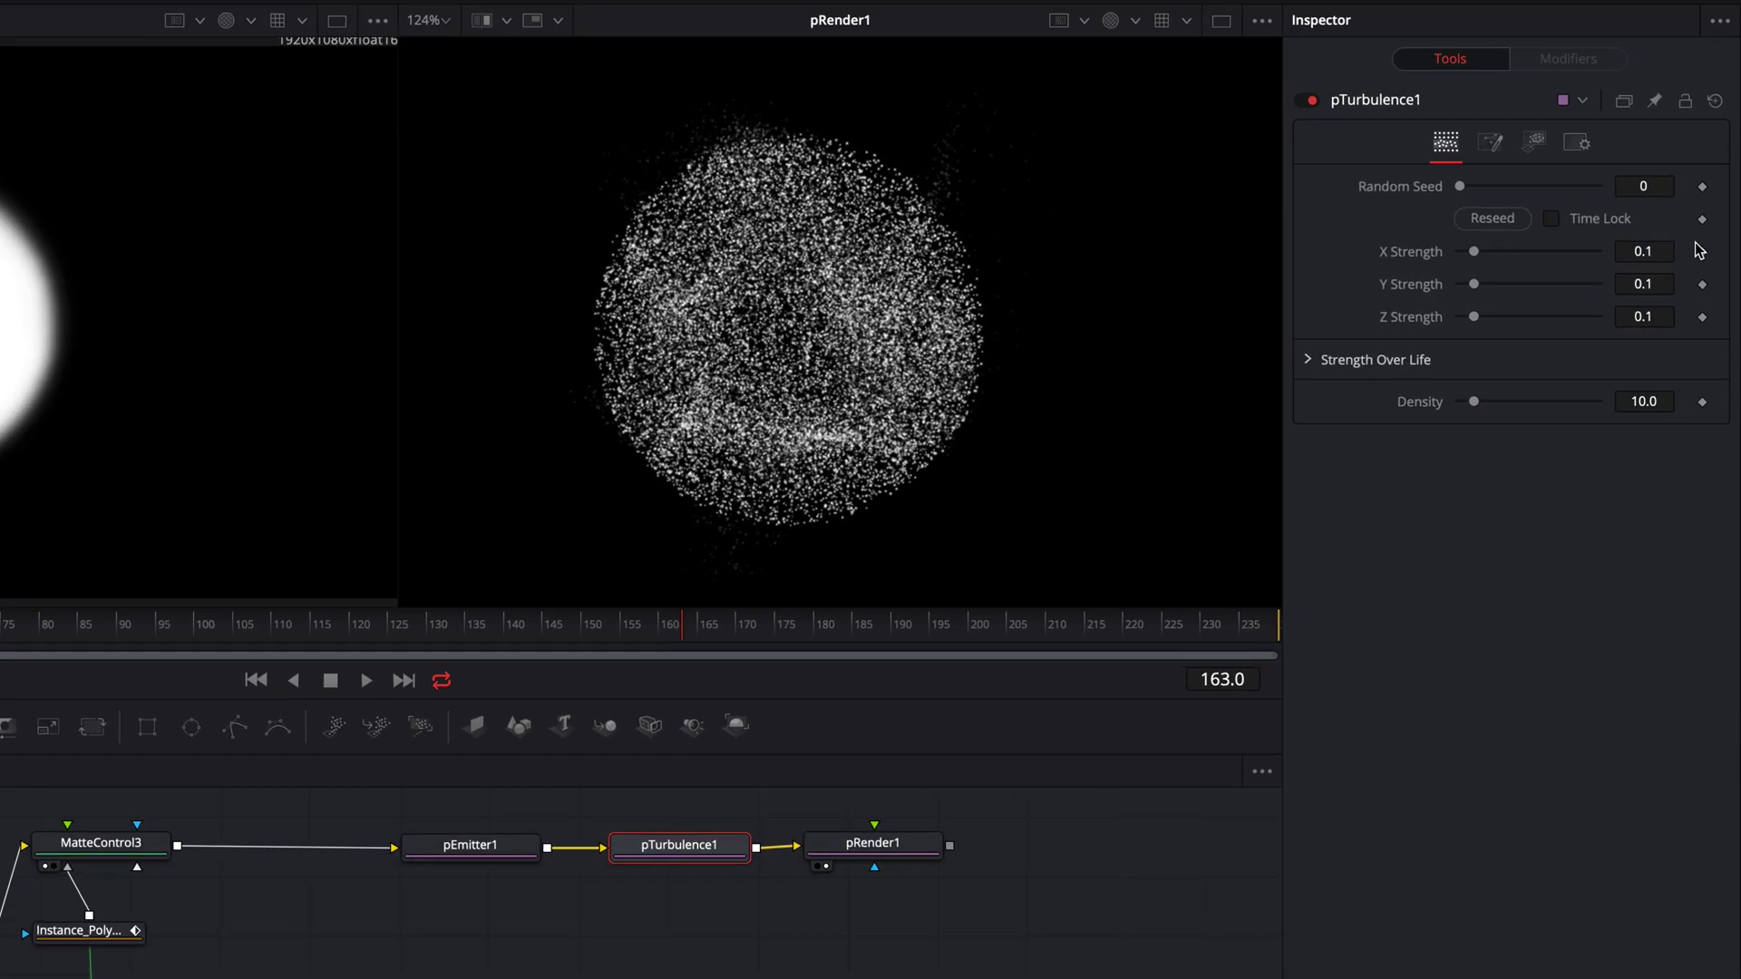
left_click(1659, 250)
key("BackSpace")
type("5")
key("Tab")
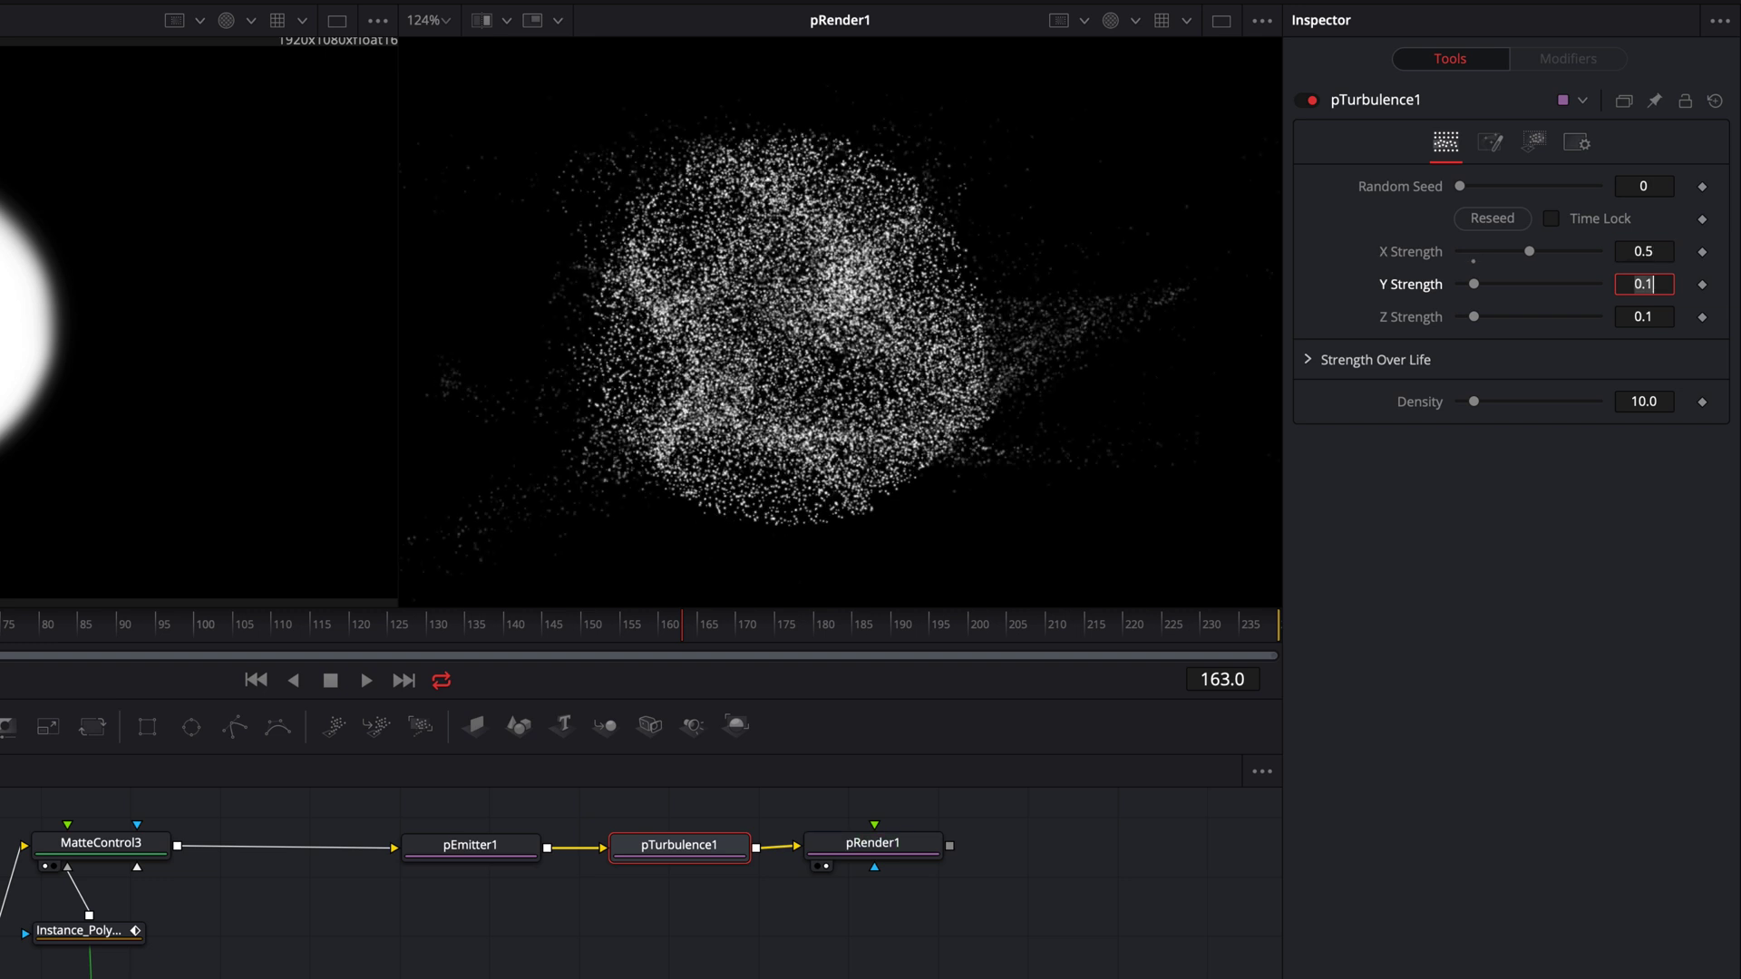
Adjust pTurbulence1's strengths to 0.6 in X, 0.4 in Y and 0.3 in Z
left_click(1668, 253)
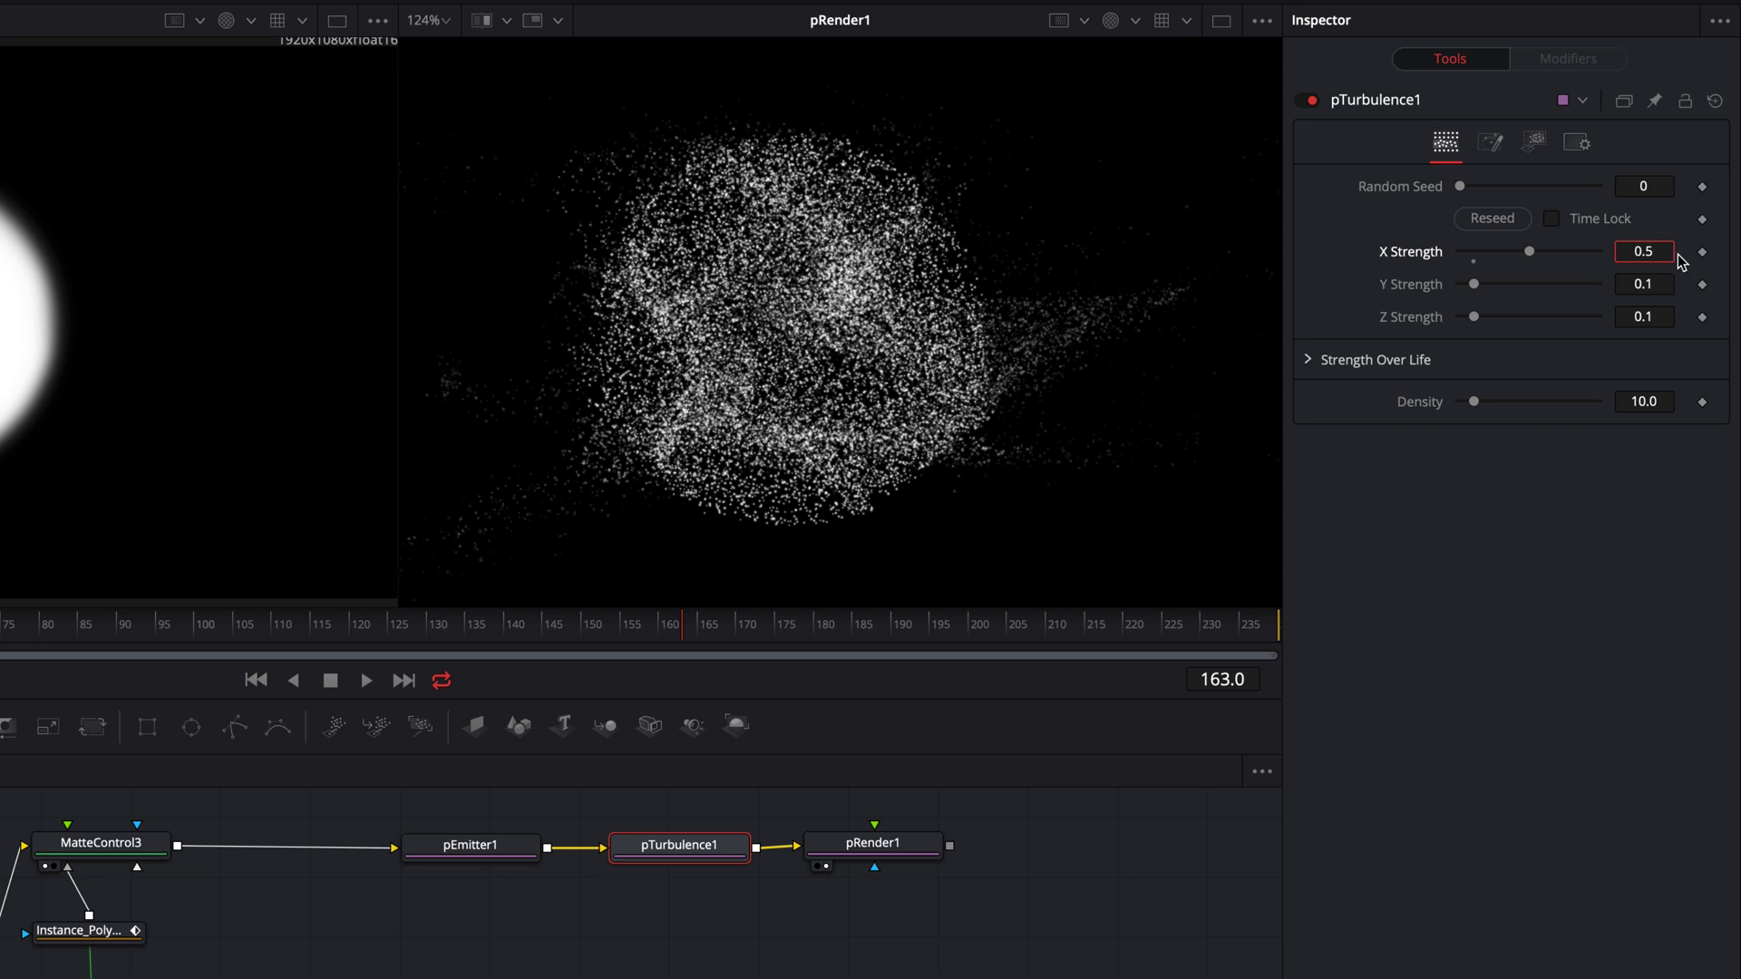
key("Tab")
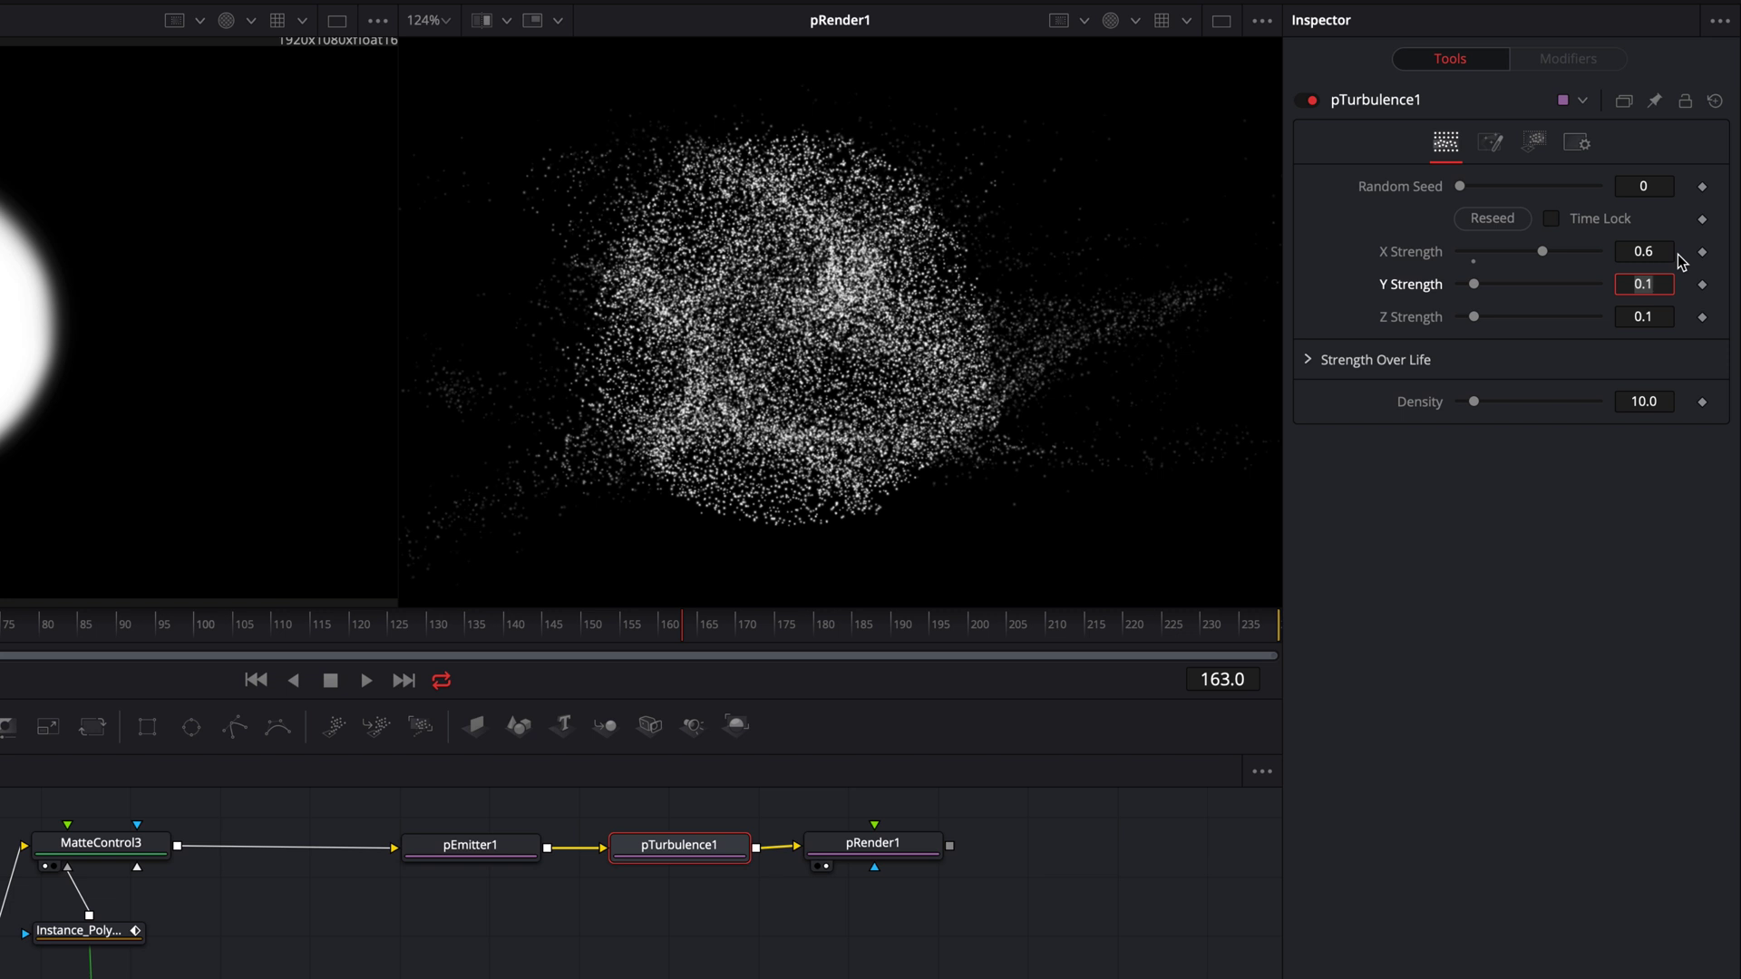
type("4.4")
key("Tab")
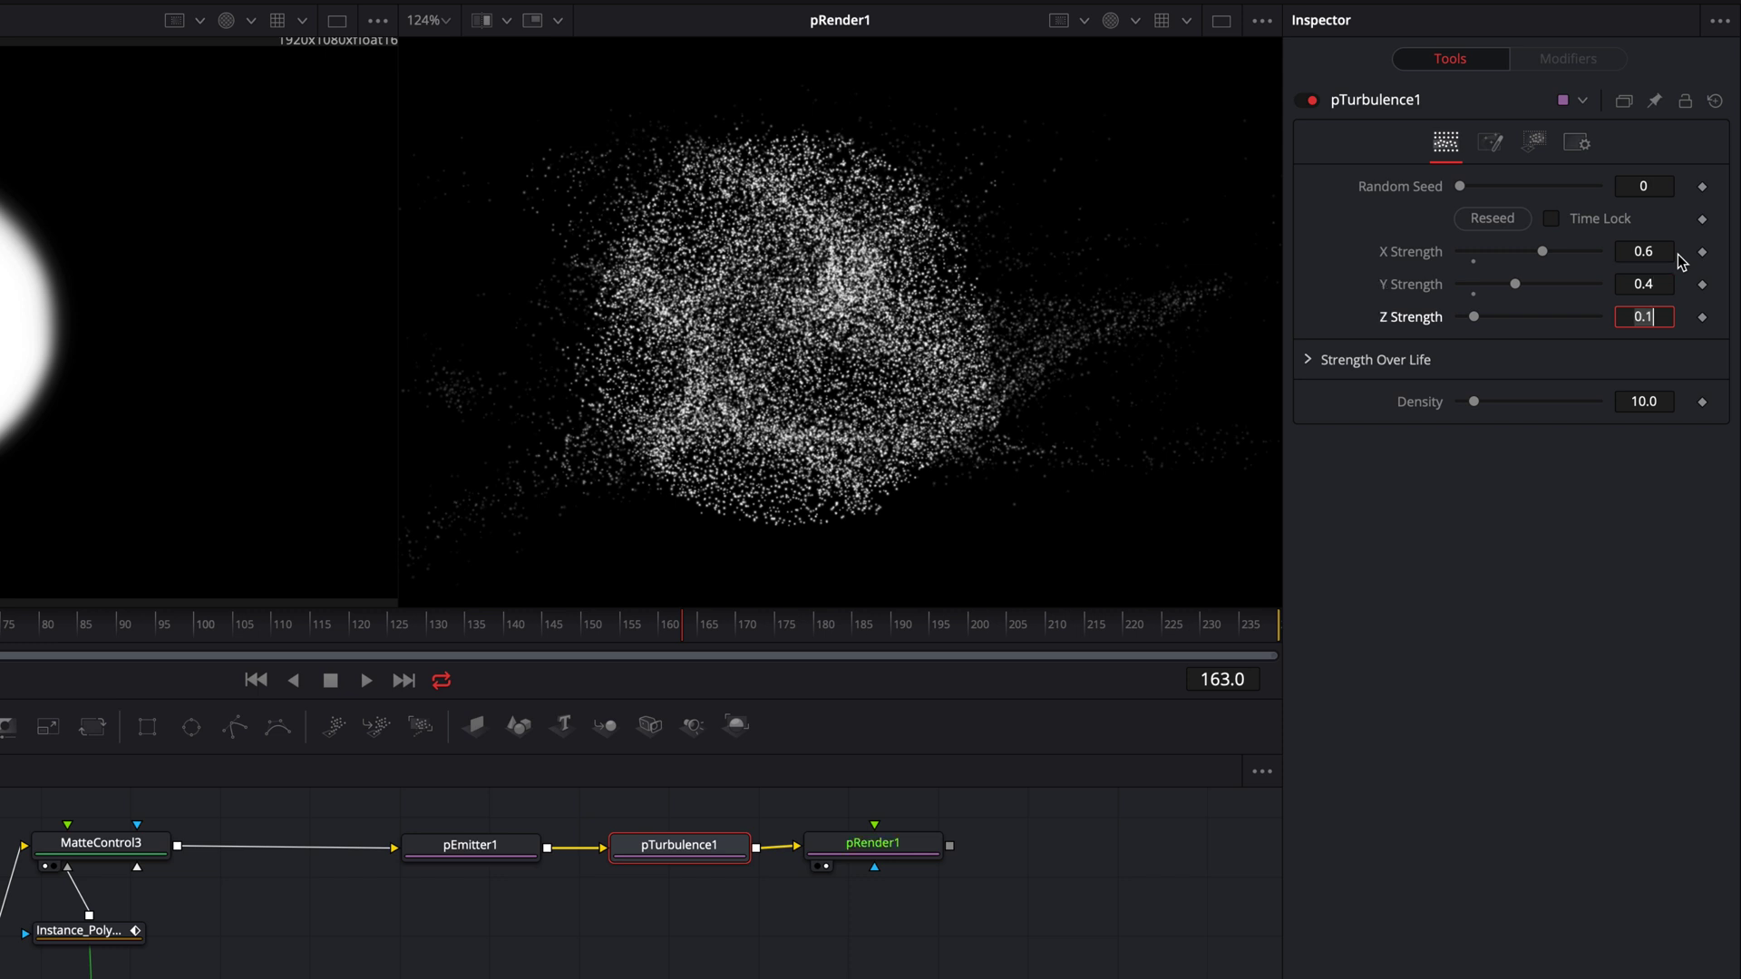
type("0.1")
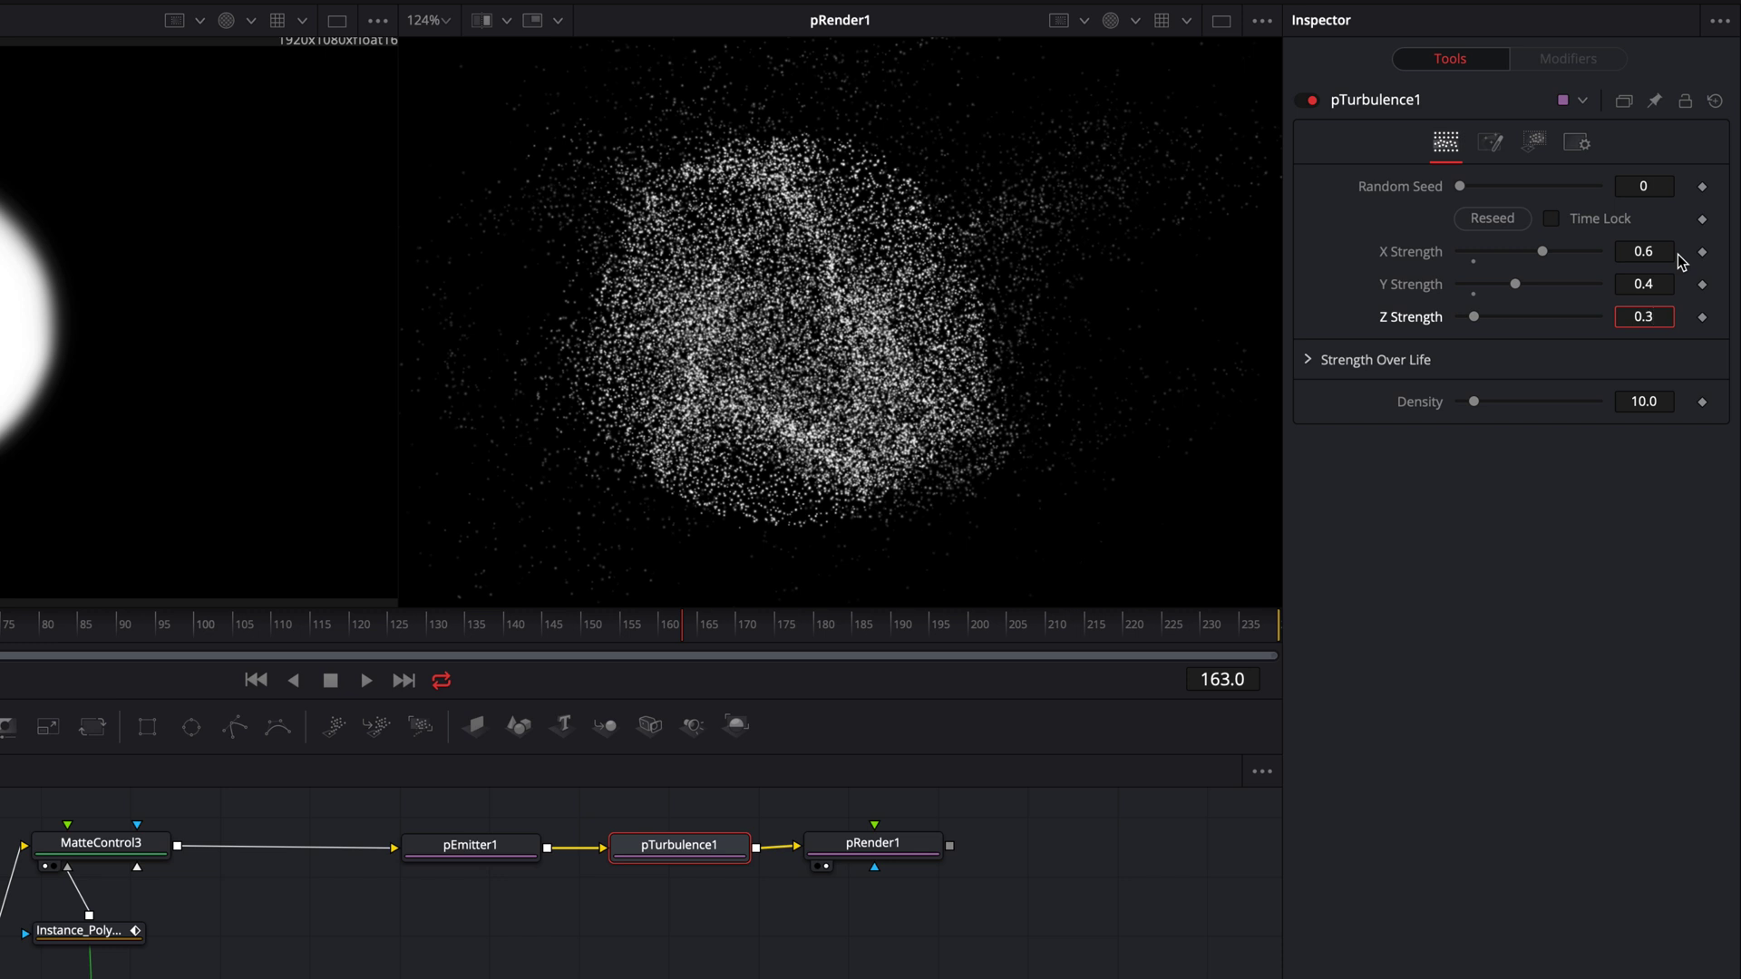
key("Tab")
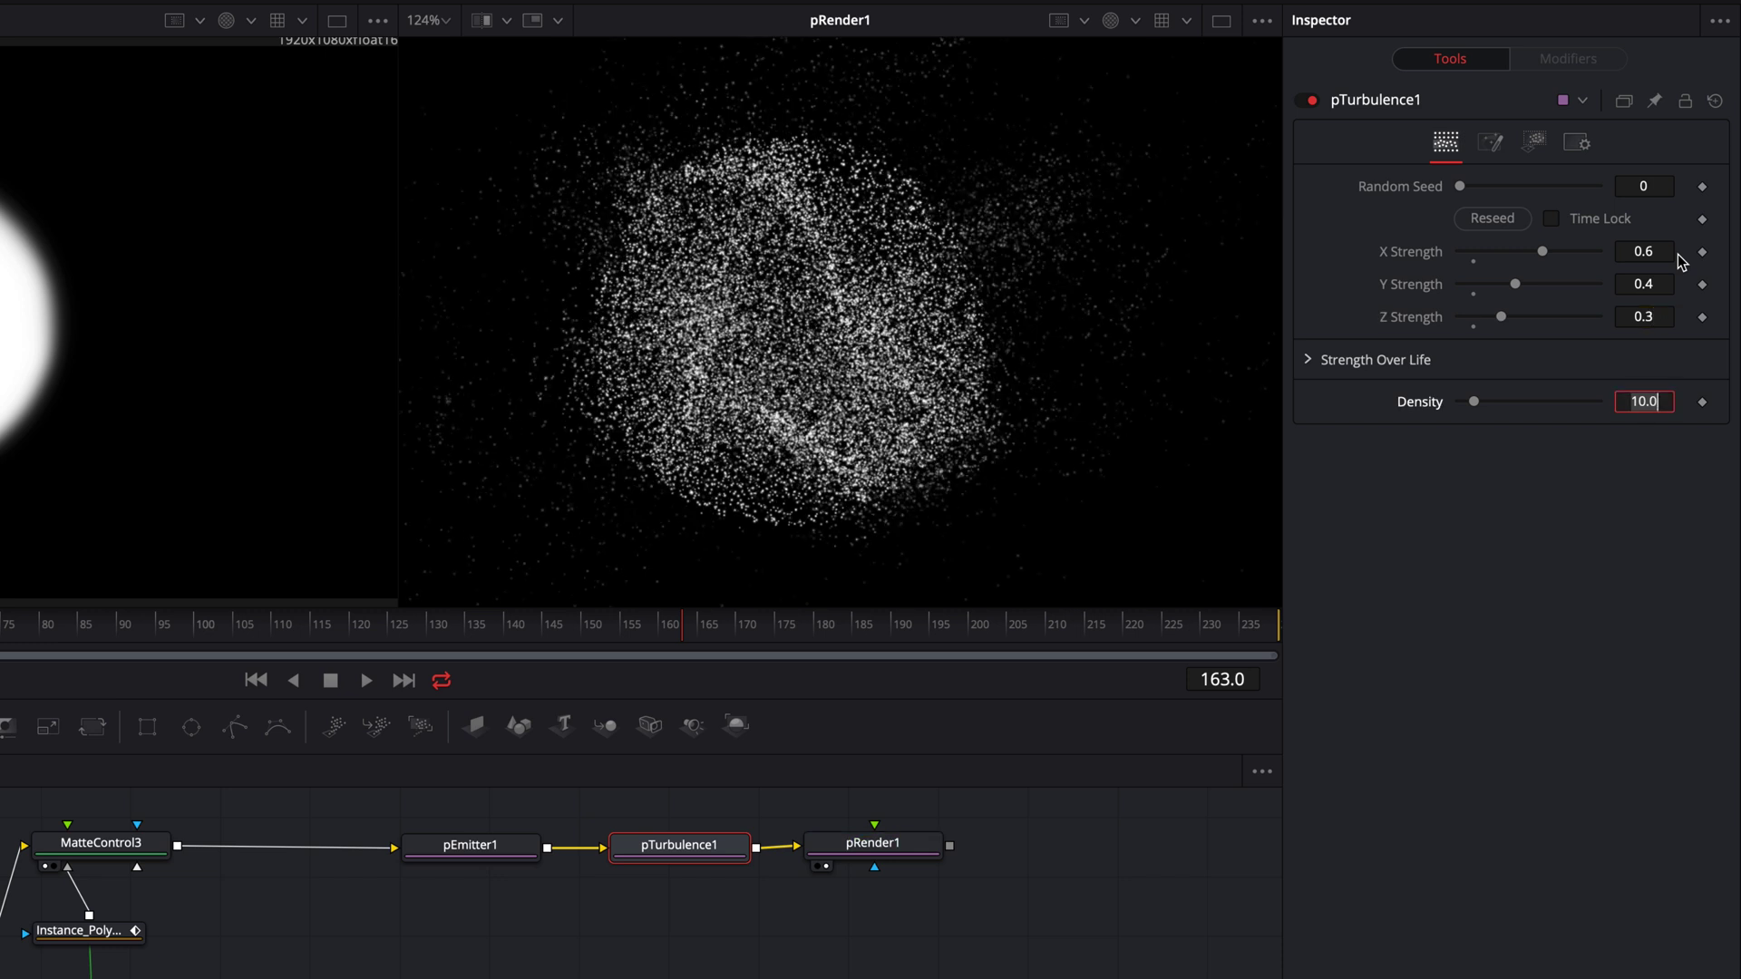
Play the turbulent particle animation from frame 0
left_click(81, 485)
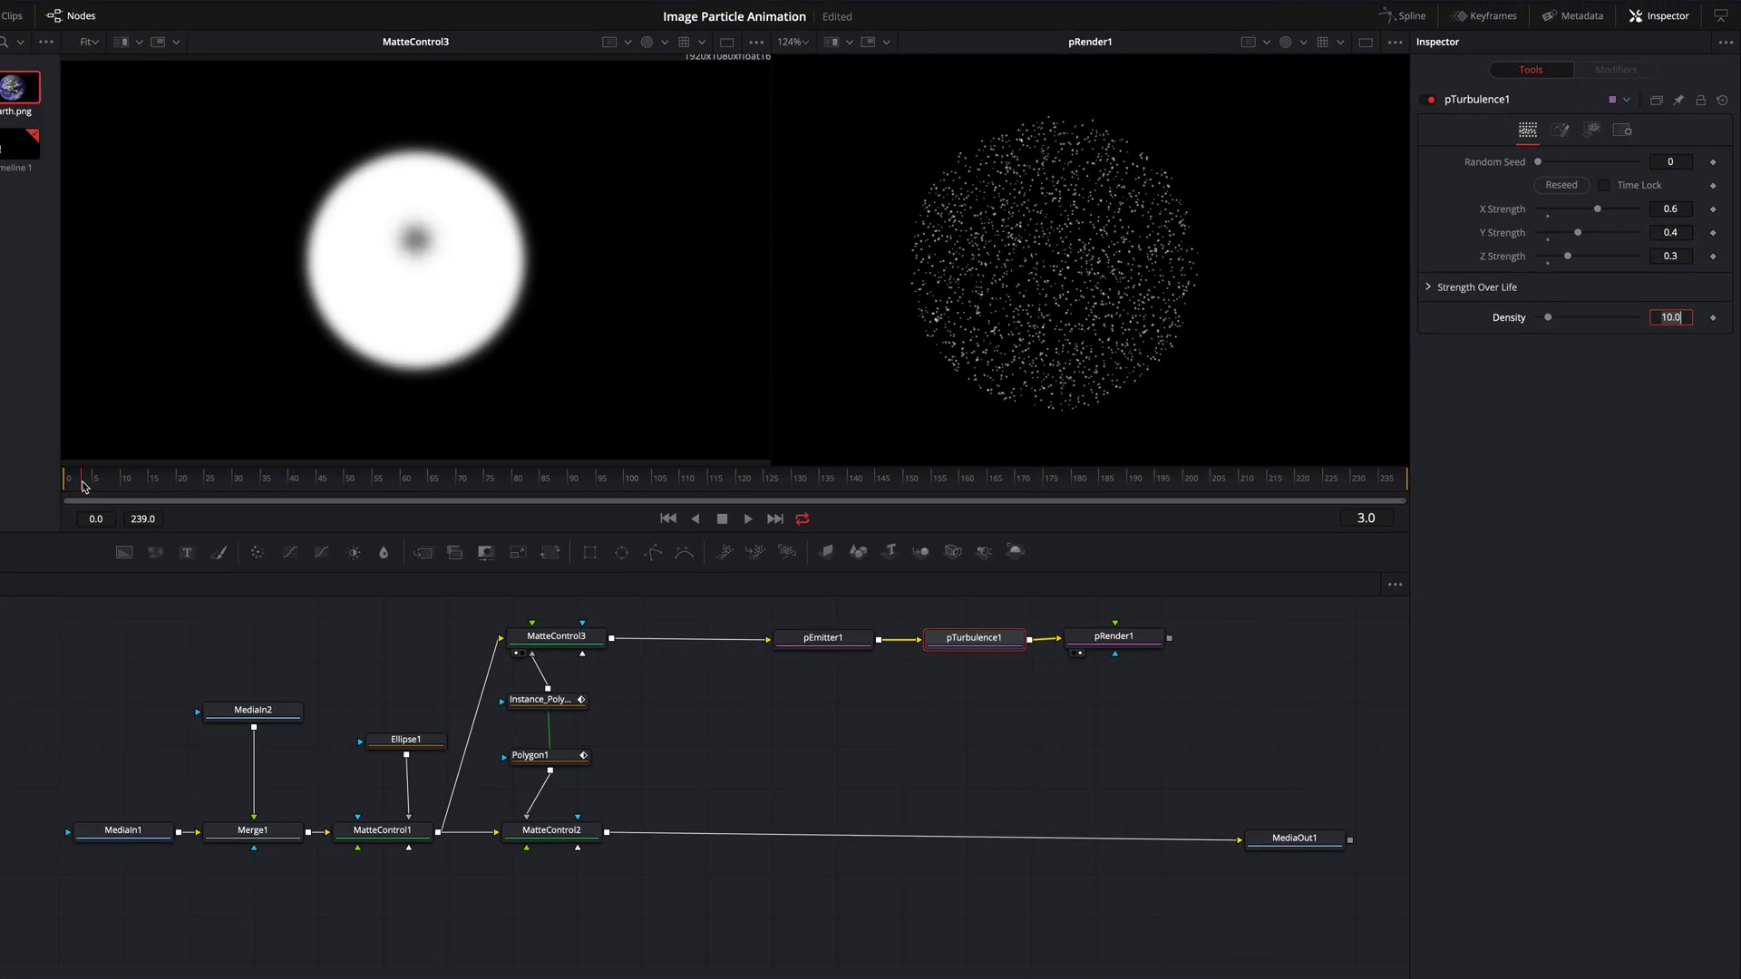
left_click_drag(81, 487, 62, 488)
key("BackSpace")
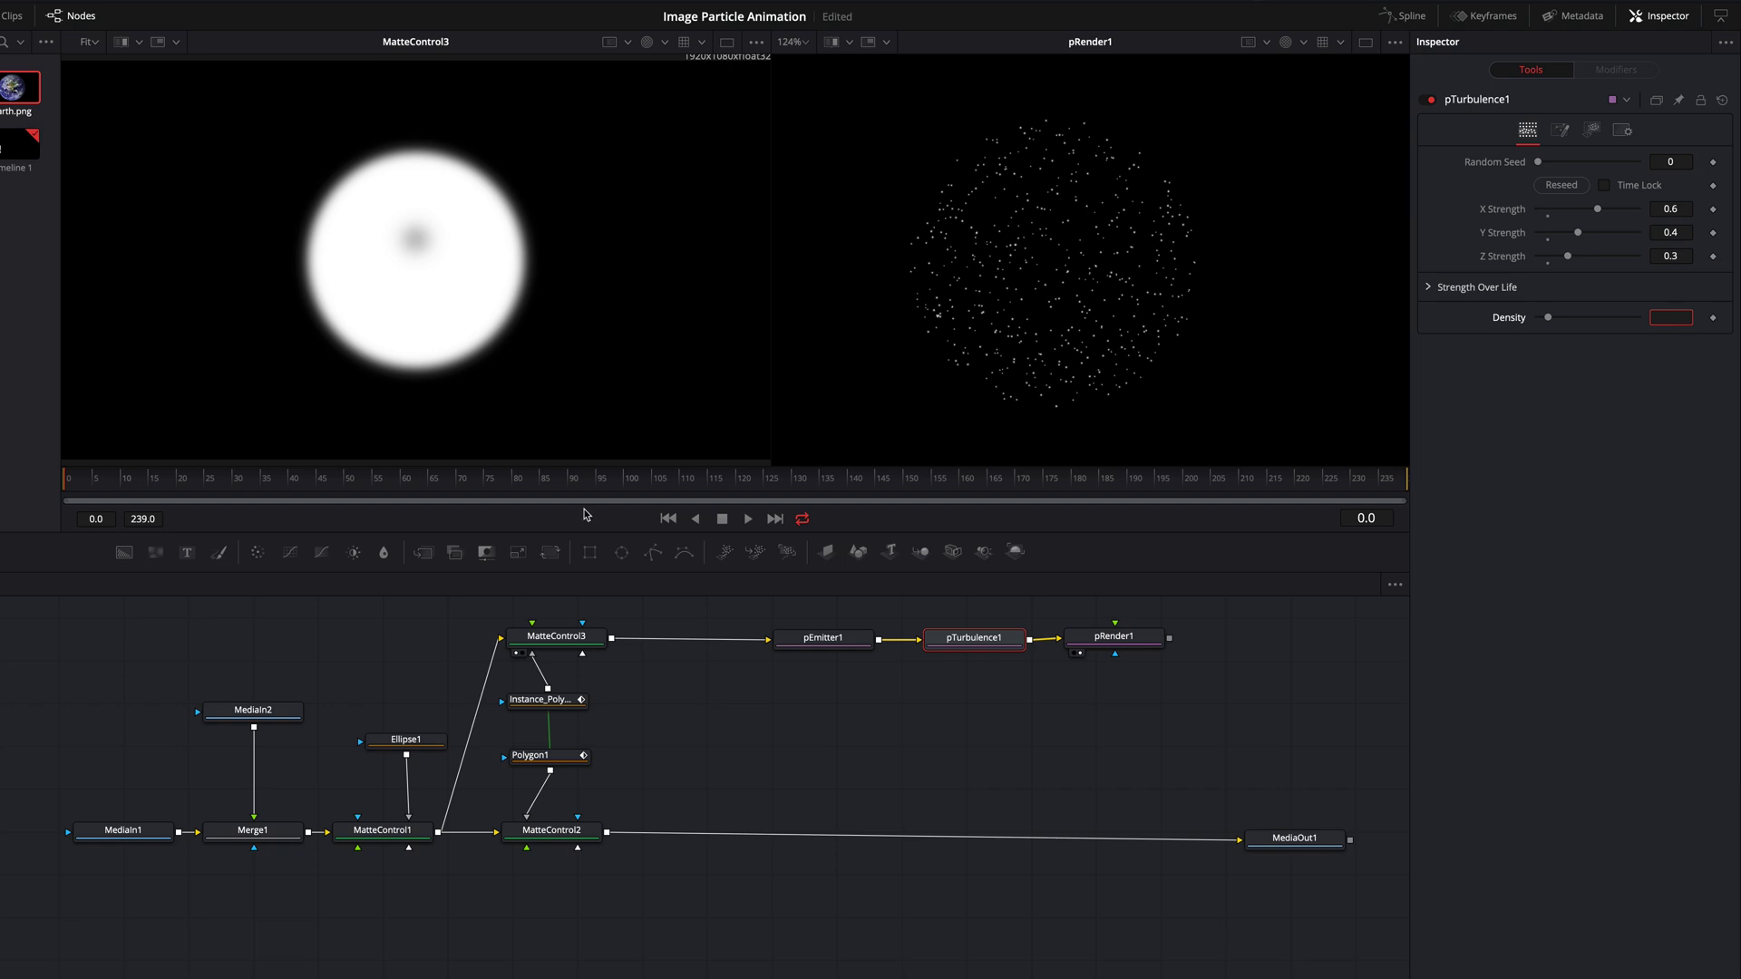
left_click(748, 519)
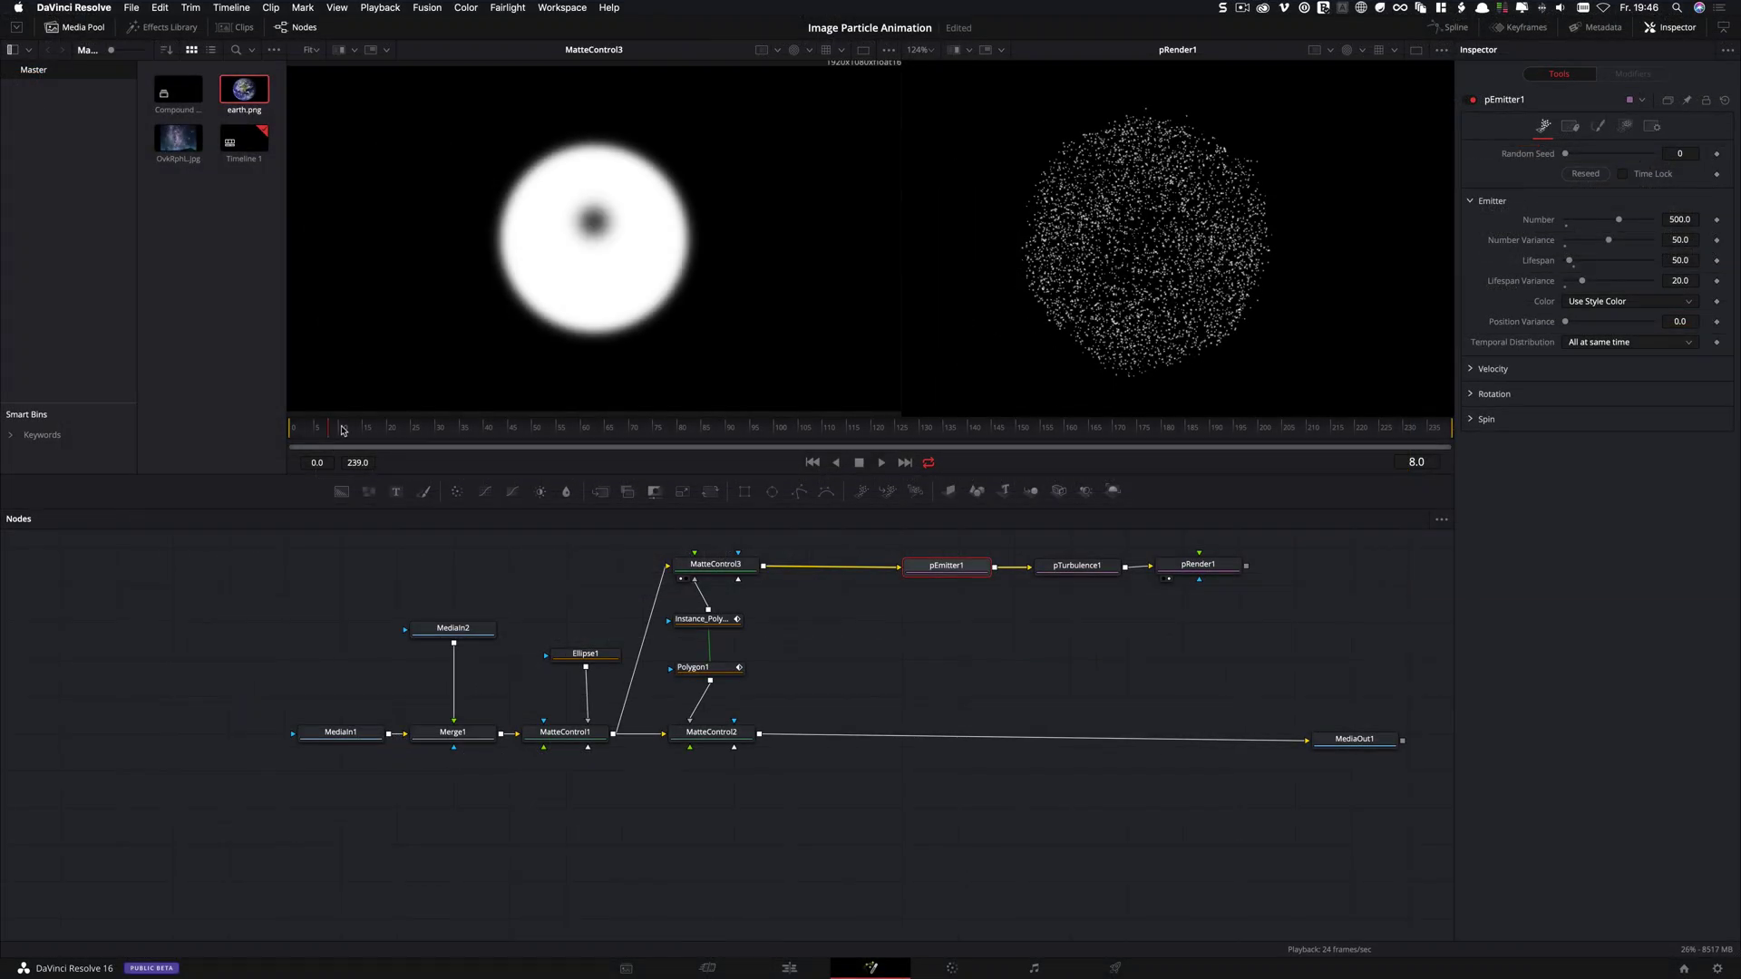
Set pEmitter1's Number to 0 at frame 0 and keyframe it
left_click_drag(343, 430, 283, 439)
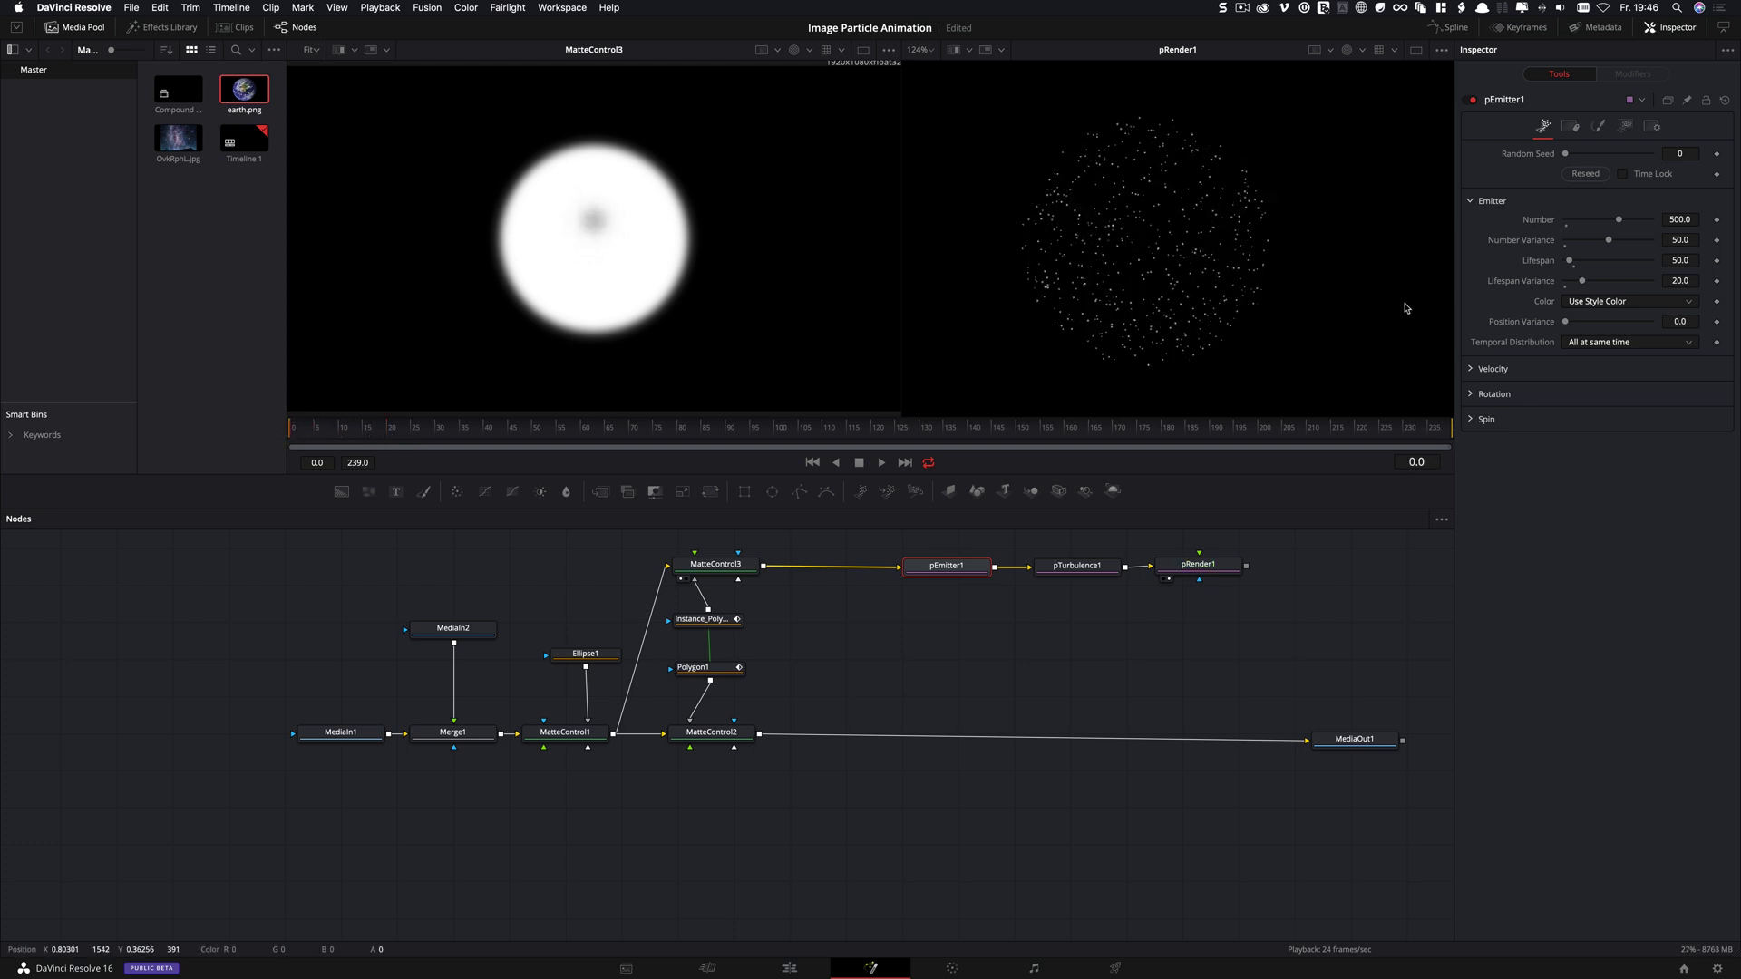
left_click_drag(1618, 218, 1462, 261)
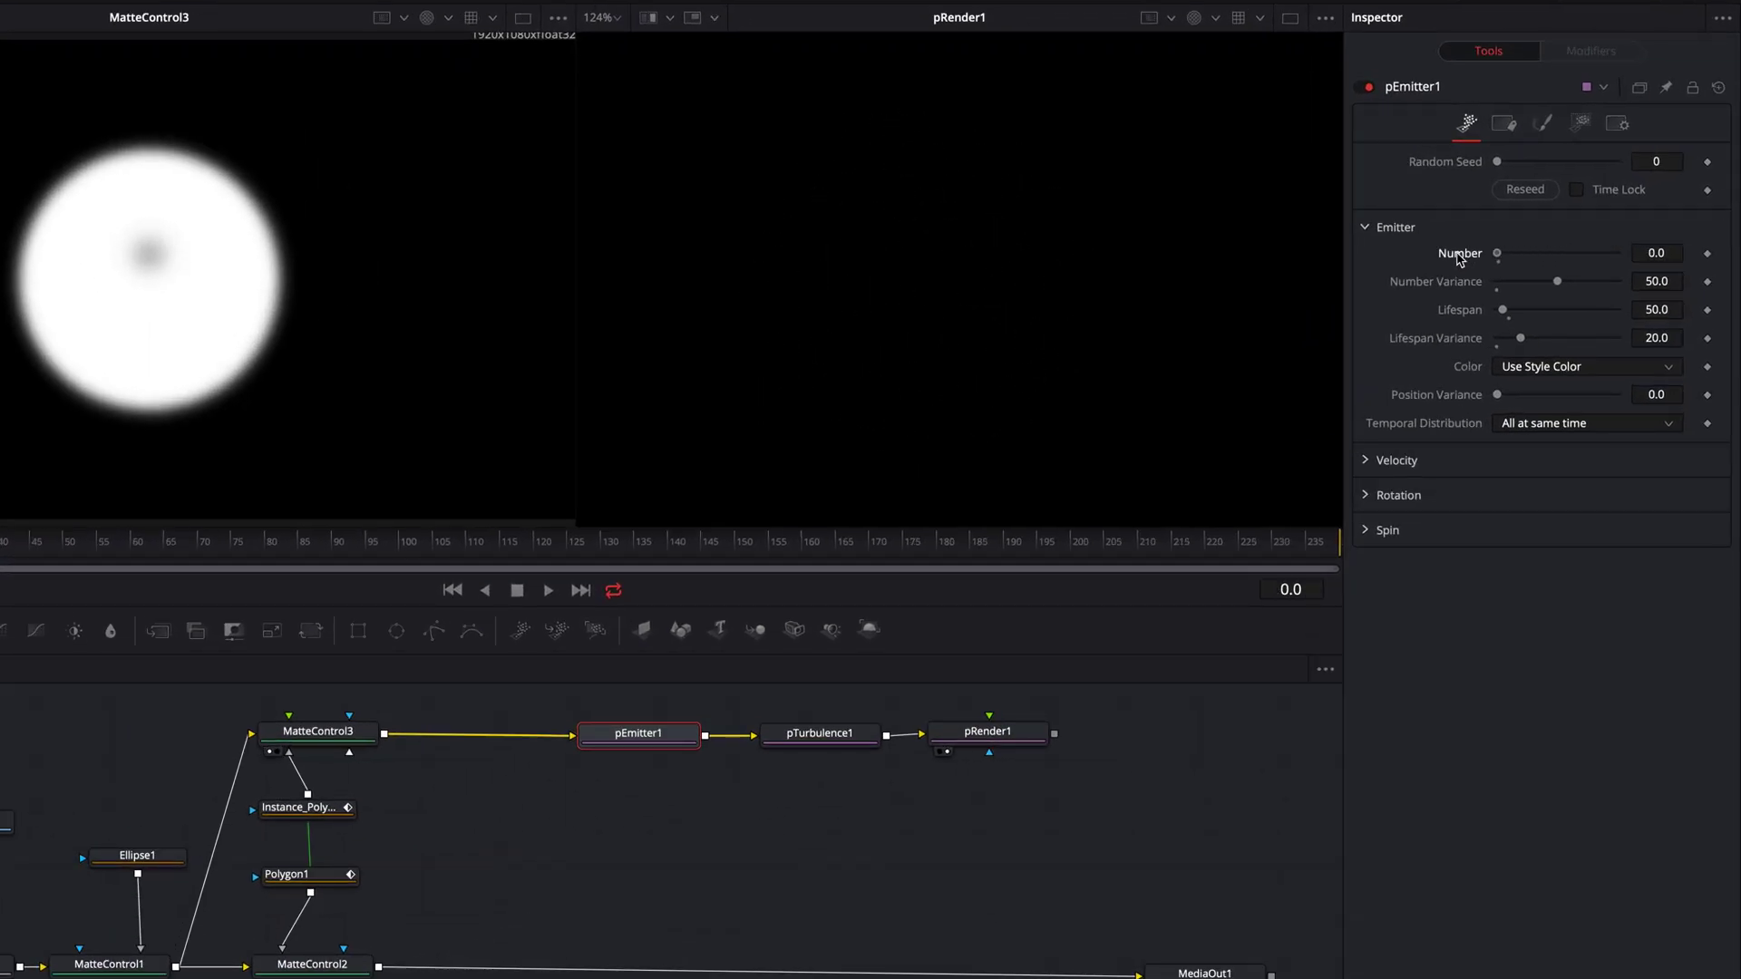
left_click(1707, 254)
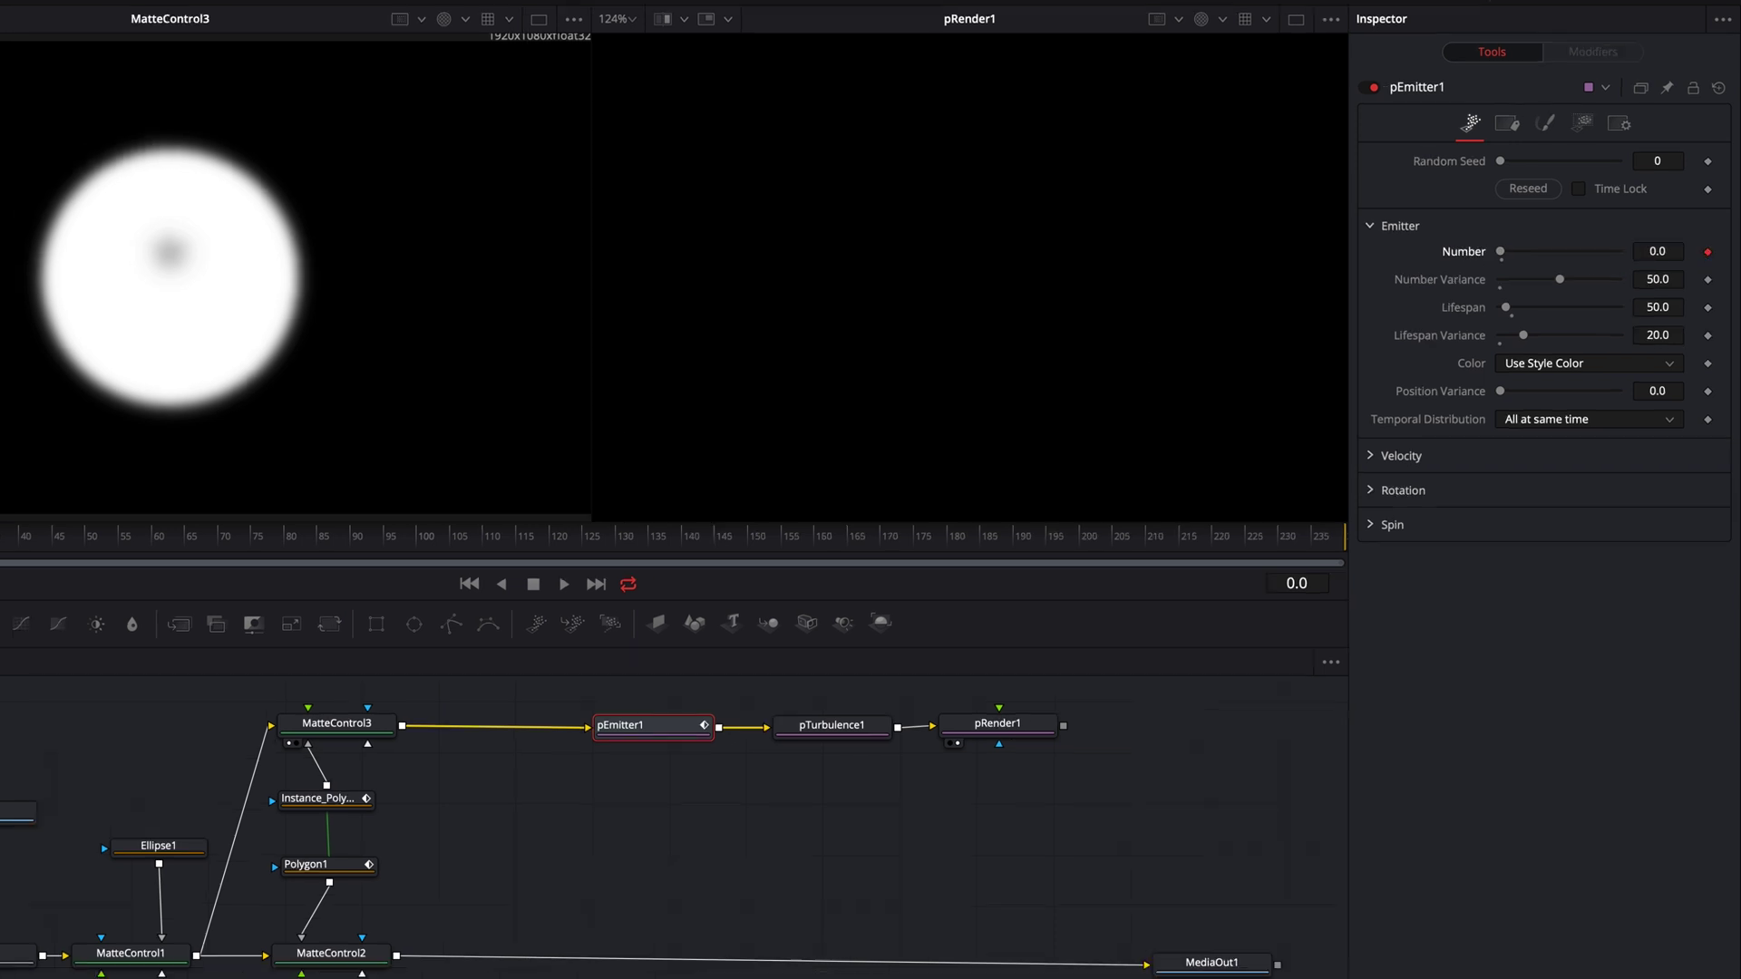
Keyframe pEmitter1's Number at 500 on frames 20 and 135
left_click_drag(127, 464, 235, 467)
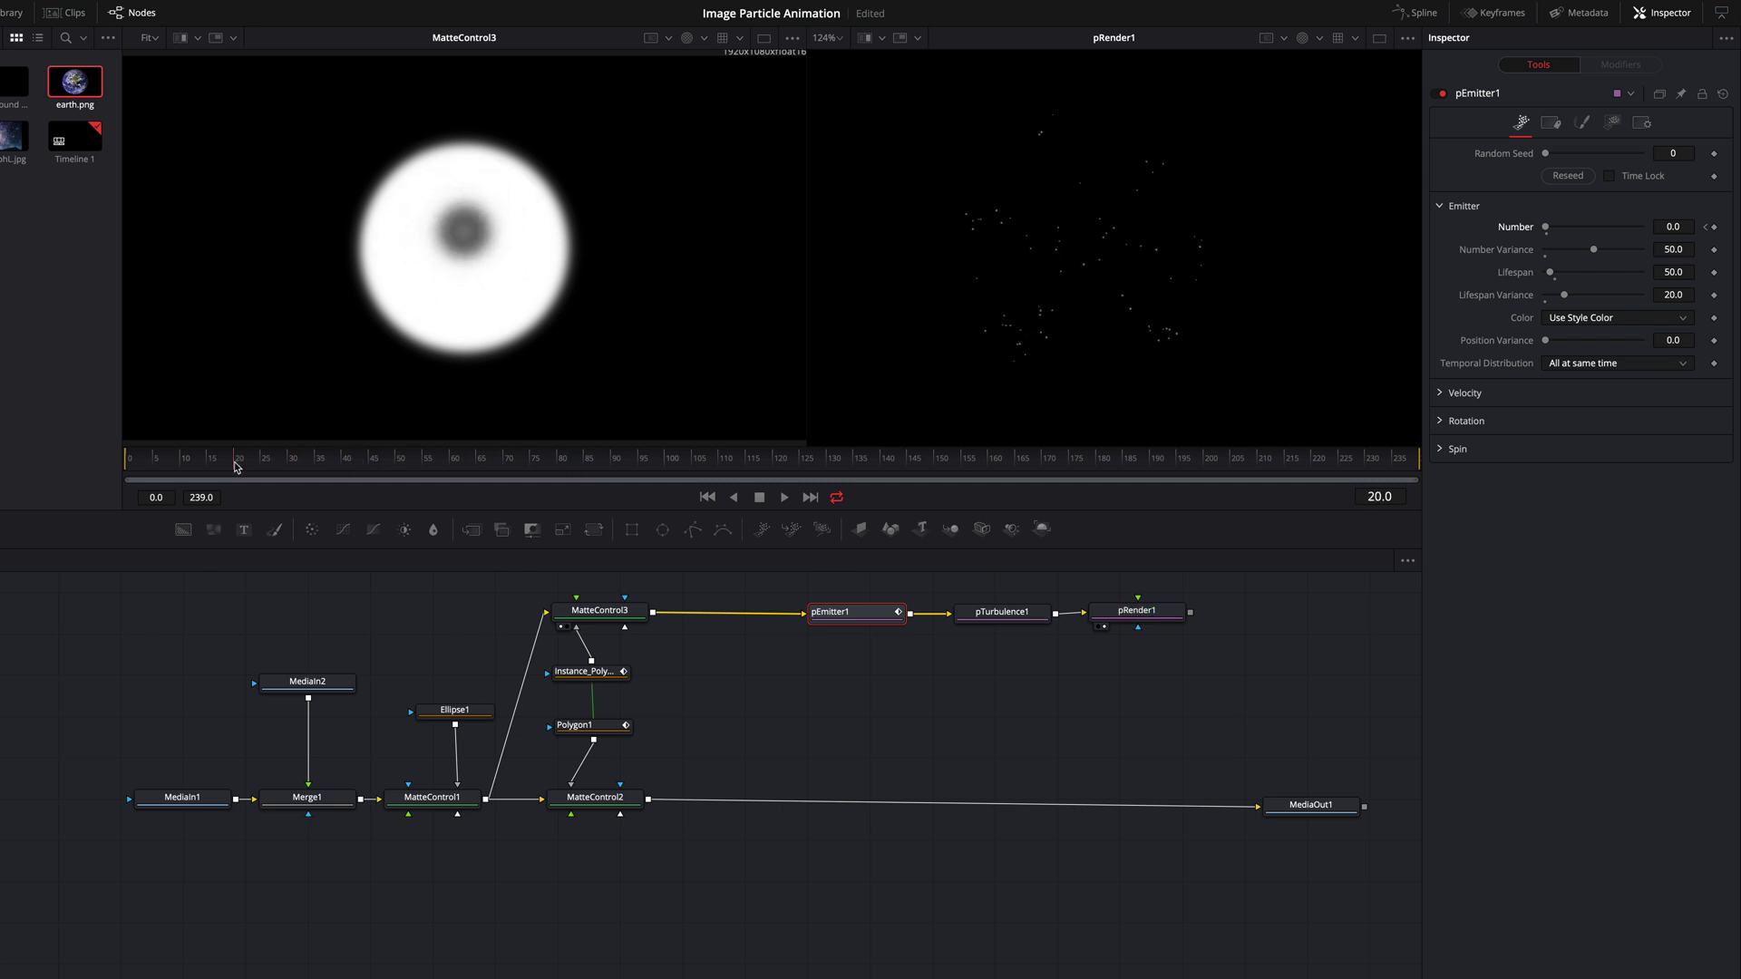
left_click(1674, 229)
type("500")
key("Tab")
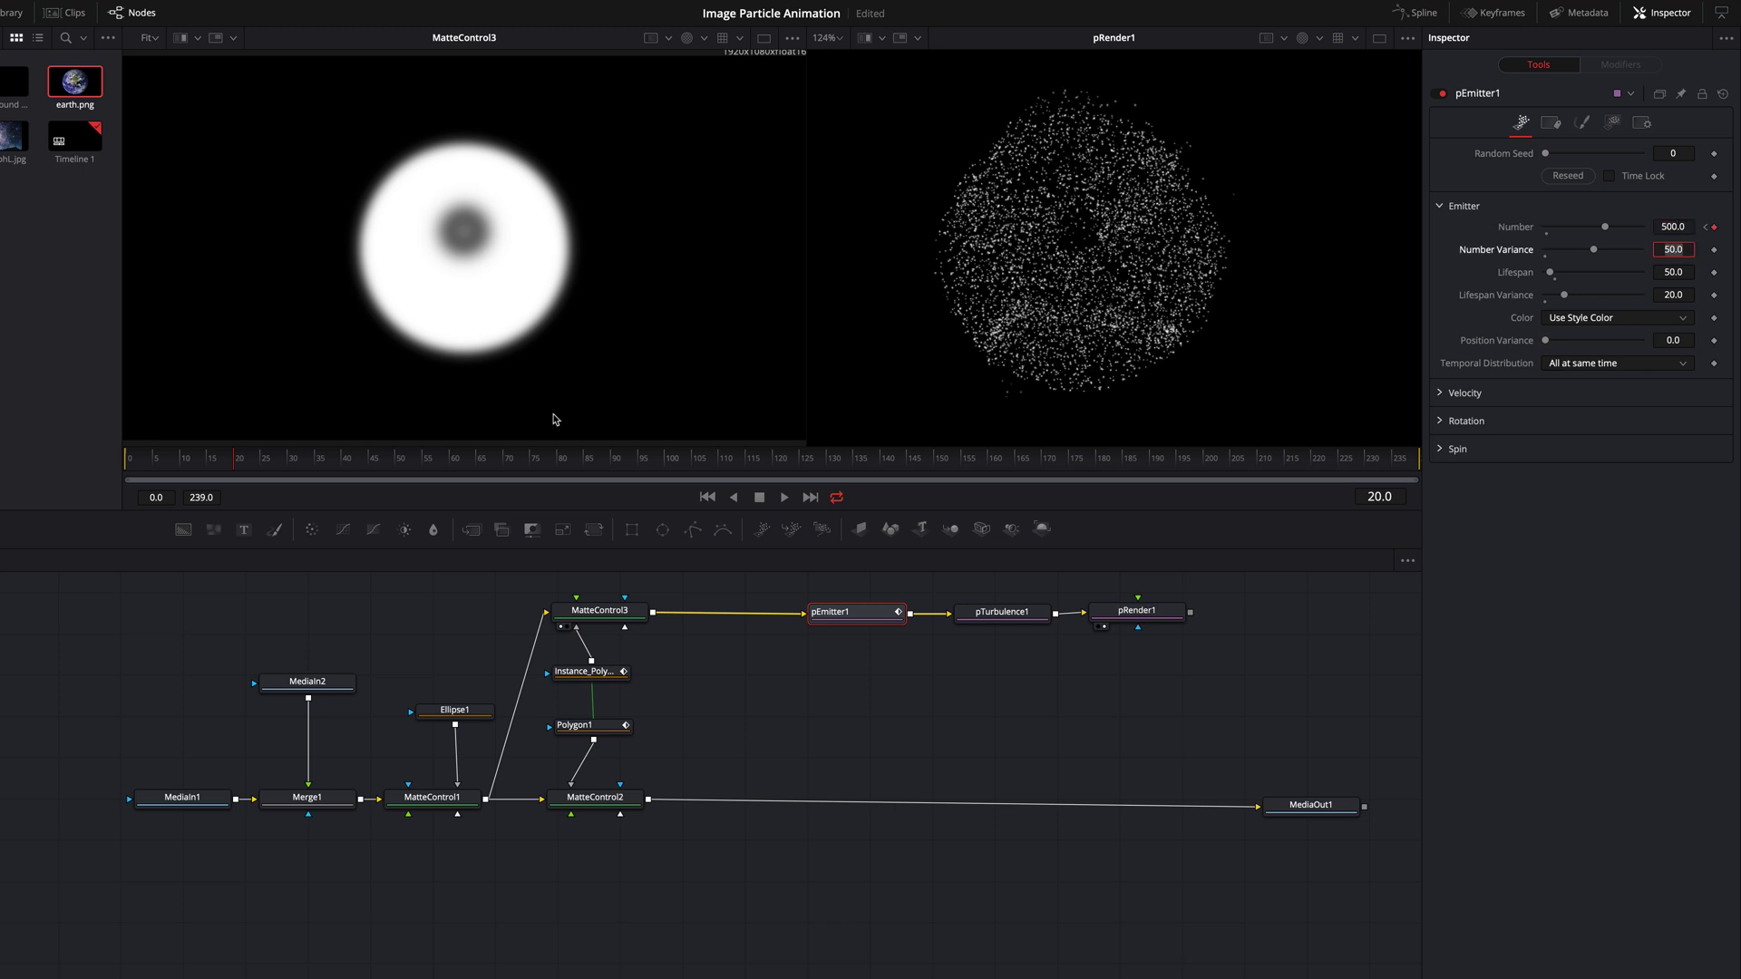
left_click_drag(235, 463, 857, 466)
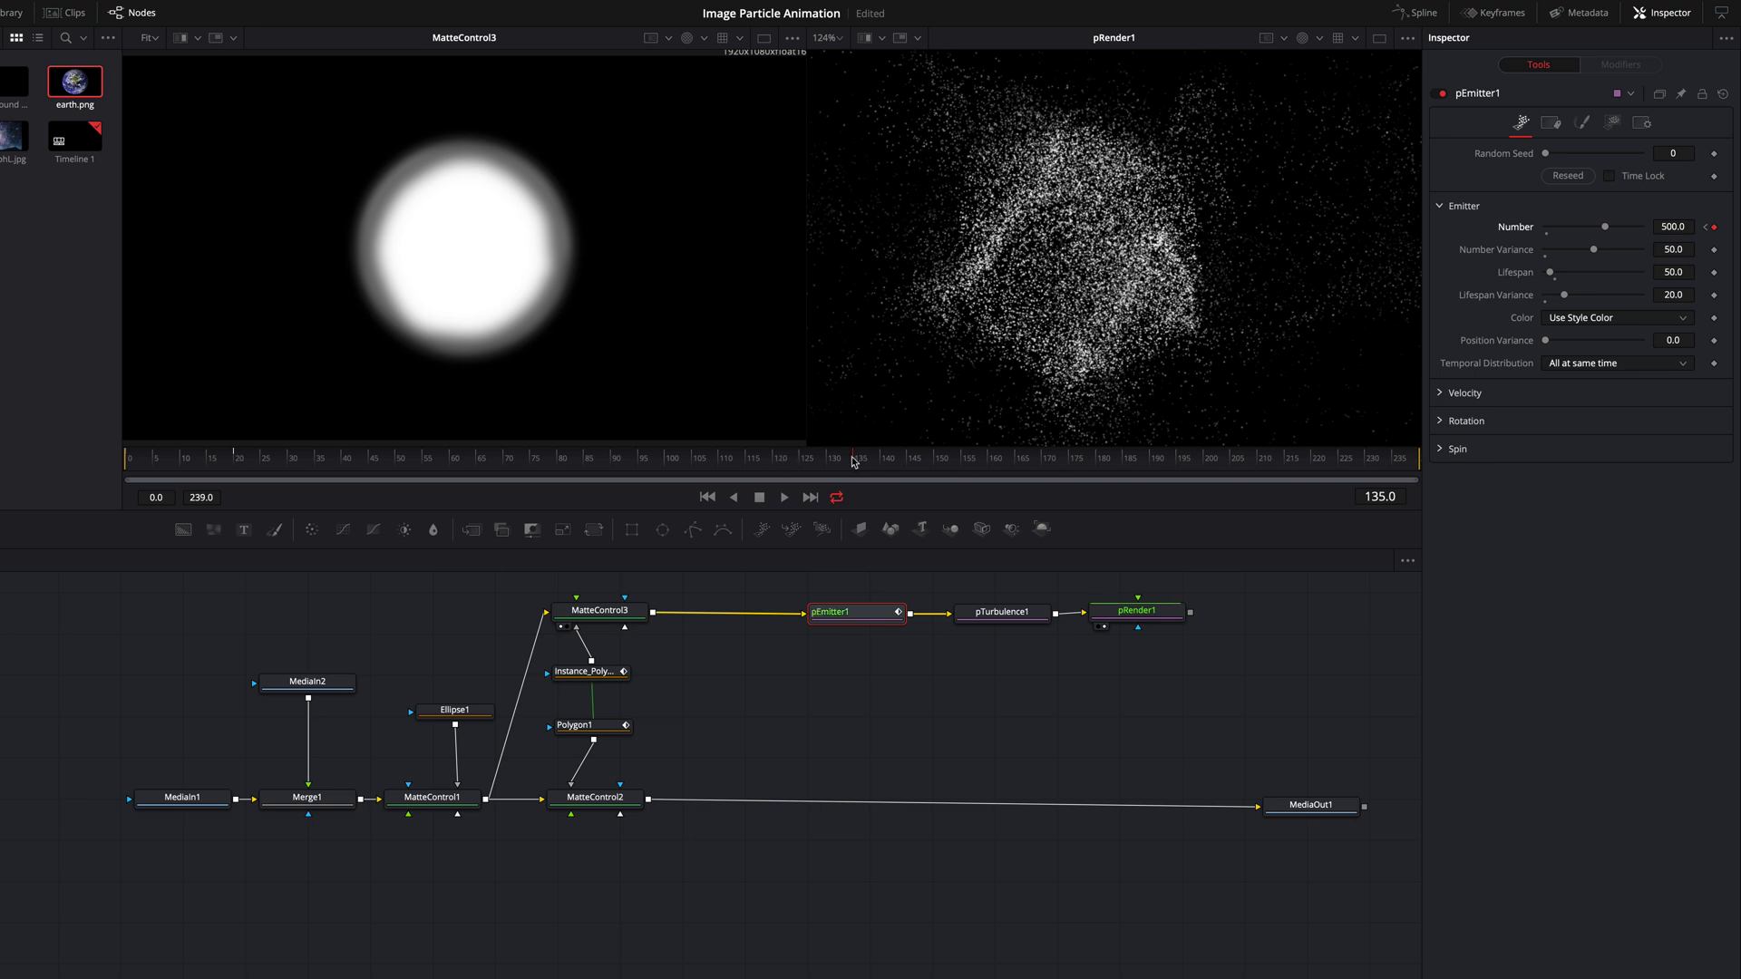
Keyframe pEmitter1's Number at 0 on frame 205
left_click(995, 463)
left_click(1183, 462)
left_click(1234, 464)
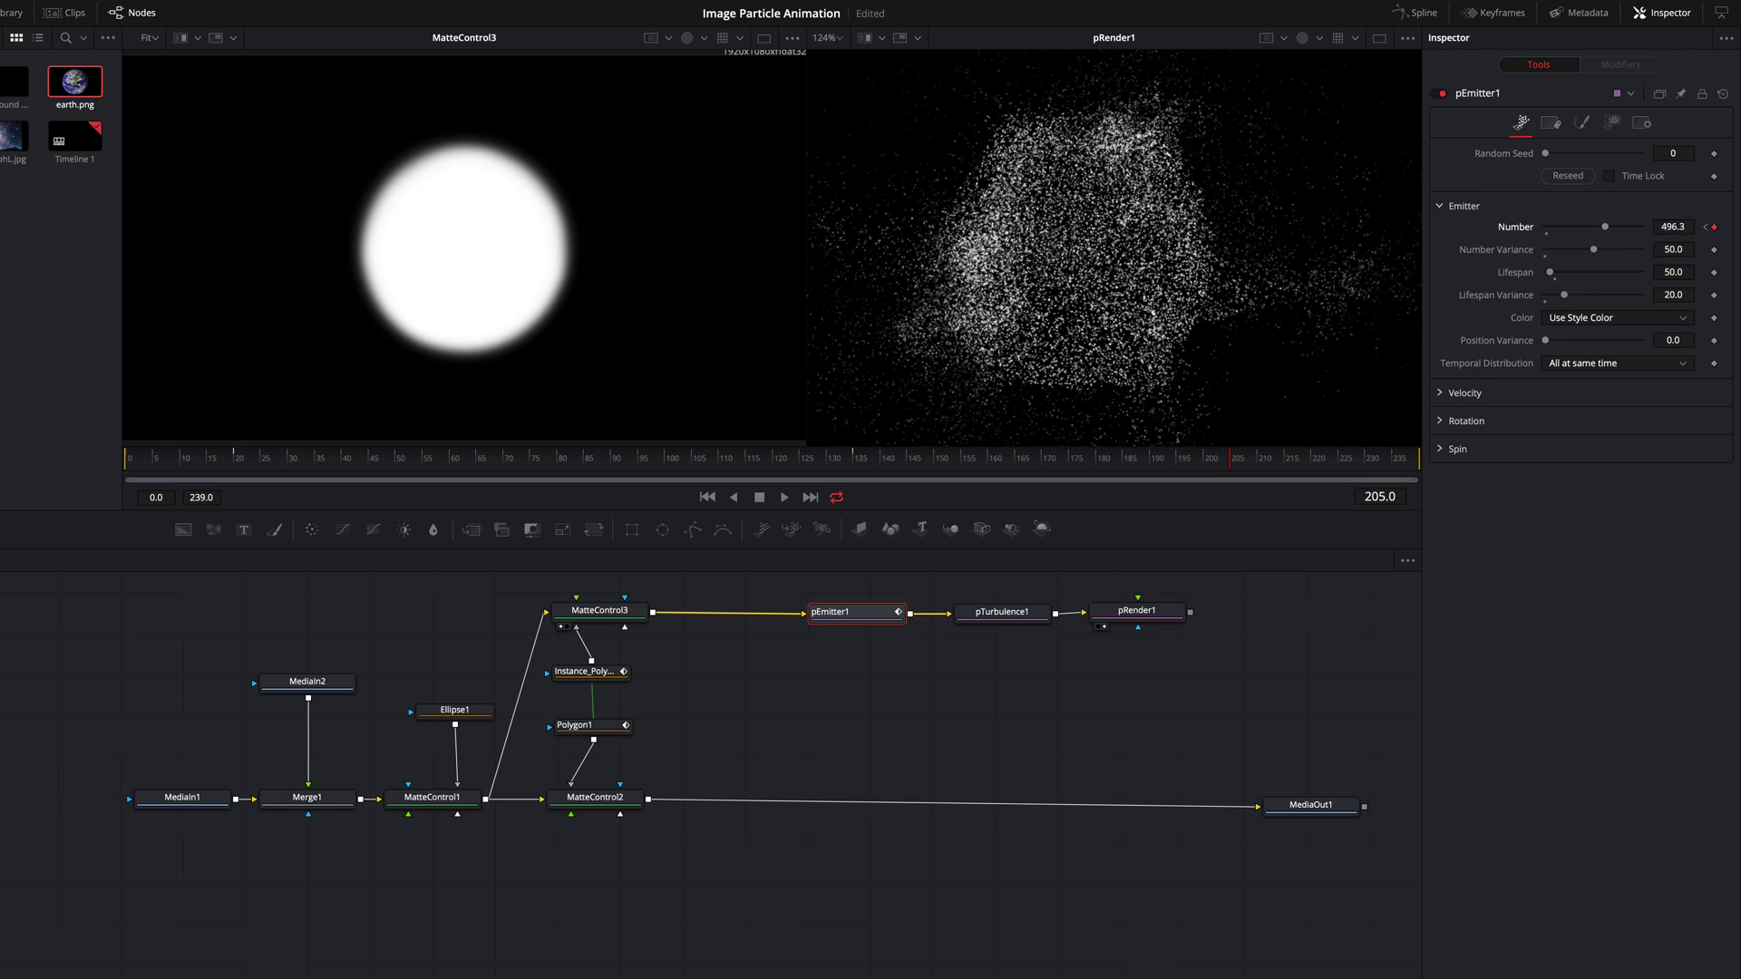
left_click(1688, 227)
double_click(1687, 226)
type("0")
key("Tab")
Play the animation from frame 0 to check the keyframed particle emission, then stop playback
left_click_drag(187, 449, 121, 465)
left_click(784, 497)
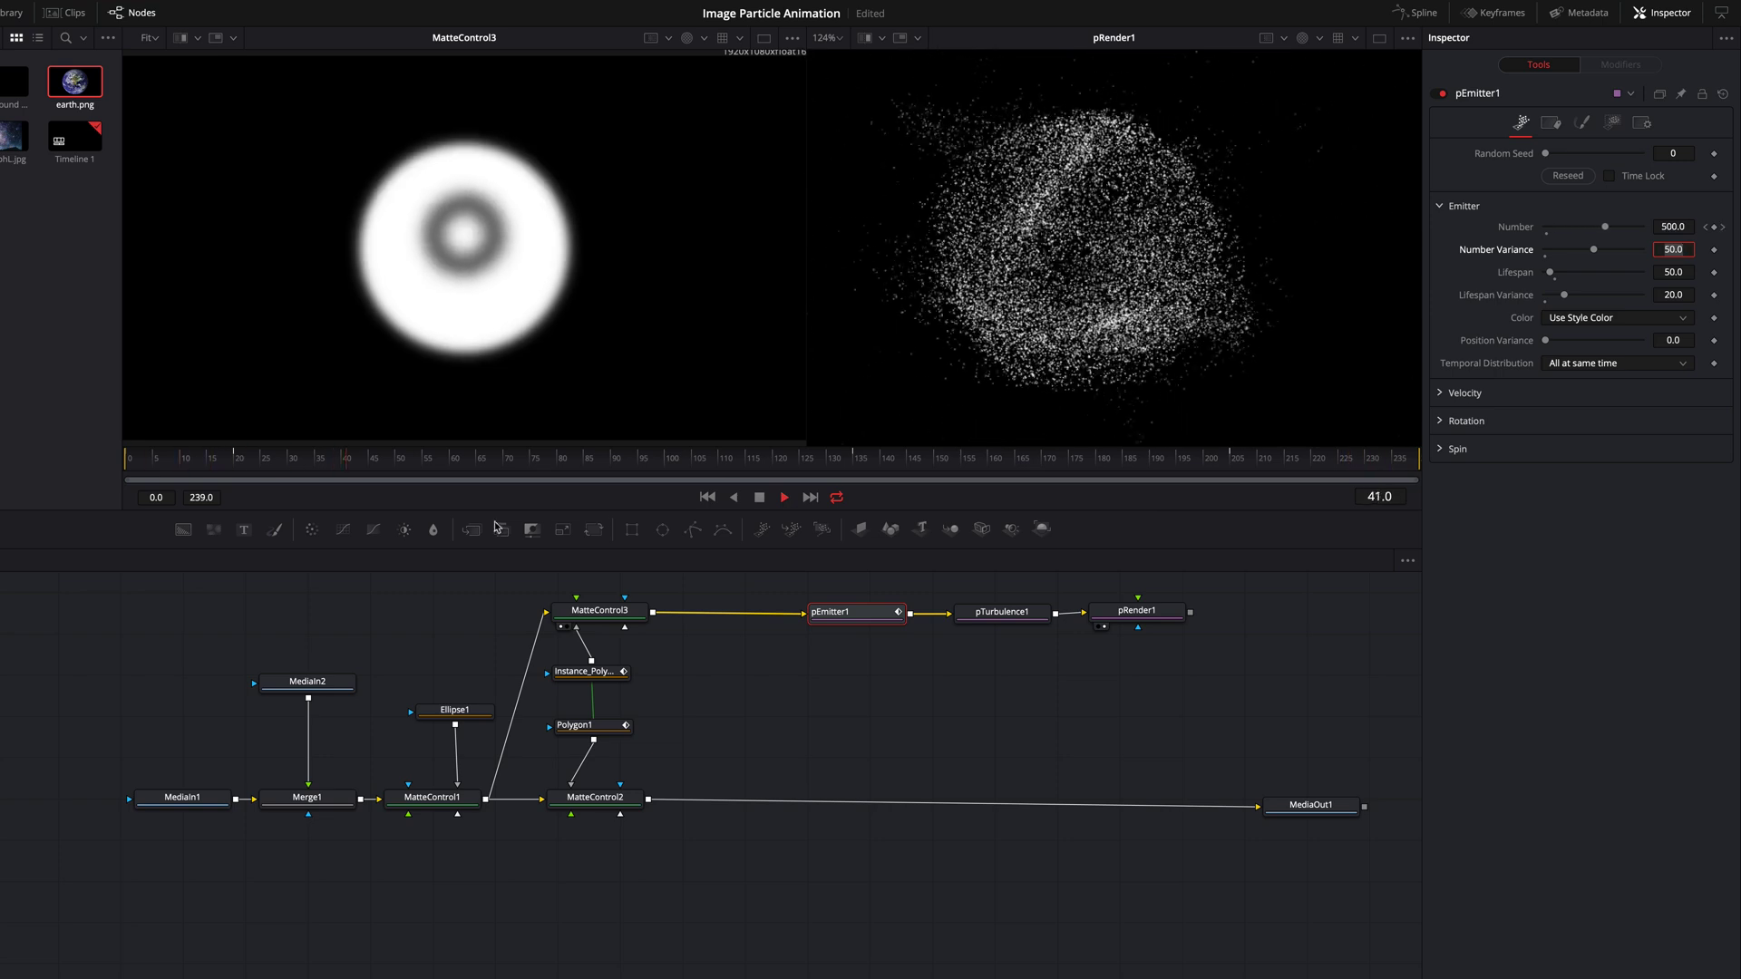
key("space")
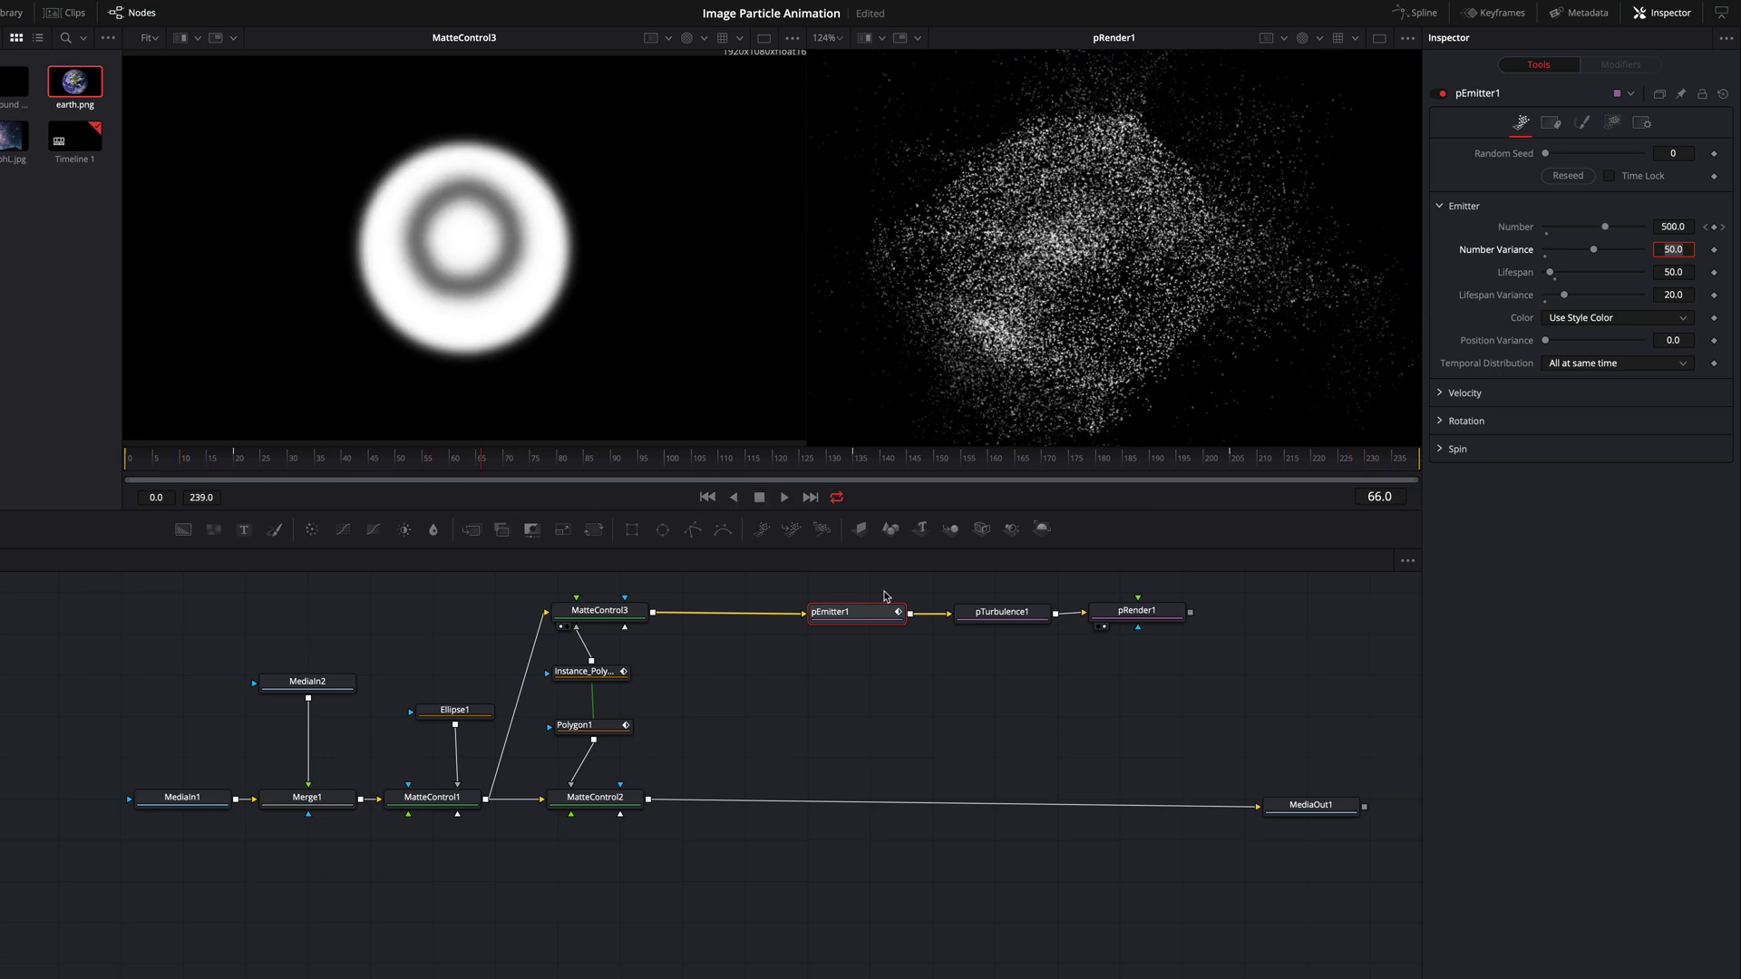
Add a Soft Glow node after pRender1 and place it directly beneath that node
left_click(1136, 619)
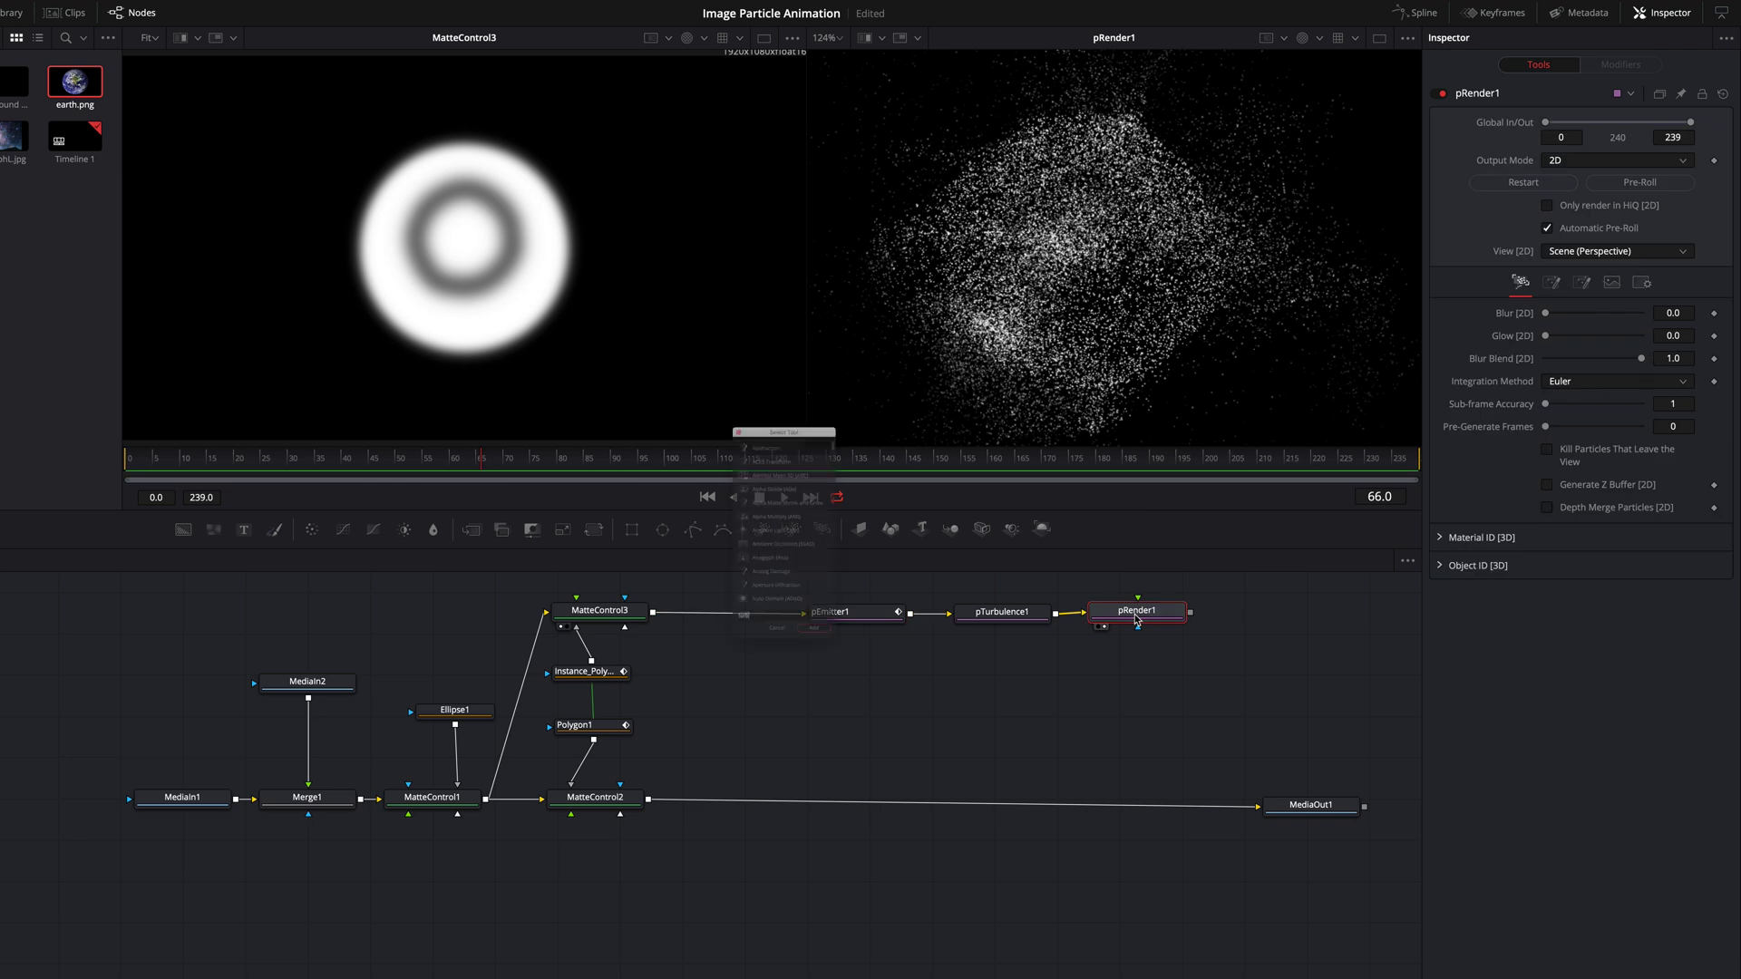
key("shift+space")
type("sof")
key("Return")
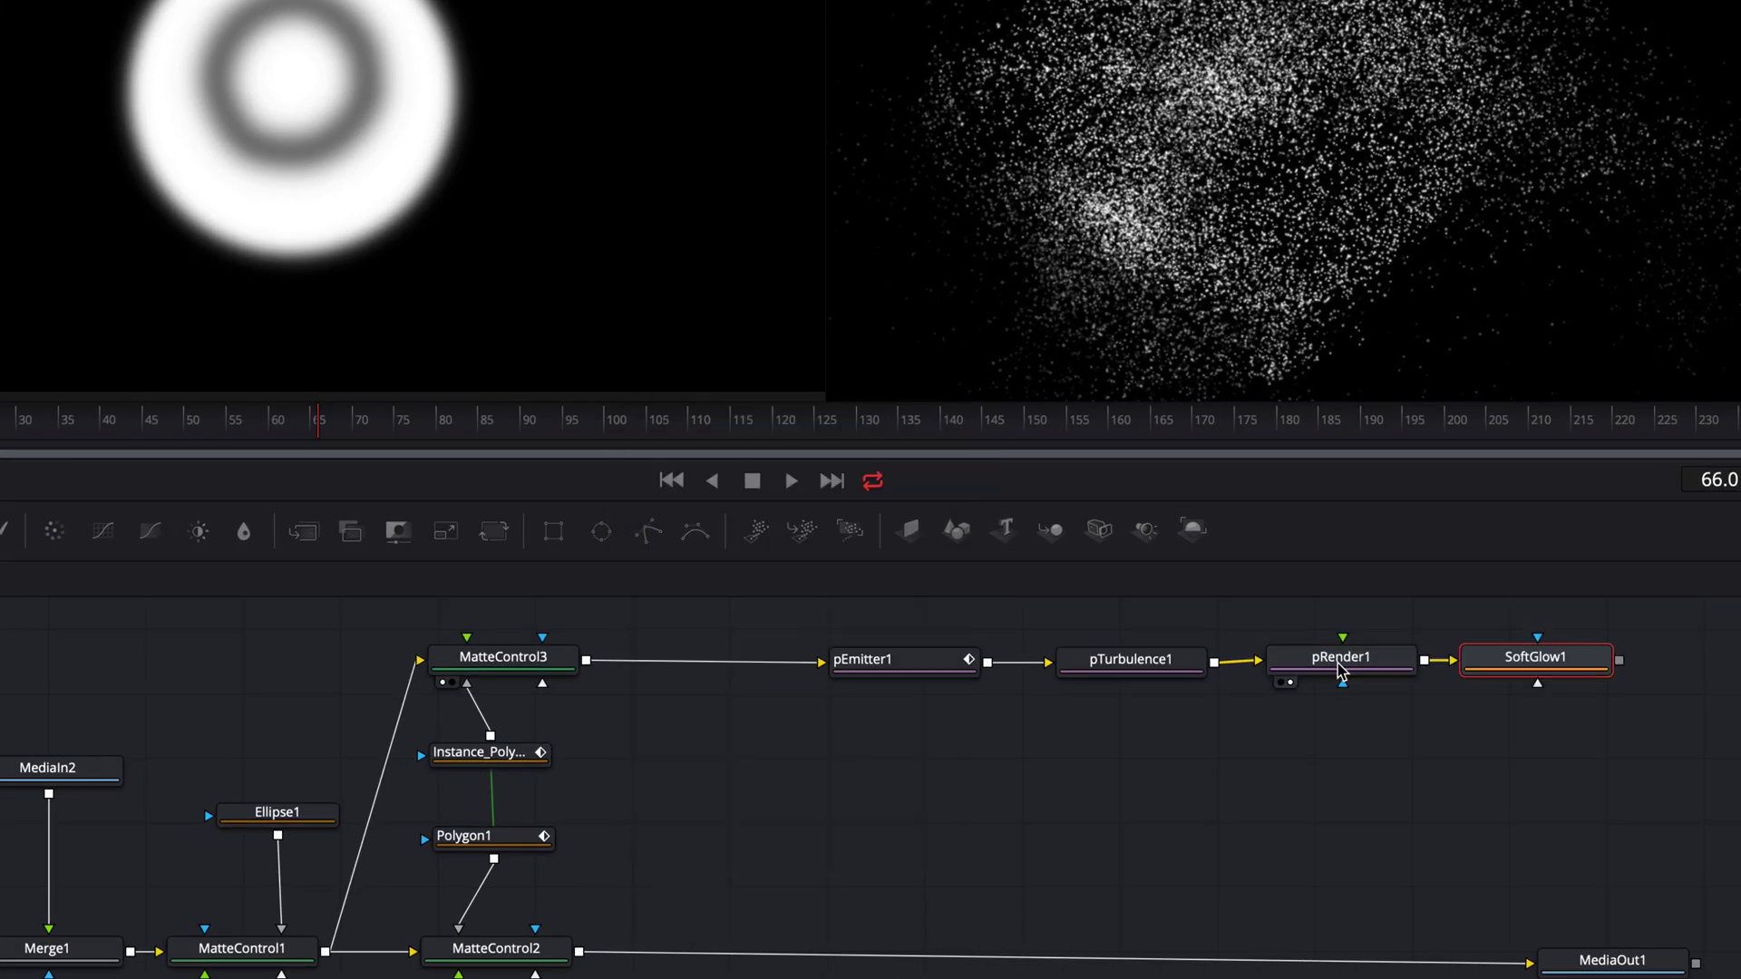
left_click_drag(1544, 658, 1362, 785)
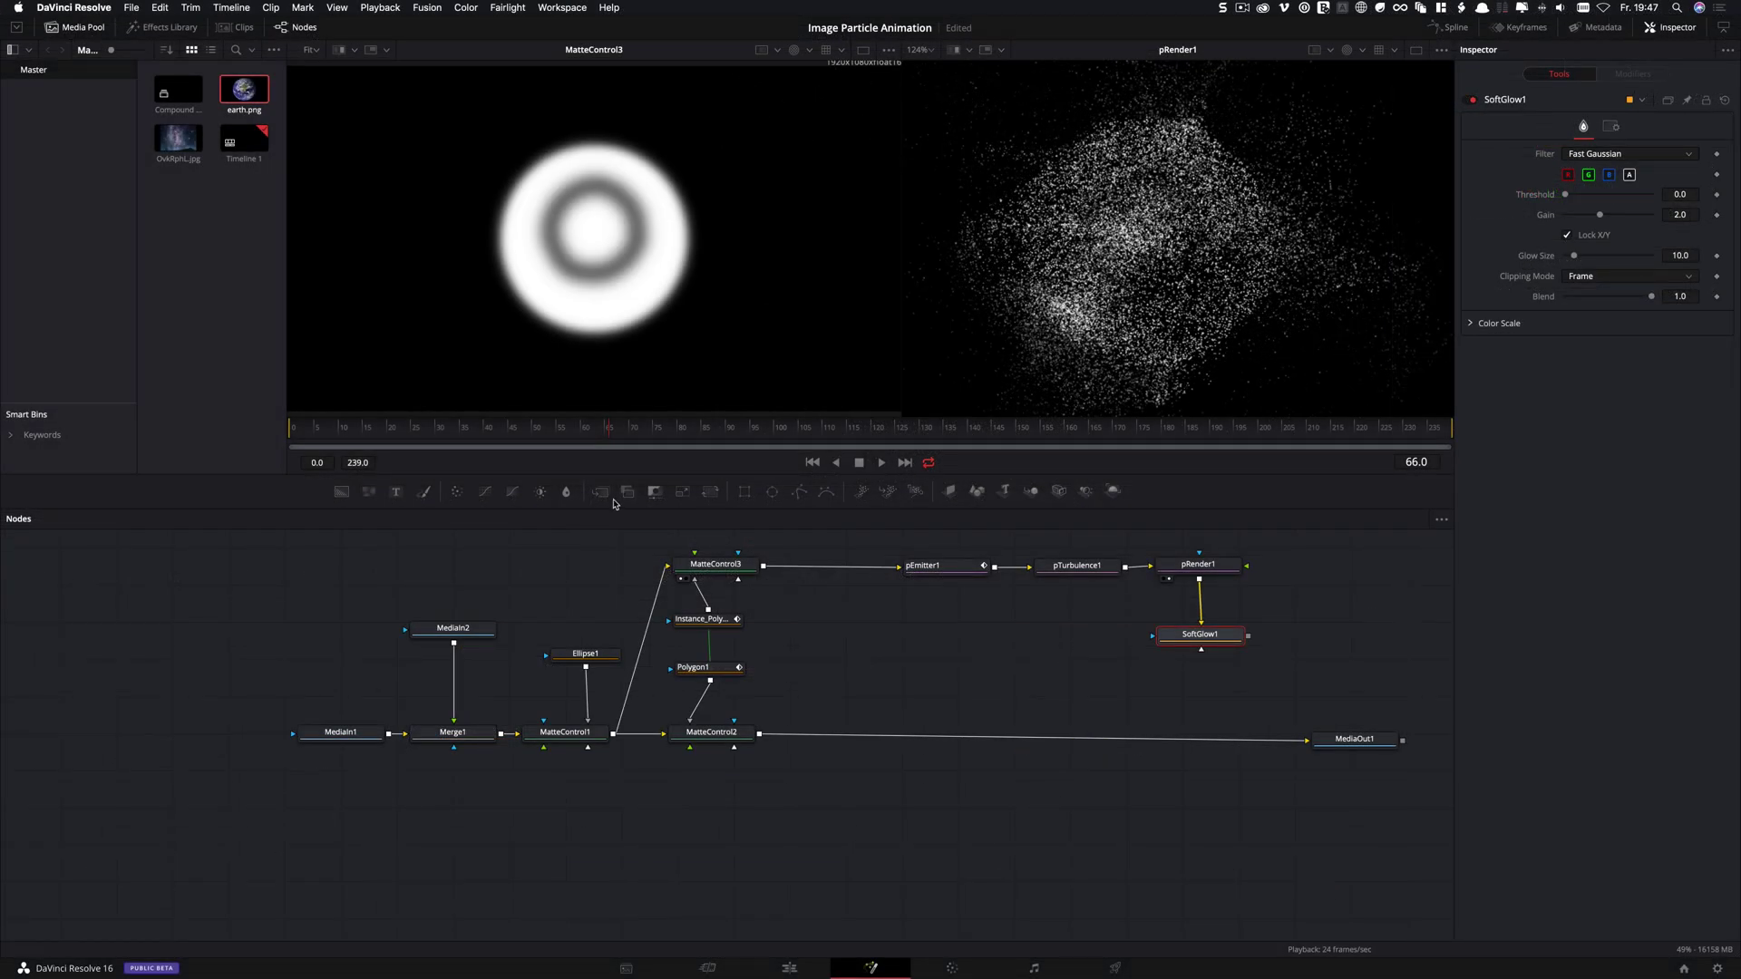
Add a Merge node between MatteControl2 and MediaOut1, with MatteControl2 as background and SoftGlow1 as foreground
left_click_drag(612, 505, 1108, 682)
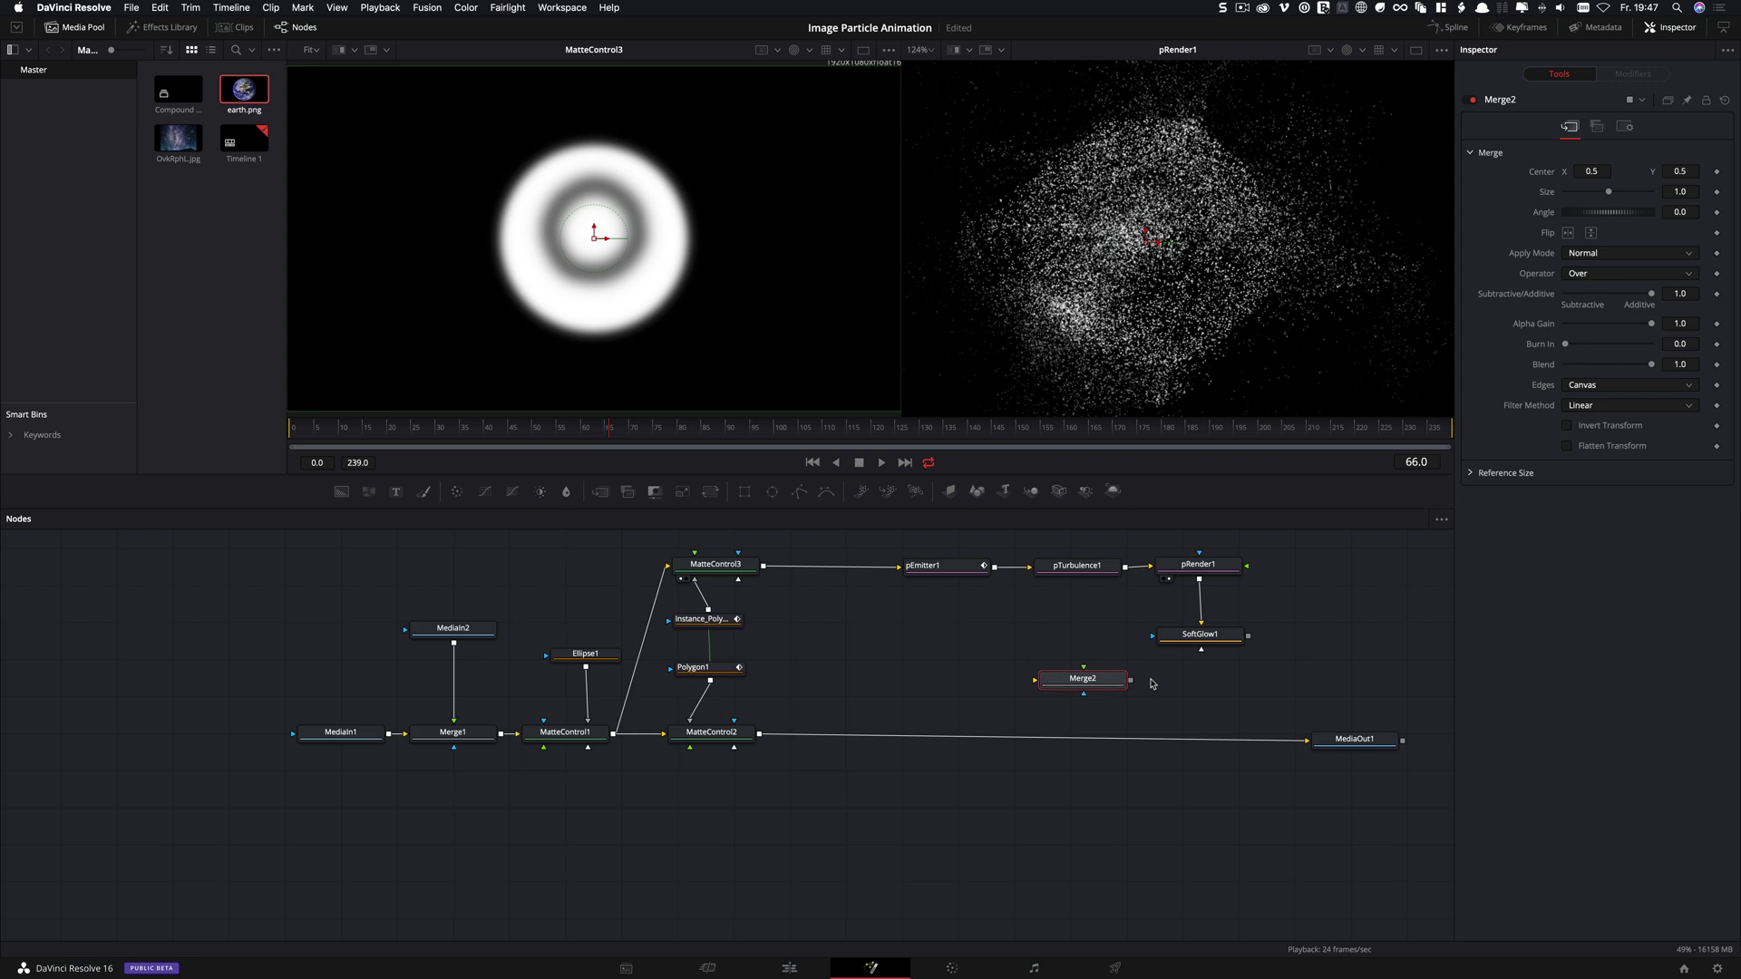
left_click_drag(1307, 739, 1036, 681)
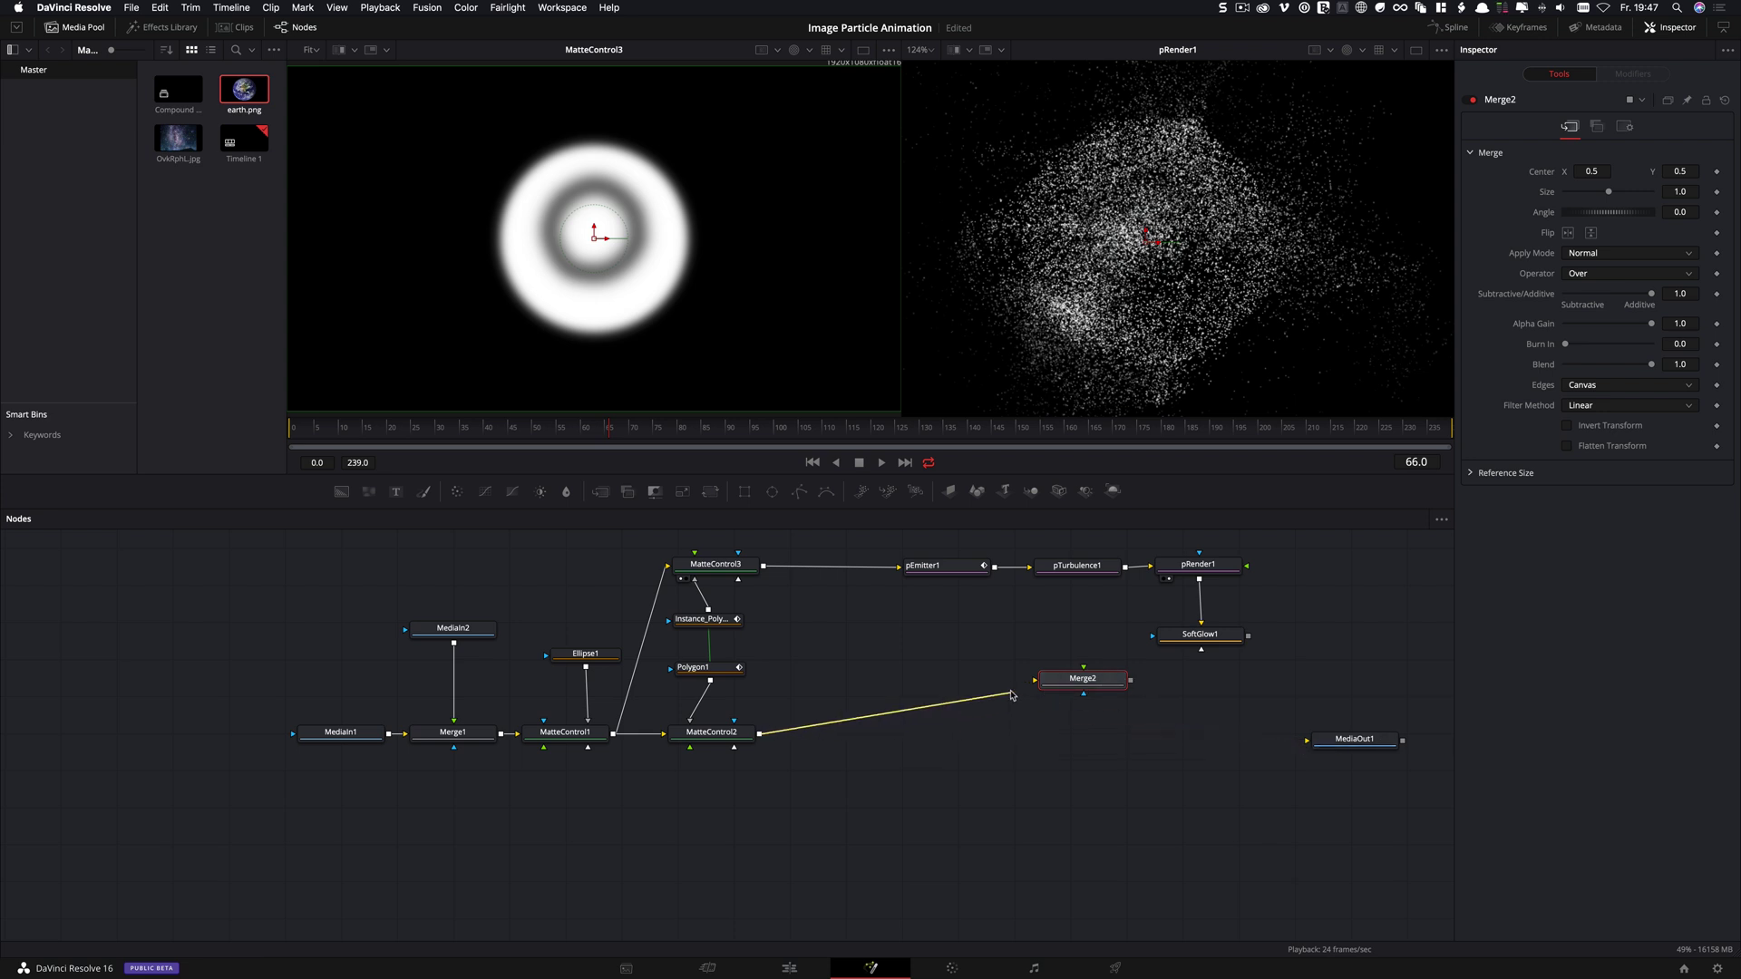
left_click_drag(1210, 760, 1521, 864)
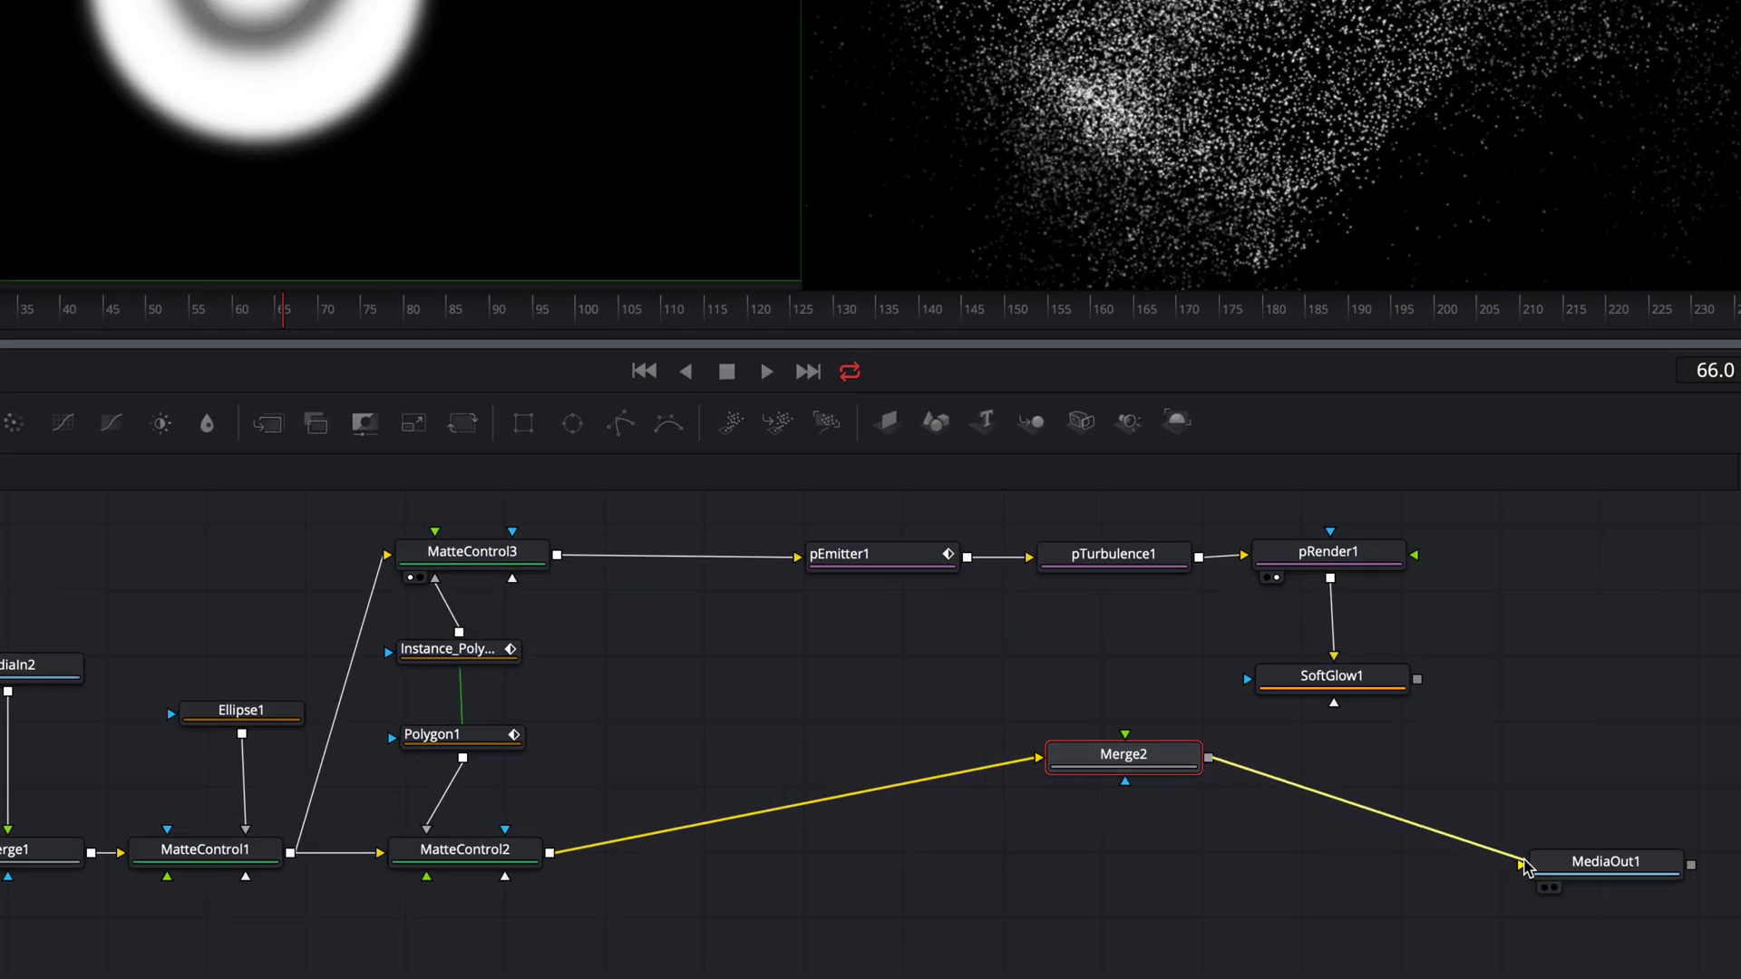
left_click_drag(1146, 777, 1286, 865)
left_click_drag(1417, 679, 1379, 859)
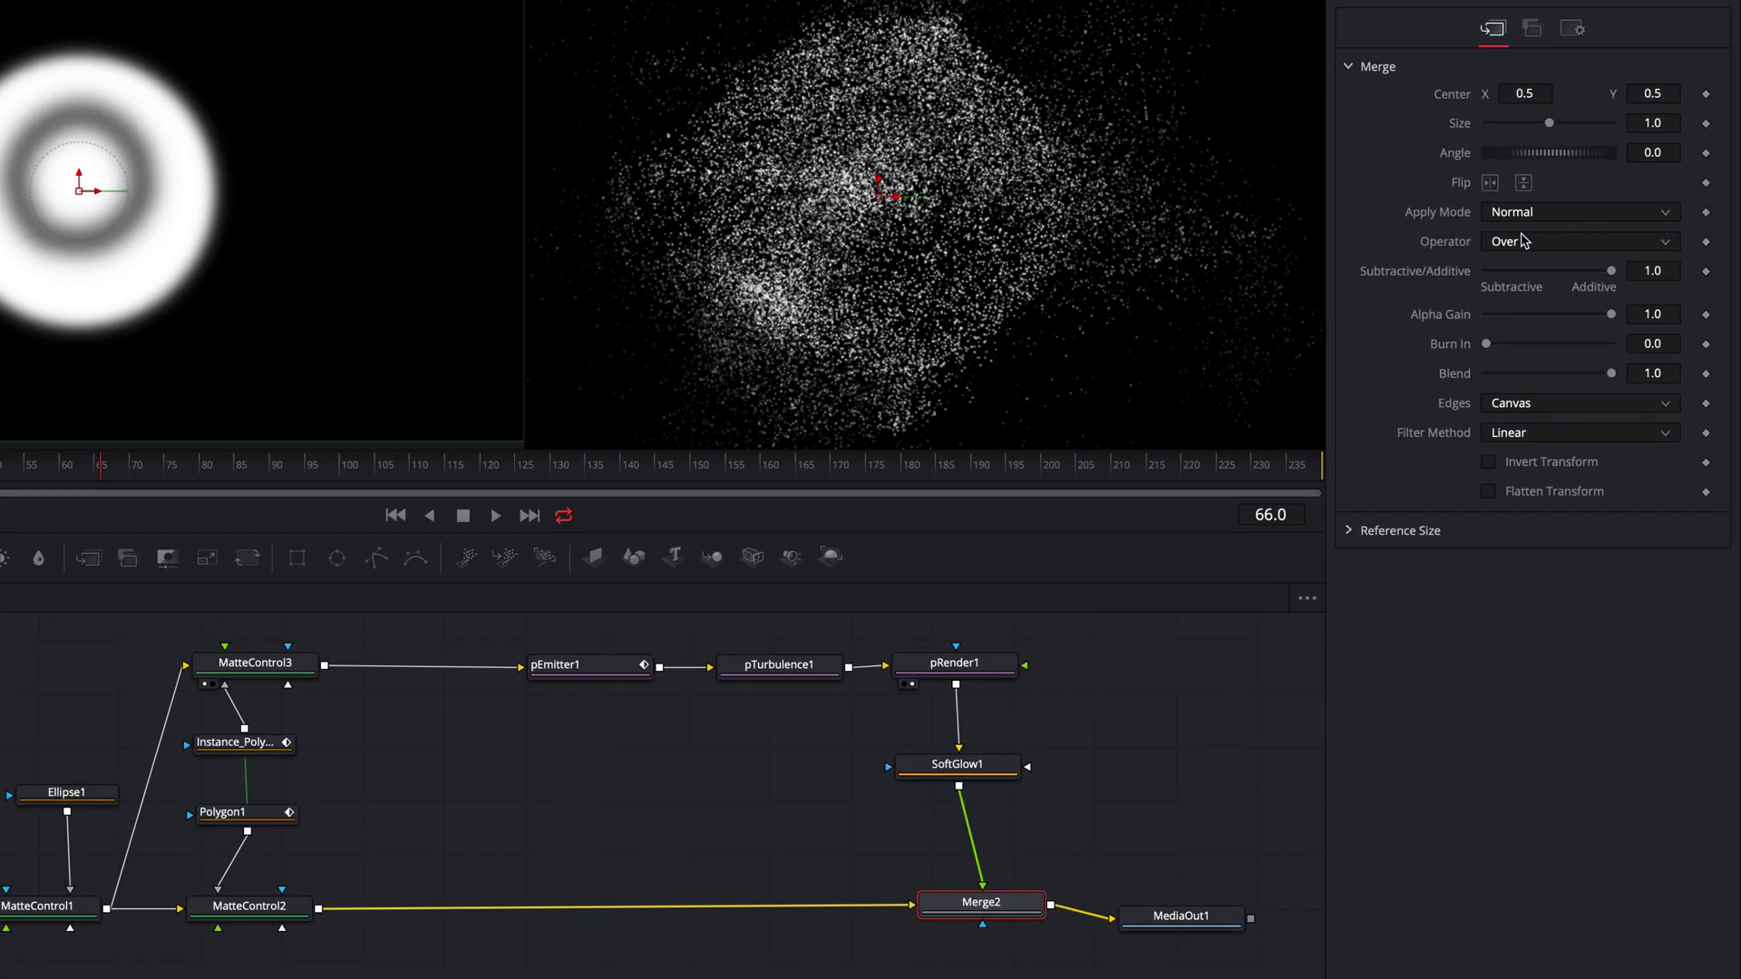
Set Merge2's Apply Mode to Screen and align the node beneath SoftGlow1
left_click(1529, 215)
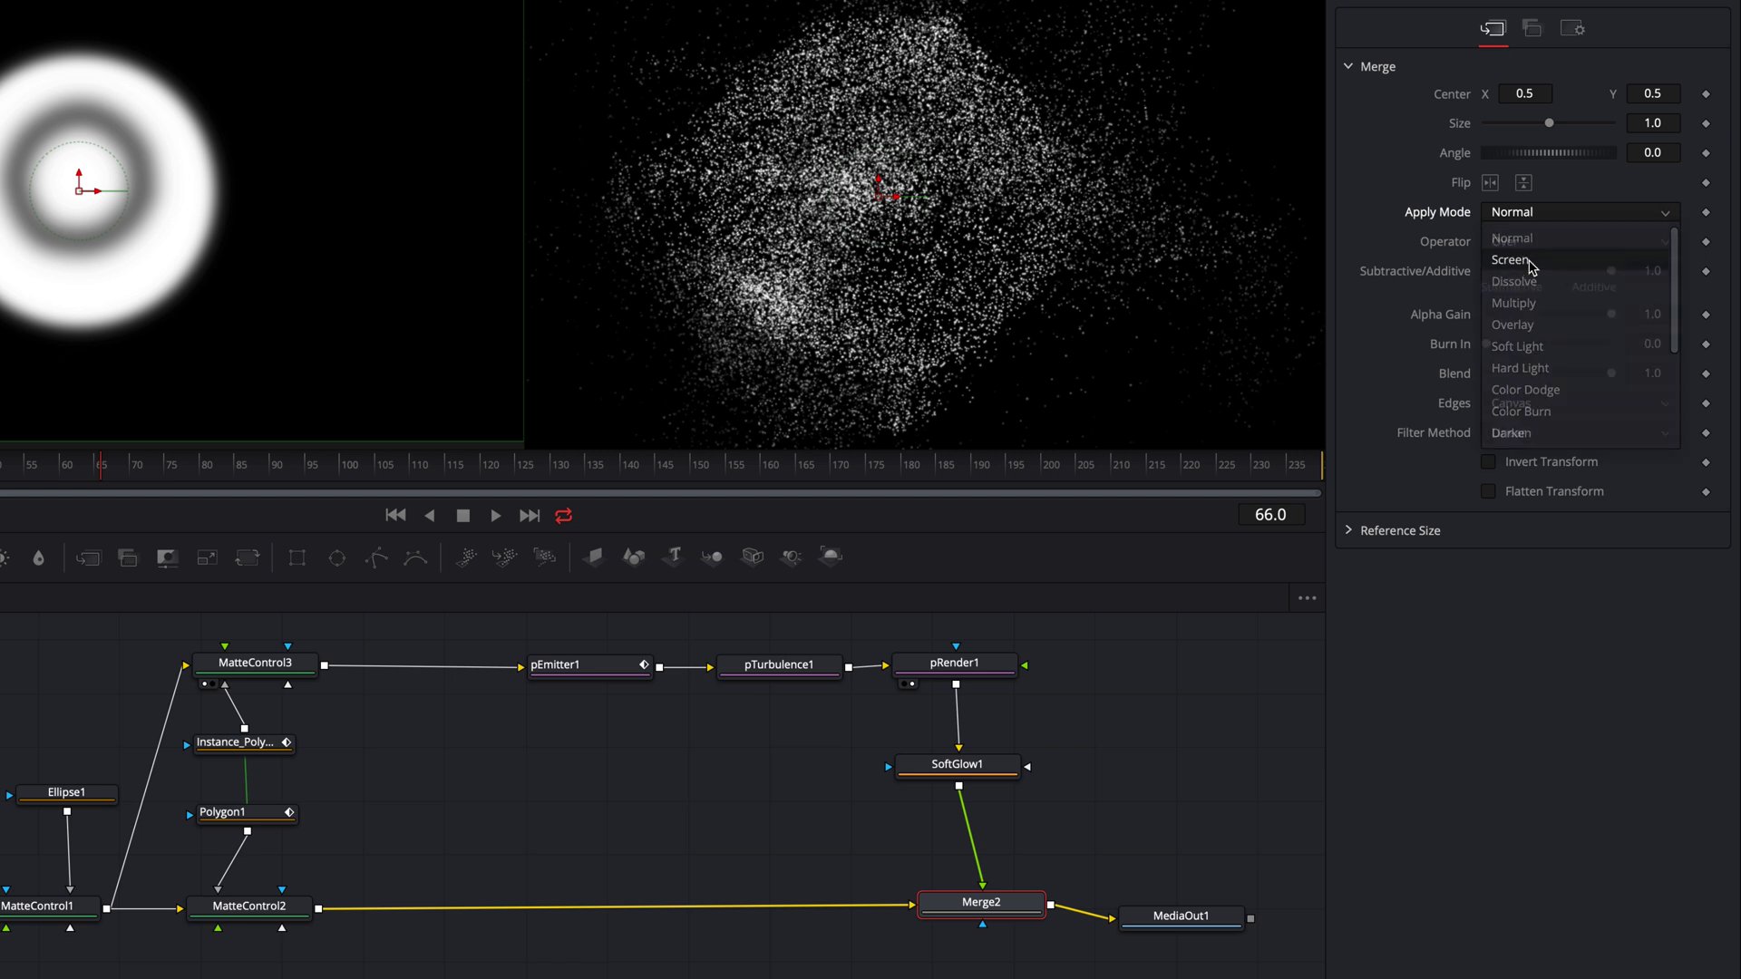
left_click(1529, 261)
left_click_drag(991, 916, 969, 925)
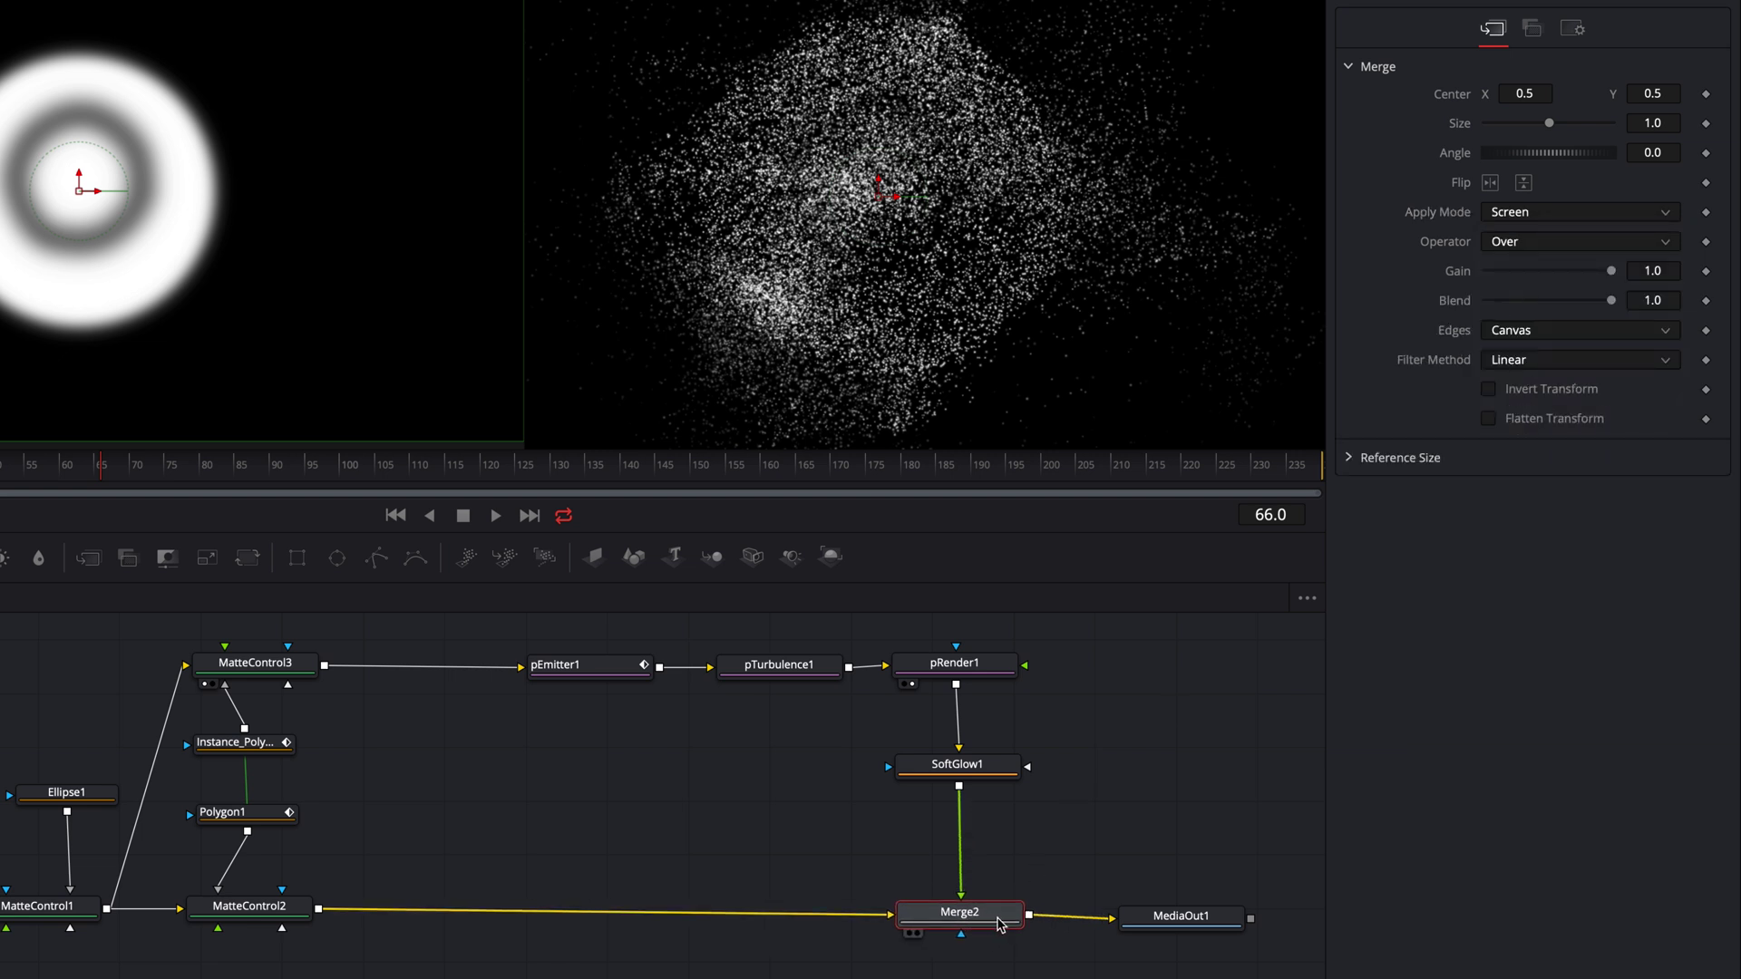
View MediaOut1 in full color instead of alpha and play the composite from near the start
left_click(1160, 920)
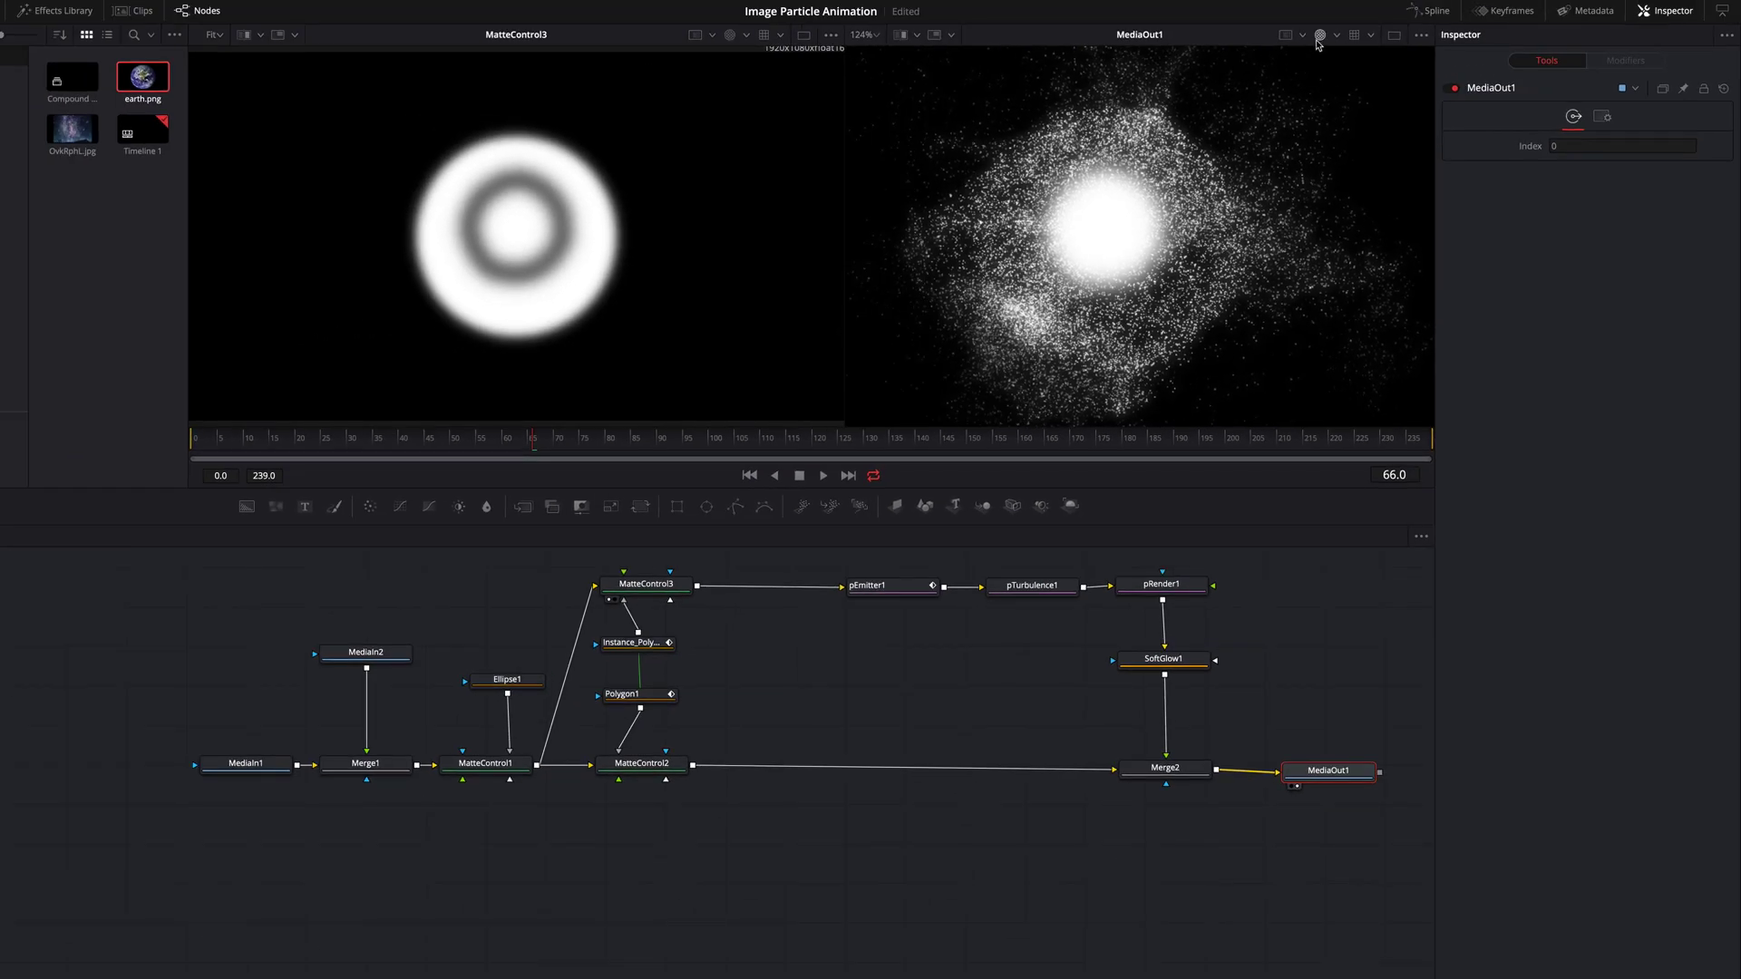
left_click(1319, 36)
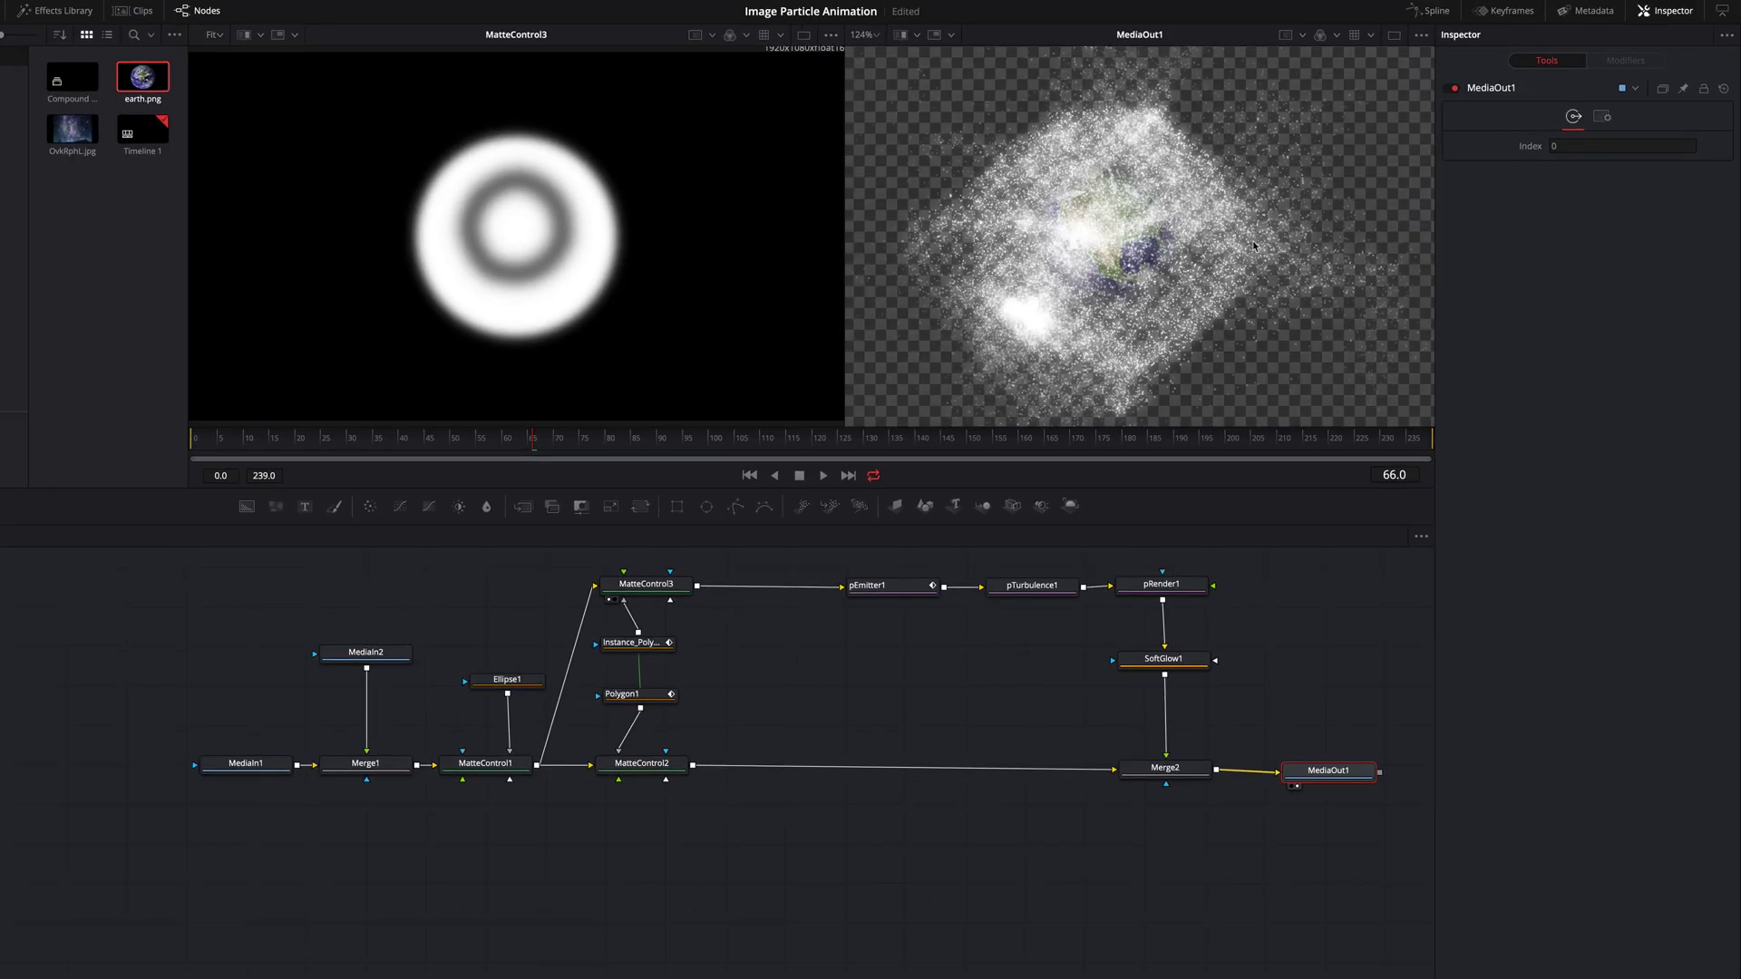
left_click(201, 440)
key("space")
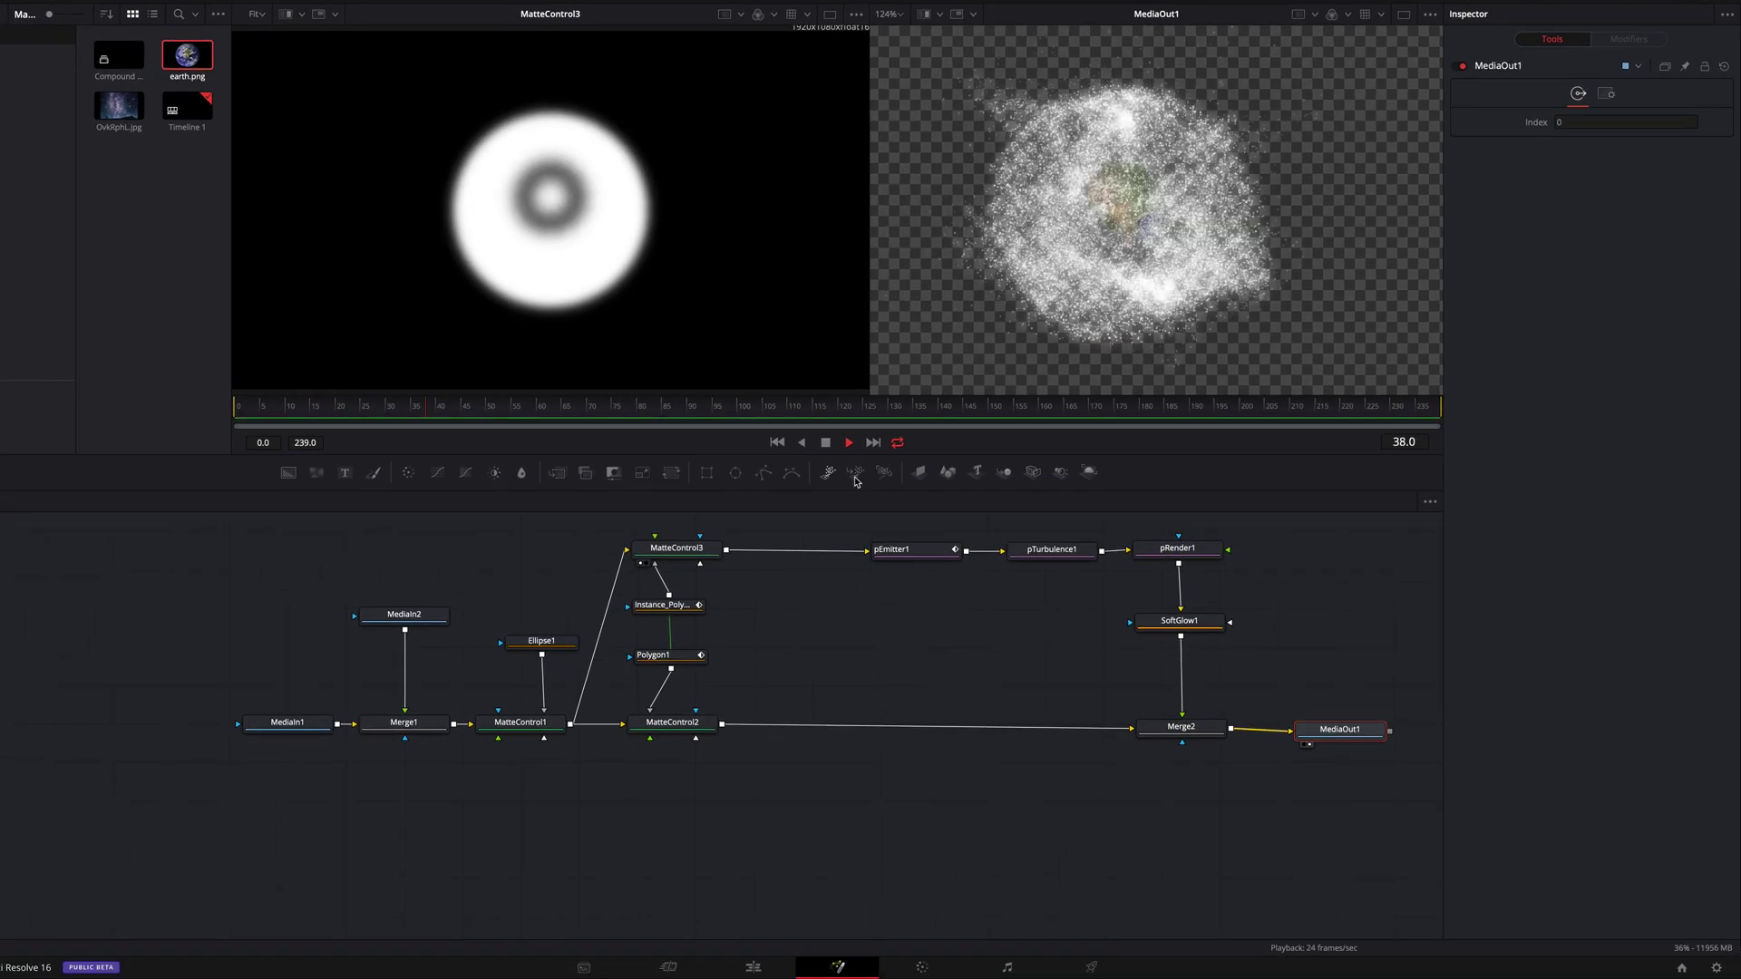
left_click(827, 446)
On the Edit page, move Compound Clip 1 up to Video 2 and place OvkRphL.jpg beneath it at the start of Video 1
left_click(753, 967)
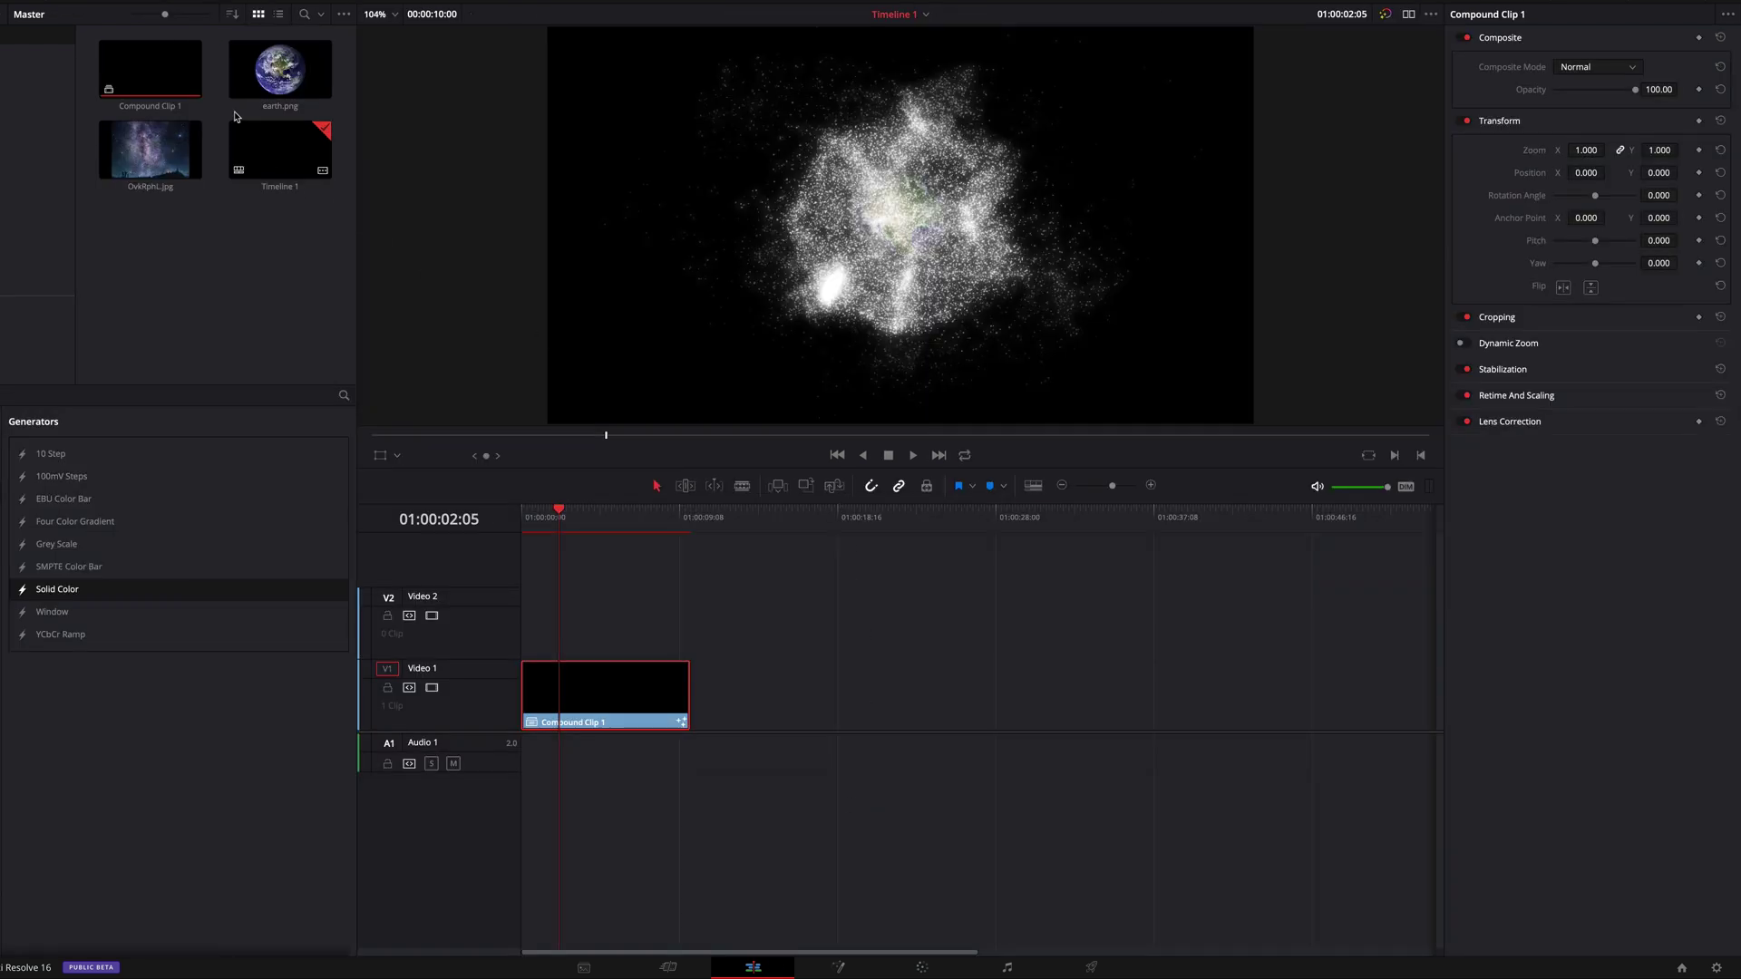
left_click_drag(186, 165, 813, 693)
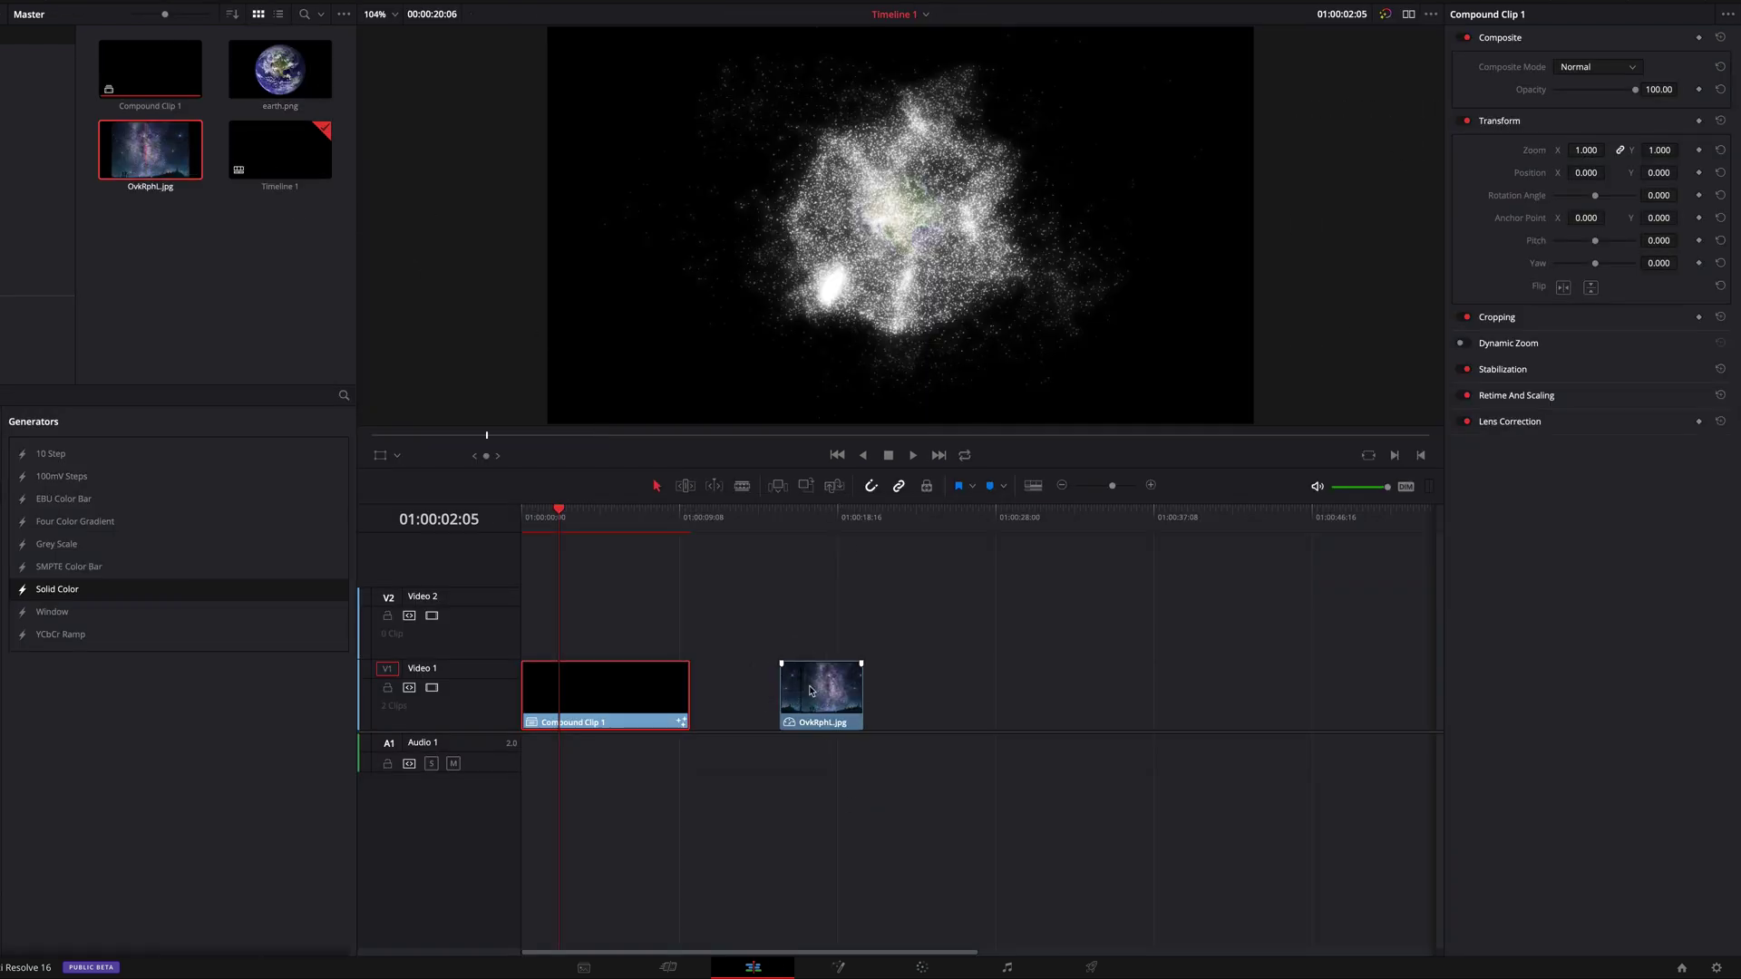
left_click_drag(614, 695, 615, 624)
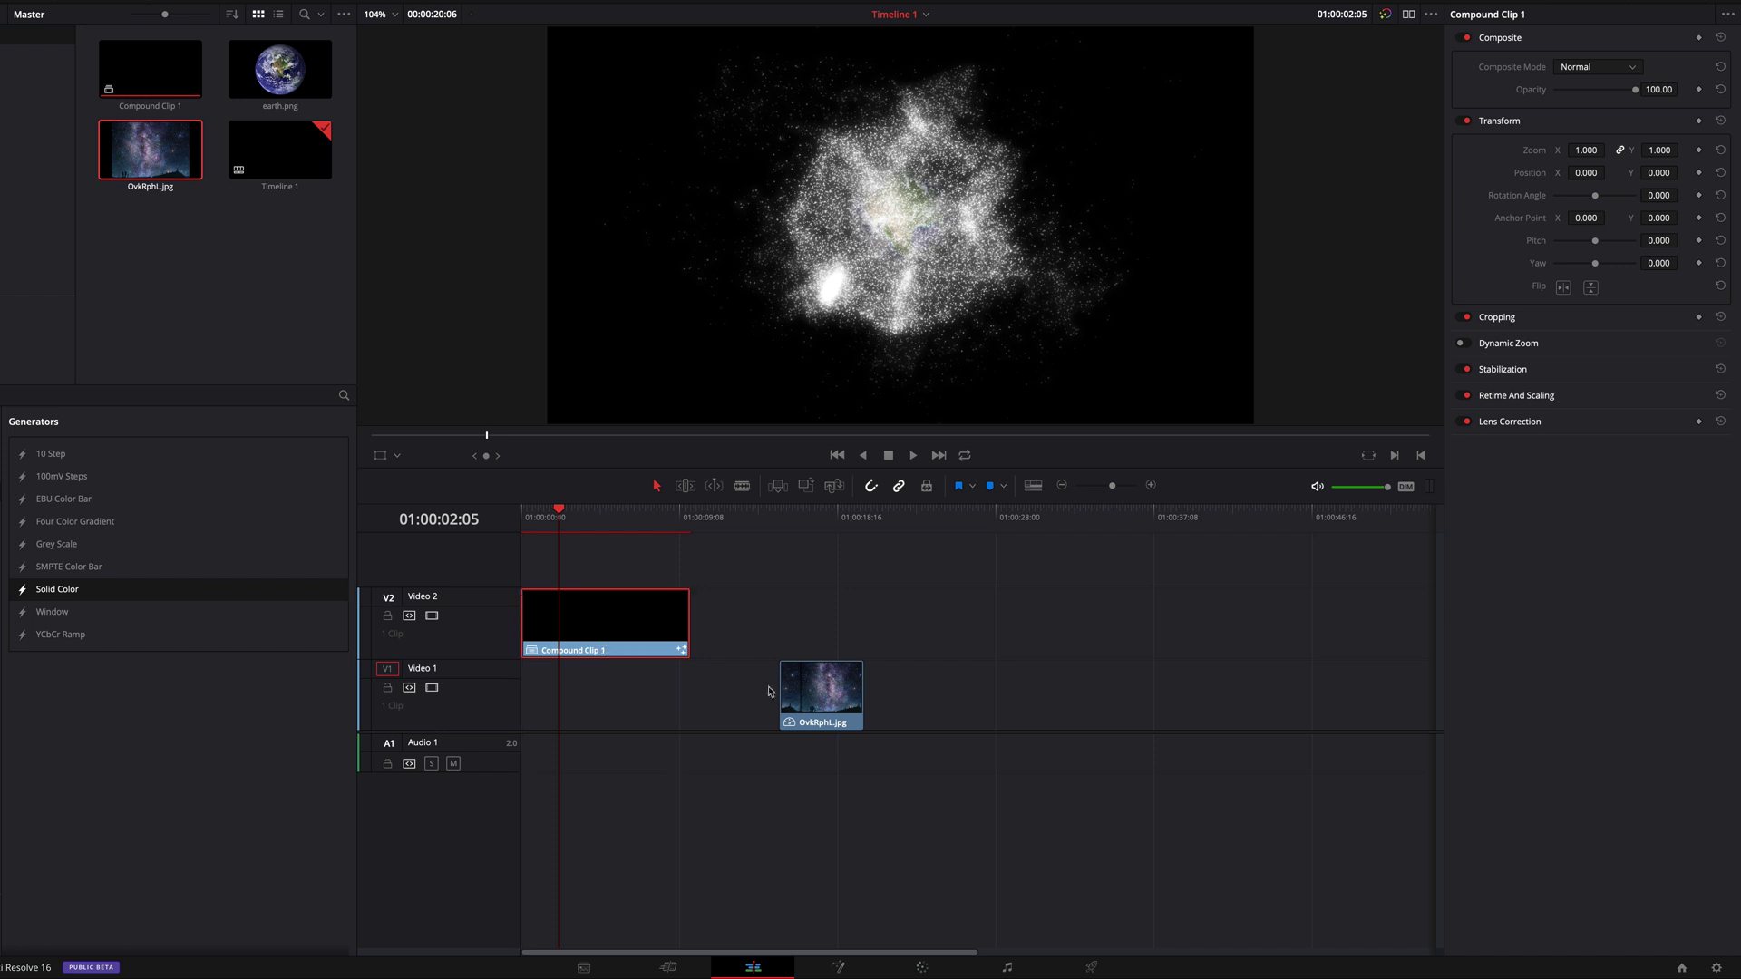
left_click_drag(798, 689, 537, 694)
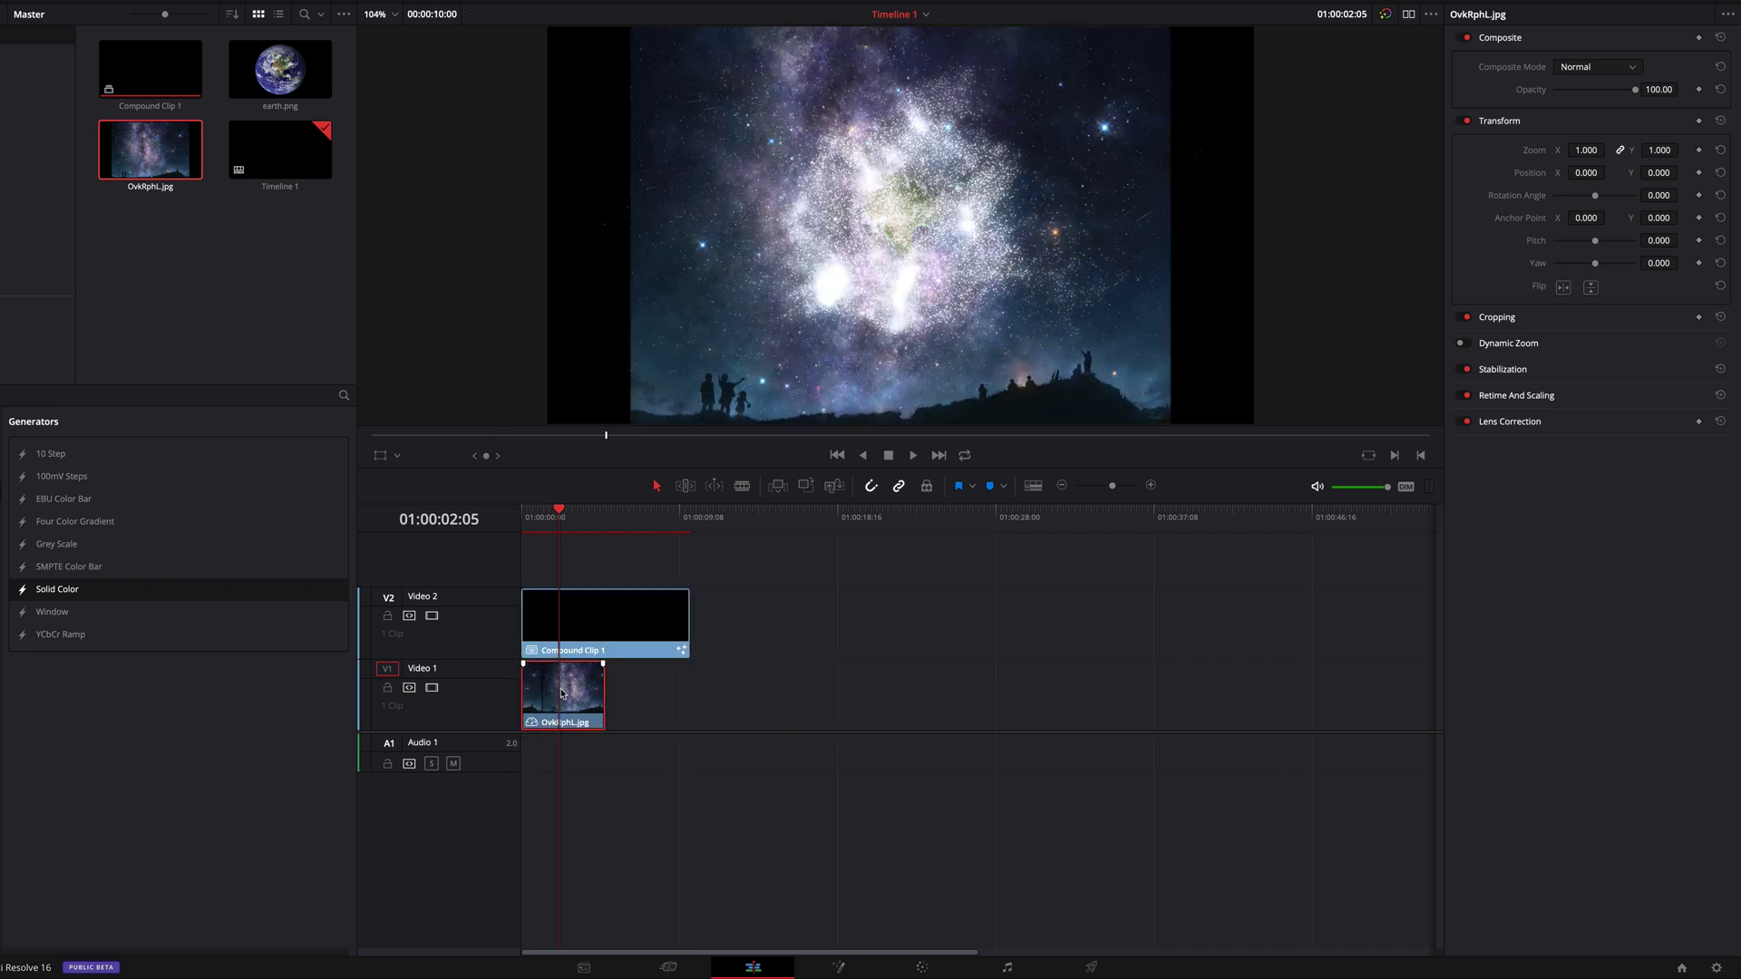
Set the sky image's zoom to 1.320 and Y position to 115, and extend its clip to Compound Clip 1's end
left_click_drag(1587, 150, 1682, 172)
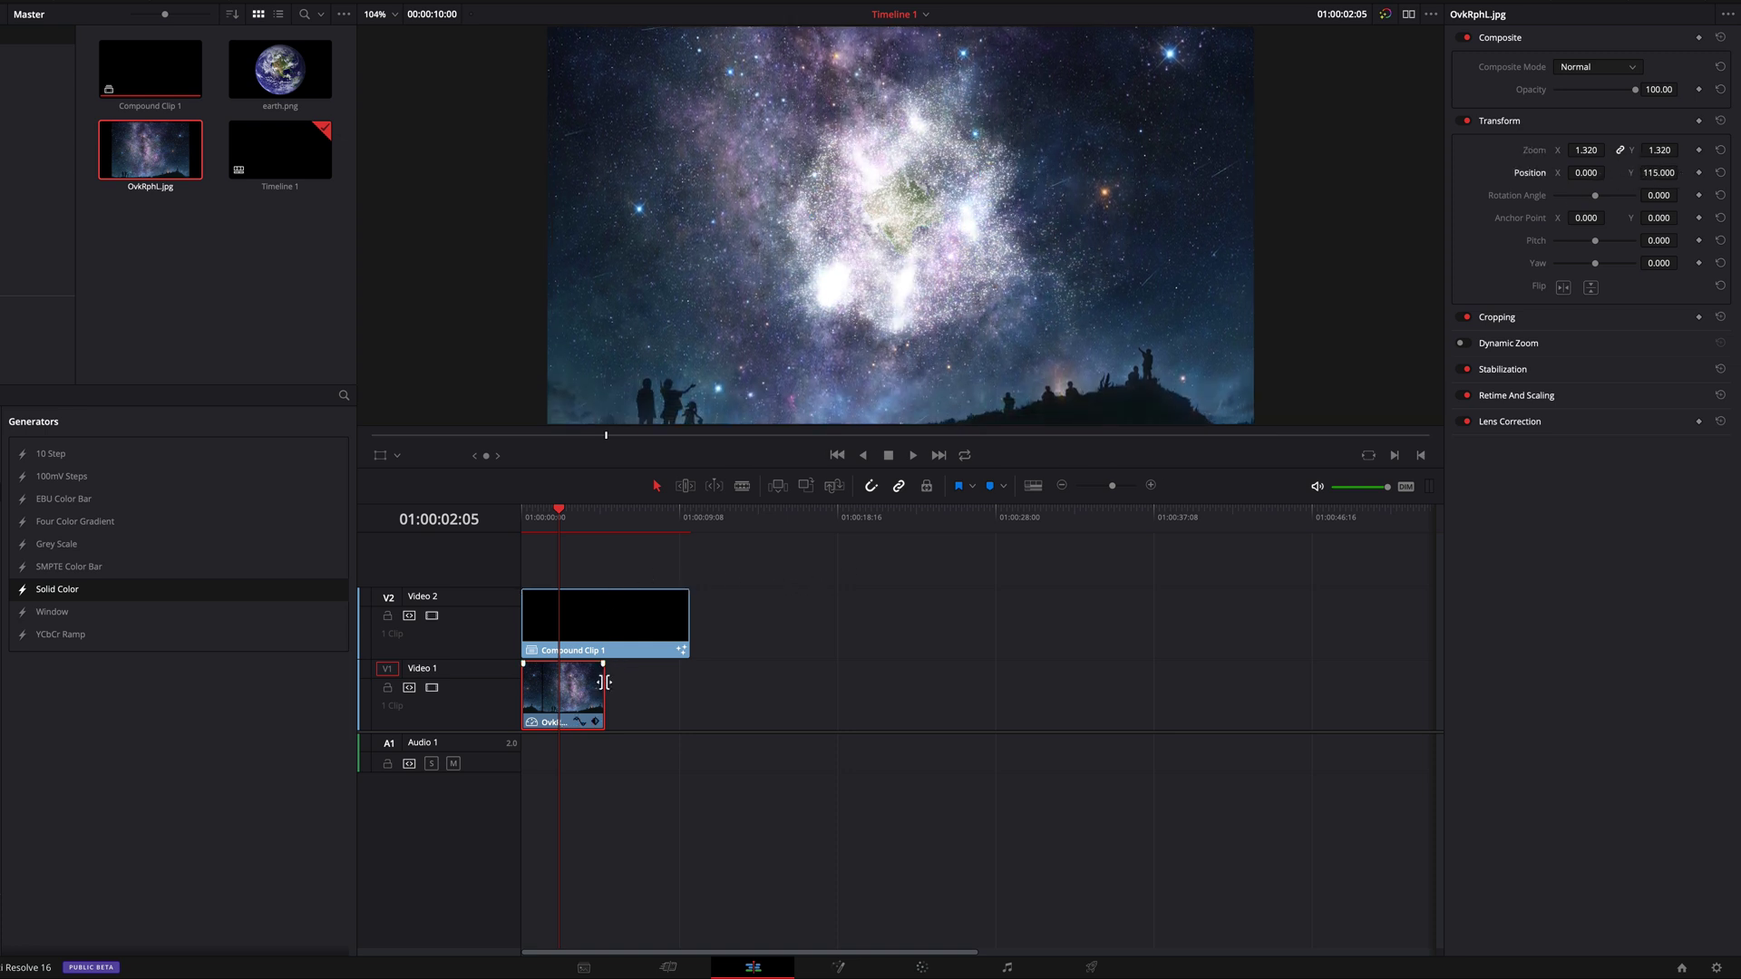
left_click_drag(666, 681, 689, 682)
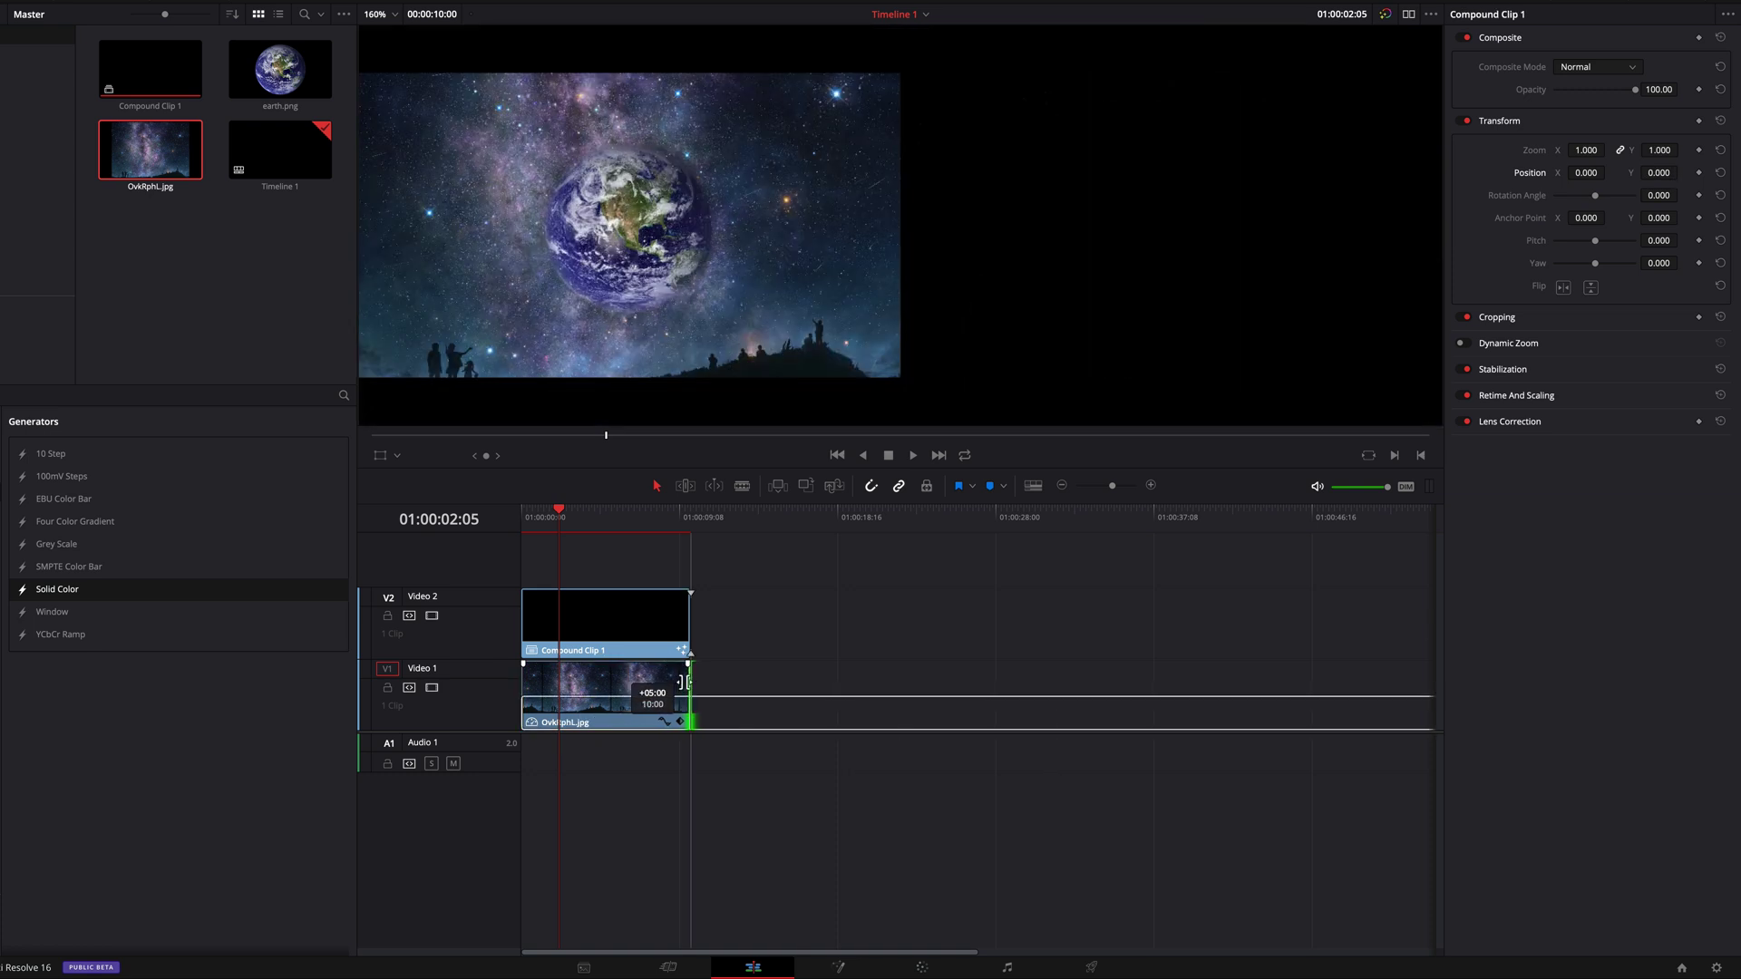
Turn on Render Cache Fusion Output for Compound Clip 1
left_click(596, 619)
right_click(519, 667)
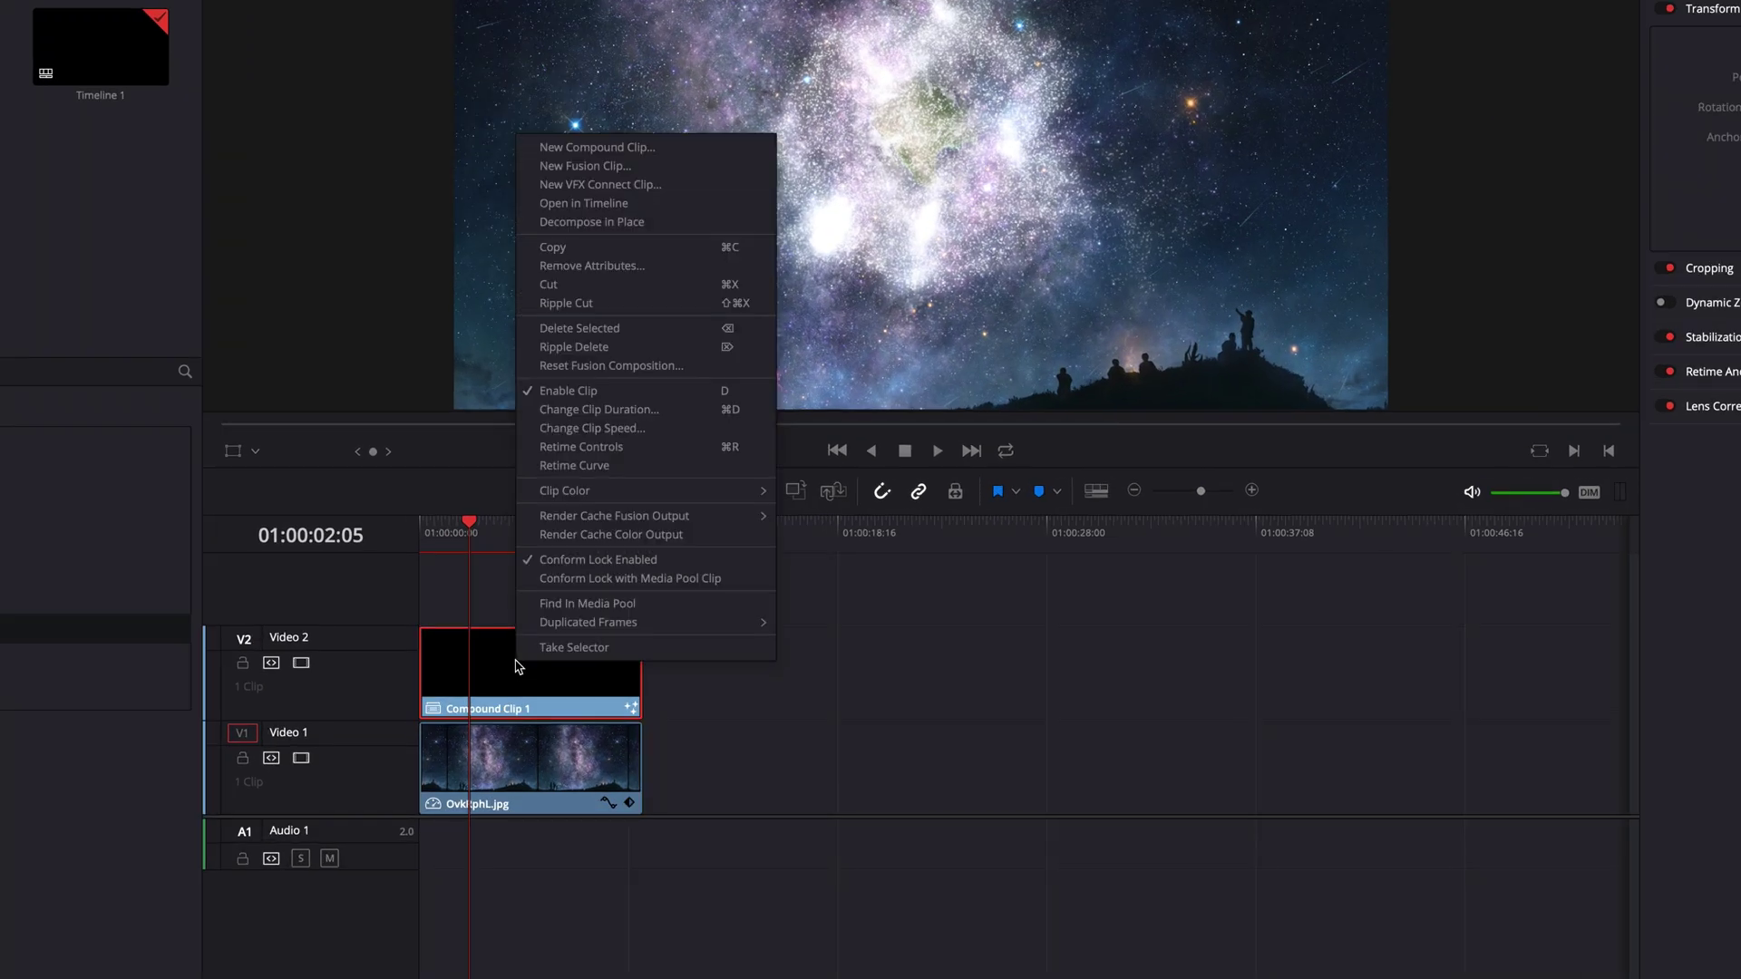
mouse_move(649, 522)
left_click(812, 547)
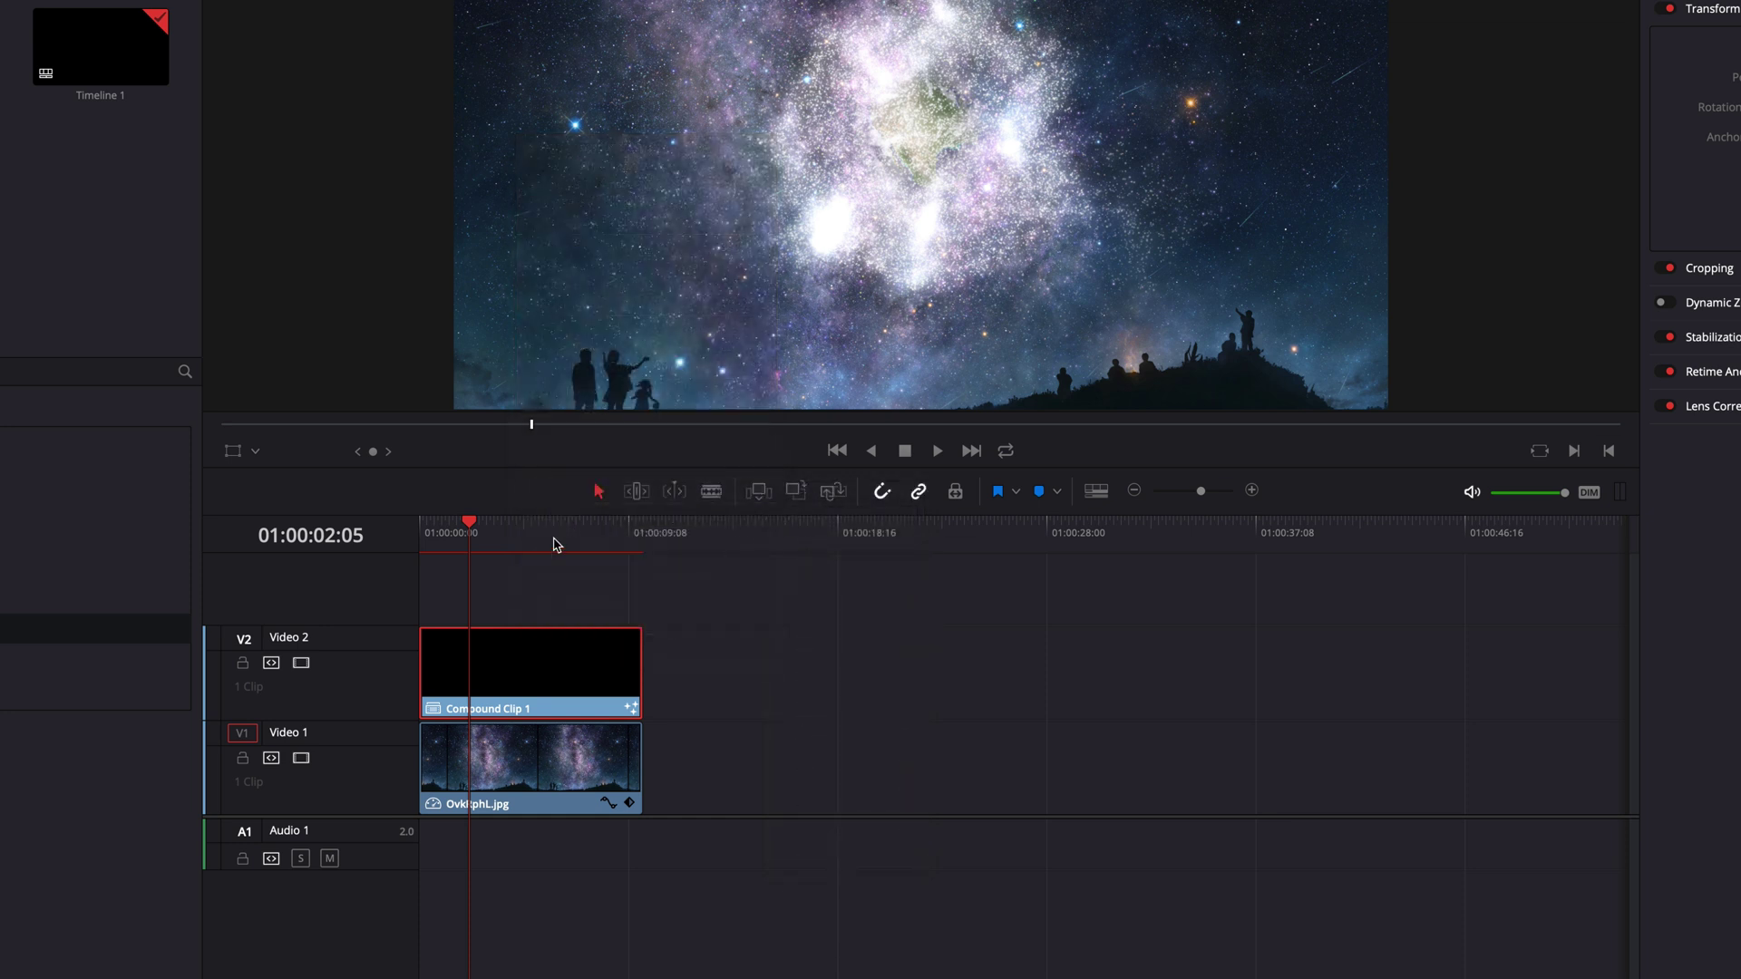
Play the timeline from the start to preview the particle animation over the sky
key("Home")
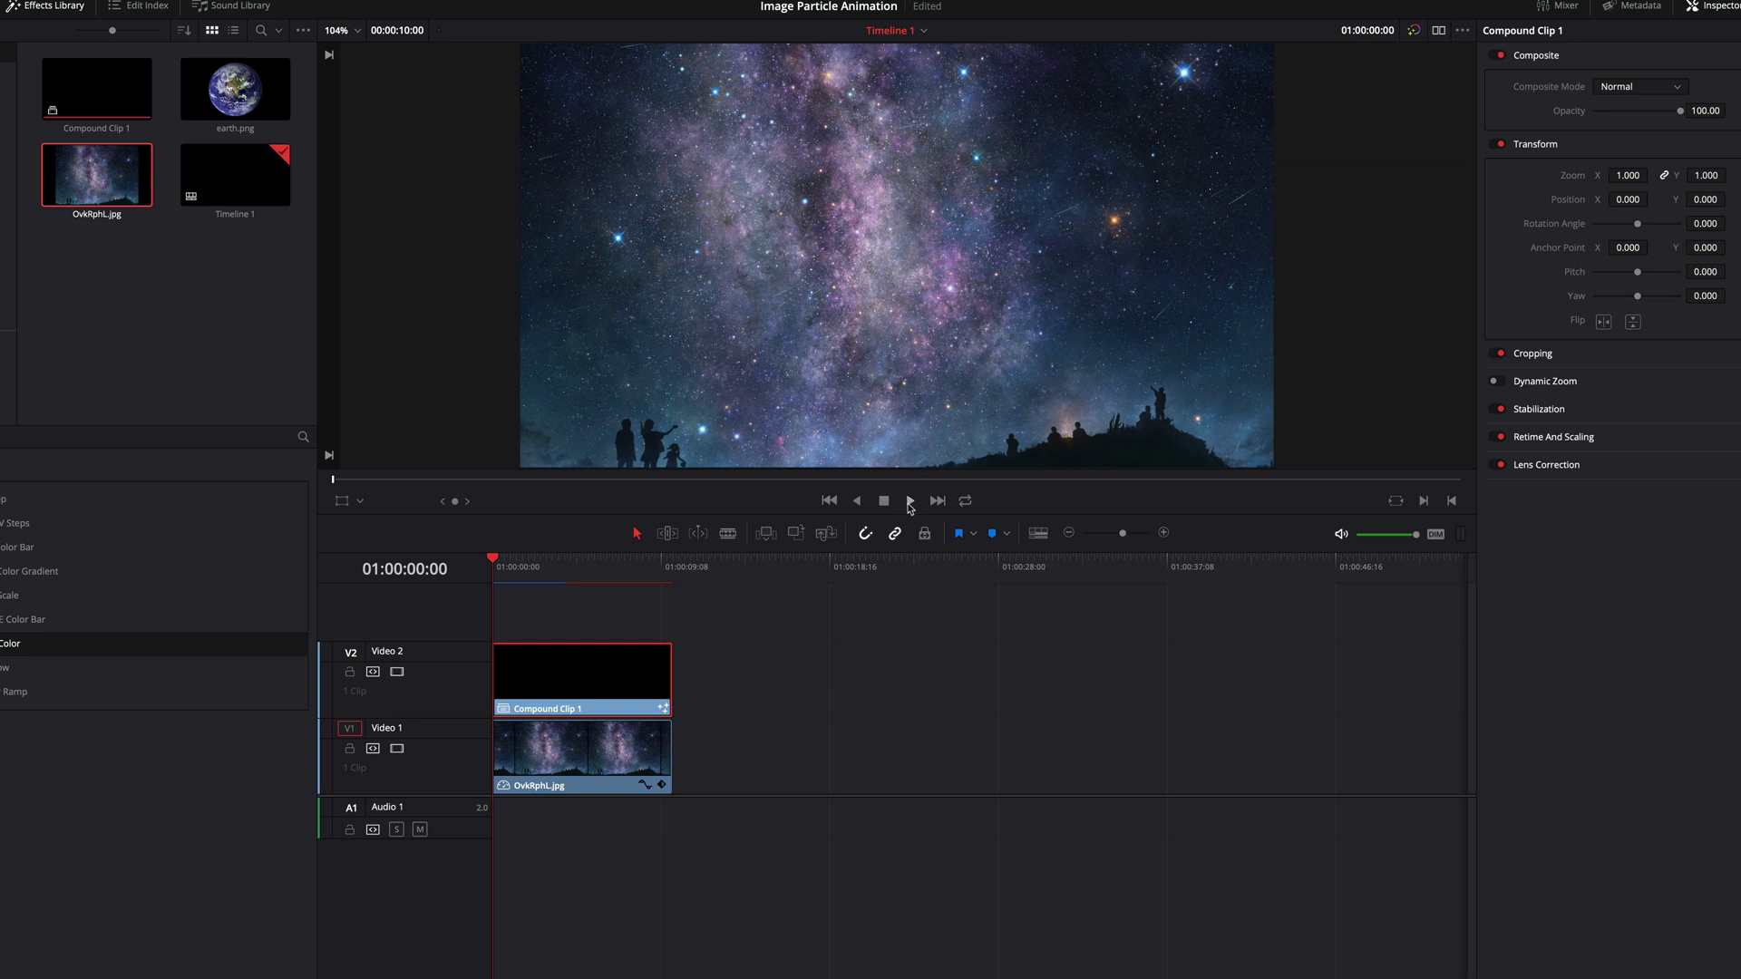
left_click(911, 502)
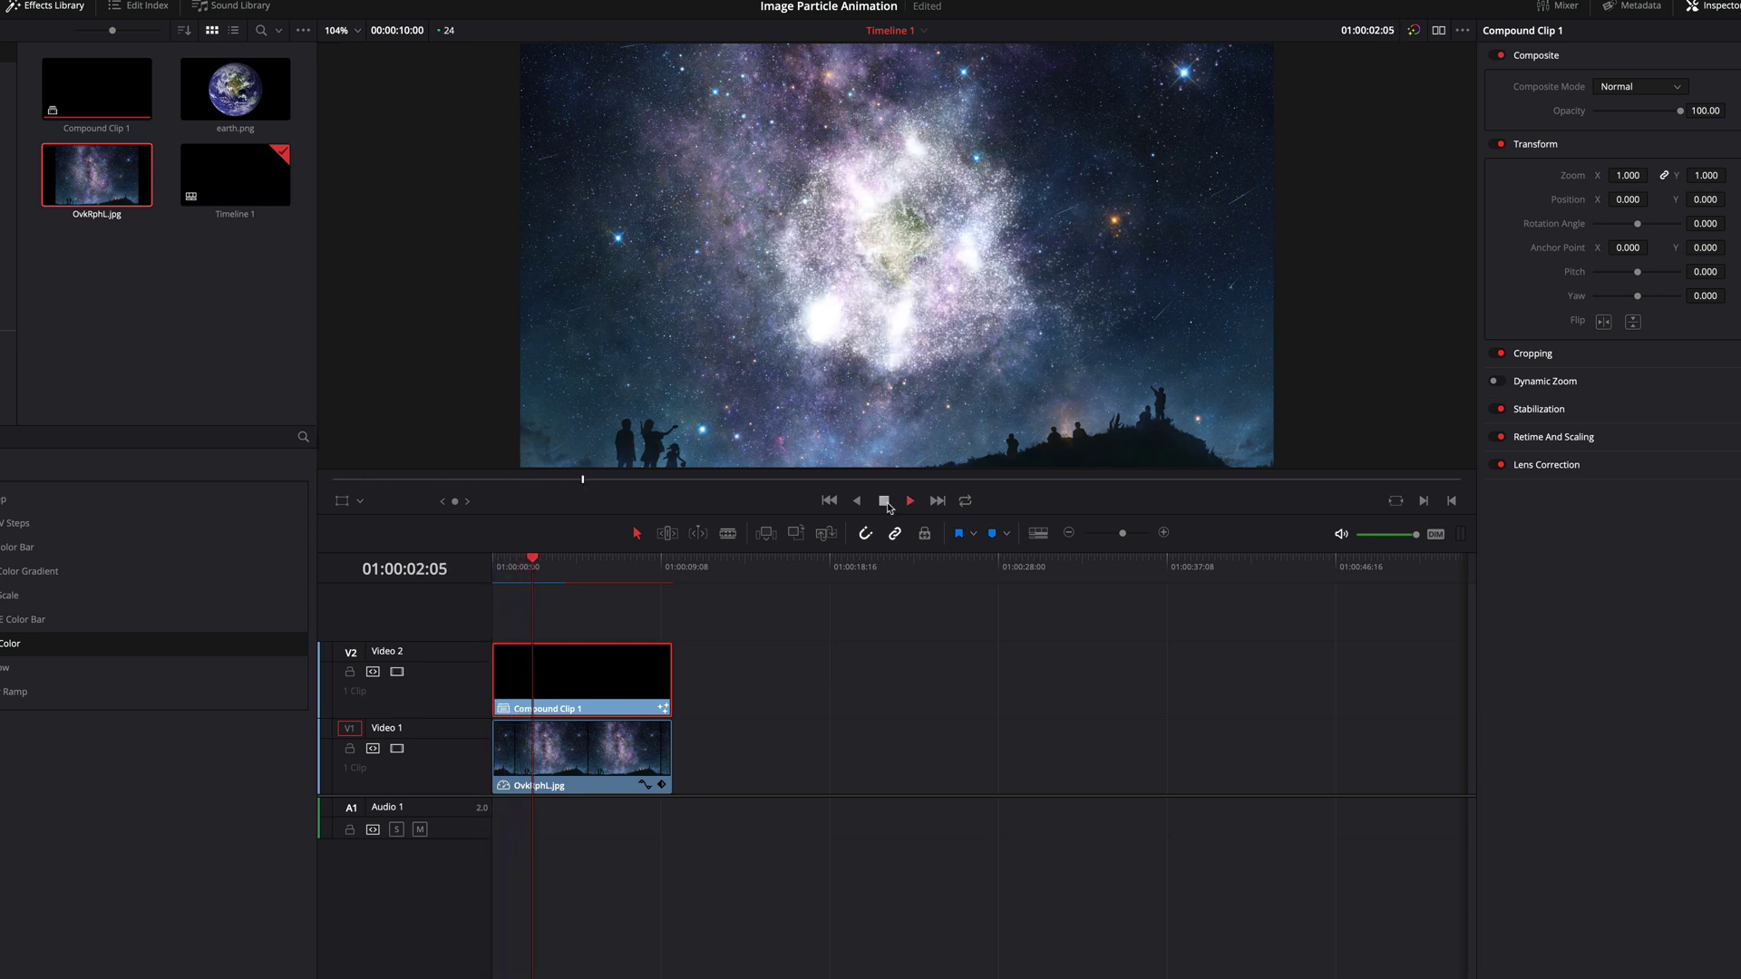
left_click(495, 563)
left_click(914, 506)
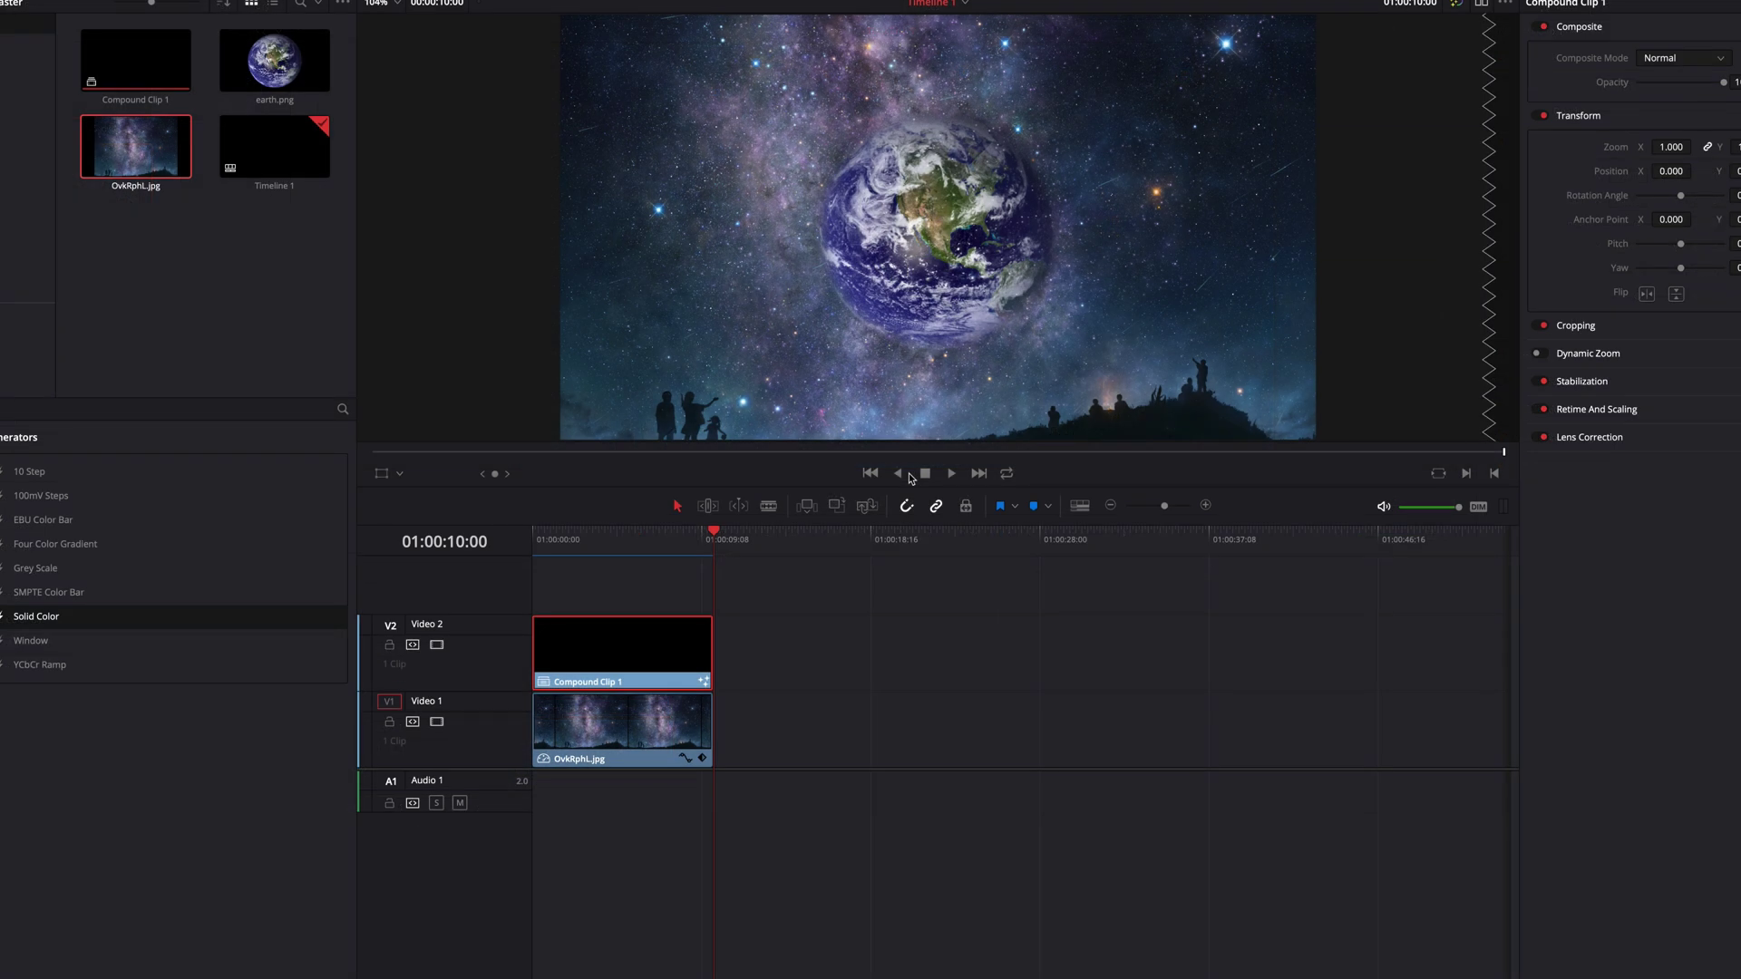
Lower the OvkRphL.jpg clip's opacity to 45.22 and play the timeline from the start
left_click(644, 741)
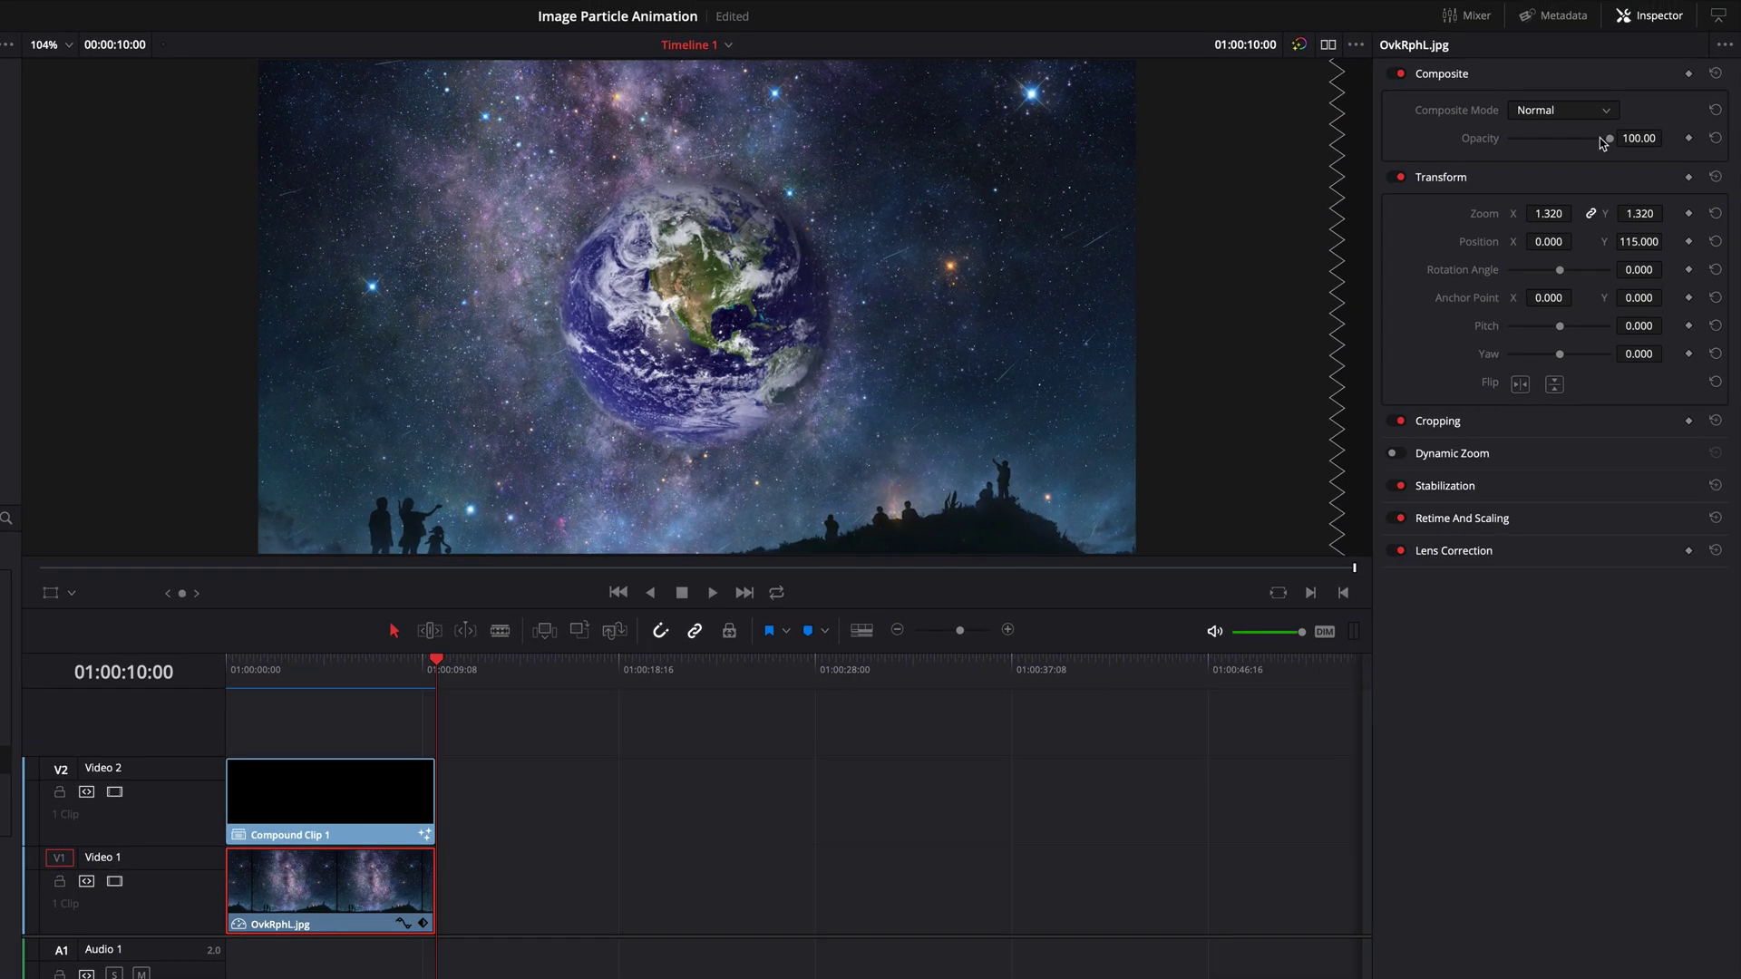
left_click_drag(1730, 84, 1727, 86)
left_click_drag(1608, 143, 1555, 152)
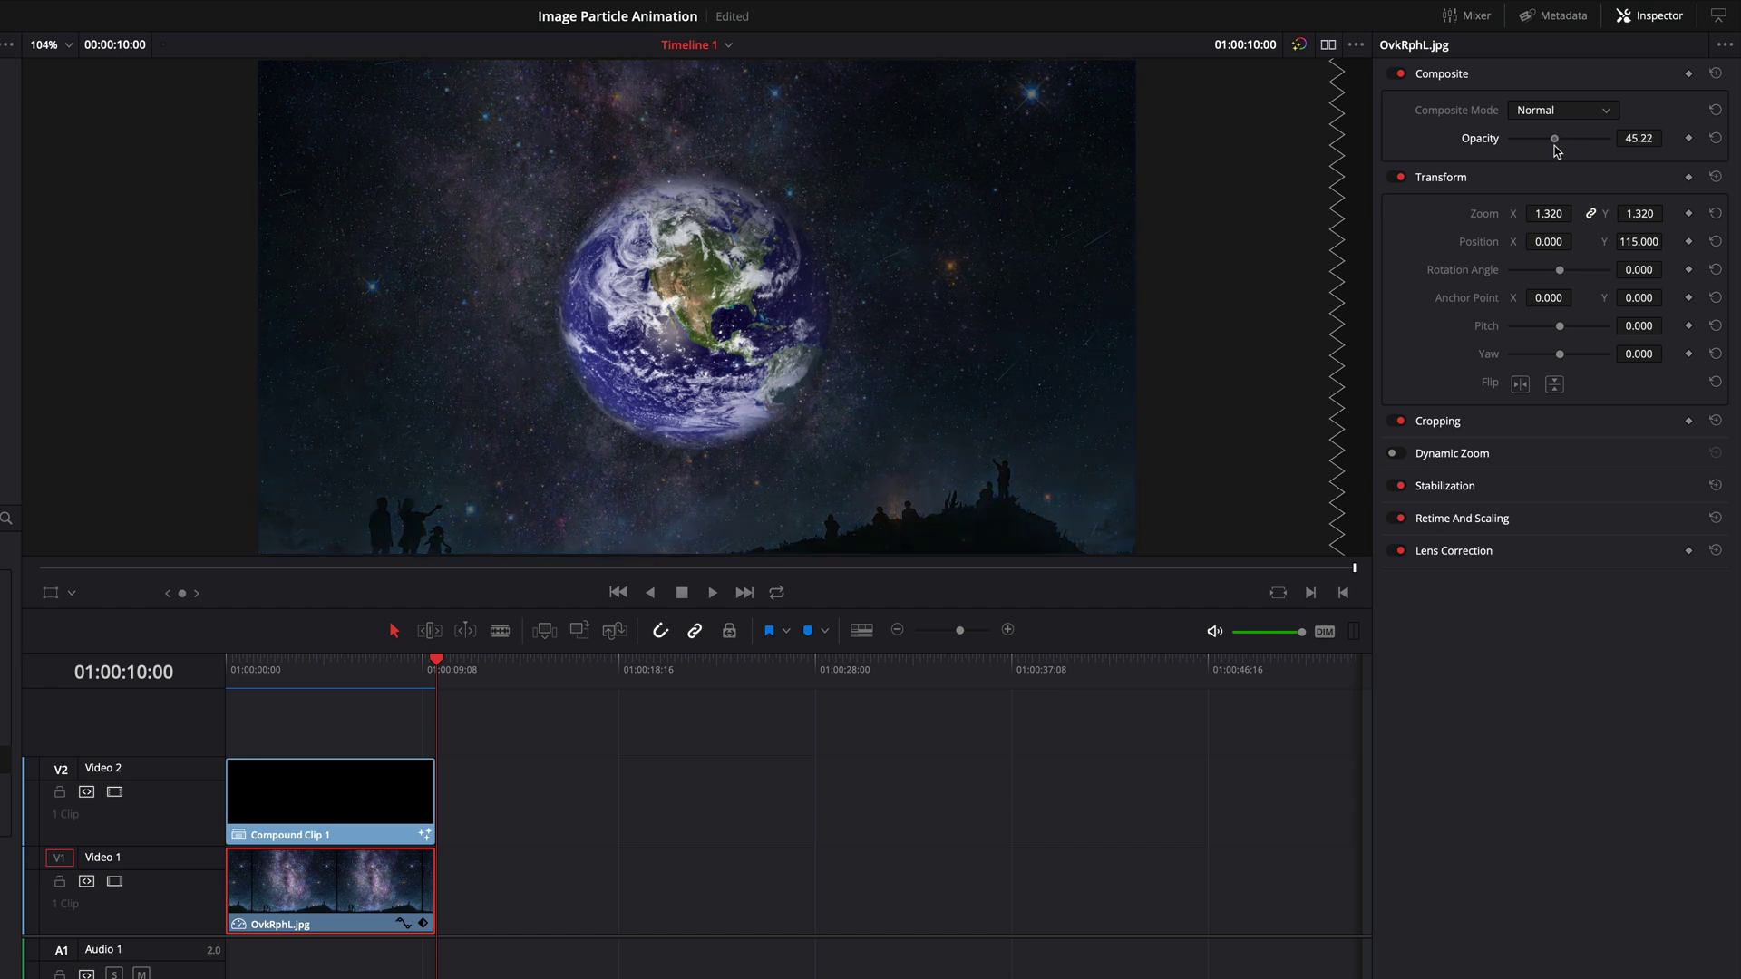
left_click(233, 669)
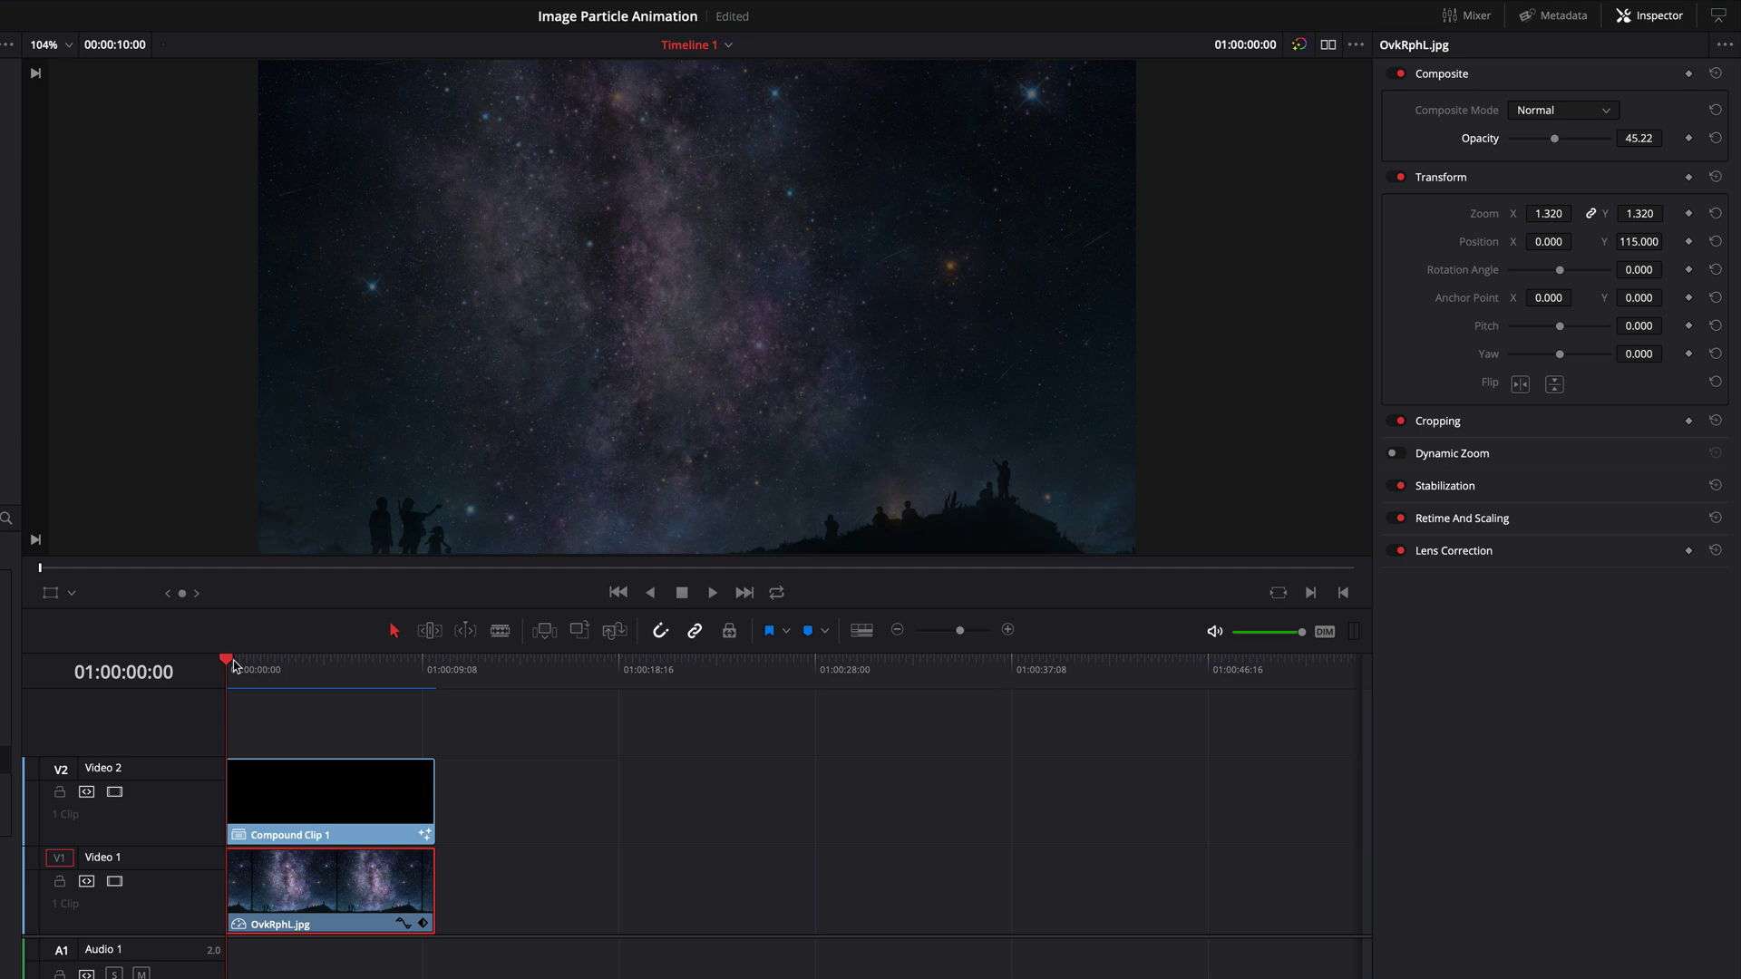
key("space")
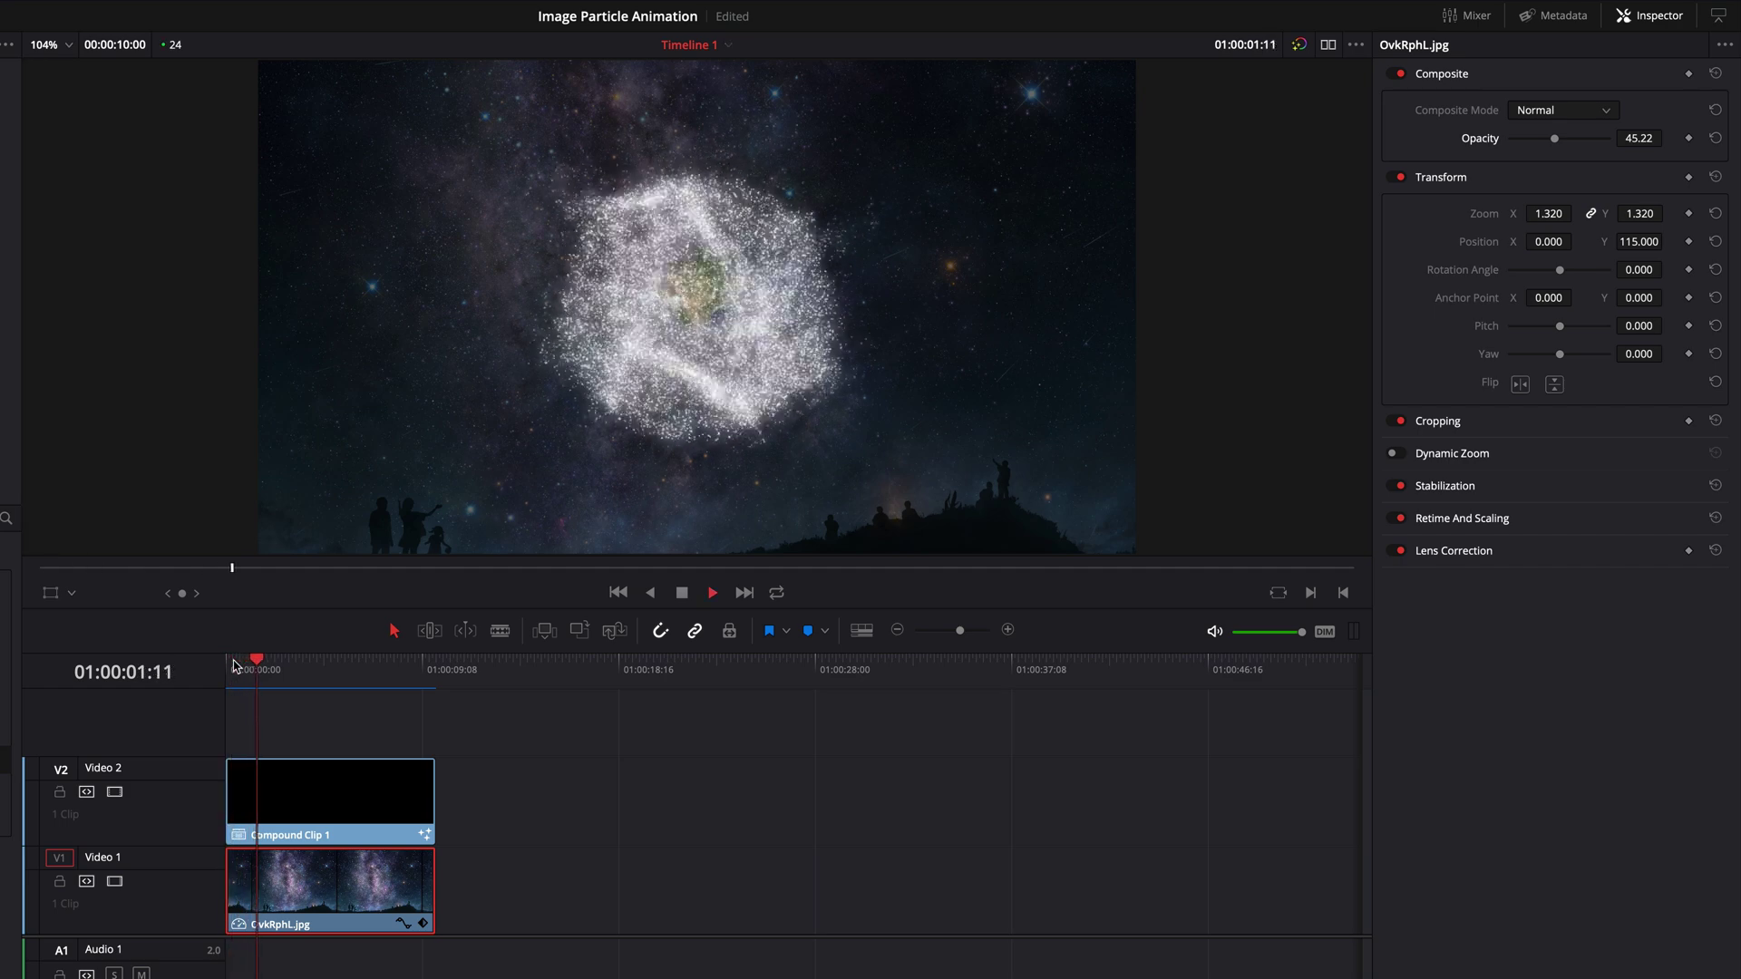